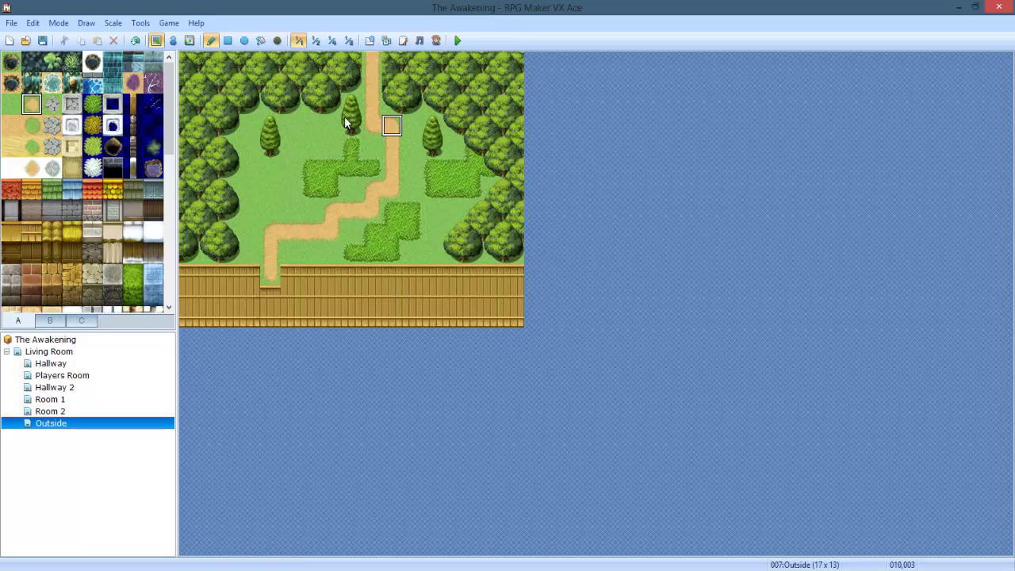
- Choose the leafy green tree's tiles from tileset B for the Outside map
left_click(50, 320)
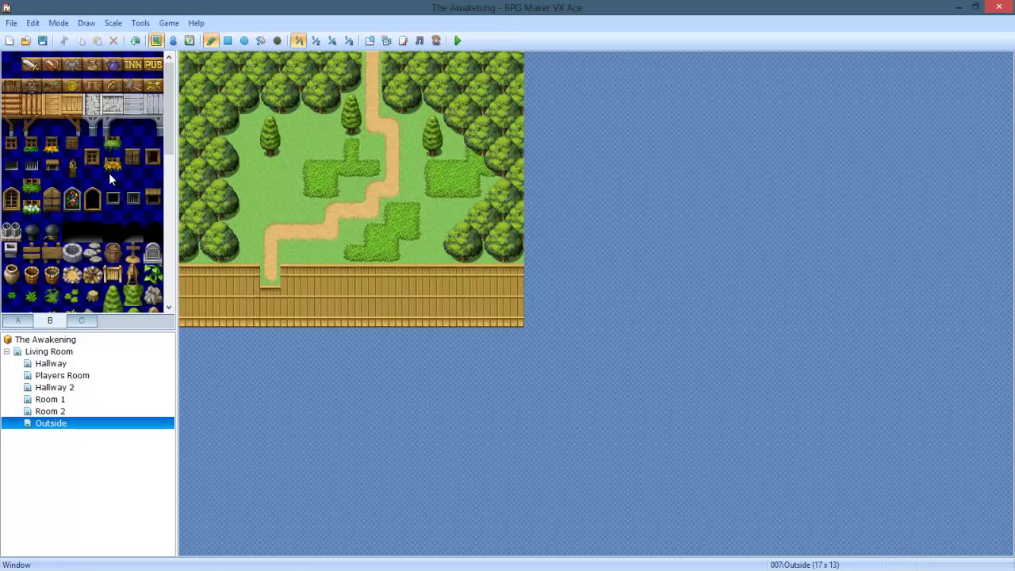
scroll(105, 255, "down", 2)
left_click(15, 238)
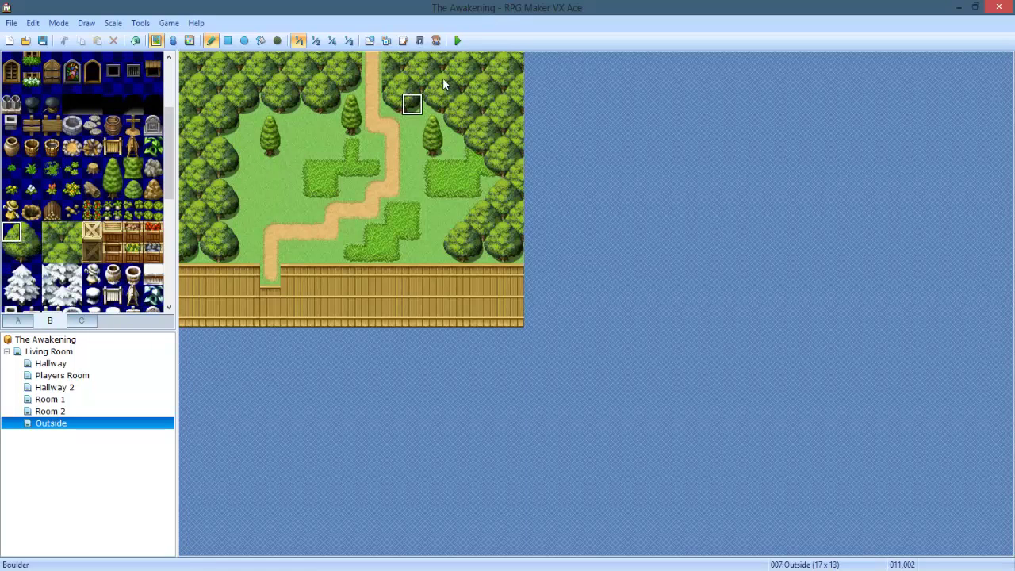
left_click(9, 253)
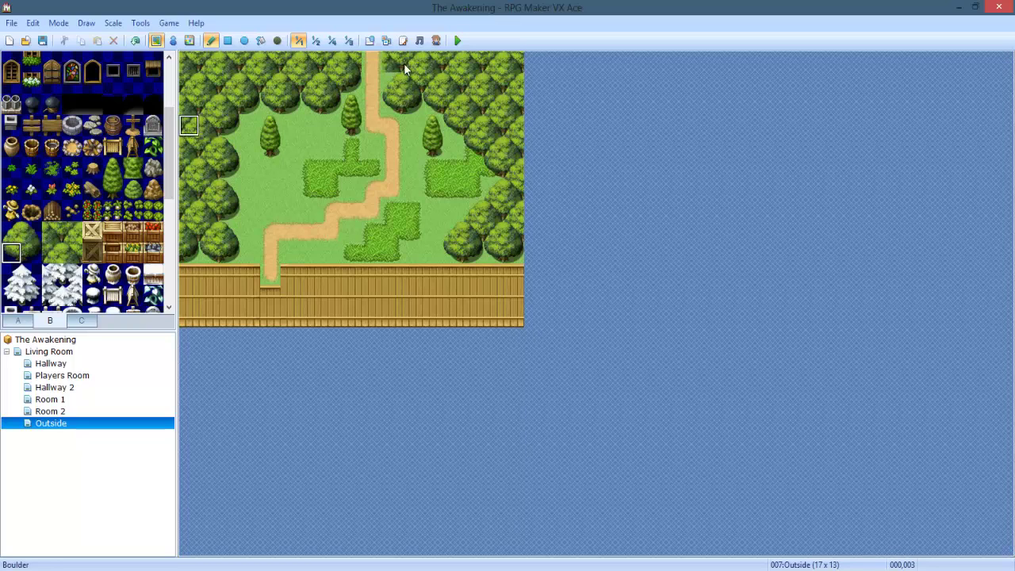
left_click(32, 230)
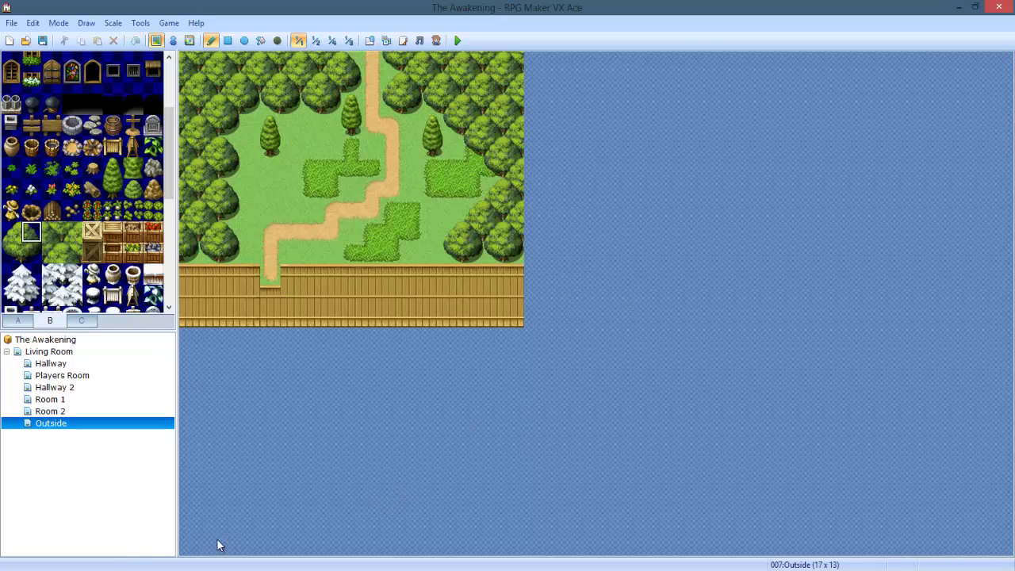
- Search the installed apps for "gimp" and switch to GIMP
key("super")
type("gimp")
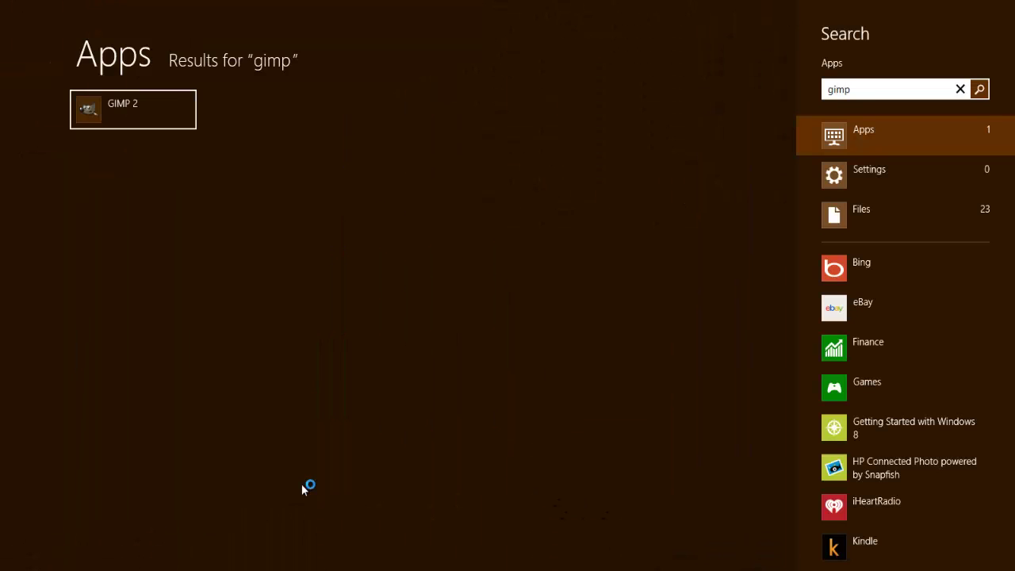
key("Escape")
key("super")
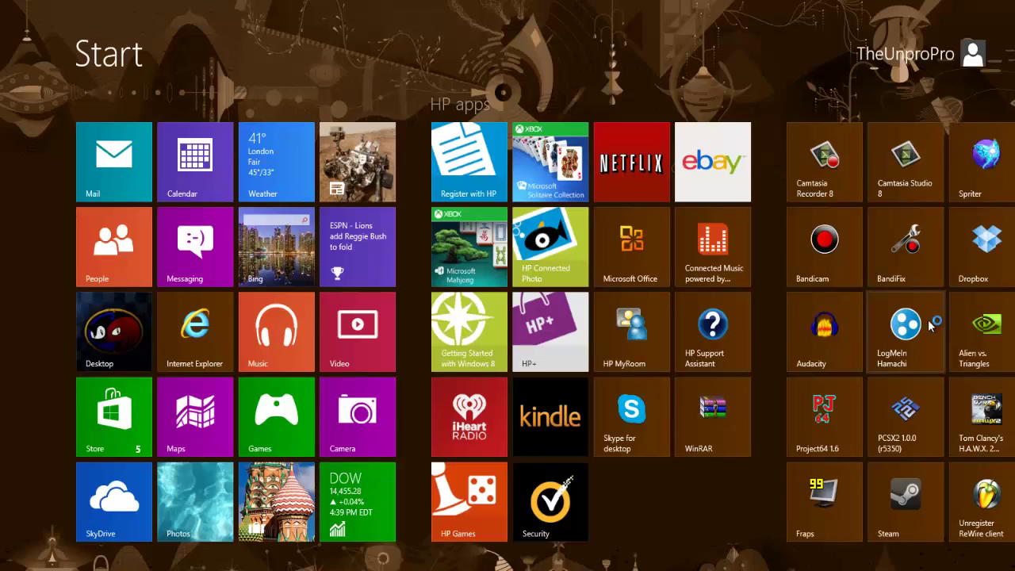
key("super")
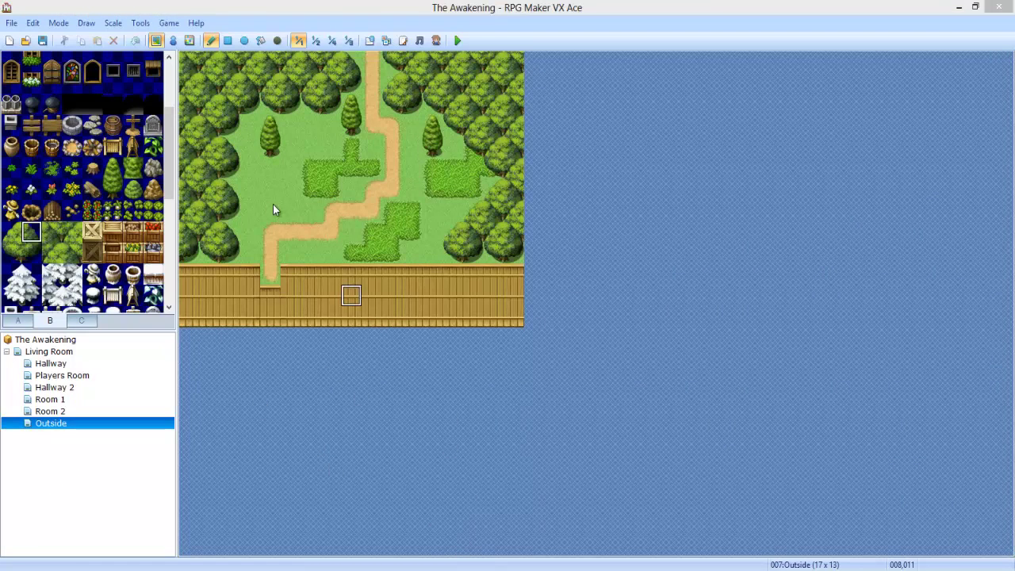
left_click_drag(539, 183, 697, 112)
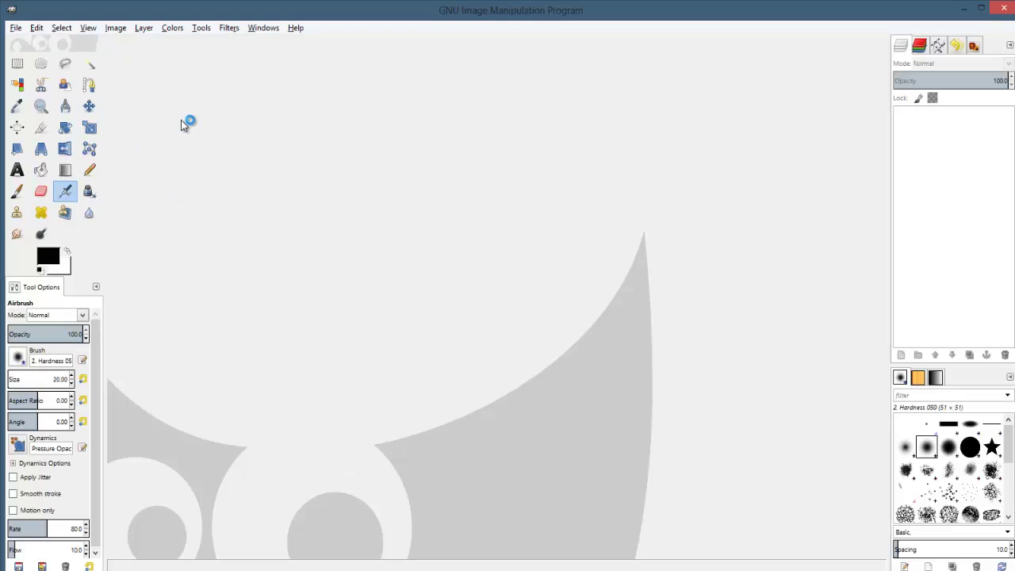
- Create a new blank image 196 px wide and 145 px high
left_click(15, 28)
left_click(36, 43)
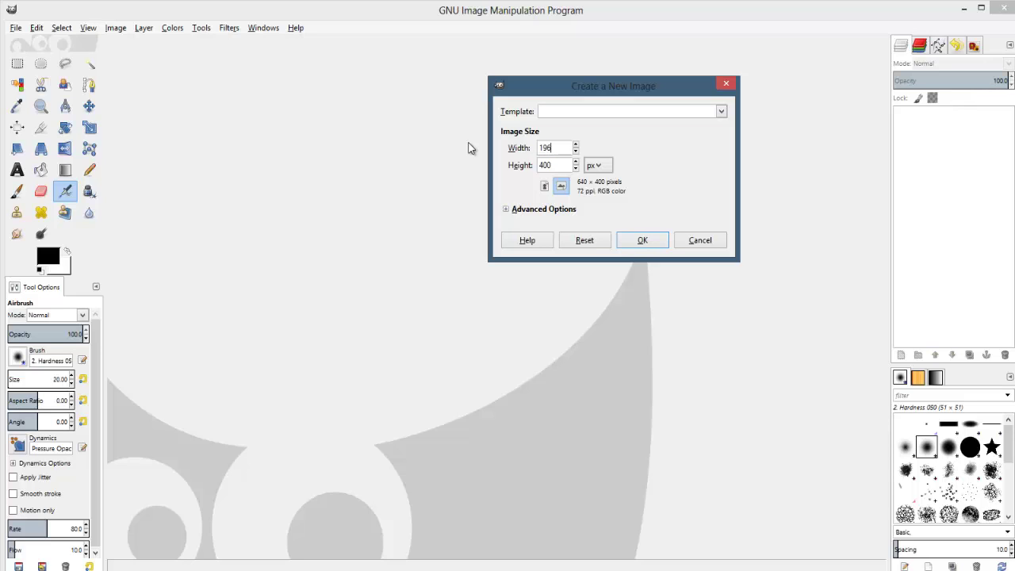
key("Tab")
type("145")
key("Return")
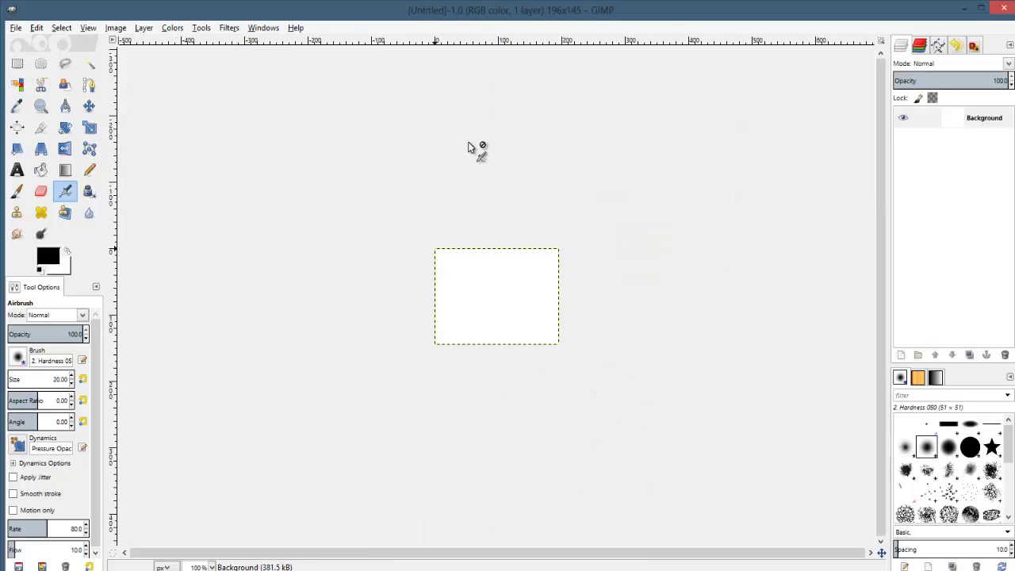
key("plus")
key("plus")
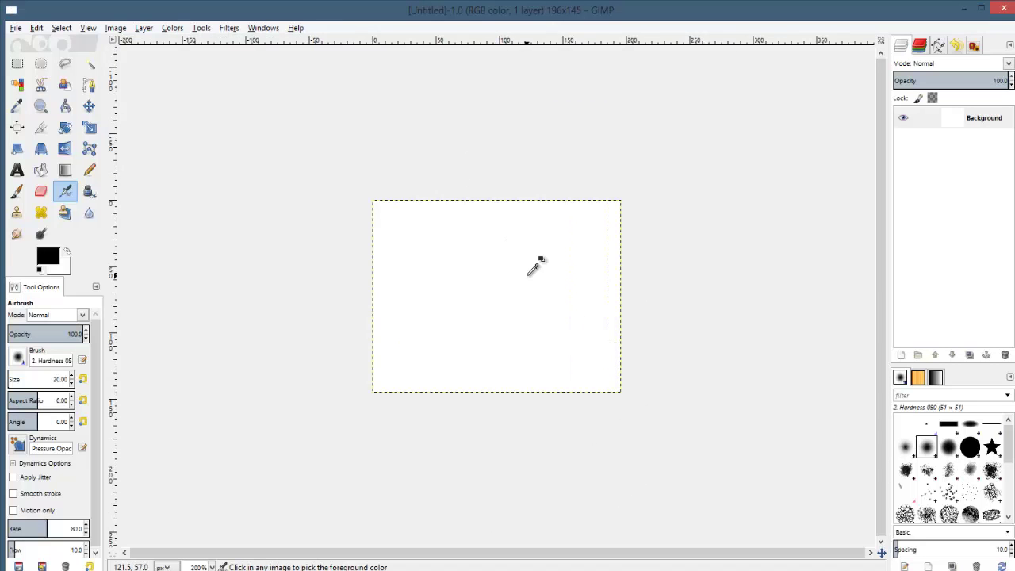
- Fill the whole canvas with black using the Bucket Fill tool and return to Rectangle Select
left_click(18, 85)
left_click(18, 63)
left_click(40, 149)
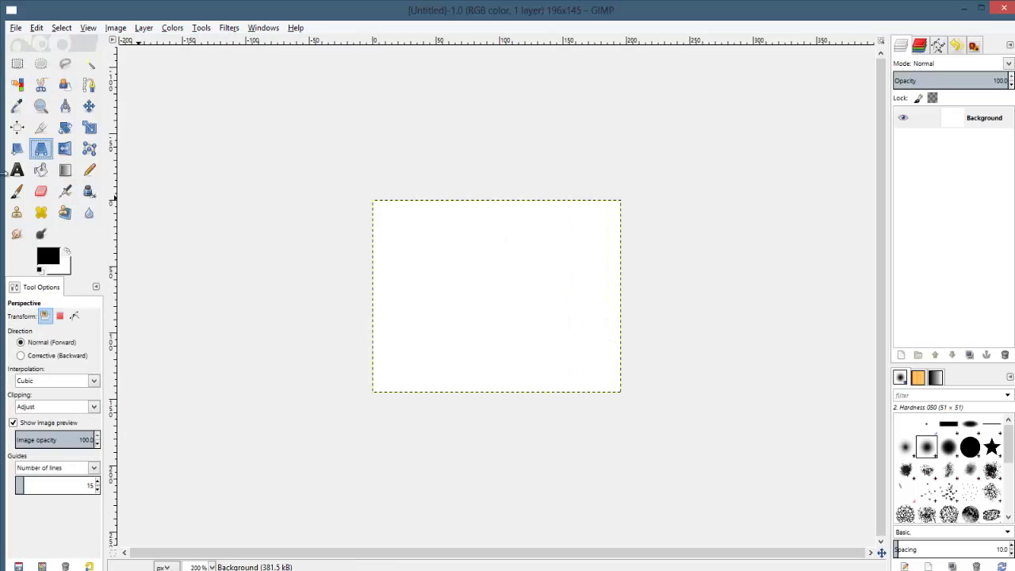
left_click(41, 169)
left_click(481, 255)
left_click(18, 63)
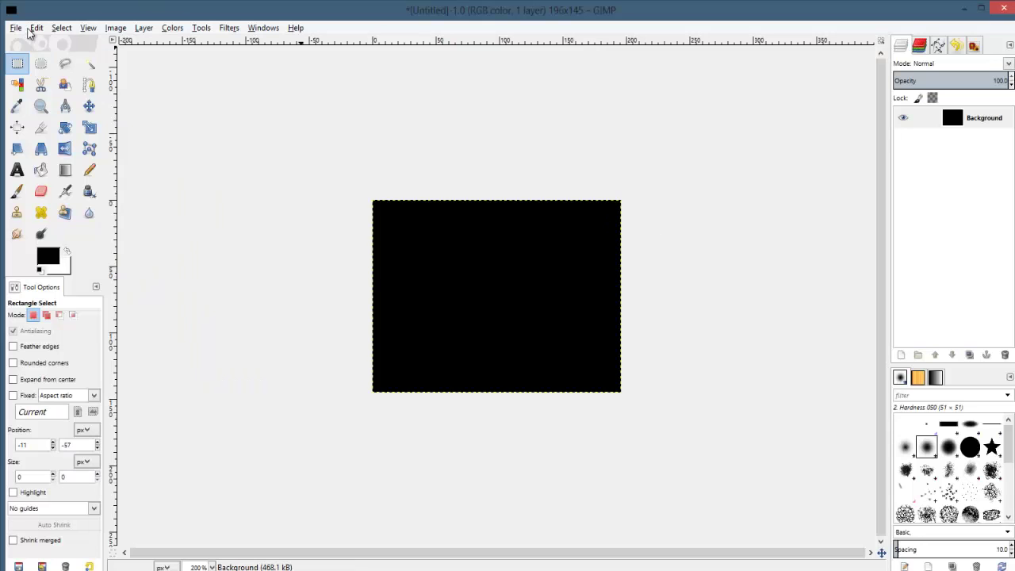
- Create a separate image from the map editor screenshot held on the clipboard
left_click(18, 29)
mouse_move(32, 56)
left_click(179, 57)
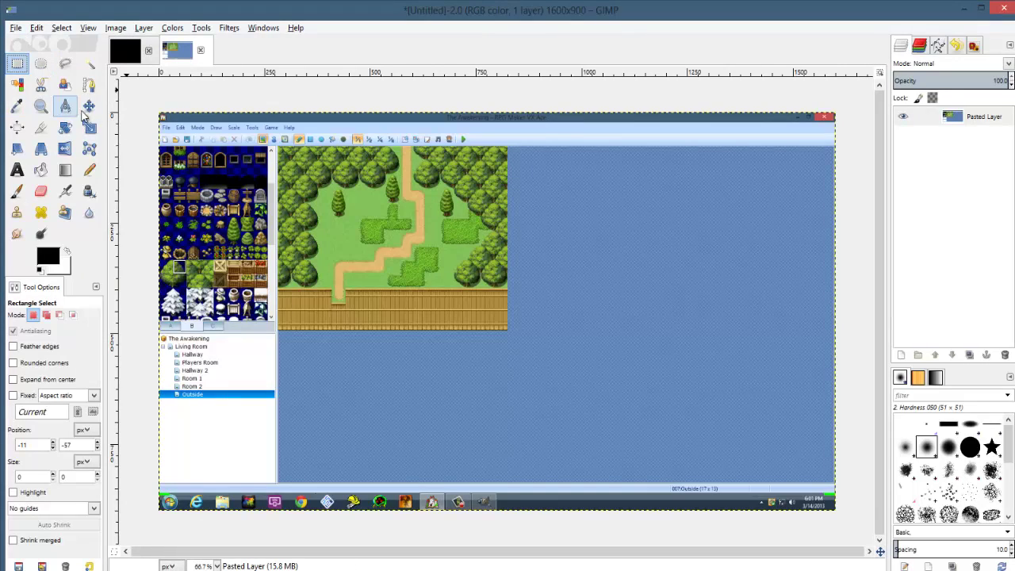
- Start a Crop frame in the screenshot exactly at the map's upper-left corner, at position 282, 77
left_click(40, 126)
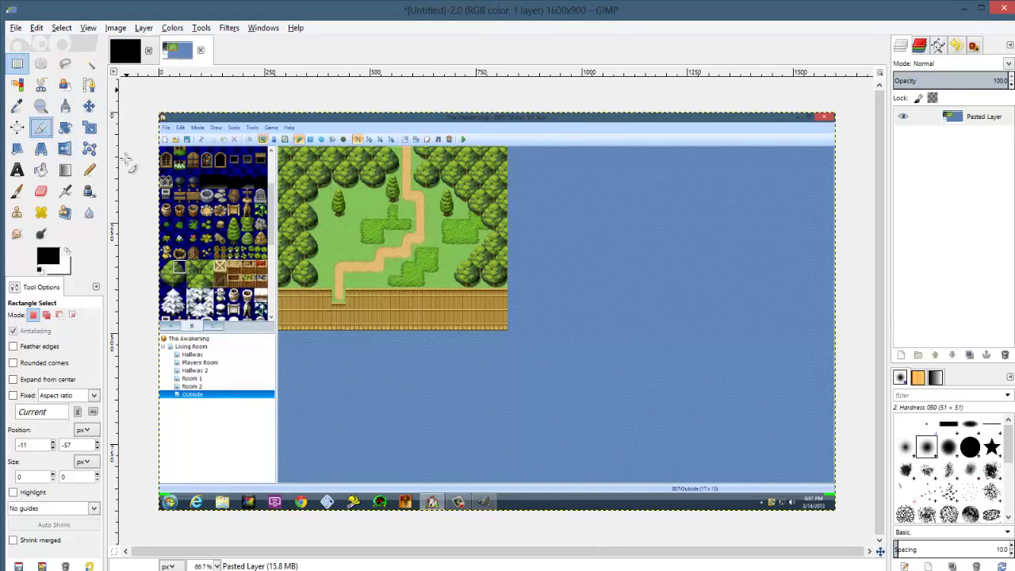
scroll(367, 180, "up", 3, "ctrl")
middle_click_drag(325, 162, 471, 196)
scroll(471, 196, "up", 6, "ctrl")
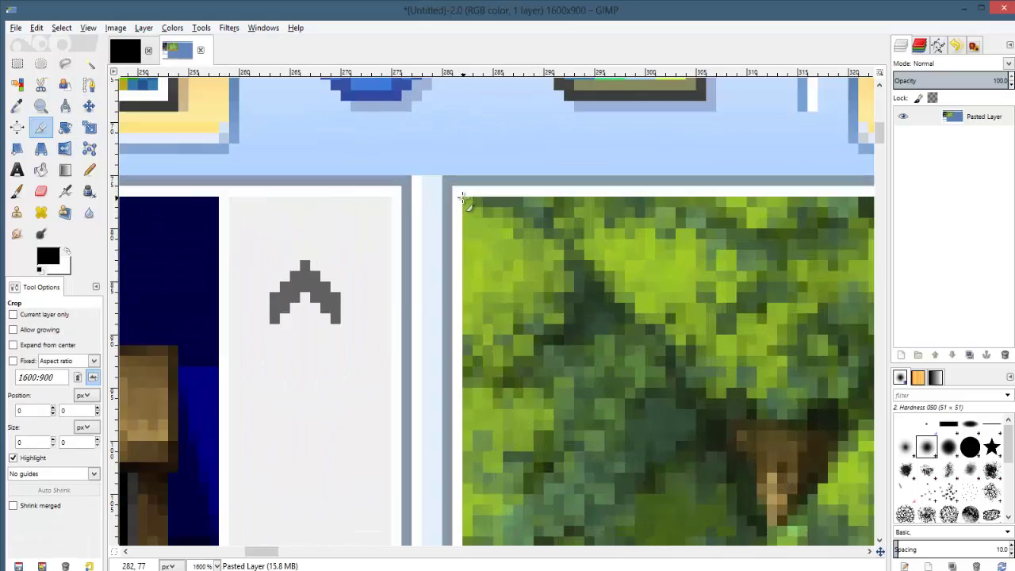
left_click_drag(465, 198, 807, 415)
scroll(797, 415, "down", 3, "ctrl")
scroll(763, 413, "down", 3, "ctrl")
middle_click_drag(764, 413, 238, 229)
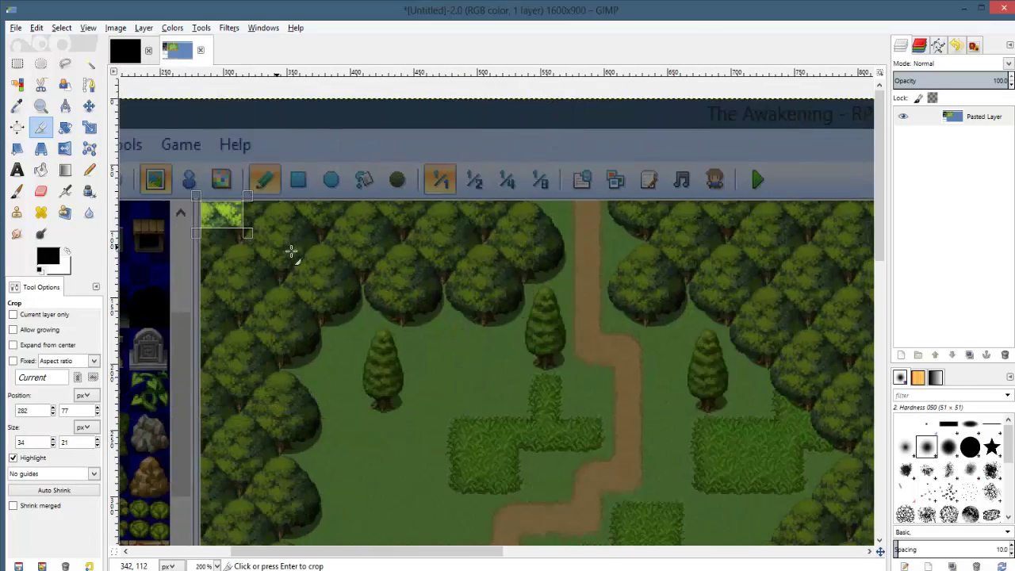
- Extend the crop frame to the map's lower-right corner and crop the screenshot to 544 × 416 px
scroll(282, 246, "down", 1, "ctrl")
left_click_drag(252, 232, 630, 459)
middle_click_drag(629, 459, 397, 227)
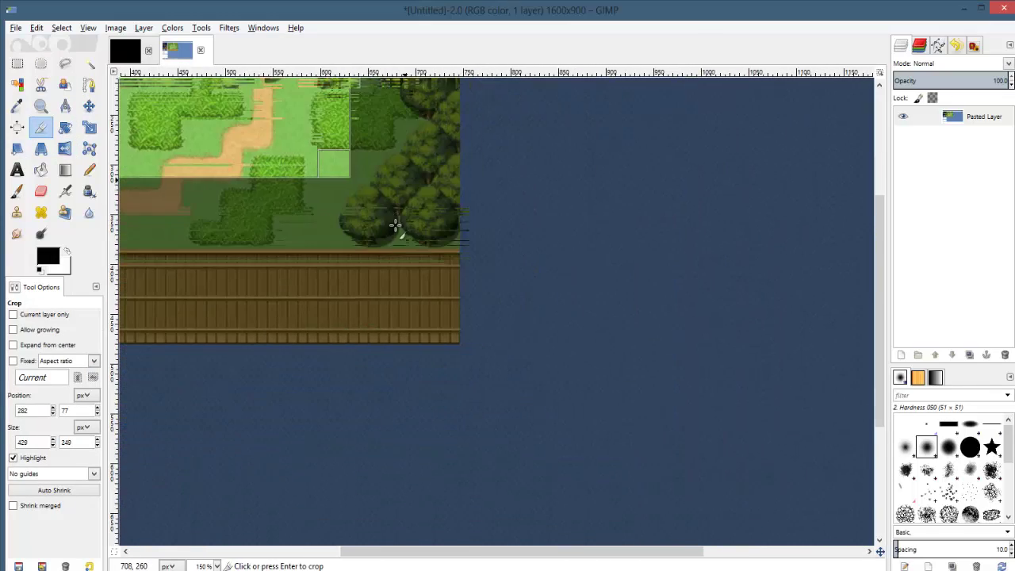
left_click_drag(345, 198, 463, 358)
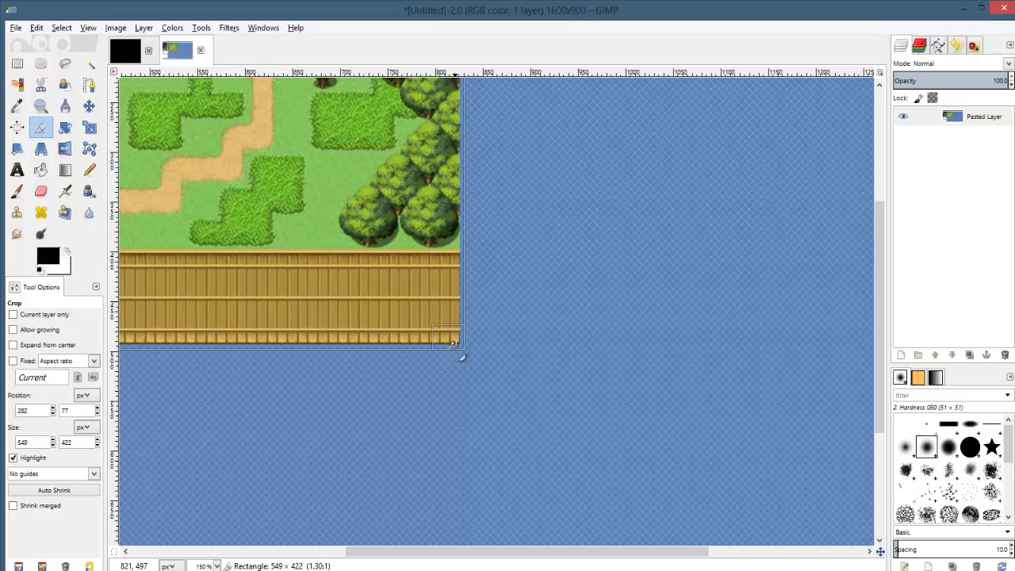
scroll(462, 357, "up", 7, "ctrl")
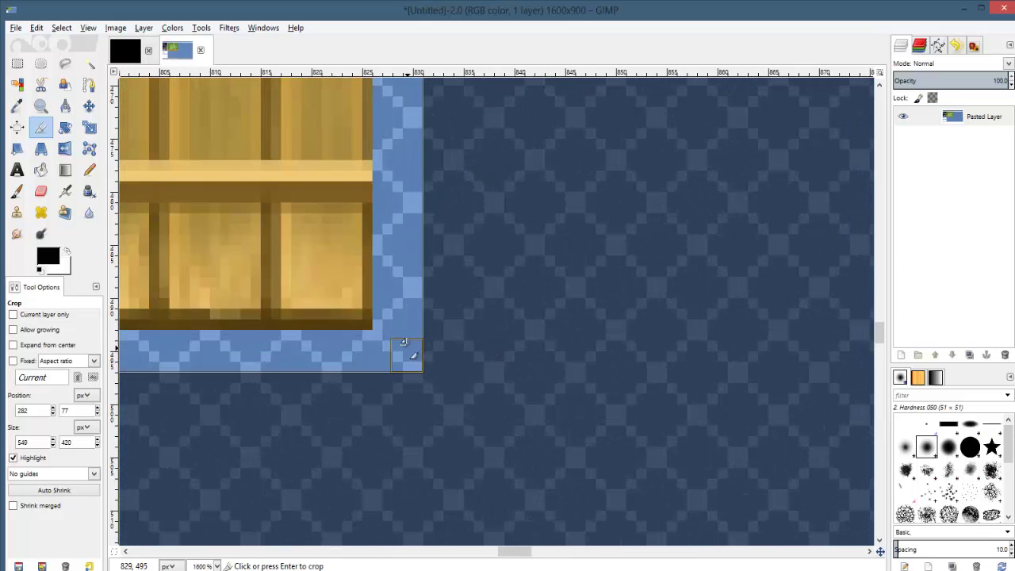
left_click_drag(403, 342, 351, 301)
left_click(233, 177)
scroll(231, 177, "down", 5, "ctrl")
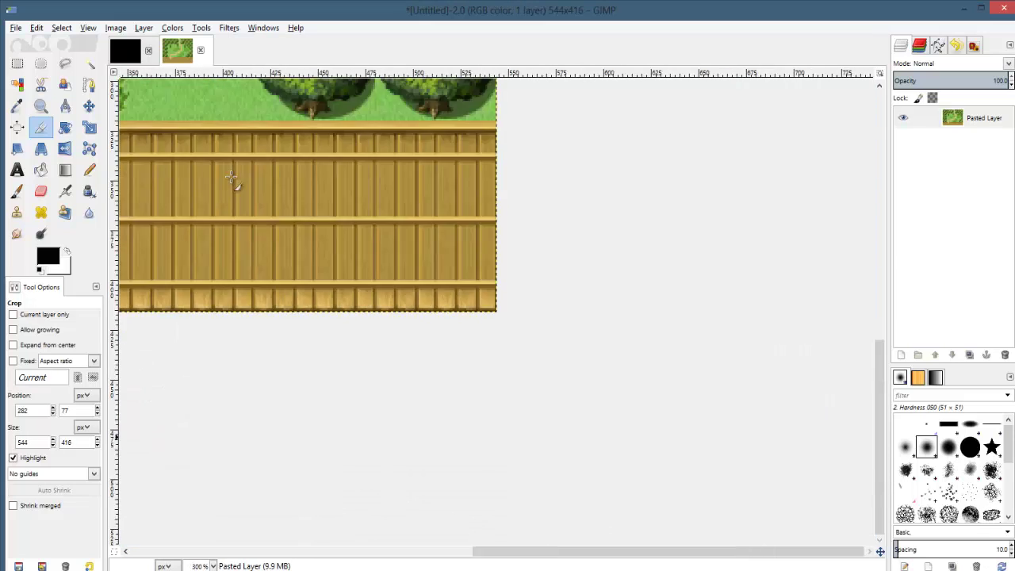
- Copy the cropped map and paste it into the black 196 × 145 px image
scroll(232, 177, "down", 4, "ctrl")
scroll(551, 277, "up", 1, "ctrl")
key("ctrl+c")
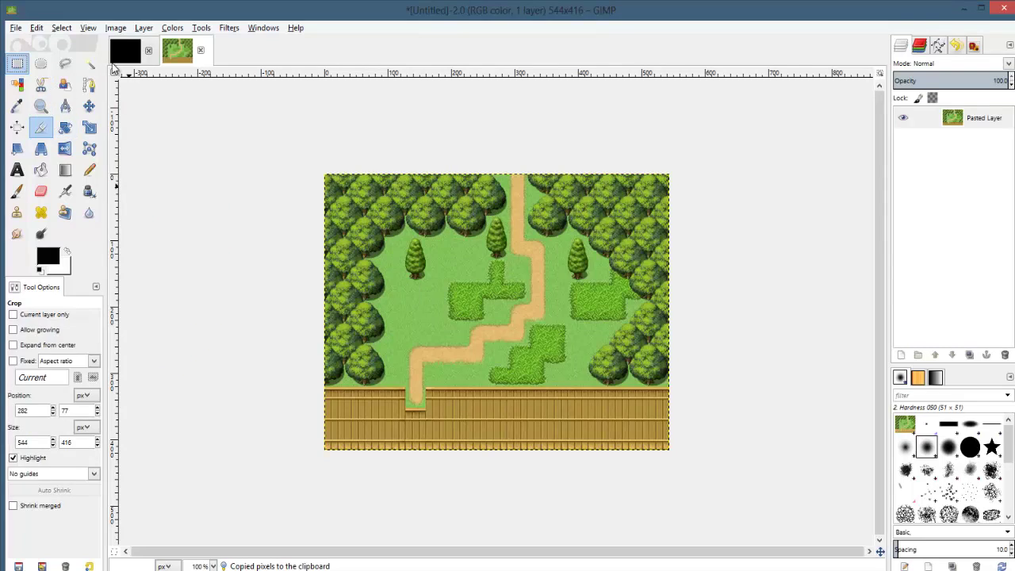
left_click(125, 50)
key("ctrl+v")
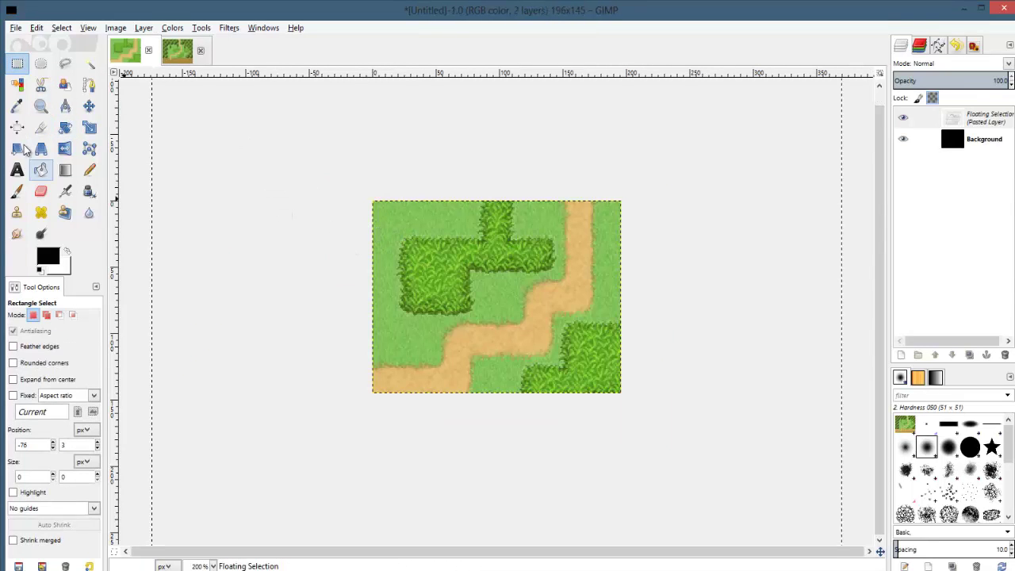
- Scale the pasted map selection to 32 px wide and 32 px high
left_click(89, 127)
left_click(716, 503)
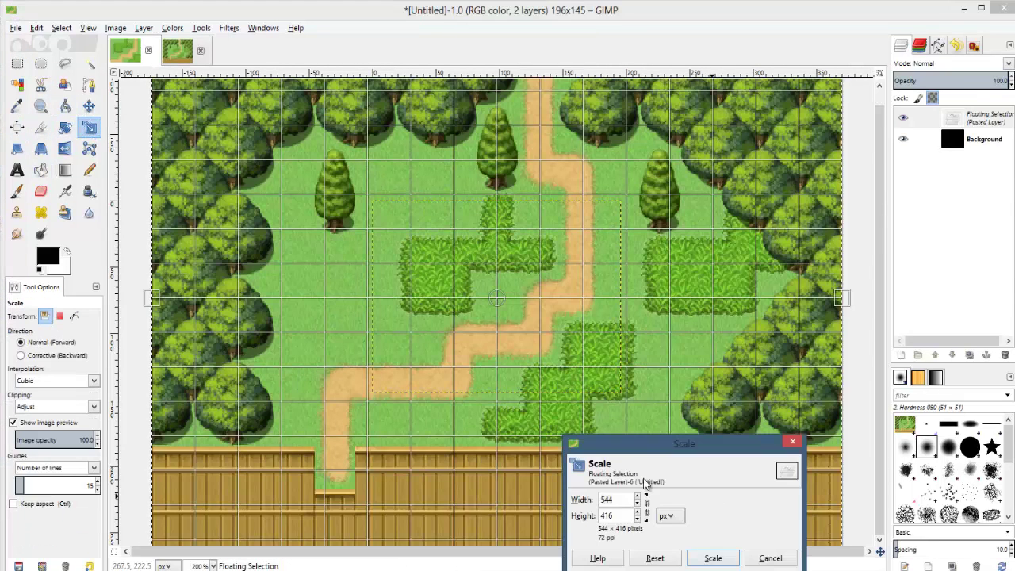
left_click_drag(617, 500, 579, 503)
type("32")
double_click(617, 516)
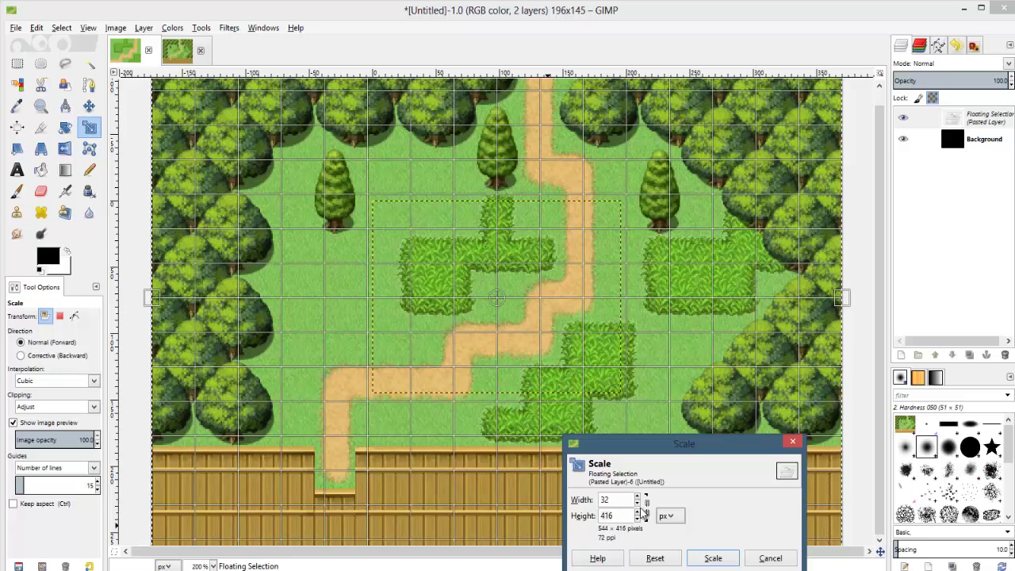
type("32")
left_click(613, 500)
left_click(705, 560)
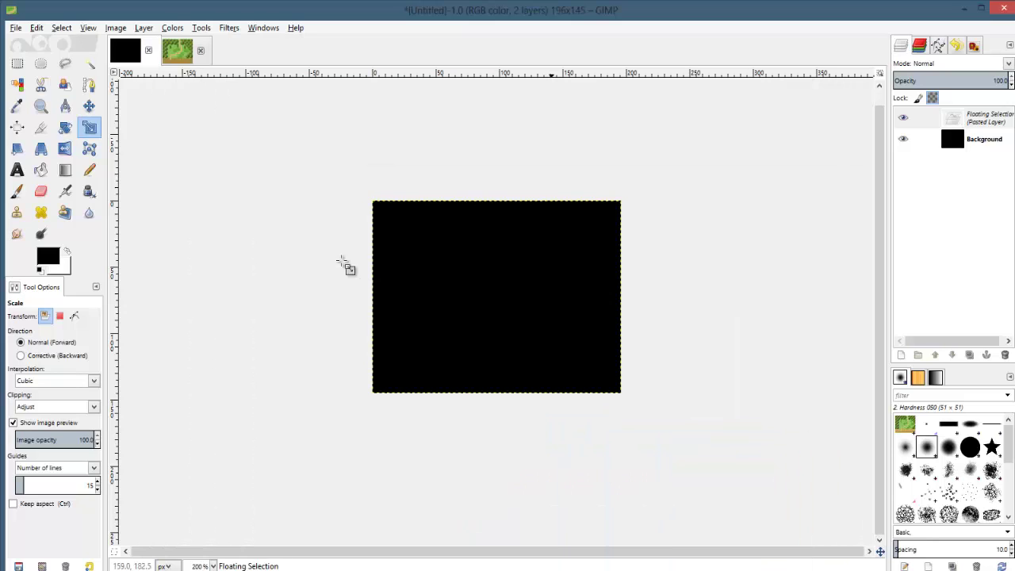
- Move the scaled map onto the black canvas, placing it near the middle of the upper edge
key("minus")
key("minus")
key("minus")
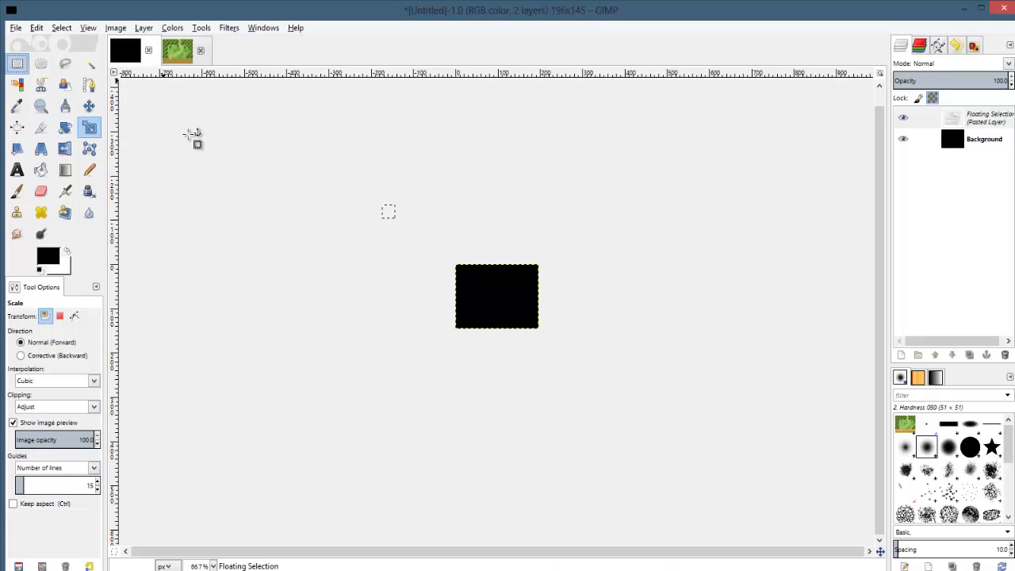
key("r")
left_click_drag(389, 212, 504, 288)
key("3")
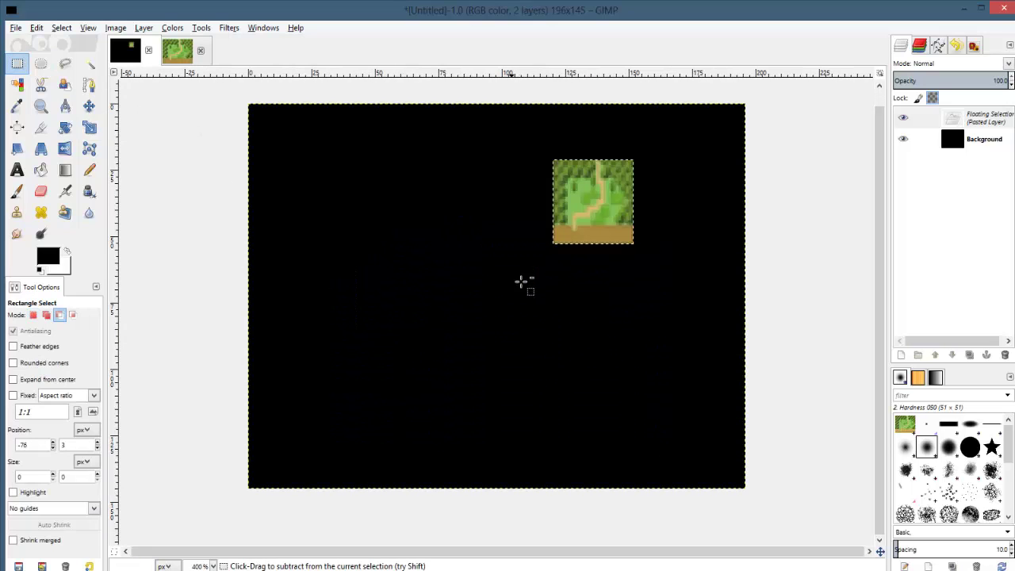
left_click_drag(604, 211, 506, 188)
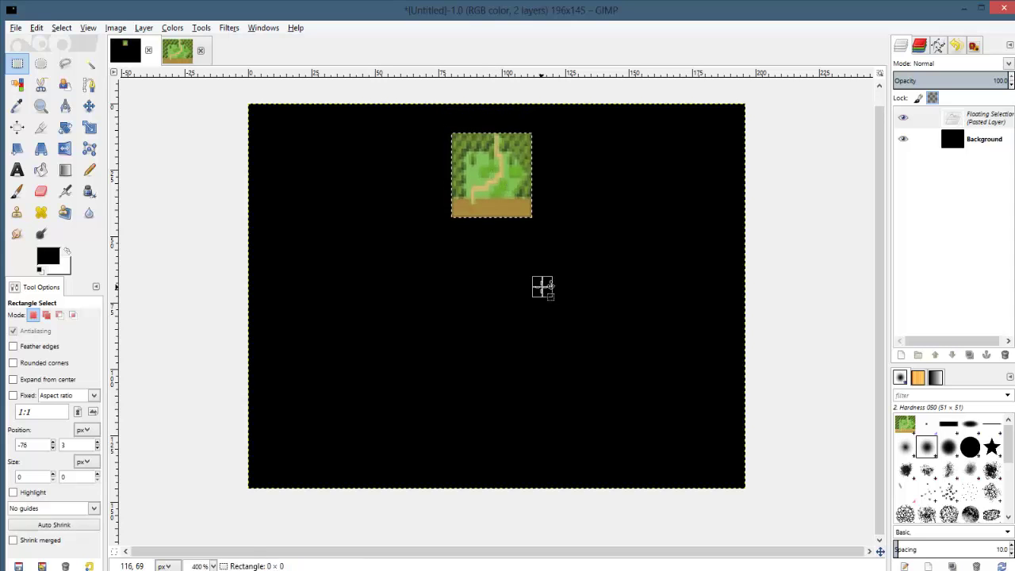
- Undo the latest placement edits of the scaled map on the black canvas
scroll(542, 297, "down", 2, "ctrl")
scroll(542, 297, "up", 1, "ctrl")
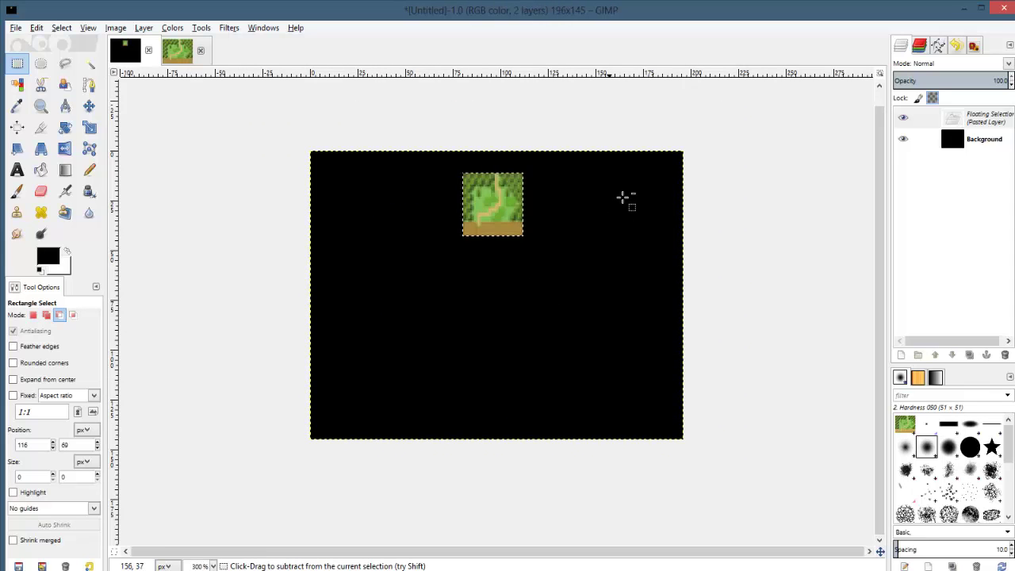
key("ctrl+z")
key("ctrl+z")
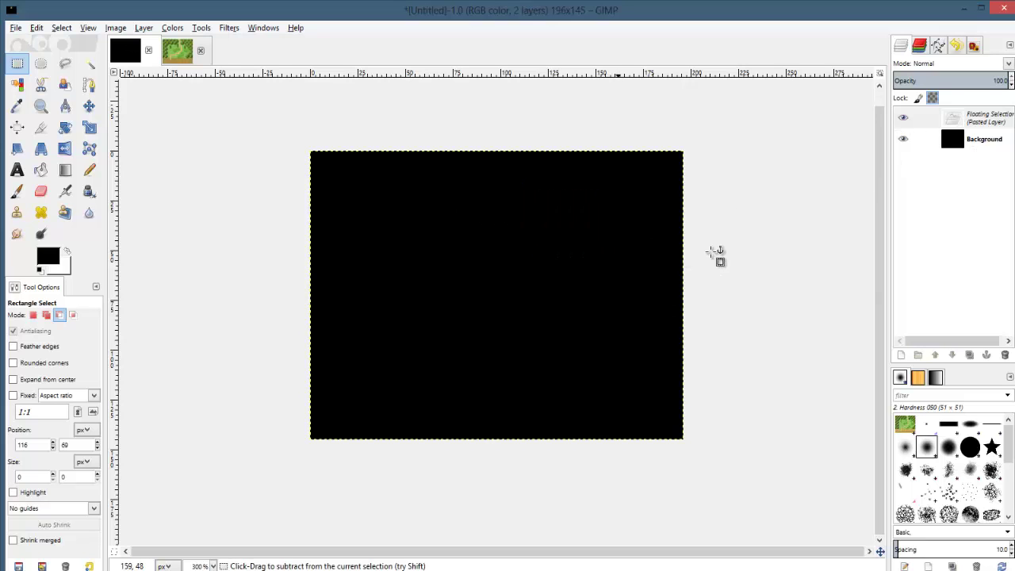
- Lower the black Background layer's opacity to about 37.9 and add a transparent 196 × 145 px layer
left_click_drag(959, 80, 937, 80)
left_click(904, 356)
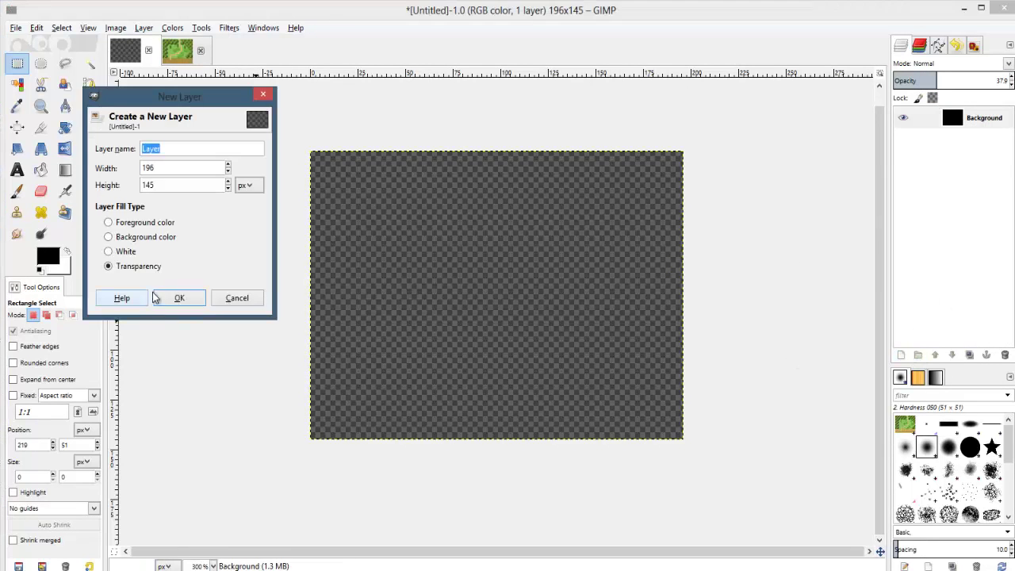
left_click(172, 297)
- Paste the copied map into the image and undo the last five edits
key("ctrl+v")
key("ctrl+z")
key("ctrl+z")
key("ctrl+z")
key("ctrl+z")
key("ctrl+z")
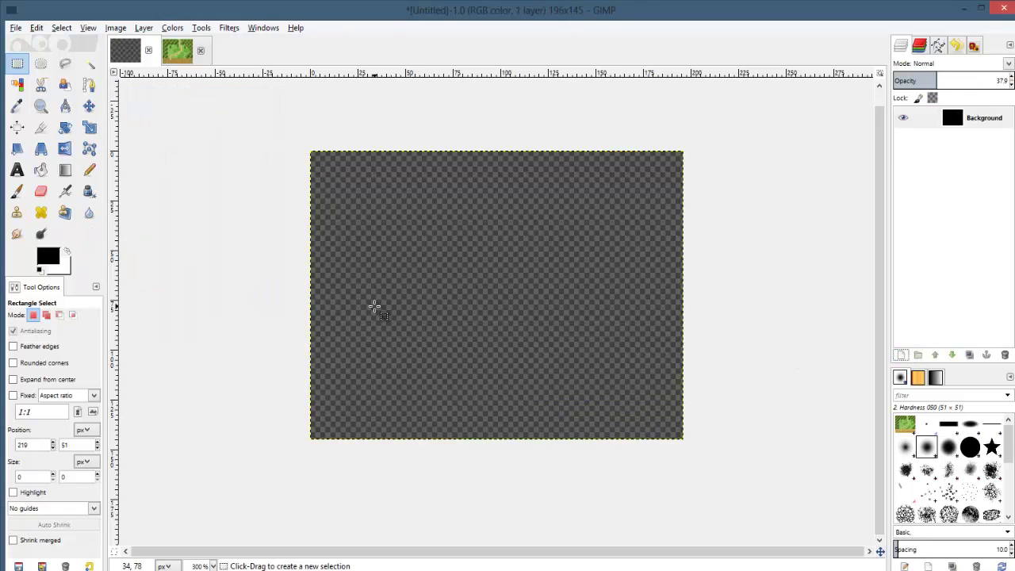
- Redo the undone edits to restore the new transparent layer and the pasted map
key("ctrl+y")
key("ctrl+y")
key("ctrl+y")
key("ctrl+y")
key("ctrl+y")
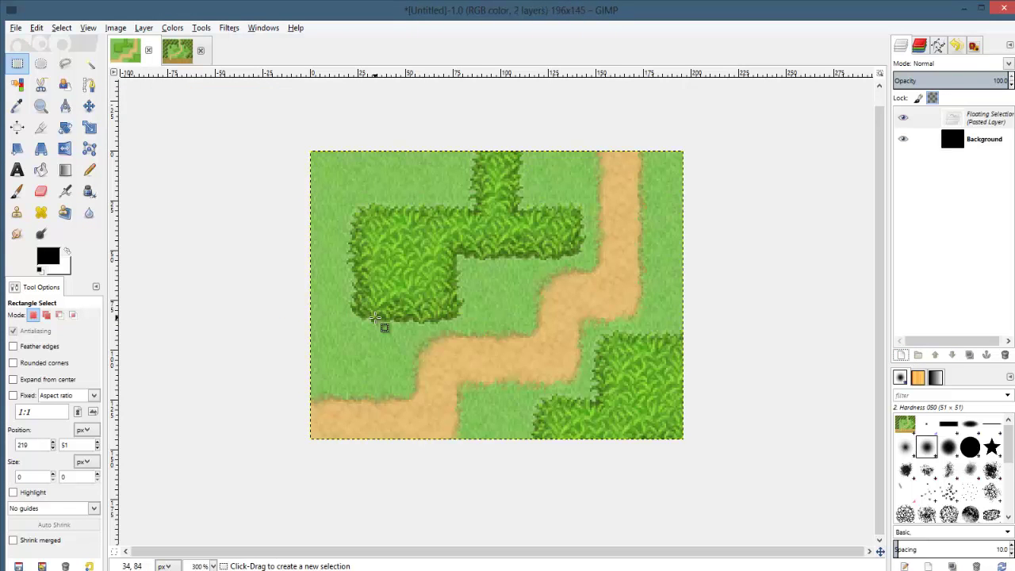
scroll(358, 320, "down", 7, "ctrl")
scroll(385, 321, "up", 2, "ctrl")
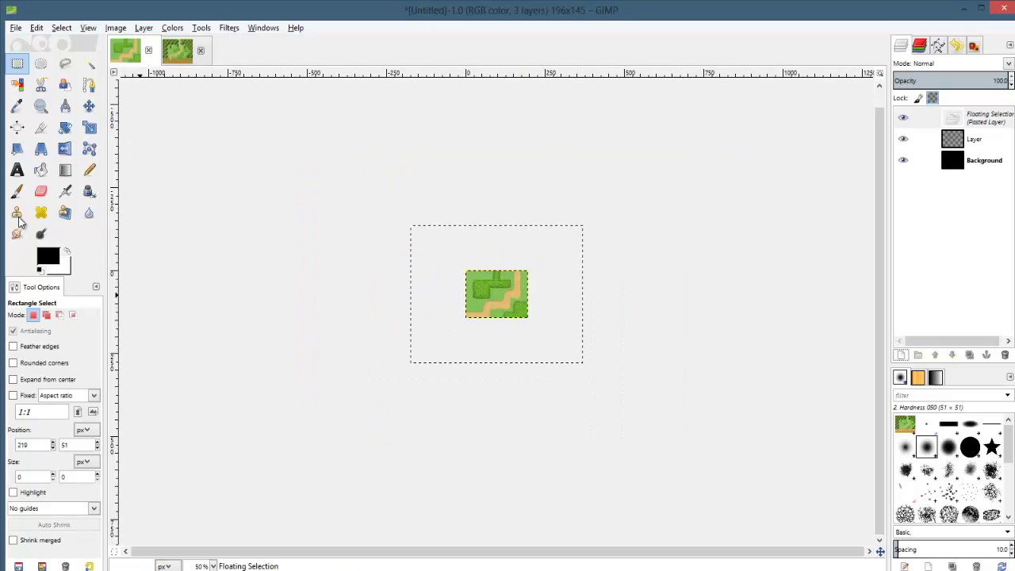
- Scale the pasted Outside map to 48 × 48 px
left_click(89, 127)
left_click(482, 318)
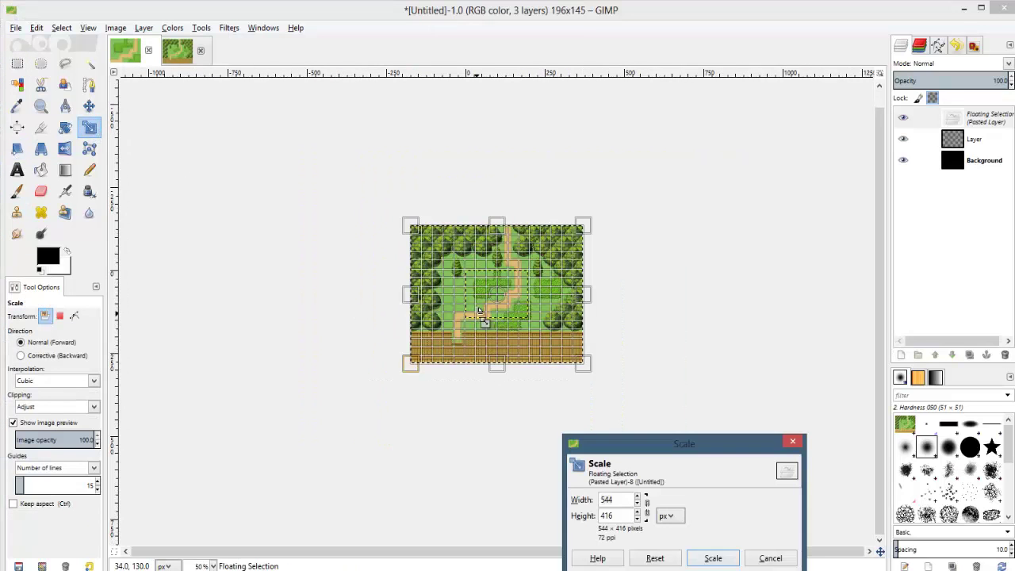
type("47")
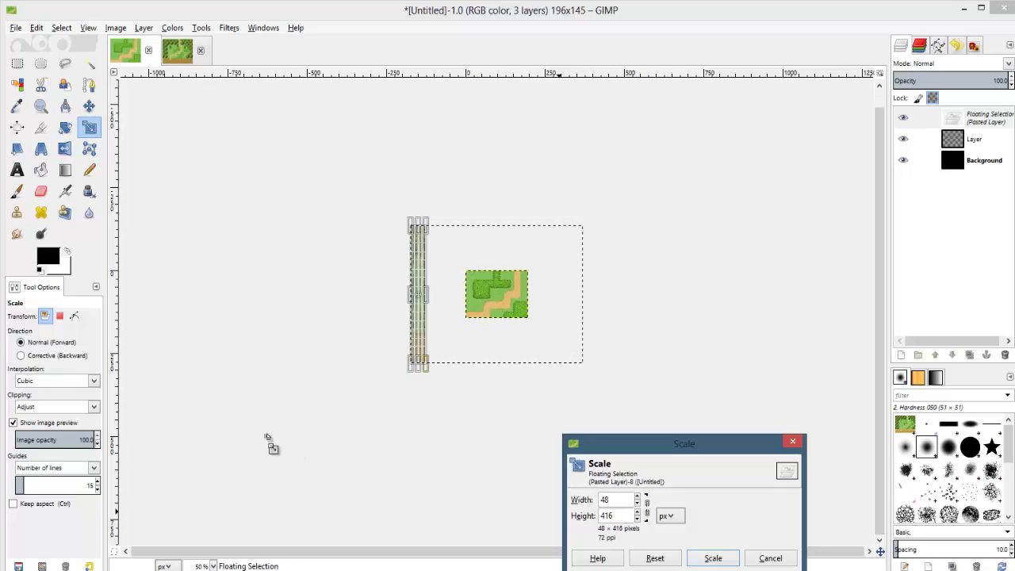
key("BackSpace")
key("BackSpace")
type("8")
key("Return")
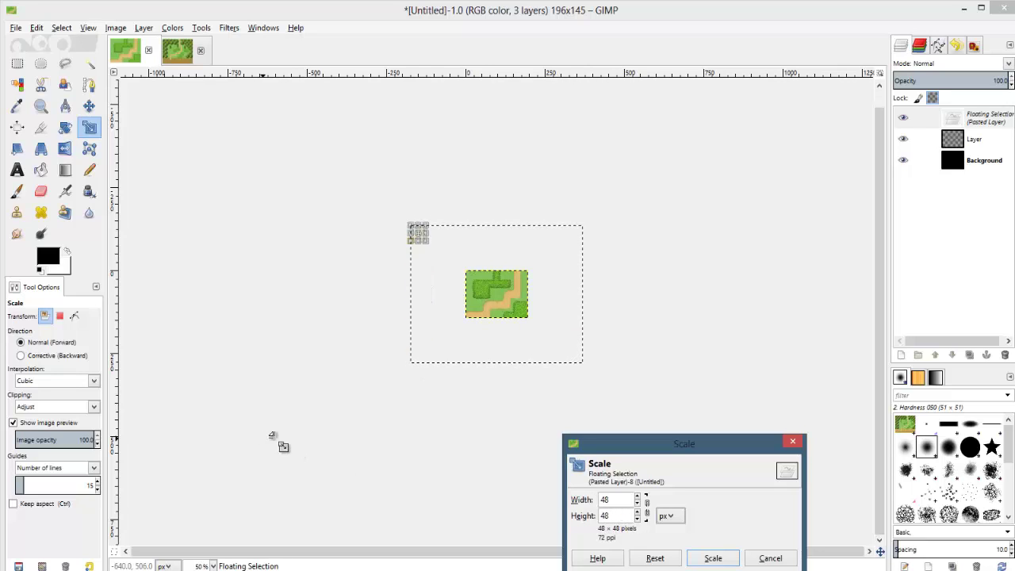
left_click(713, 558)
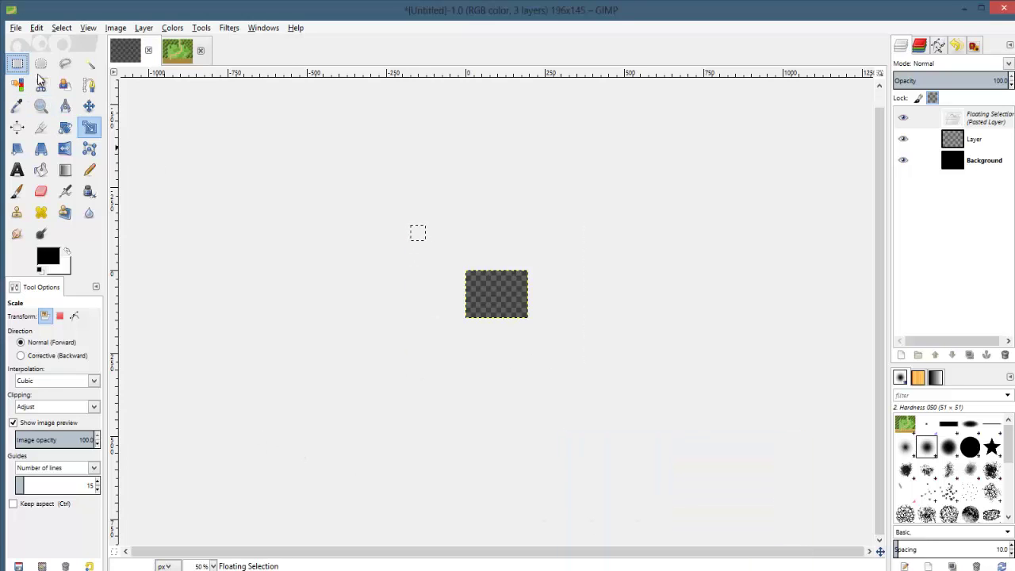
- Move the scaled Outside map onto the canvas, copy it, and replace it with a pasted copy at the canvas centre
left_click_drag(420, 236, 501, 288)
scroll(502, 289, "up", 5, "ctrl")
key("ctrl+c")
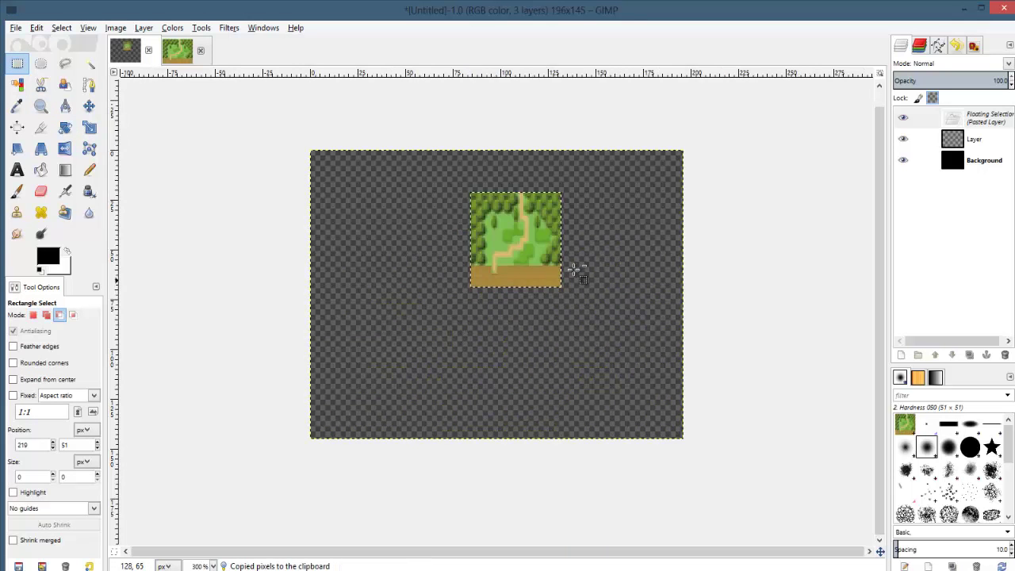
scroll(659, 254, "down", 3, "ctrl")
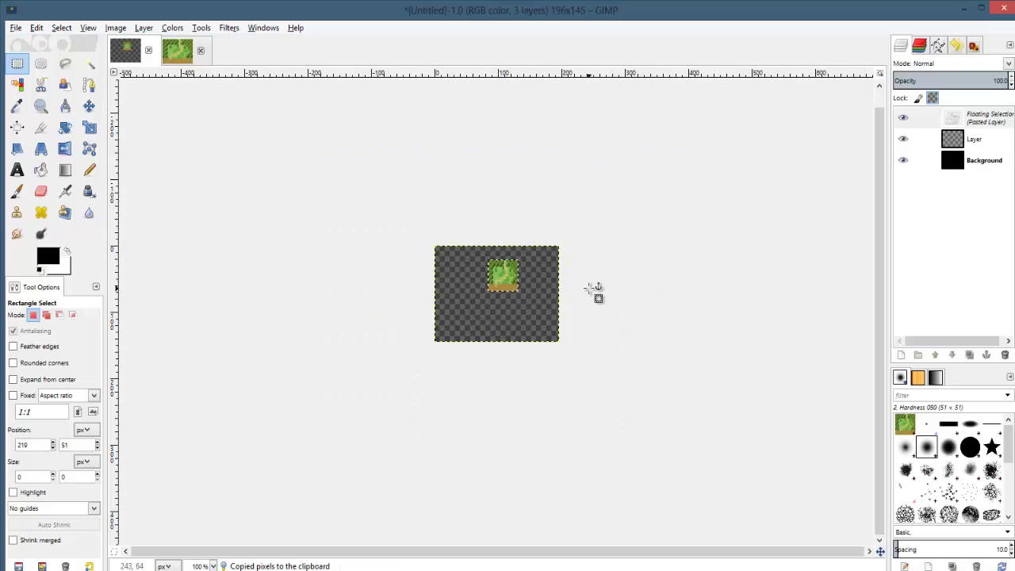
left_click(594, 291)
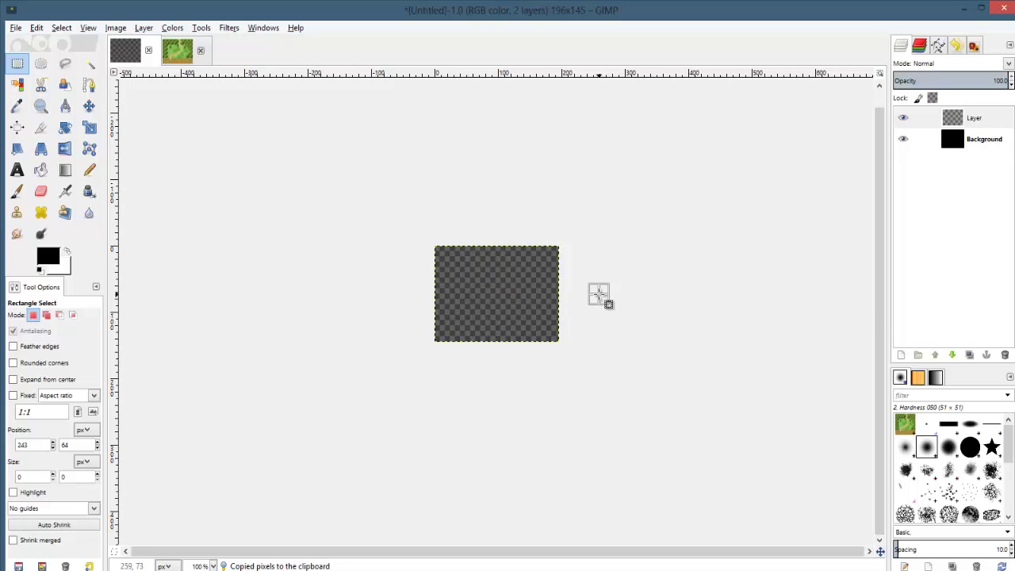
key("ctrl+v")
scroll(538, 297, "up", 4, "ctrl")
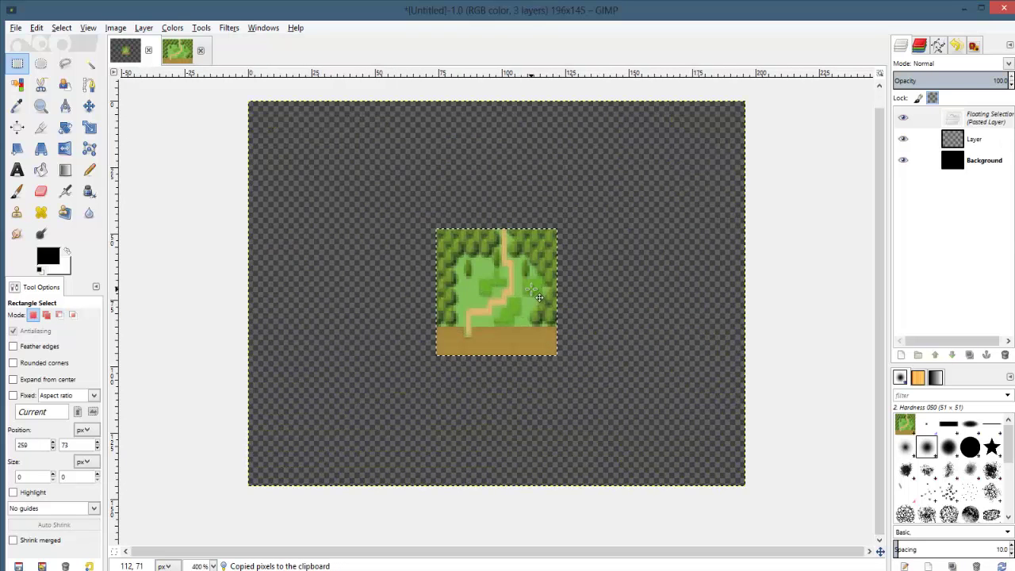
- Move the pasted Outside map straight up to just below the canvas's upper edge and anchor it to the layer
key("Up")
key("Up")
key("Up")
key("Up")
key("Up")
key("Up")
key("Up")
key("Up")
key("Up")
key("Up")
key("Up")
key("Up")
key("Up")
key("Up")
key("Up")
key("Up")
key("Up")
key("Up")
key("Up")
key("Up")
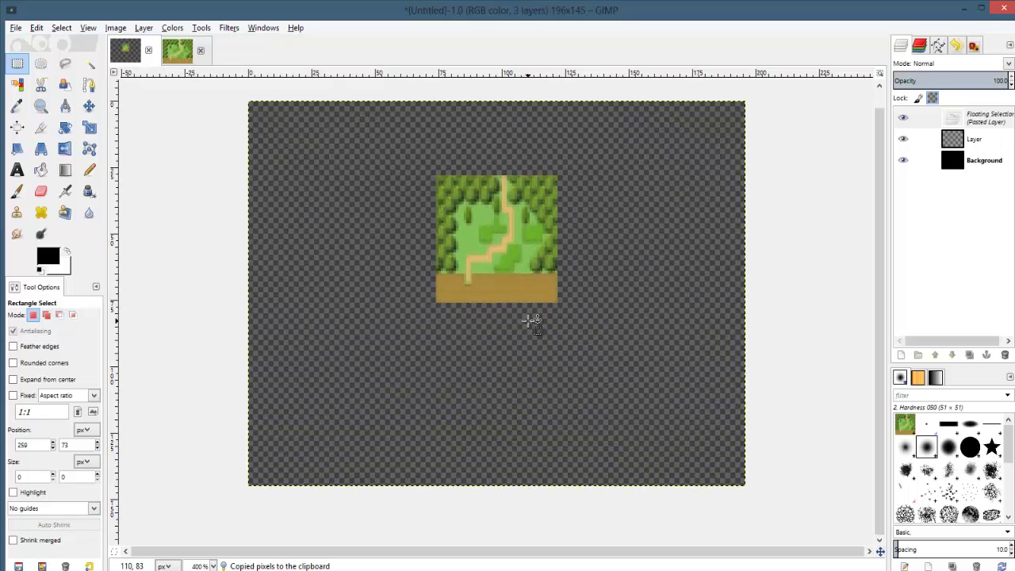
key("Up")
key("Up")
key("Up")
key("Up")
key("Up")
key("Up")
key("Up")
key("Up")
key("Up")
key("Up")
key("Up")
key("Up")
key("Up")
key("Up")
key("Up")
key("Up")
key("Up")
key("Up")
left_click(534, 323)
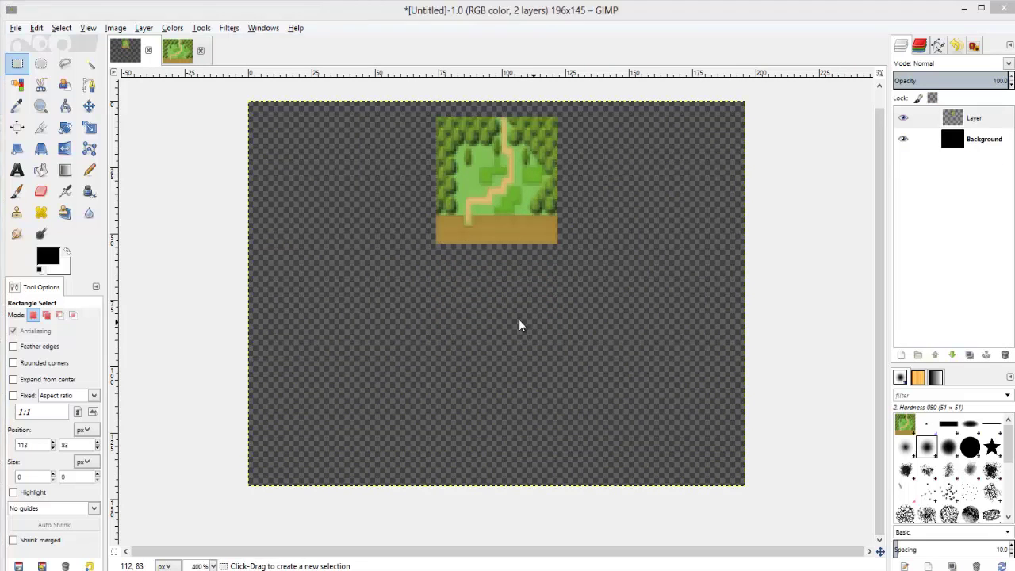
- Switch to RPG Maker VX Ace and open the Living Room map
key("alt+Tab")
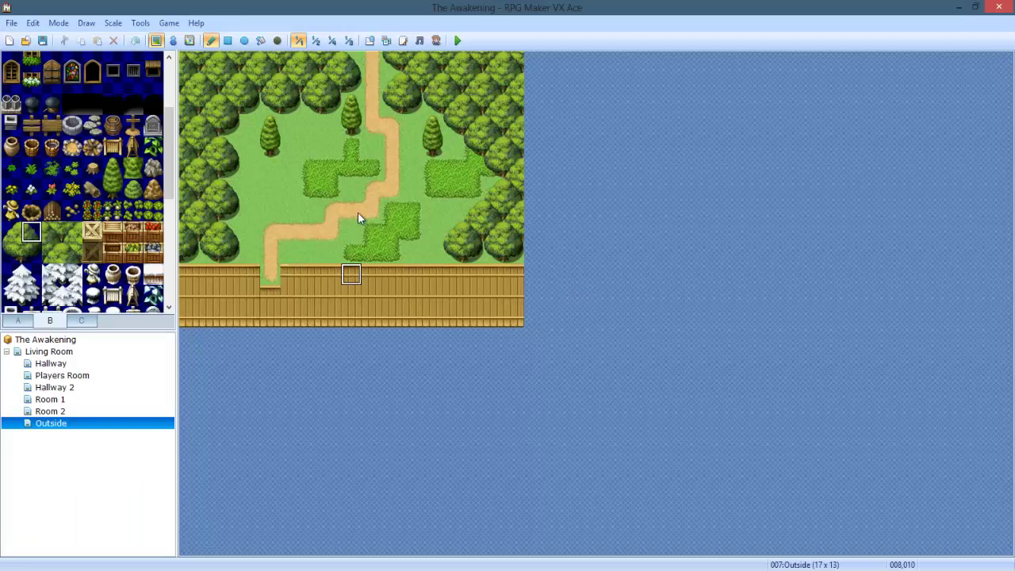
left_click(50, 363)
left_click(64, 351)
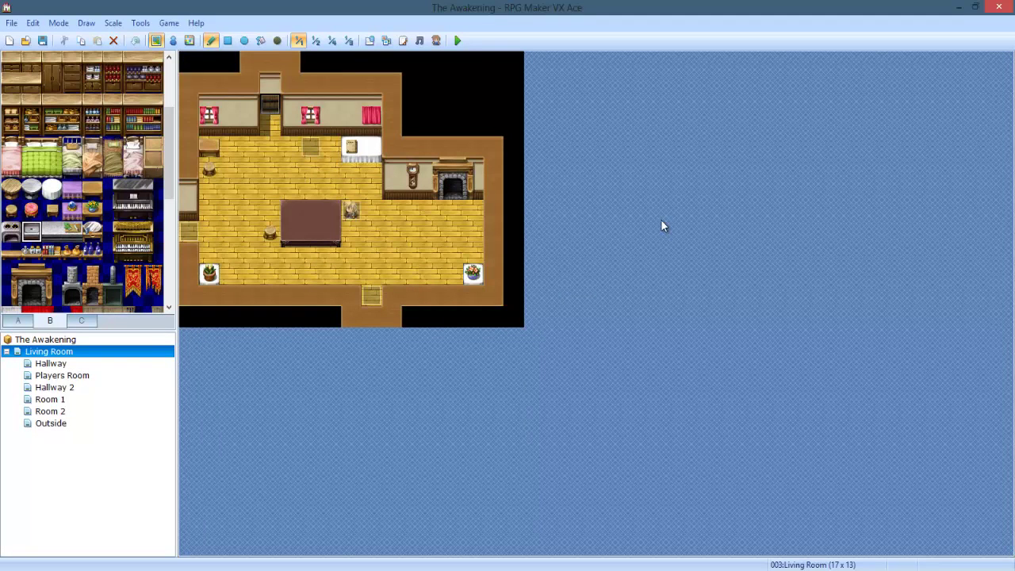
- Return to GIMP and paste the Living Room screenshot into the 544 × 416 image
key("alt+Tab")
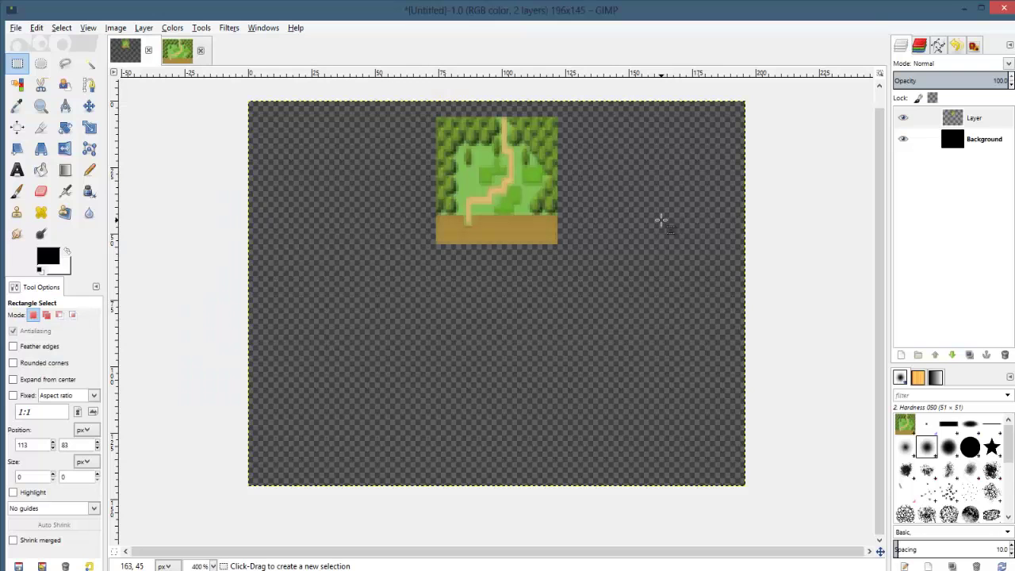
scroll(442, 249, "down", 4, "ctrl")
scroll(441, 250, "up", 1, "ctrl")
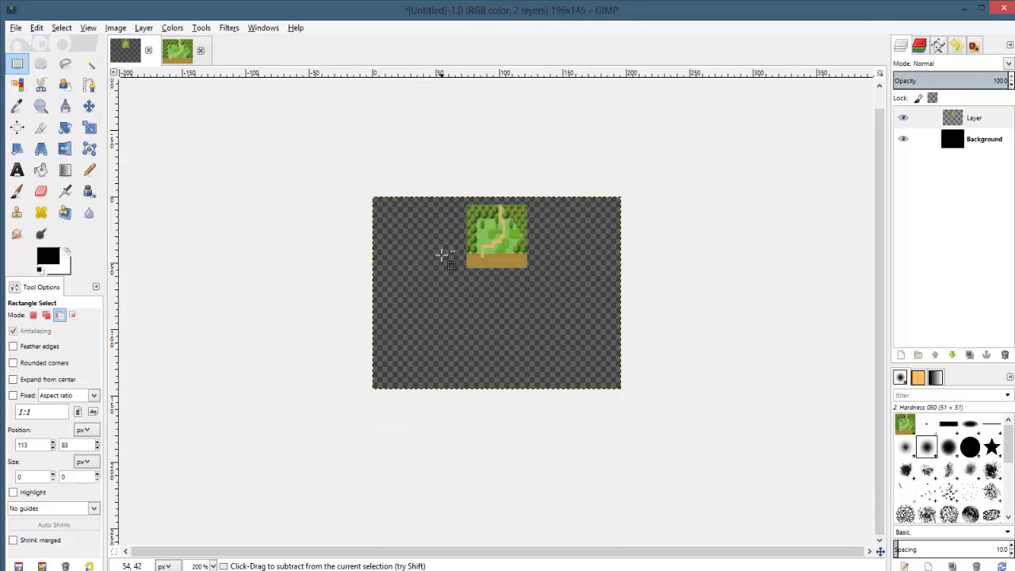
left_click(187, 57)
key("ctrl+v")
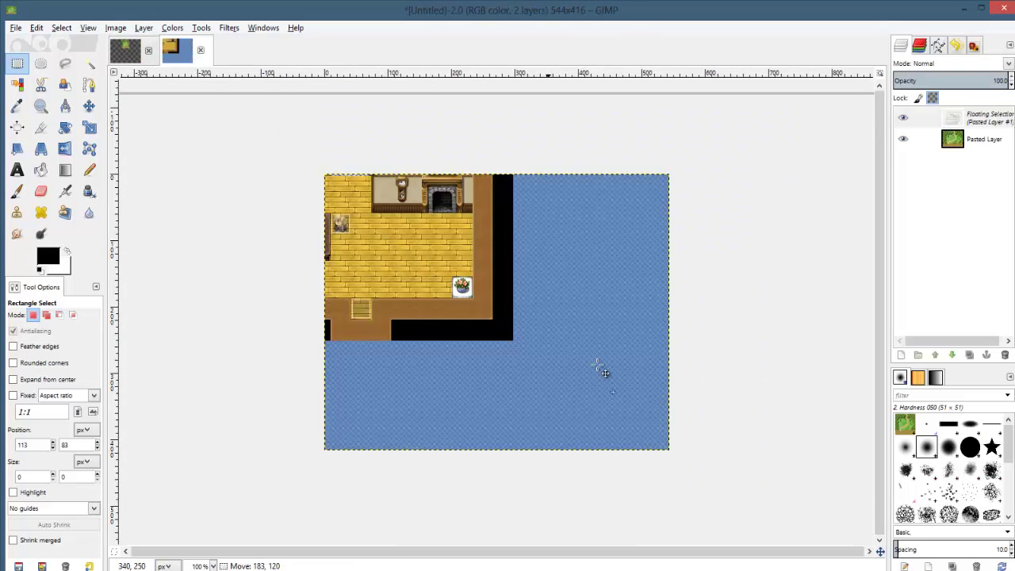
- Align the pasted screenshot so the Living Room map's upper-left corner meets the canvas corner, and anchor it
scroll(385, 173, "up", 2, "ctrl")
left_click_drag(384, 170, 341, 256)
middle_click_drag(165, 147, 457, 265)
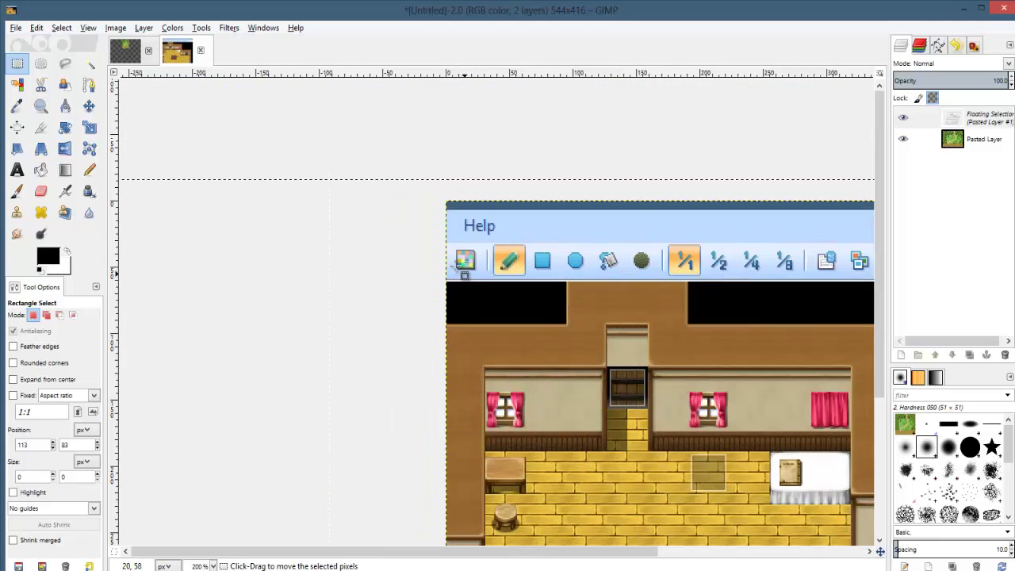
scroll(457, 265, "up", 3, "ctrl")
left_click_drag(475, 306, 478, 97)
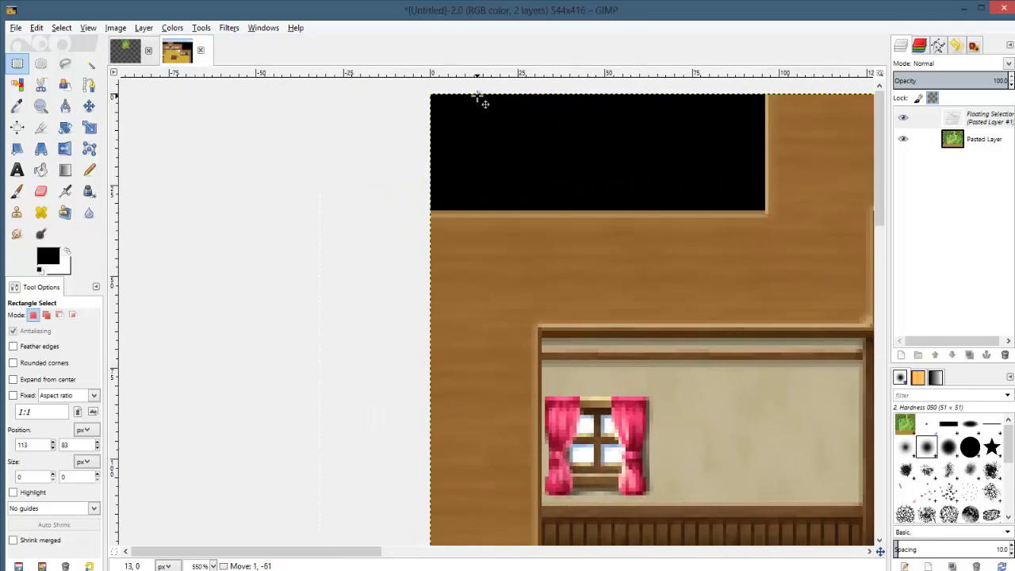
scroll(746, 266, "down", 9, "ctrl")
left_click(673, 193)
scroll(548, 306, "up", 3, "ctrl")
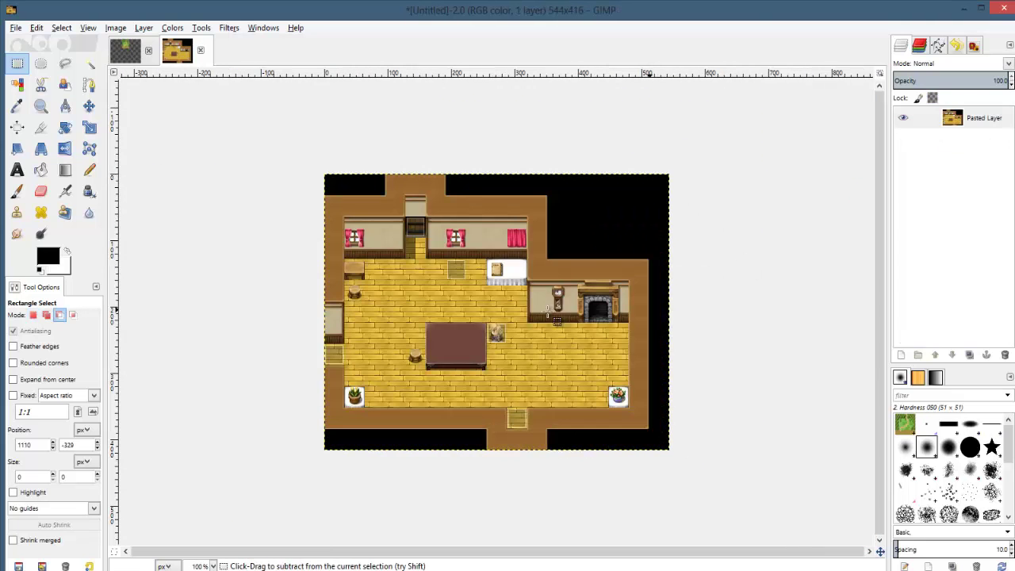
- Copy the cropped Living Room map and paste it into the 196 × 145 image
key("ctrl+c")
key("alt+Tab")
key("alt+Tab")
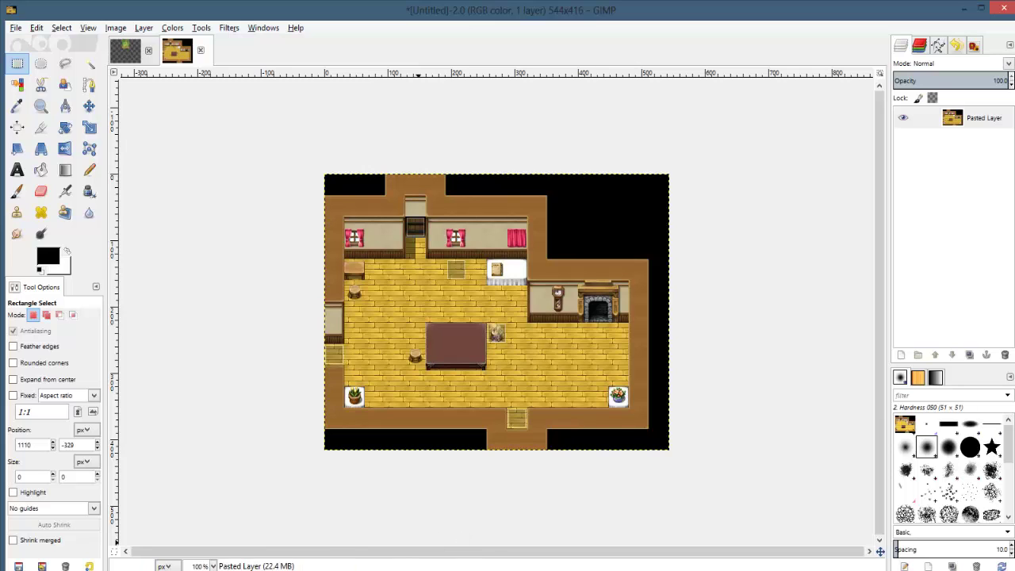
mouse_move(489, 568)
key("ctrl+Tab")
key("ctrl+v")
- Scale the pasted Living Room map to 48 × 47 px
left_click(89, 127)
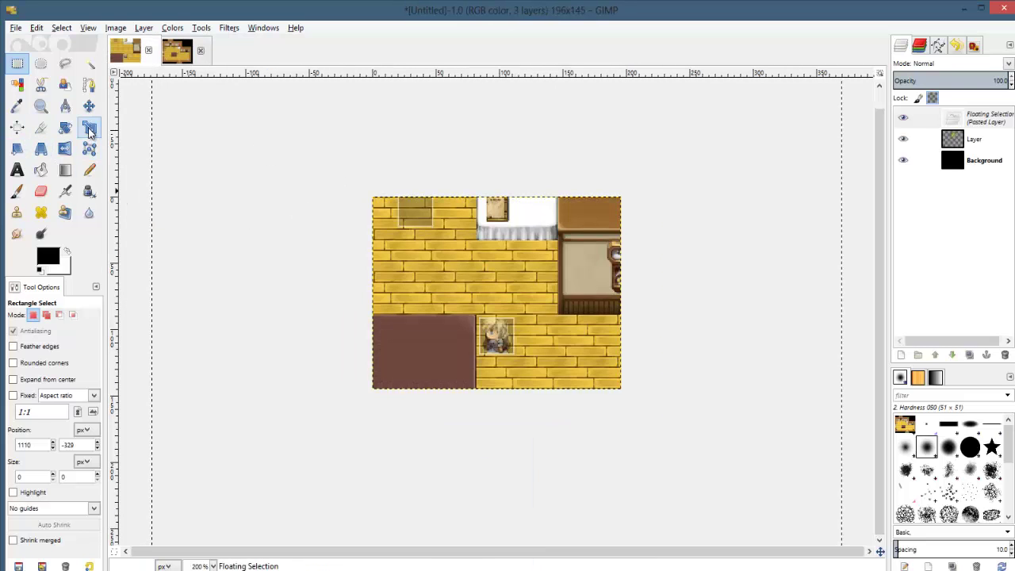
left_click(634, 364)
type("48")
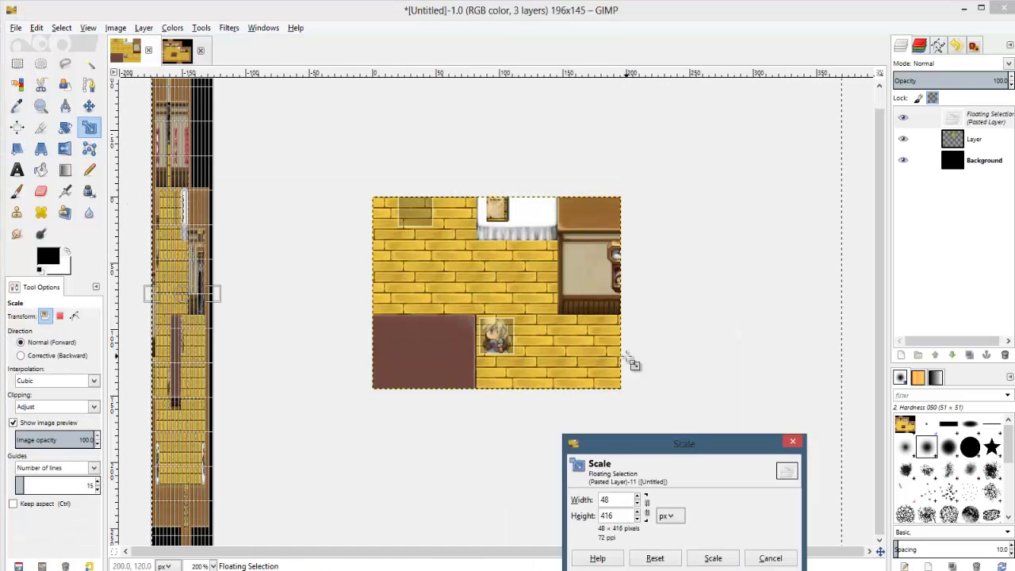
triple_click(615, 516)
type("47")
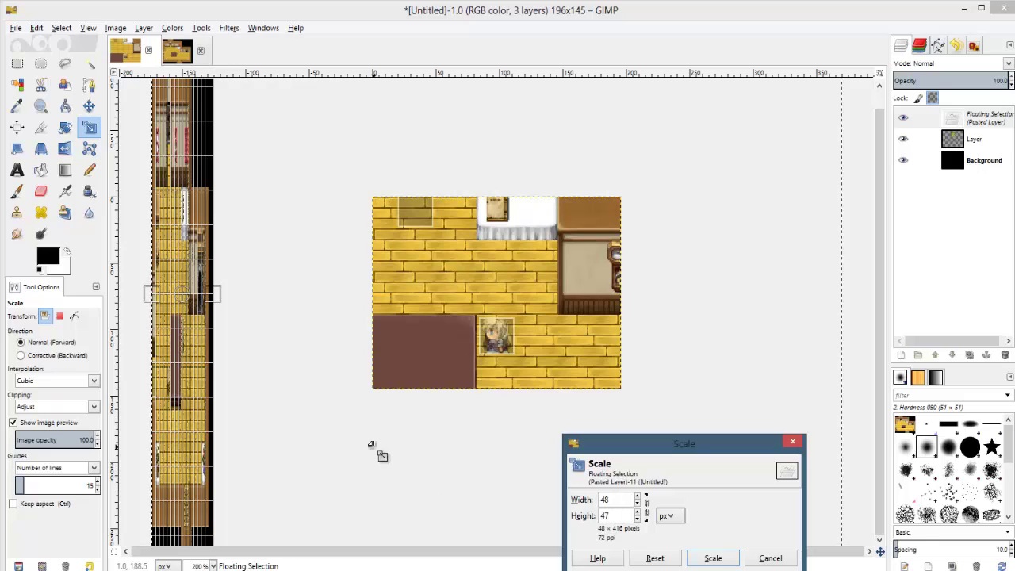
scroll(246, 192, "down", 2, "ctrl")
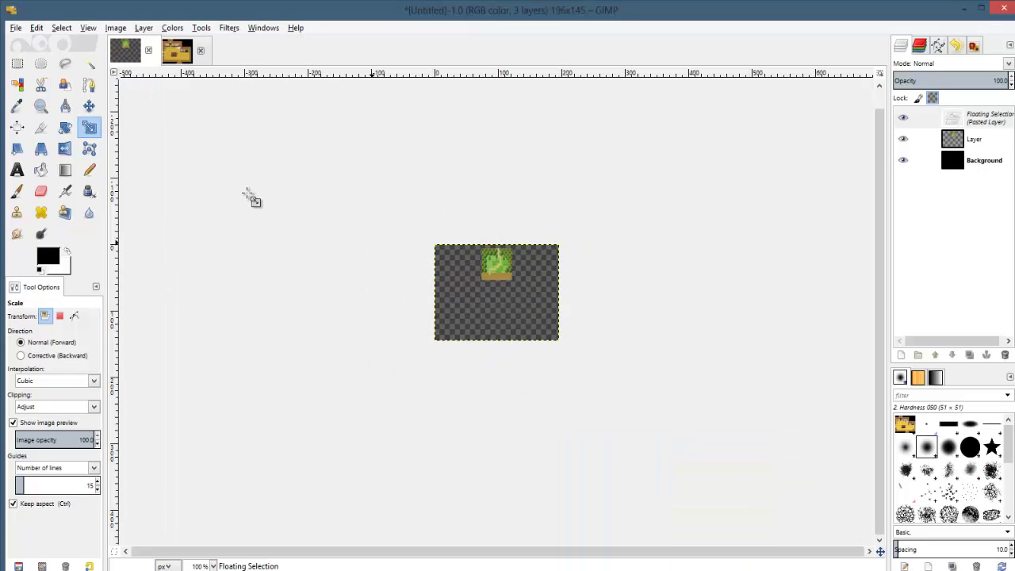
- Copy the scaled Living Room map and anchor the floating selection that lies outside the canvas
scroll(245, 193, "up", 1, "ctrl")
key("ctrl+c")
left_click(17, 64)
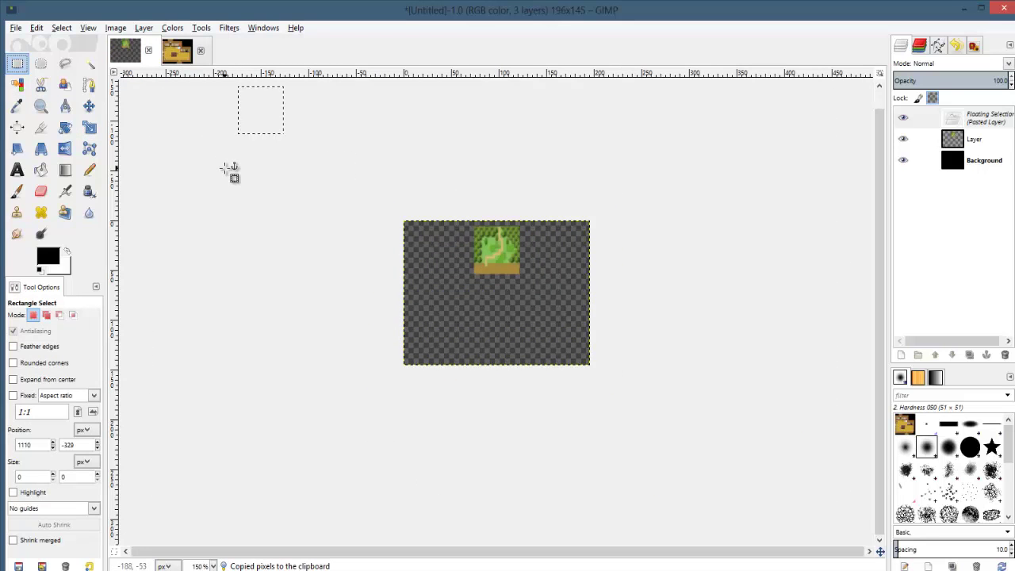
left_click(225, 165)
scroll(736, 349, "down", 2, "ctrl")
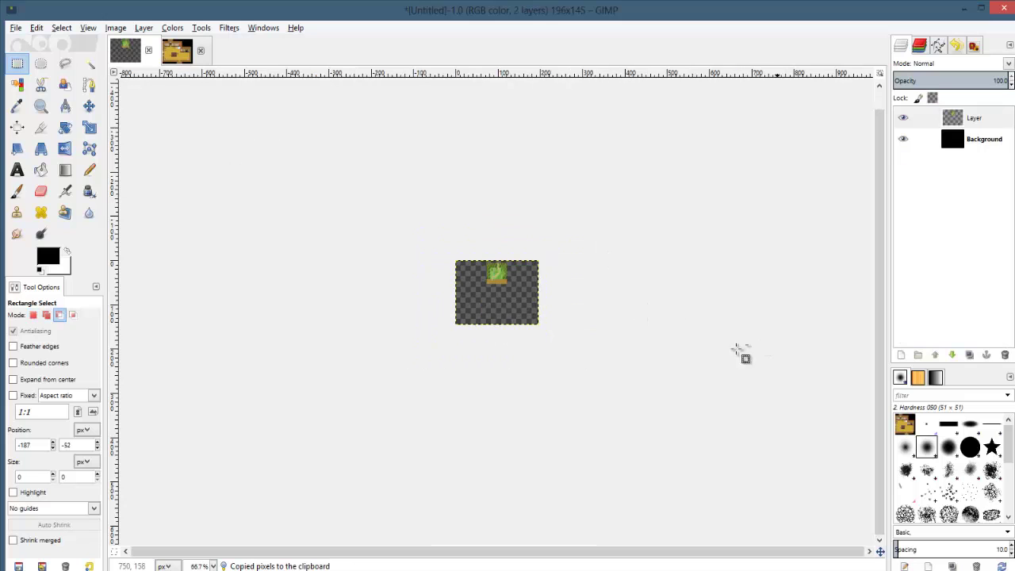
- Add a new transparent layer and paste the scaled Living Room map into it
left_click(900, 354)
left_click(229, 352)
scroll(583, 327, "down", 1, "ctrl")
key("ctrl+v")
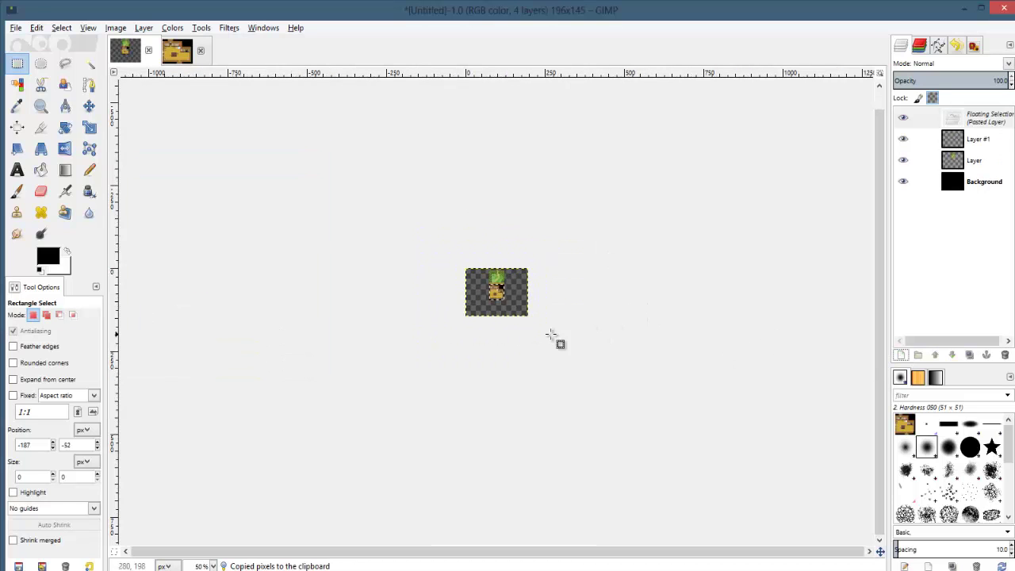
- Try nudging the Living Room map down to sit directly below the Outside map and anchor it to the new layer
scroll(555, 340, "up", 4, "ctrl")
key("Down")
key("Down")
key("Down")
key("Down")
key("Down")
key("Down")
key("Down")
key("Down")
key("Down")
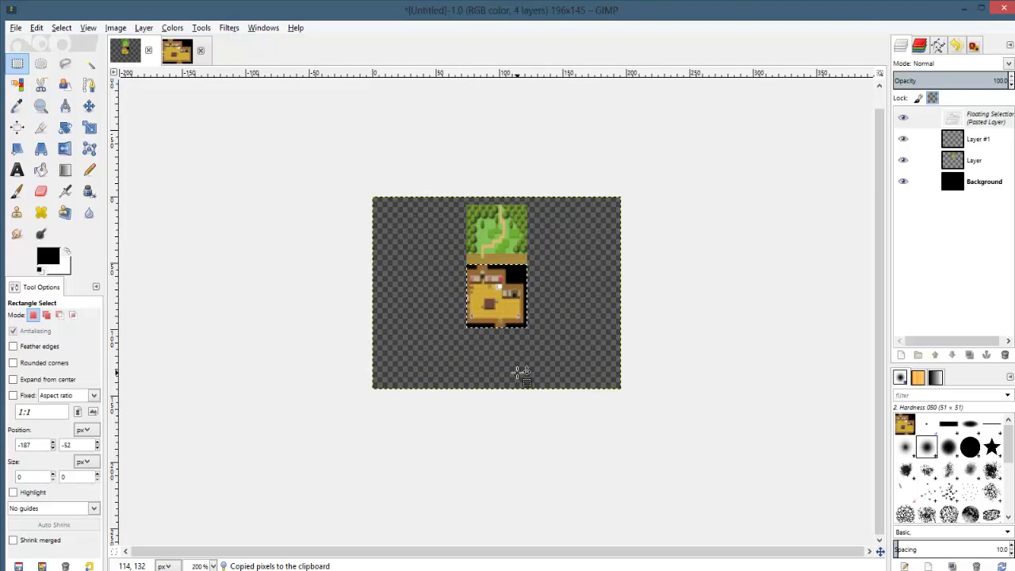
key("Up")
key("Up")
key("Up")
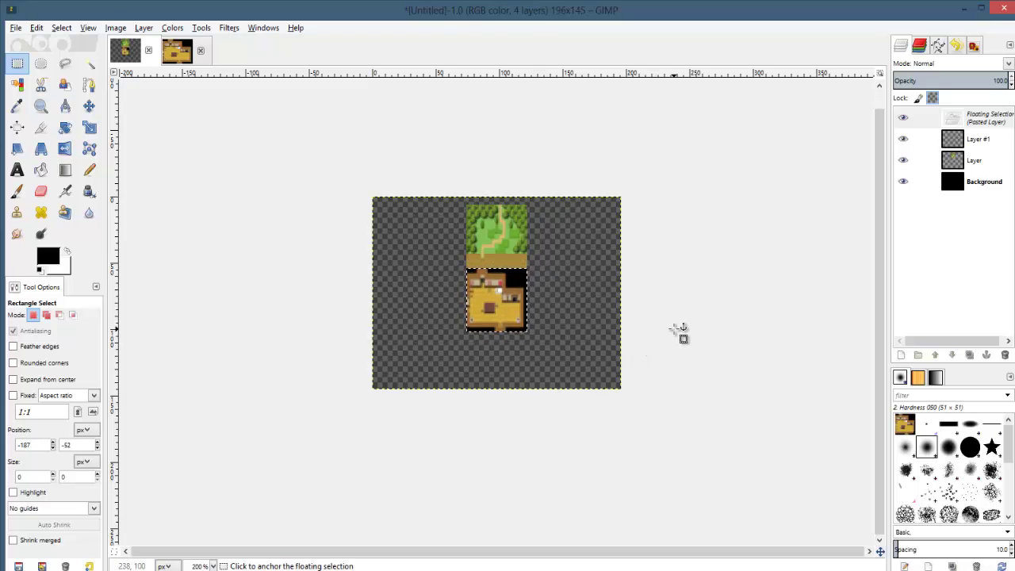
left_click(675, 328)
scroll(551, 375, "down", 3, "ctrl")
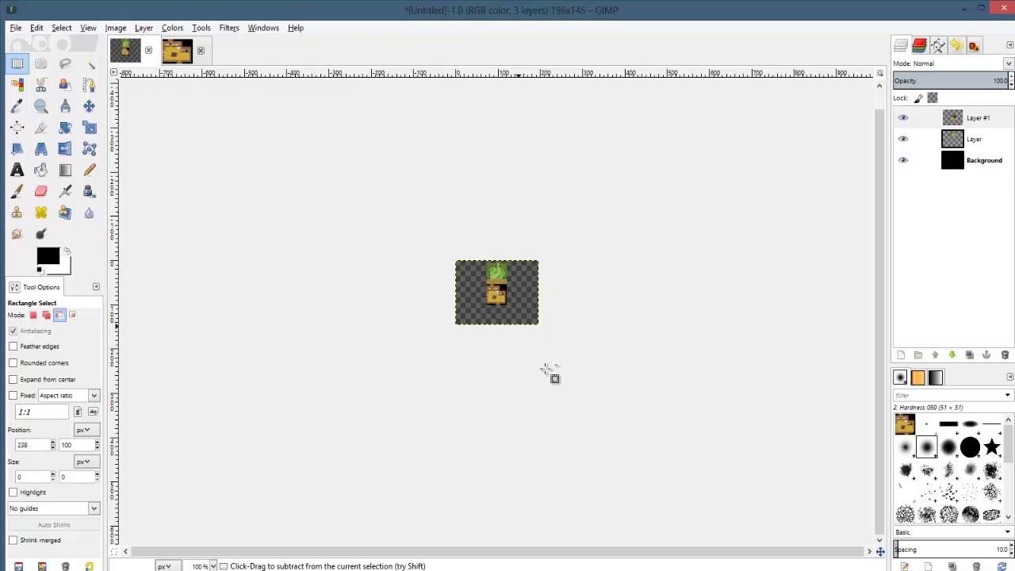
- Undo the anchoring and last nudge of the Living Room map, and anchor it overlapping the Outside map's lower edge
scroll(500, 330, "up", 2, "ctrl")
scroll(498, 329, "up", 2, "ctrl")
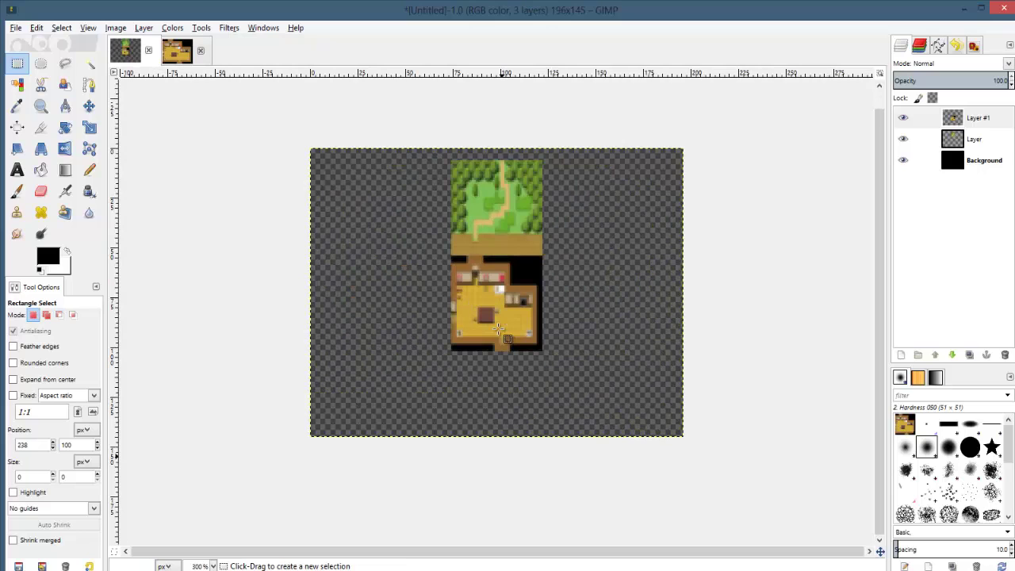
key("ctrl+z")
key("ctrl+z")
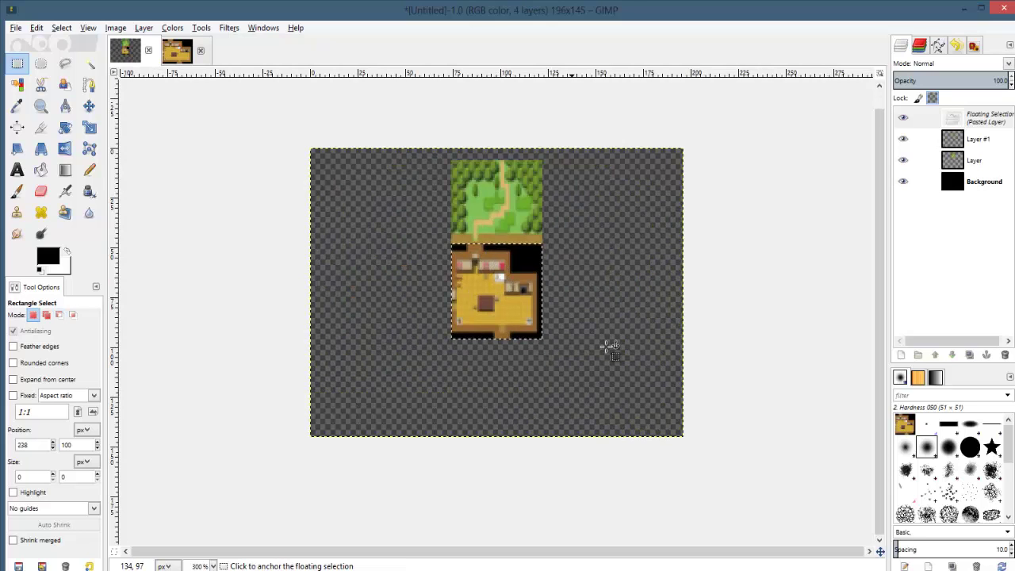
left_click(607, 345)
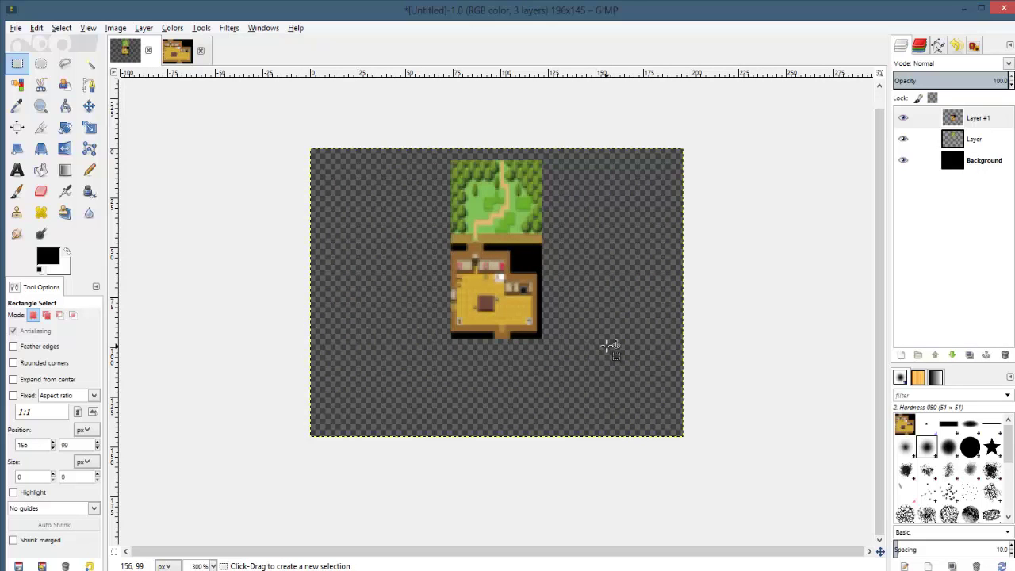
- Undo the Living Room map's placement and paste the copied map again over the empty new layer
scroll(609, 346, "down", 2, "ctrl")
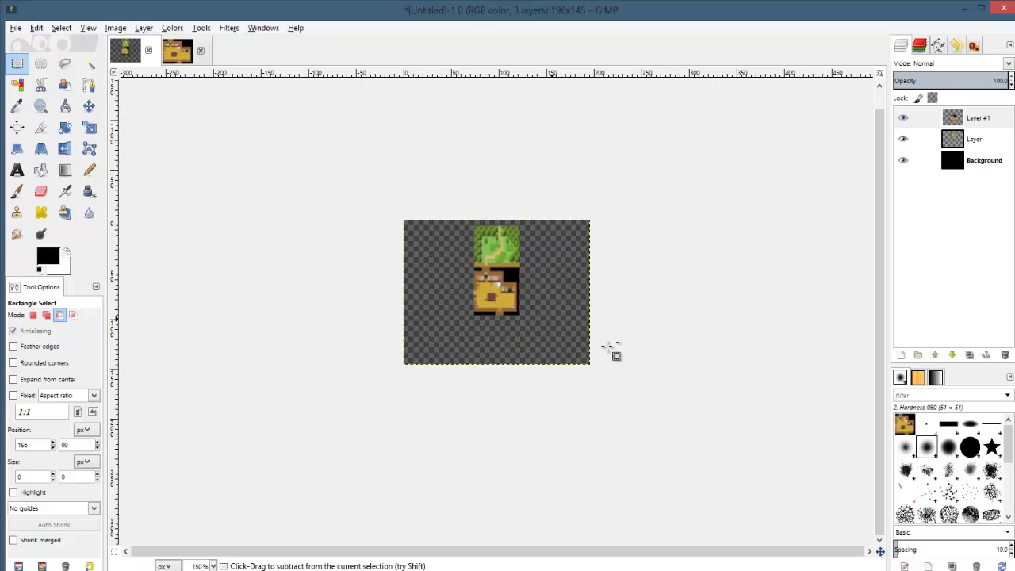
scroll(611, 349, "up", 1, "ctrl")
key("ctrl+z")
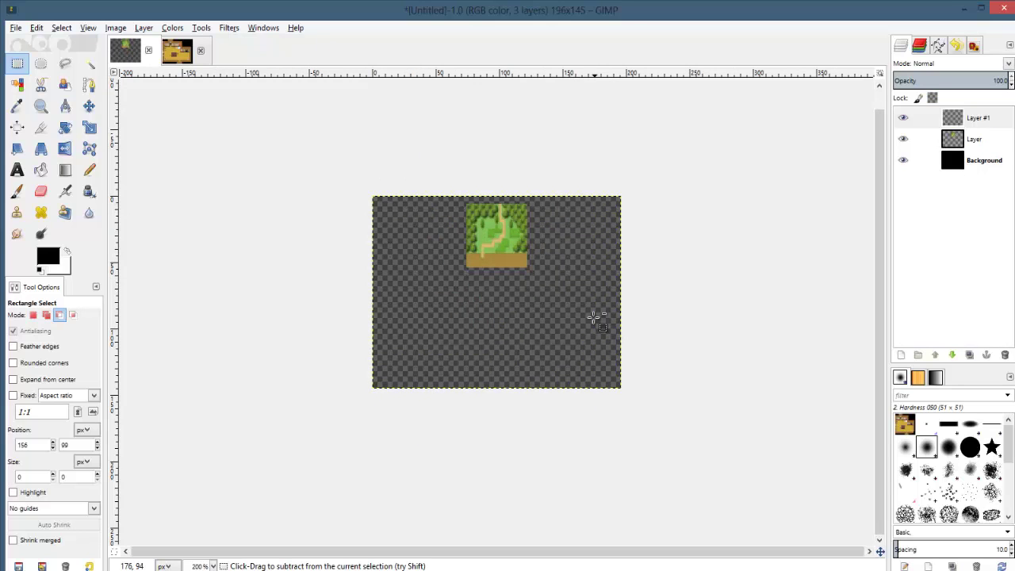
key("ctrl+v")
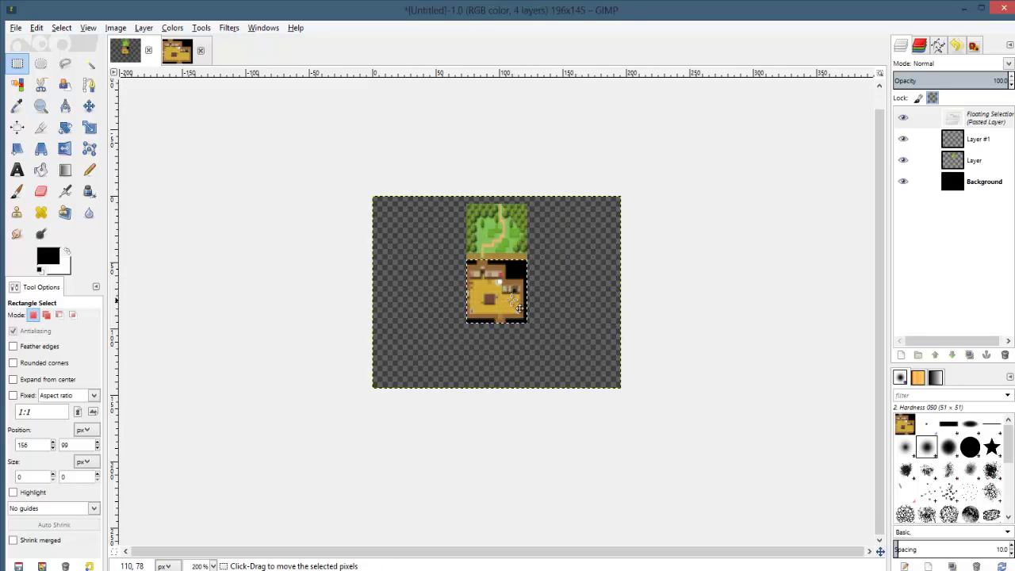
- Try moving the Living Room map up over the Outside map's lower edge and anchoring it, and undo that placement
scroll(570, 279, "up", 2, "ctrl")
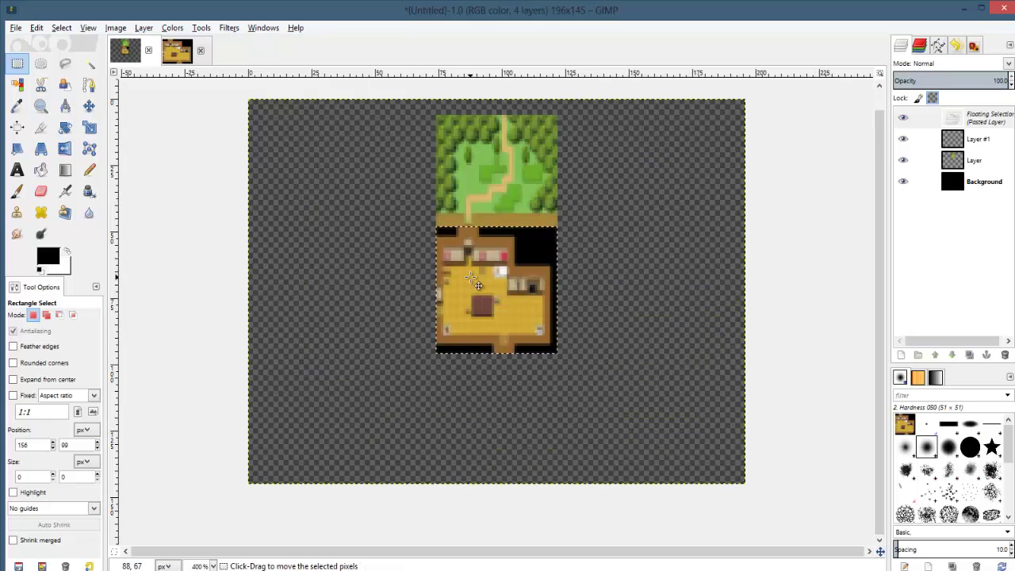
left_click_drag(472, 278, 472, 274)
left_click(634, 351)
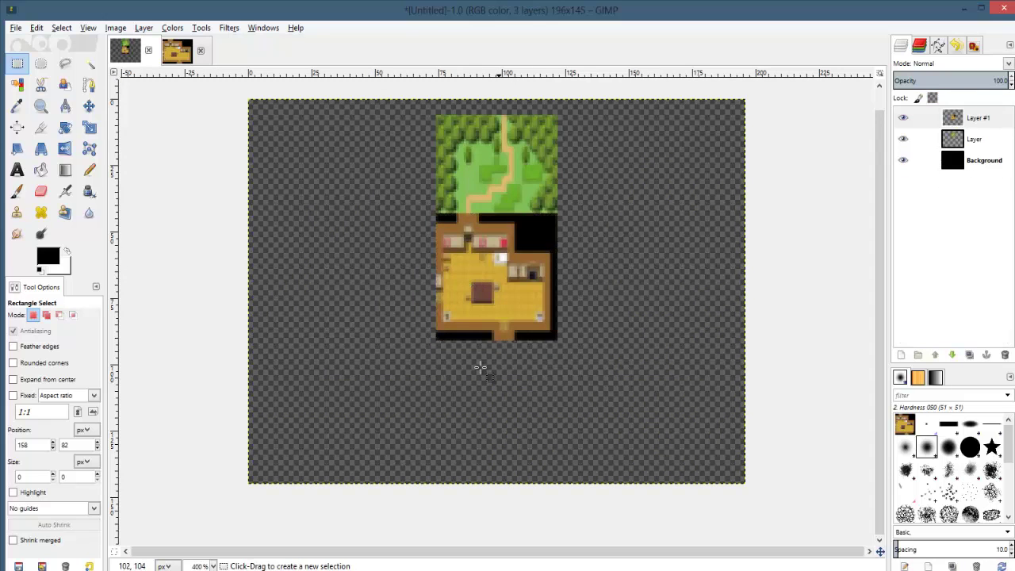
scroll(480, 367, "down", 4, "ctrl")
scroll(483, 370, "up", 2, "ctrl")
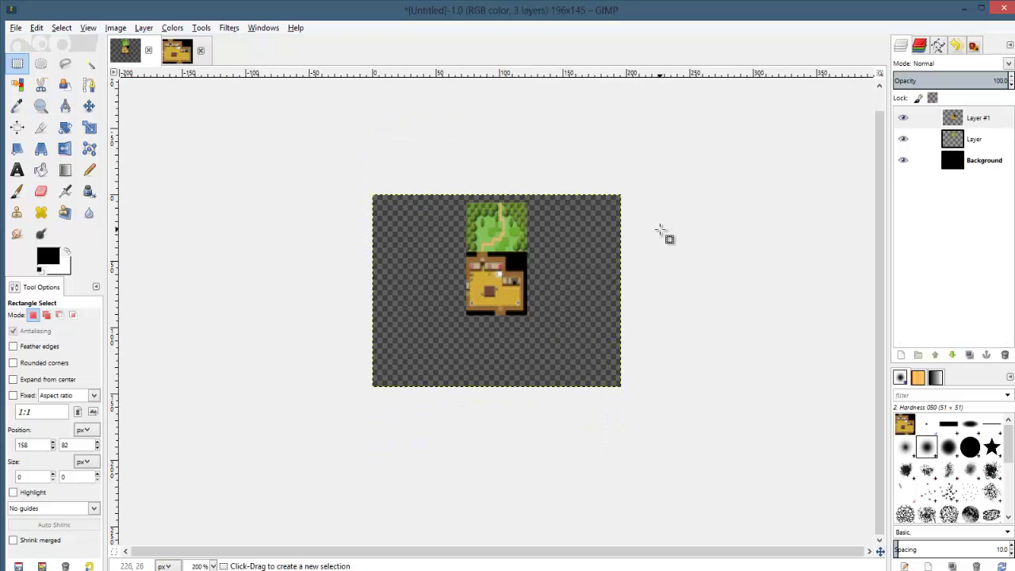
scroll(661, 228, "up", 1, "ctrl")
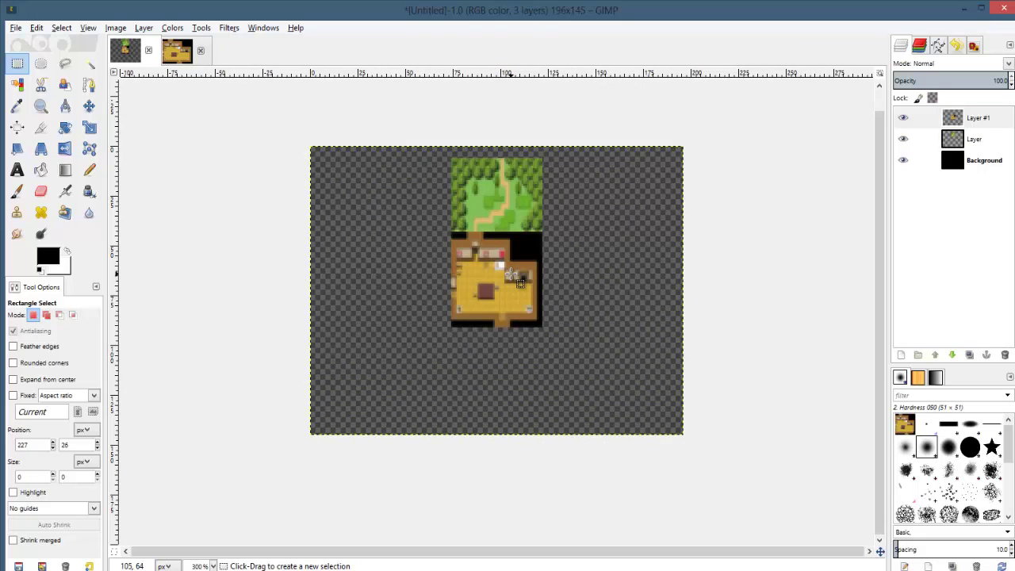
key("ctrl+v")
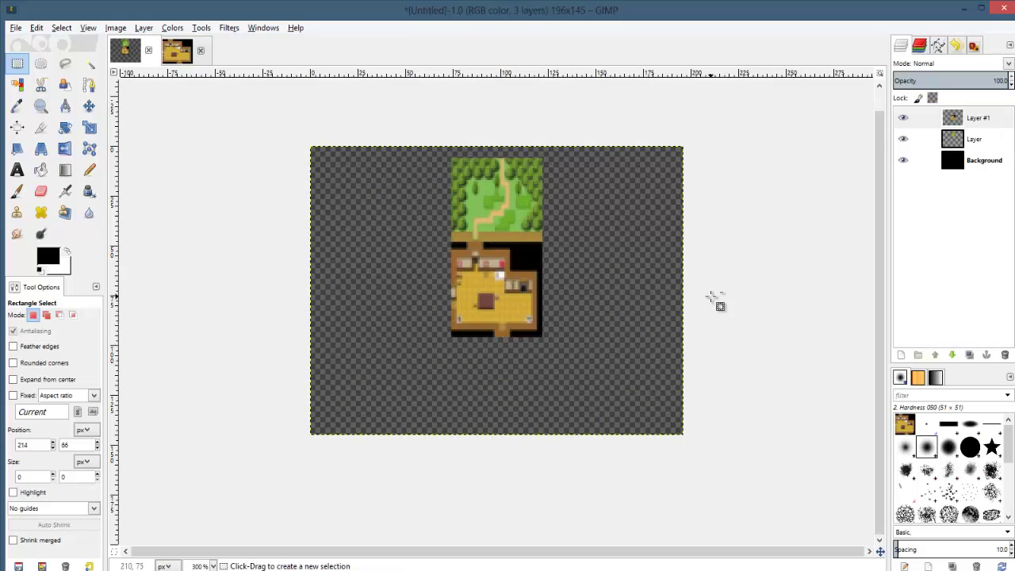
key("ctrl+z")
key("ctrl+y")
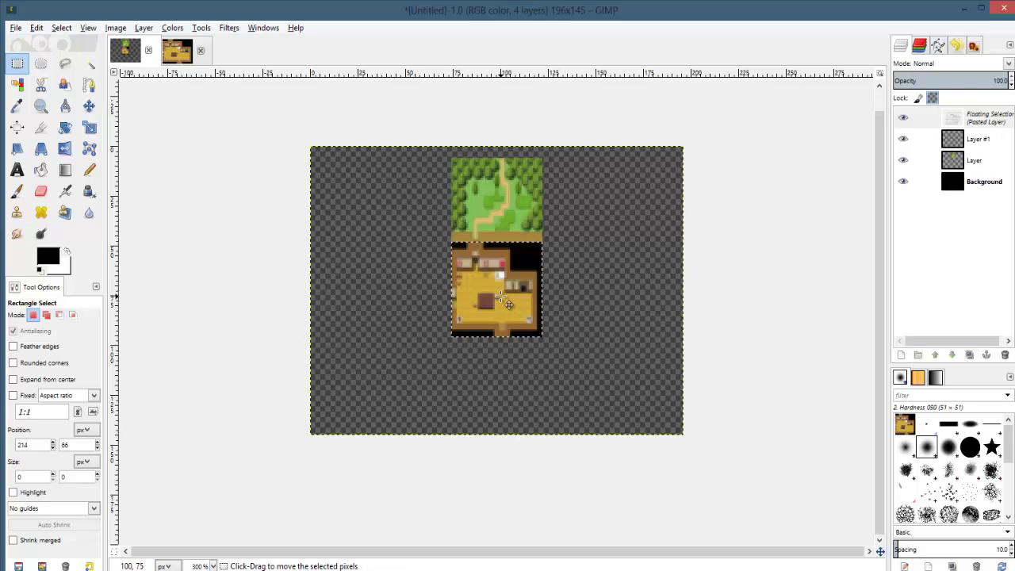
- Nudge the floating Living Room map down until it sits directly below the Outside map, and anchor it to the new layer
key("Down")
key("Down")
key("Down")
key("Down")
key("Down")
key("Down")
key("Down")
key("Up")
left_click(707, 255)
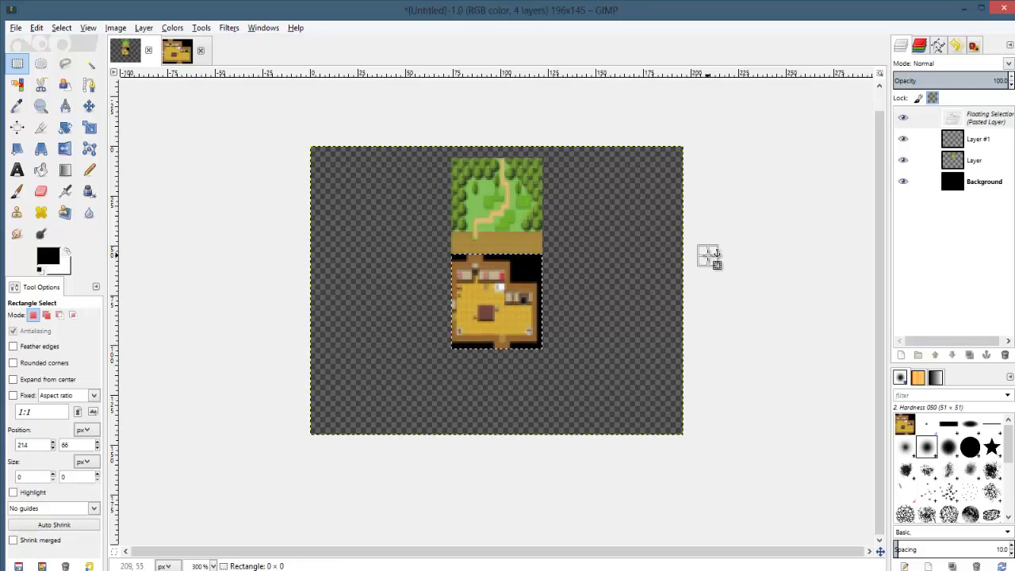
scroll(546, 336, "down", 4, "ctrl")
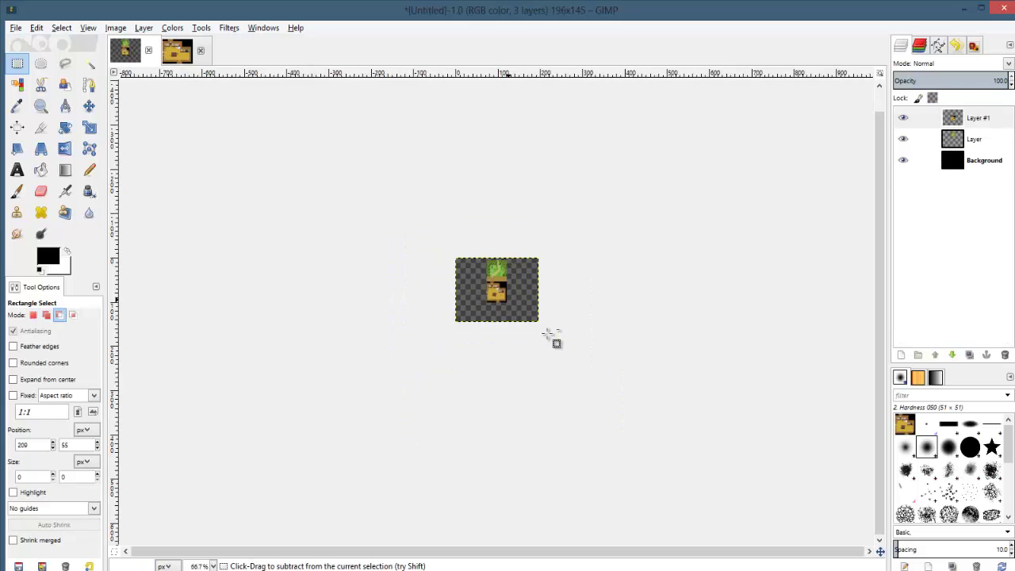
scroll(551, 337, "up", 1, "ctrl")
scroll(549, 333, "up", 1, "ctrl")
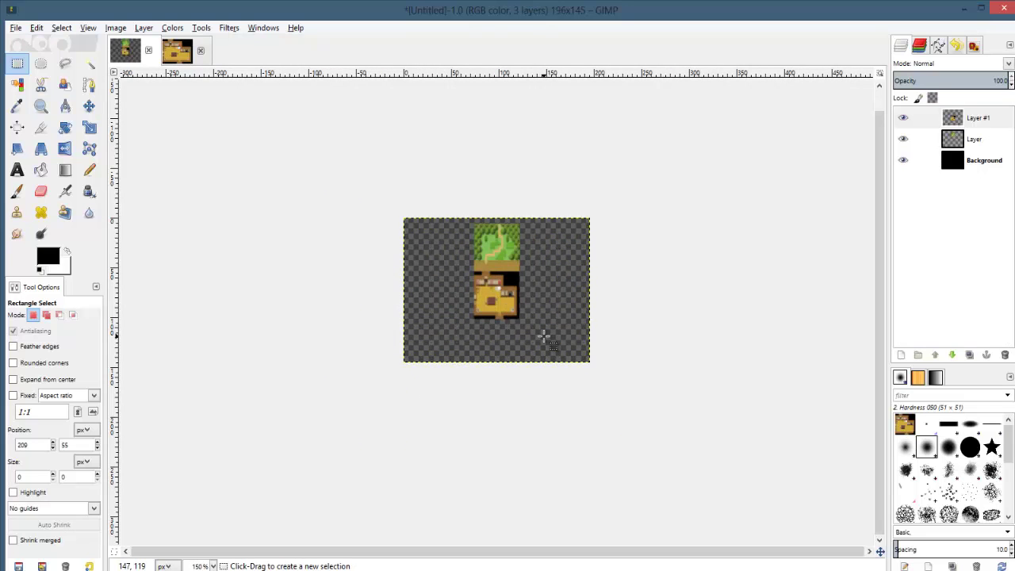
- Switch to RPG Maker, open the Hallway map, capture the screen, and return to GIMP
key("alt+Tab")
left_click(51, 363)
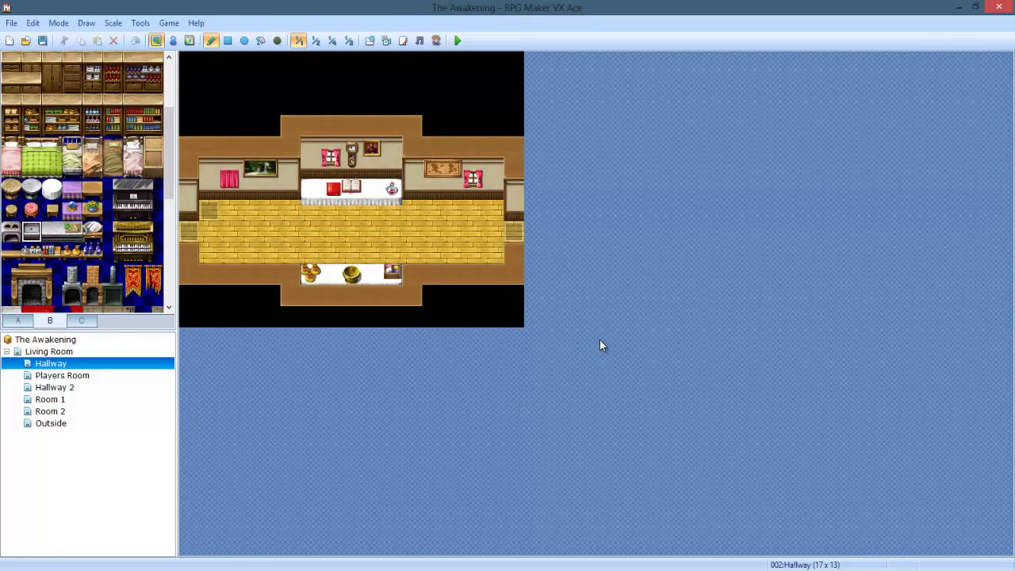
key("alt+Tab")
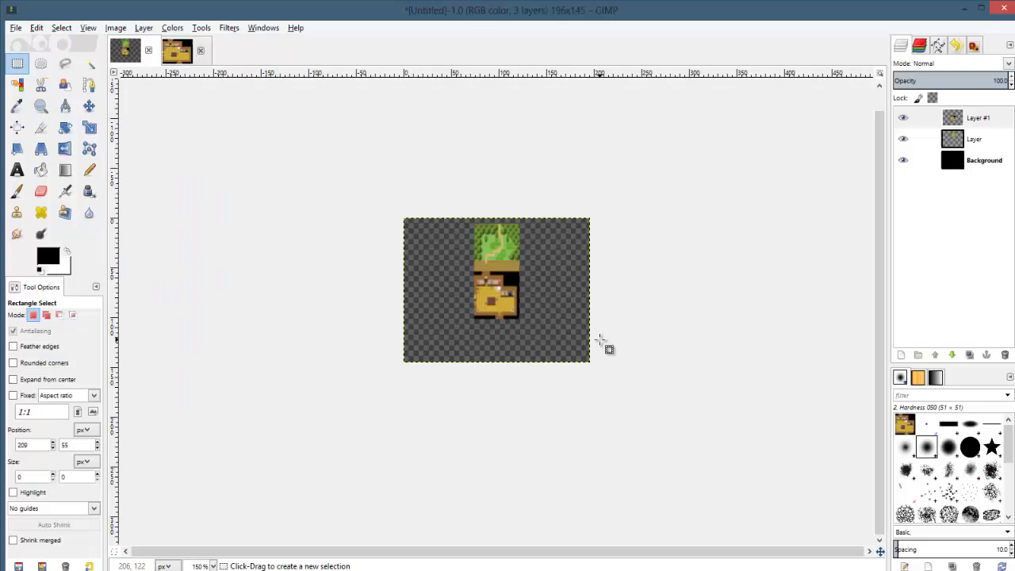
- Paste the Hallway screenshot into the 544 × 416 px image and align the map's upper-left corner with the canvas corner
left_click(180, 52)
key("ctrl+v")
left_click_drag(467, 268, 570, 381)
scroll(464, 240, "up", 3, "ctrl")
middle_click_drag(403, 231, 691, 251)
scroll(692, 252, "up", 4, "ctrl")
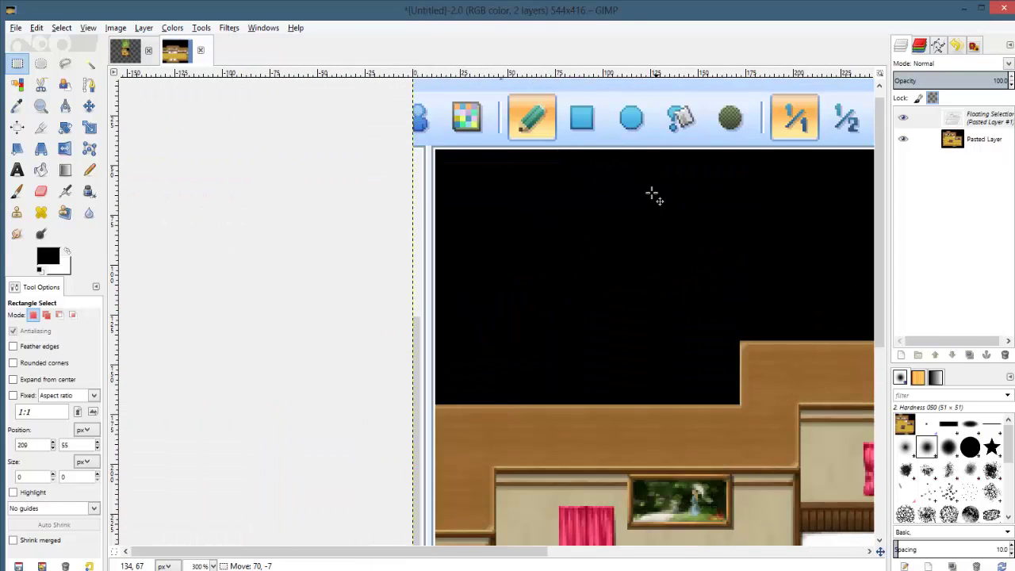
left_click_drag(617, 295, 682, 242)
scroll(675, 259, "down", 7, "ctrl")
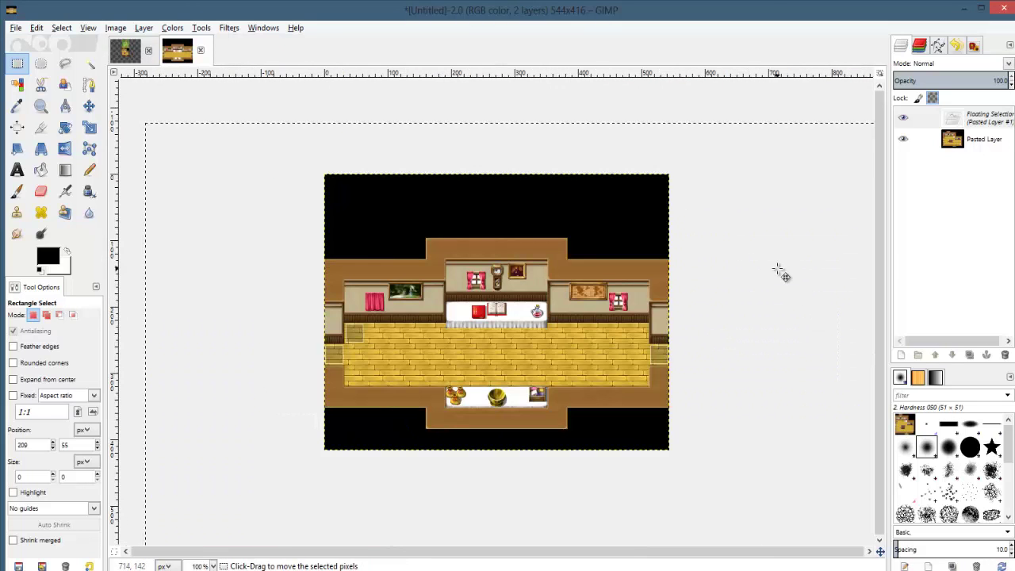
- Anchor the aligned Hallway picture in the 544 × 416 px image and copy it
left_click(664, 86)
key("ctrl+c")
key("alt+Tab")
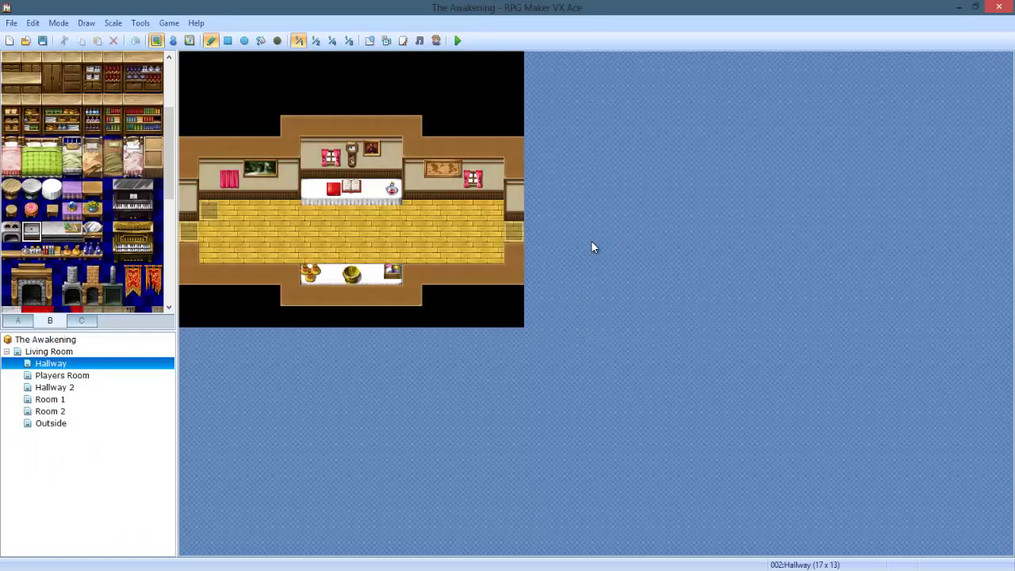
key("alt+Tab")
- Paste the Hallway map into the 196 × 145 px overview image and turn the floating selection into a new layer
left_click(127, 54)
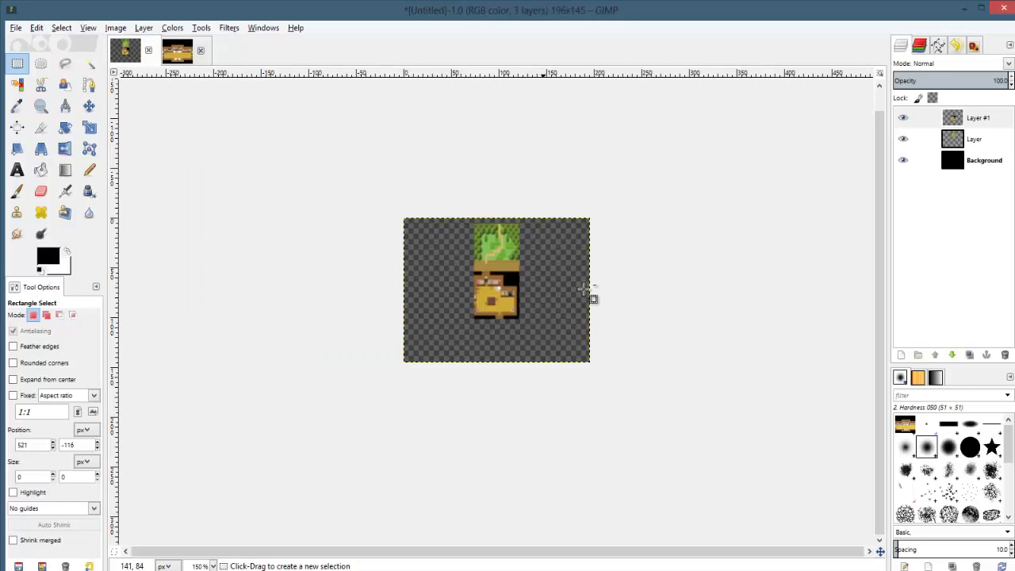
key("ctrl+v")
left_click(90, 129)
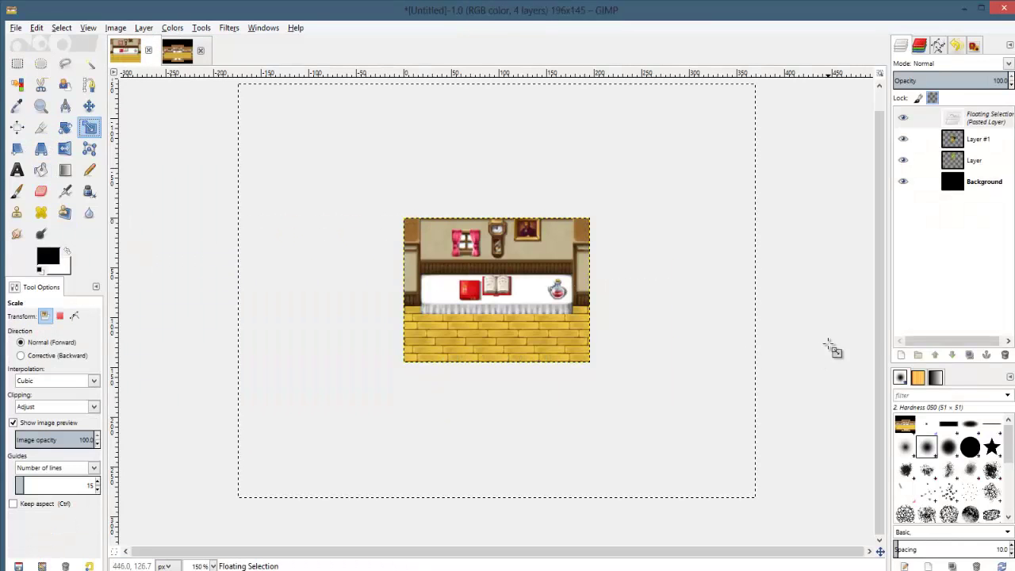
left_click(900, 356)
- Scale the pasted Hallway layer down to a width of 48 px to match the Living Room map's size
left_click(540, 370)
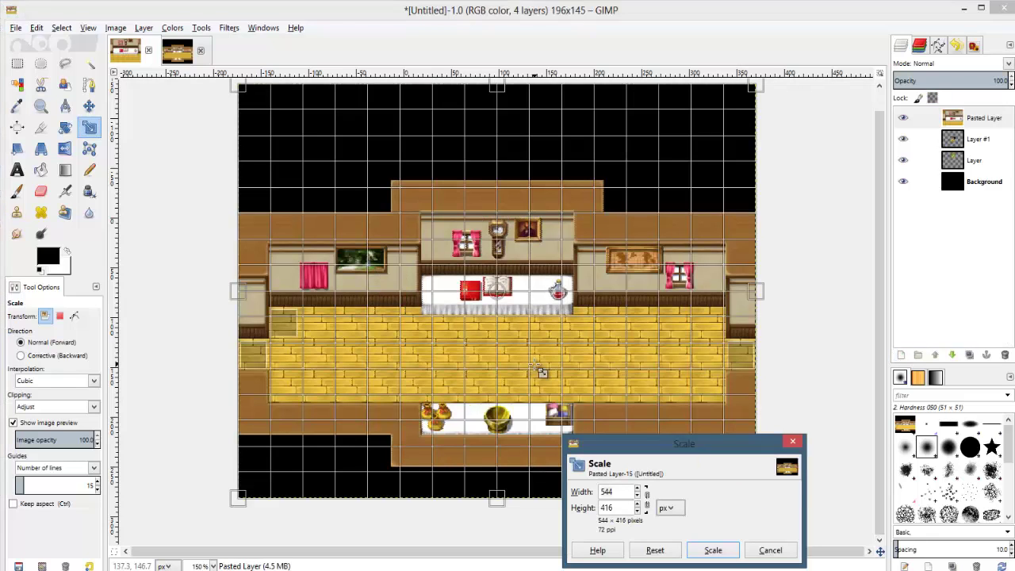
key("Return")
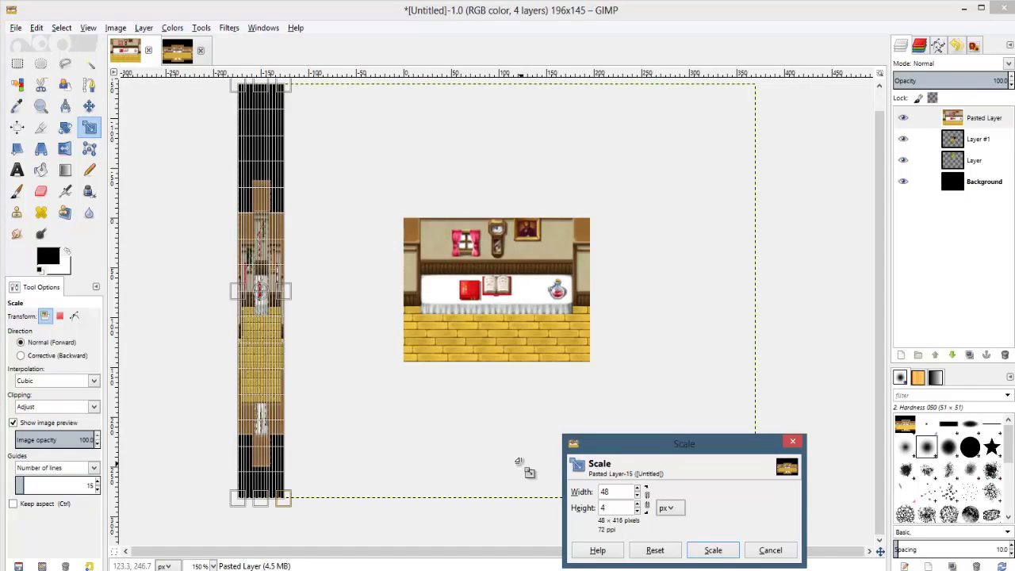
key("BackSpace")
key("Return")
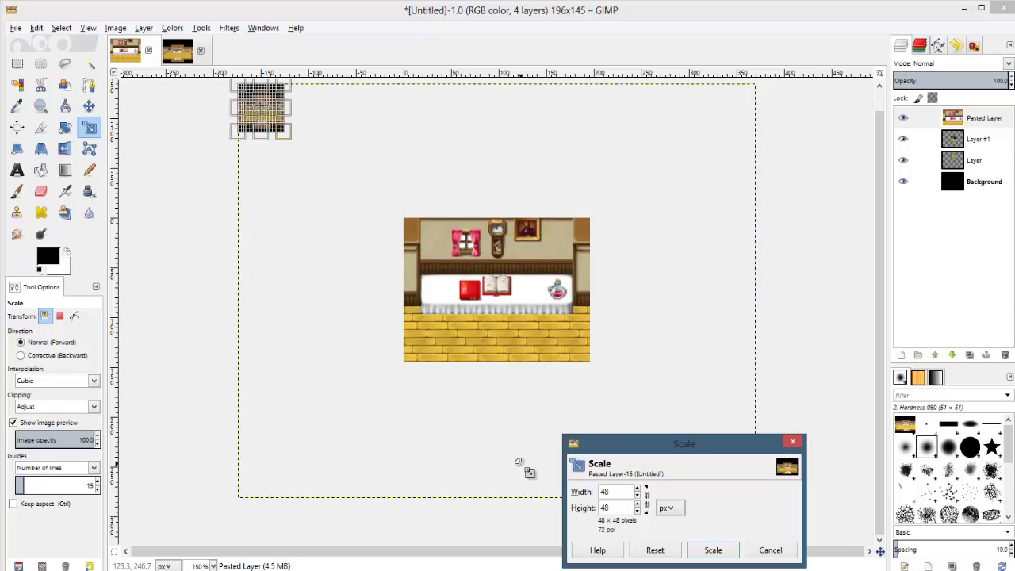
left_click(713, 549)
- Move the scaled Hallway map flush against the Living Room map's left side, with their upper edges aligned
left_click(88, 105)
left_click_drag(272, 118, 463, 285)
scroll(463, 286, "up", 5, "ctrl")
middle_click_drag(413, 234, 436, 250)
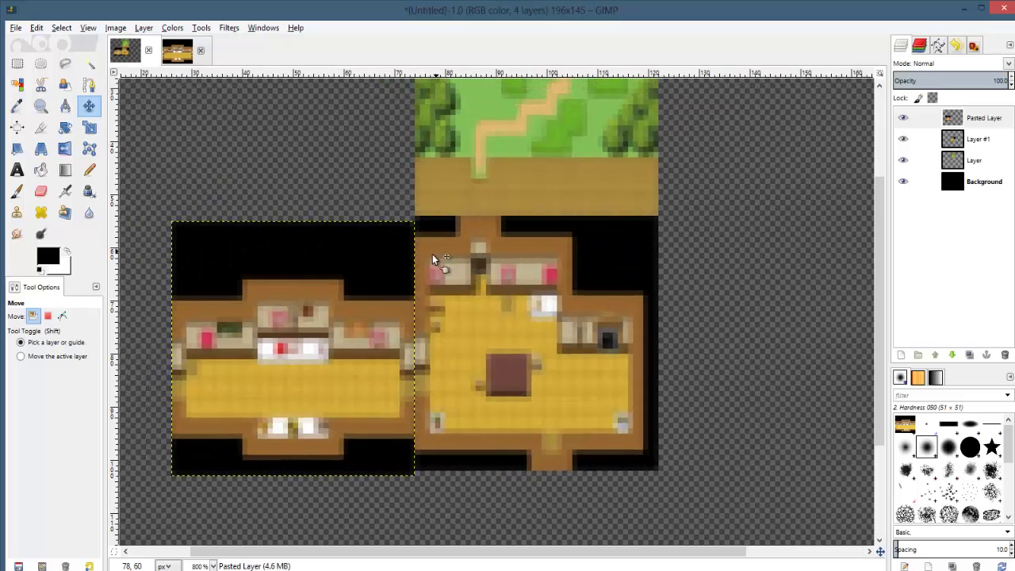
key("Up")
key("Left")
key("Right")
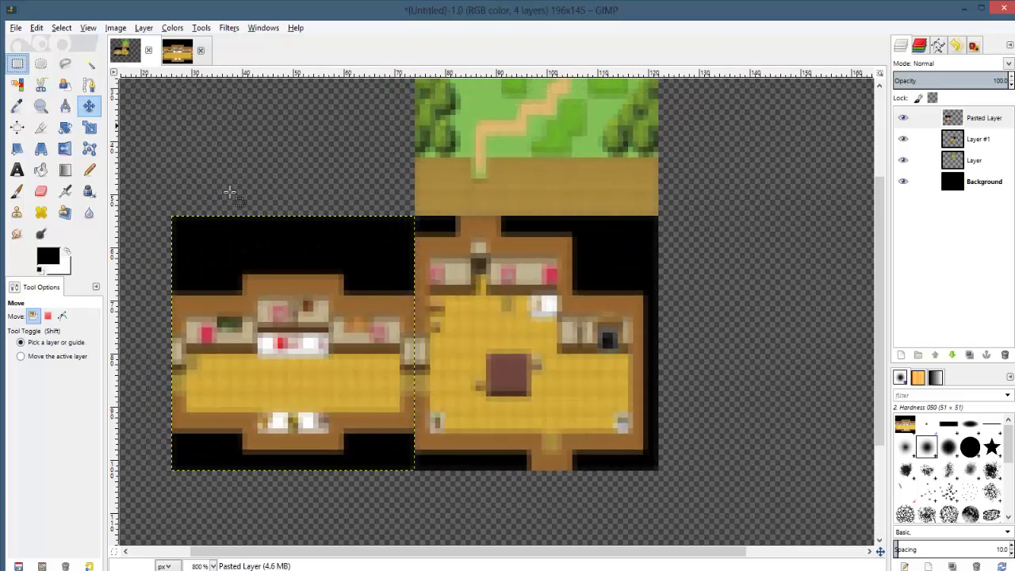
- Examine how the Hallway, Living Room and Outside maps line up in the overview image
key("r")
key("2")
left_click(962, 196)
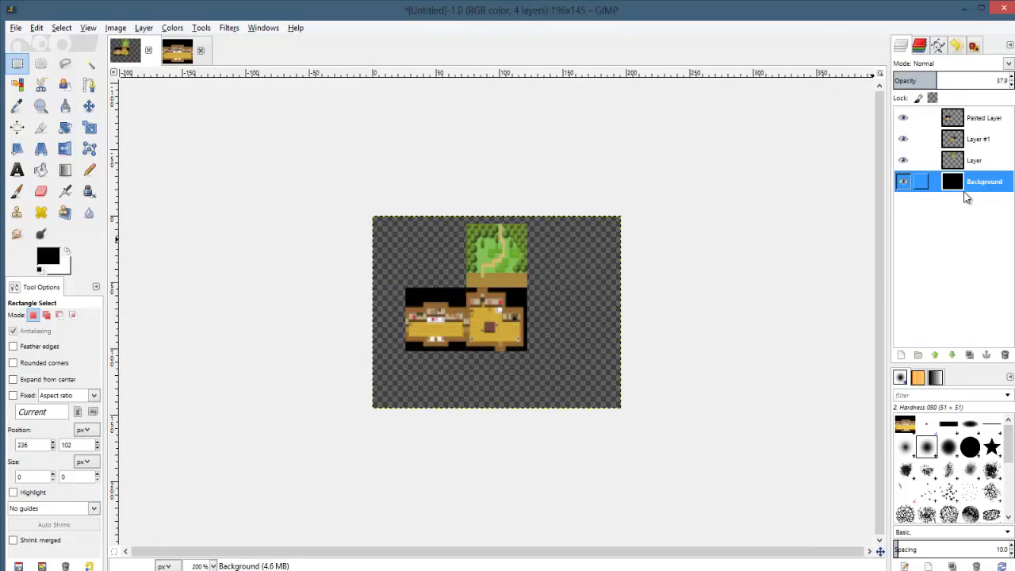
scroll(501, 409, "up", 2, "ctrl")
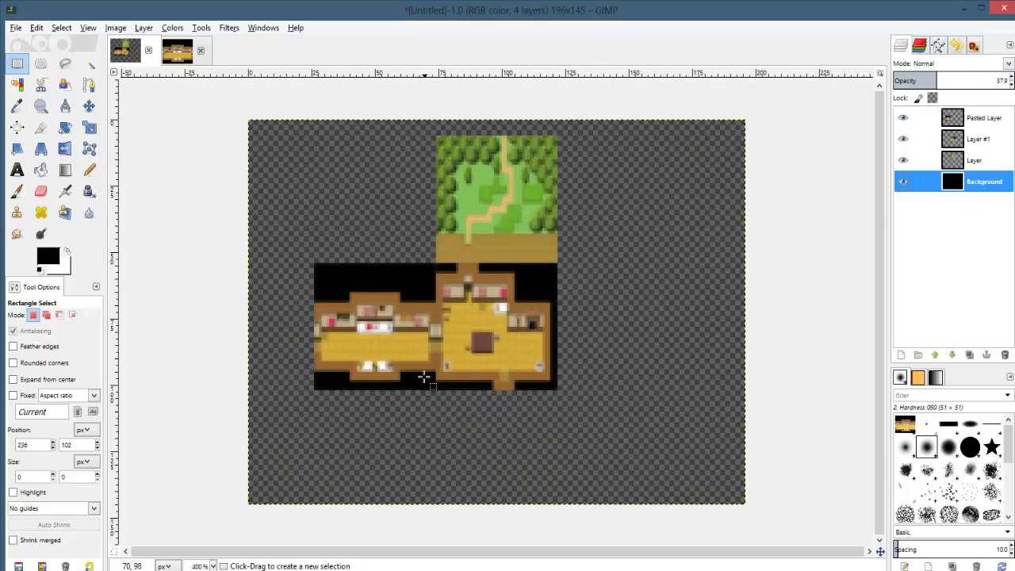
scroll(421, 376, "up", 2, "ctrl")
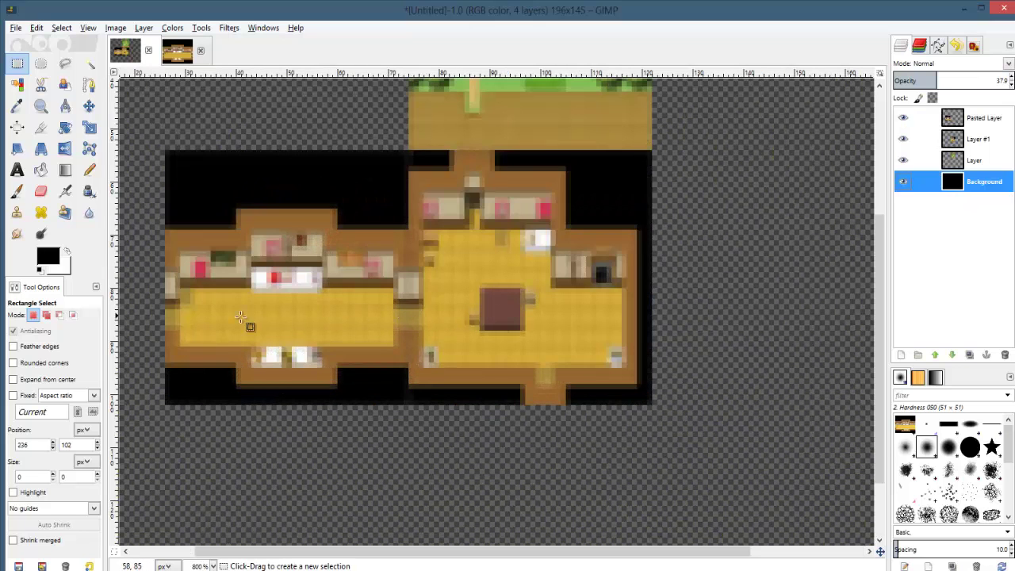
scroll(410, 309, "down", 3, "ctrl")
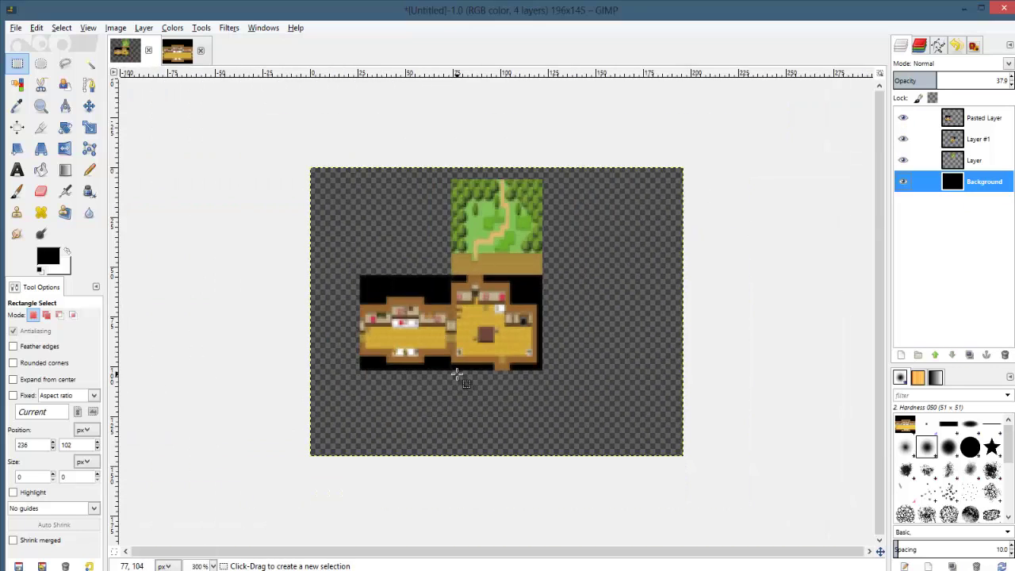
scroll(481, 337, "down", 1, "ctrl")
scroll(482, 337, "up", 2, "ctrl")
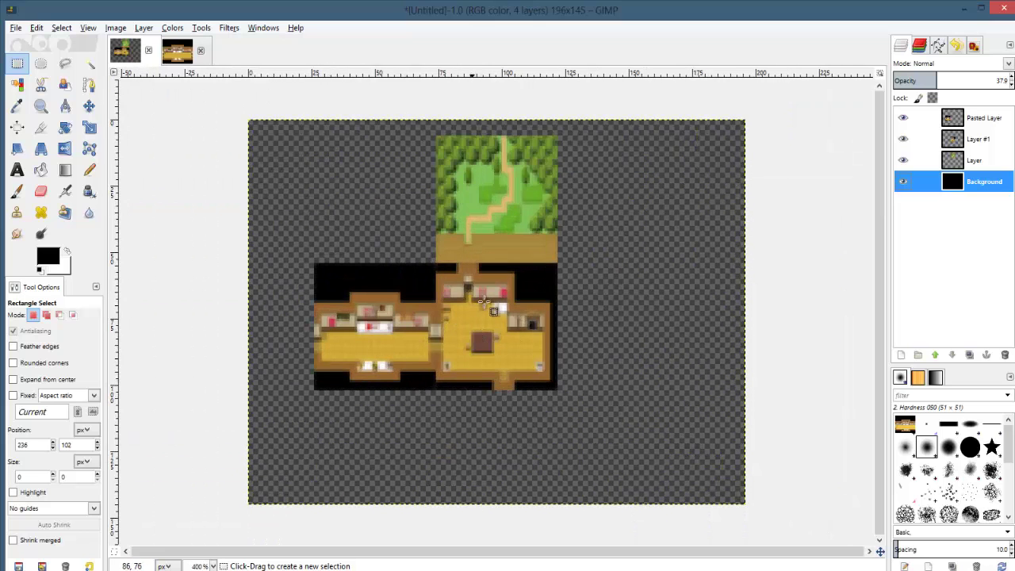
- Switch to RPG Maker, open the Players Room map, capture the screen, and return to GIMP
key("alt+Tab")
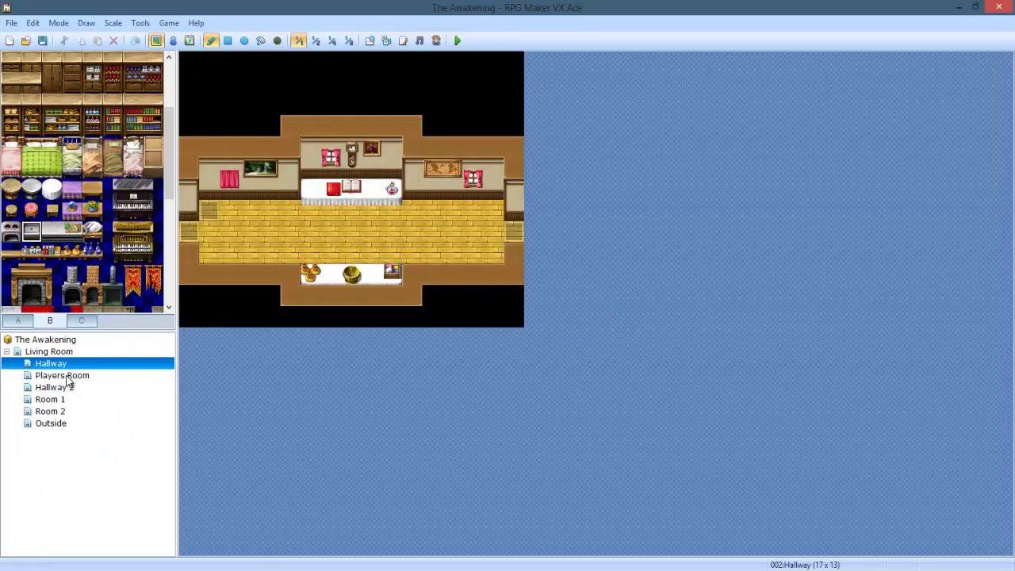
left_click(63, 375)
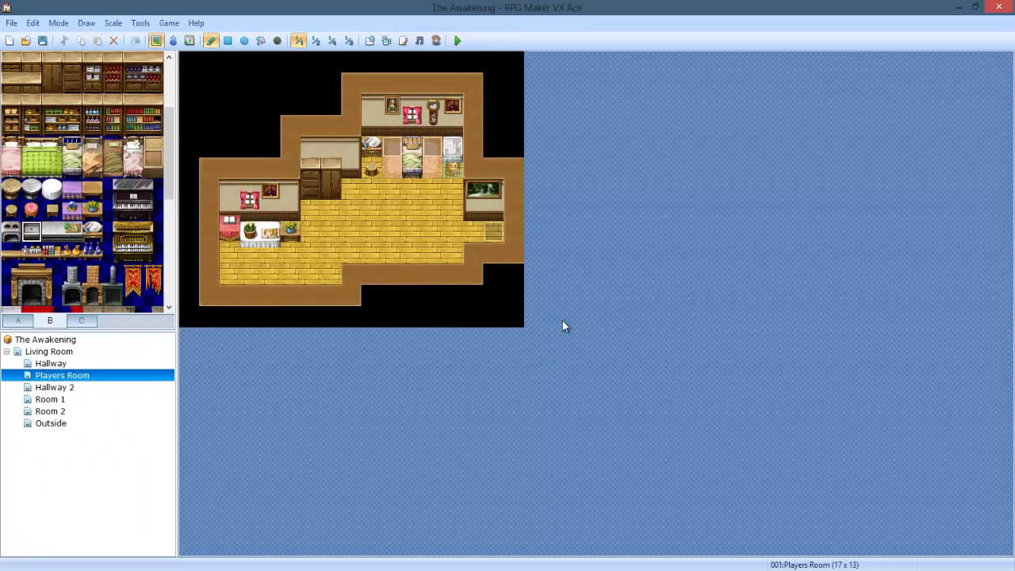
key("alt+Tab")
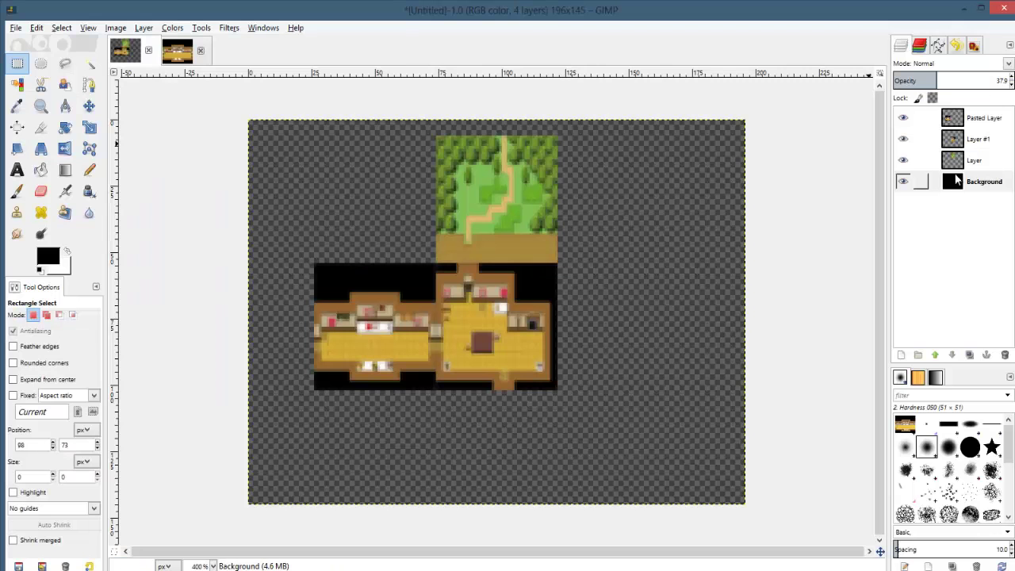
left_click(975, 118)
key("ctrl+v")
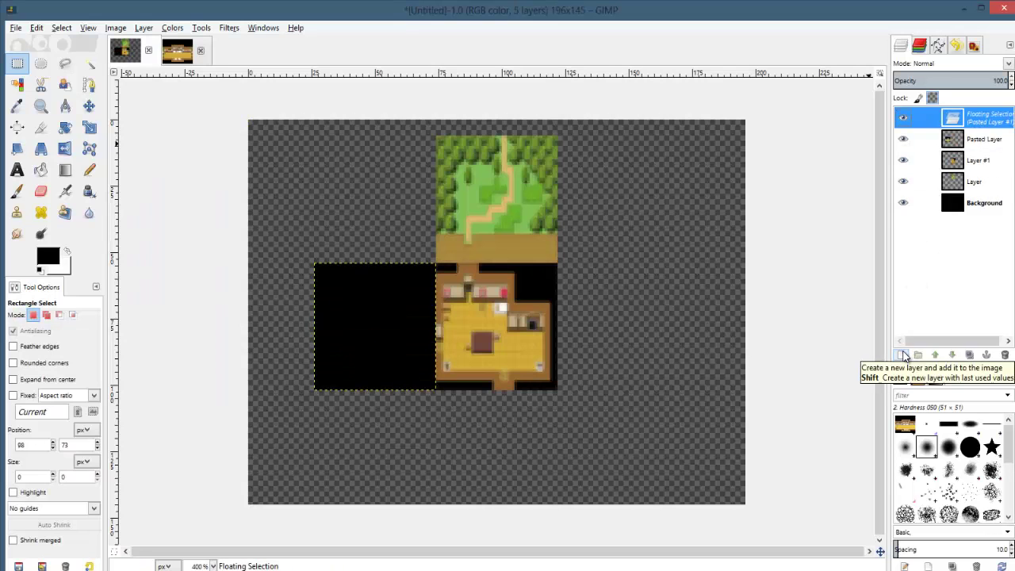
key("ctrl+z")
key("ctrl+v")
left_click(902, 356)
scroll(501, 354, "down", 3, "ctrl")
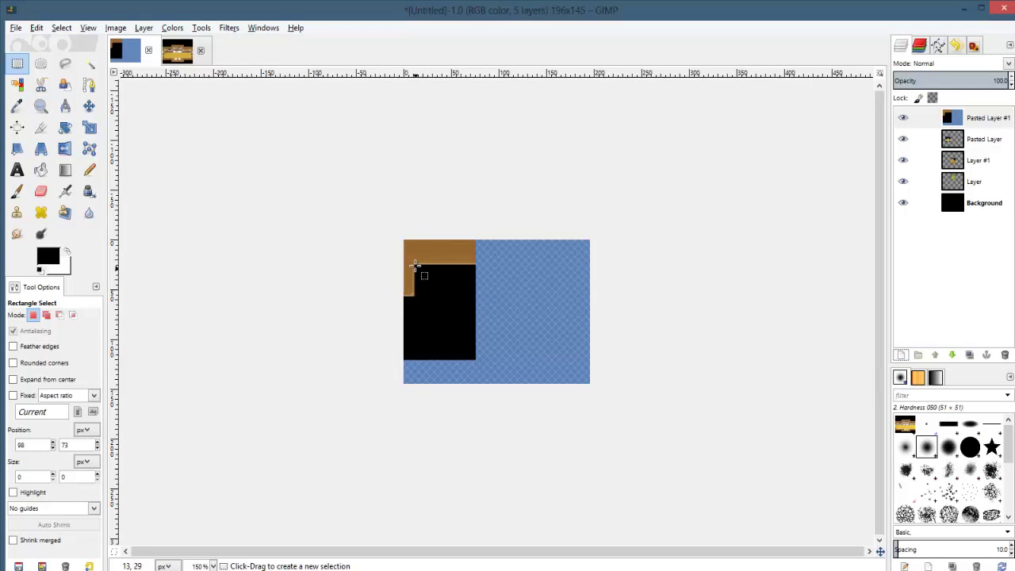
key("ctrl+z")
key("ctrl+z")
- Paste the Players Room screenshot into the 544 × 416 px image and align the map's upper-left corner with the canvas corner
left_click(190, 54)
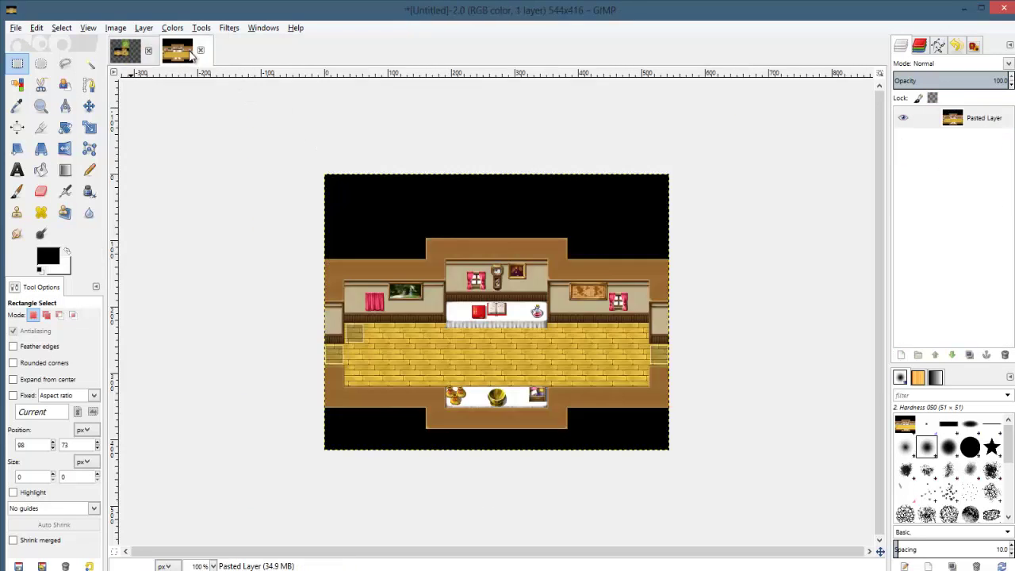
key("ctrl+v")
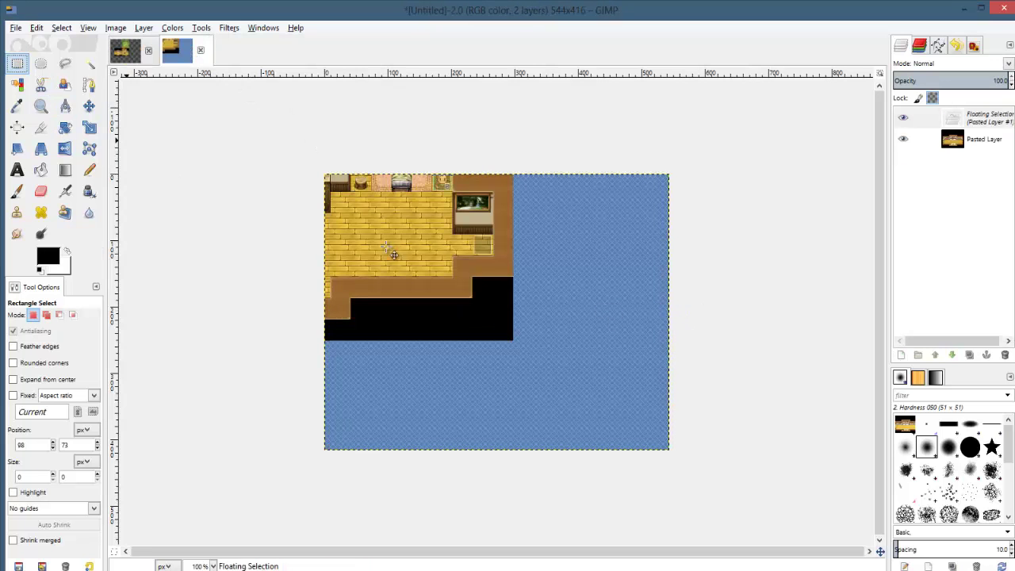
key("ctrl+v")
scroll(349, 193, "up", 5, "ctrl")
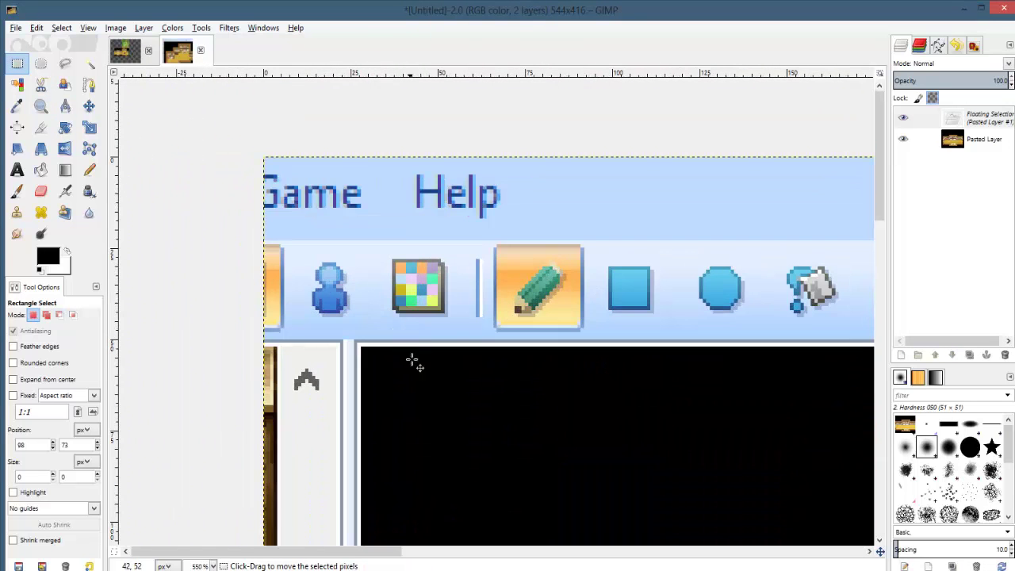
left_click_drag(413, 384, 293, 169)
scroll(295, 158, "up", 4, "ctrl")
middle_click_drag(233, 195, 352, 251)
scroll(342, 251, "up", 1, "ctrl")
left_click_drag(340, 266, 331, 258)
scroll(329, 270, "down", 10, "ctrl")
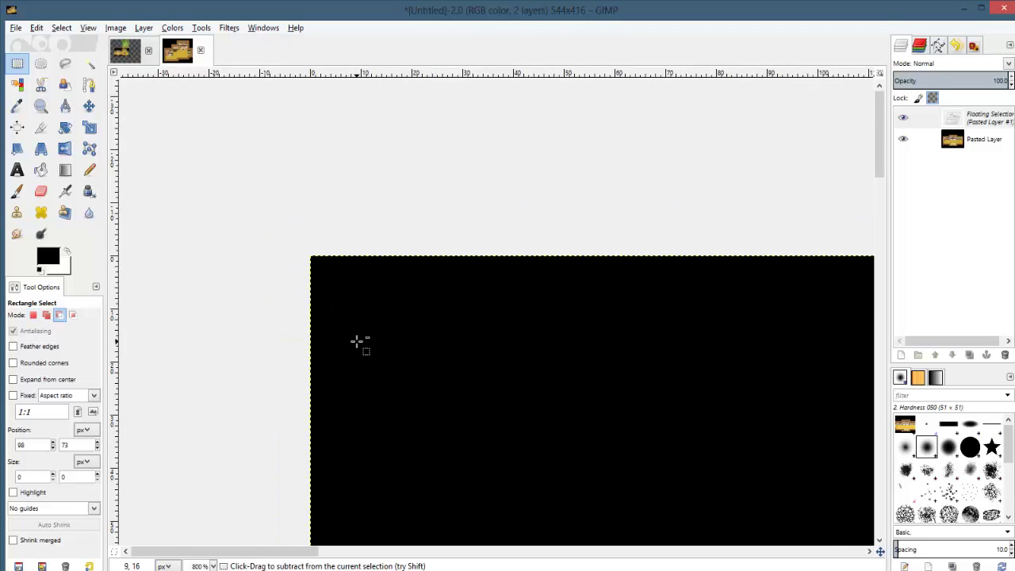
- Anchor the pasted Players Room map and copy it into the 196 × 145 px overview image as a new layer
left_click(643, 186)
scroll(642, 186, "up", 5, "ctrl")
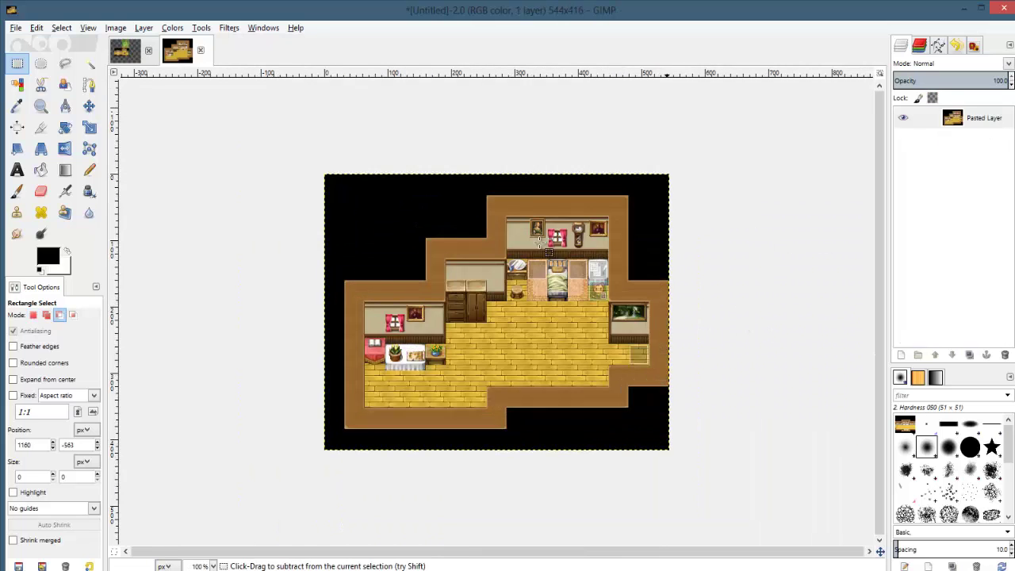
key("ctrl+c")
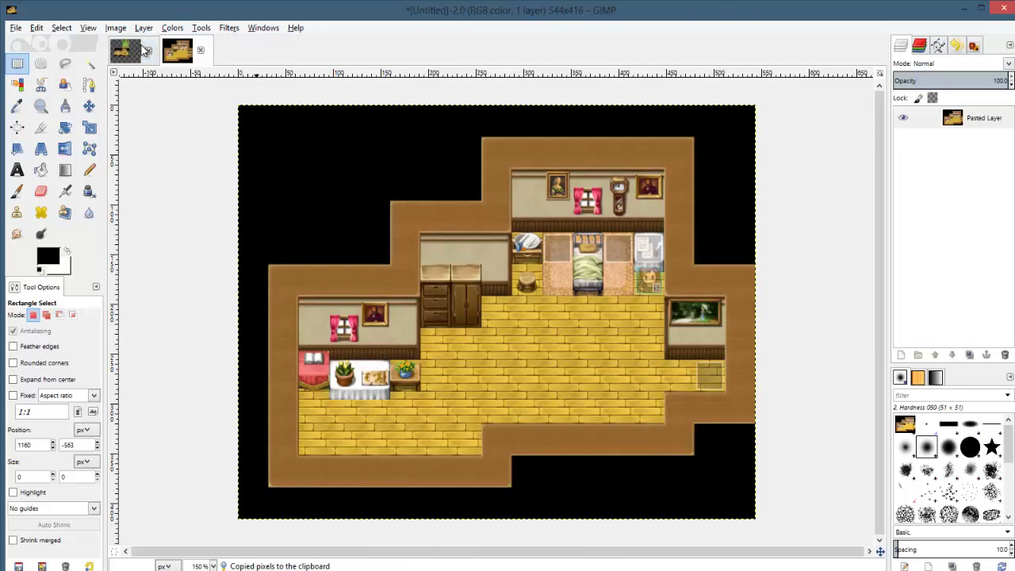
left_click(124, 50)
key("ctrl+v")
key("shift+ctrl+n")
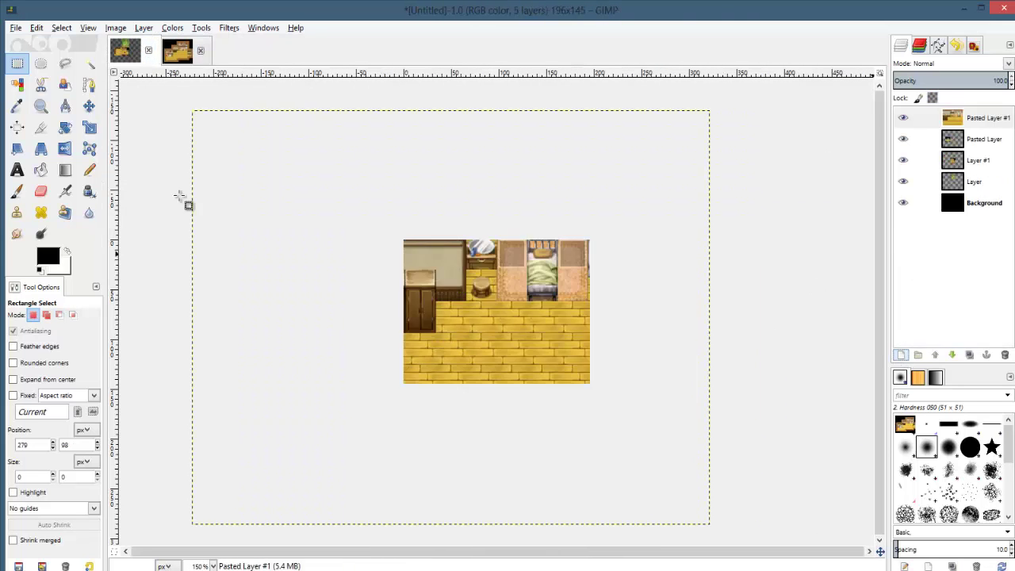
- Scale the pasted Players Room layer to 48 × 48 px
left_click(89, 127)
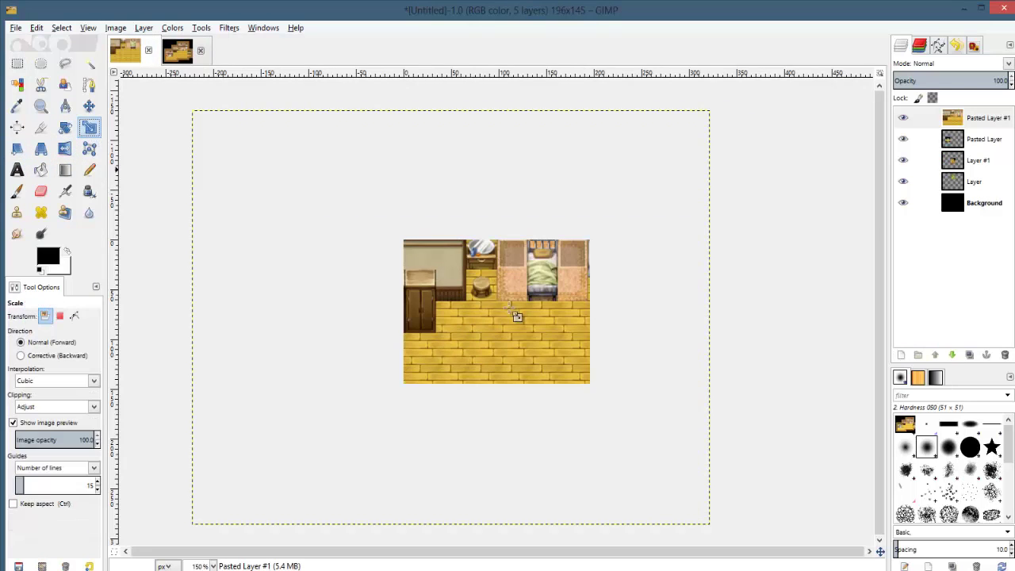
scroll(600, 379, "down", 3, "ctrl")
left_click(600, 379)
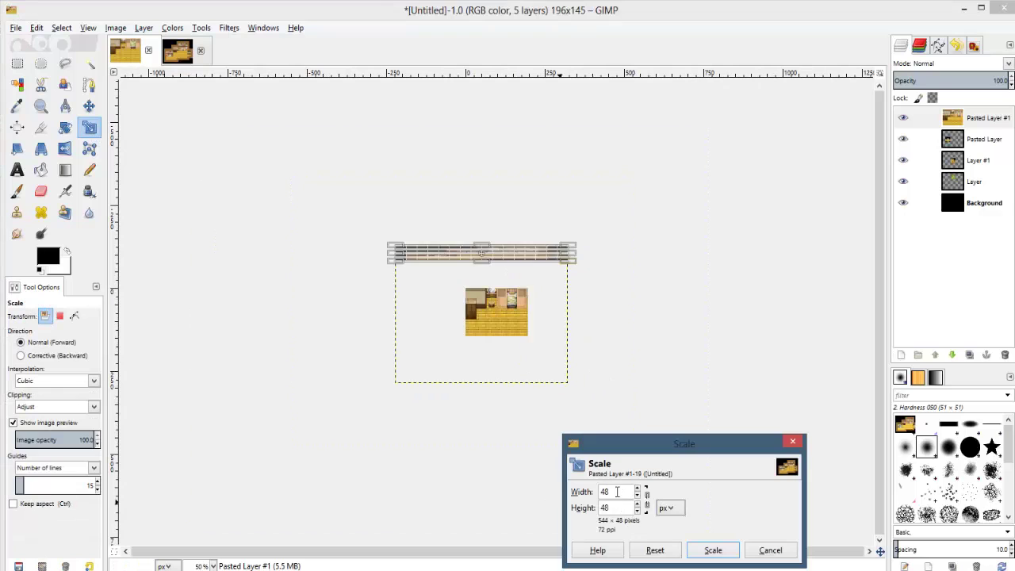
left_click(713, 550)
- Try to place the Players Room map flush against the Hallway map's left side with upper edges aligned, and undo the moves
left_click(89, 106)
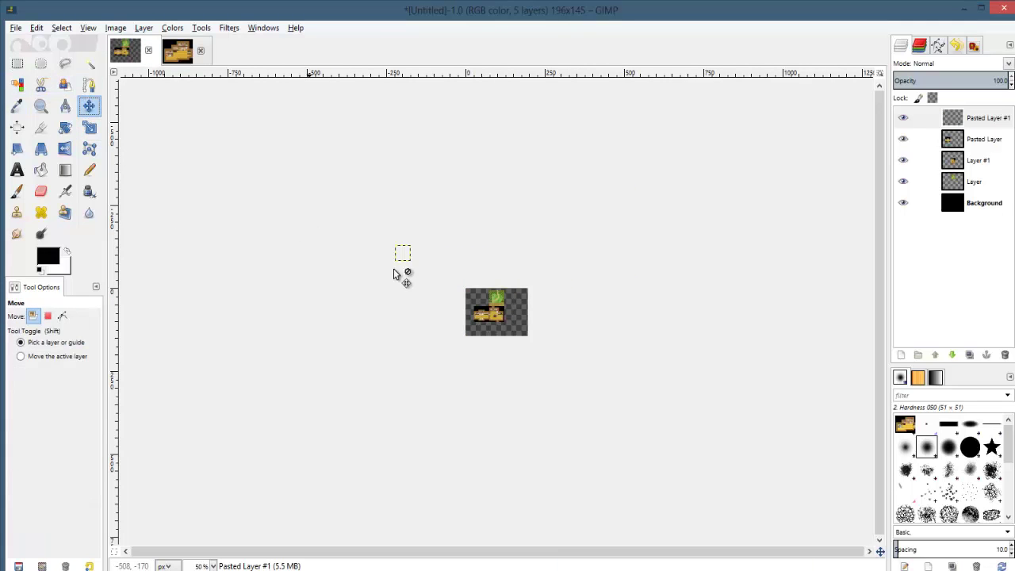
left_click_drag(403, 258, 481, 323)
scroll(482, 324, "up", 2, "ctrl")
key("3")
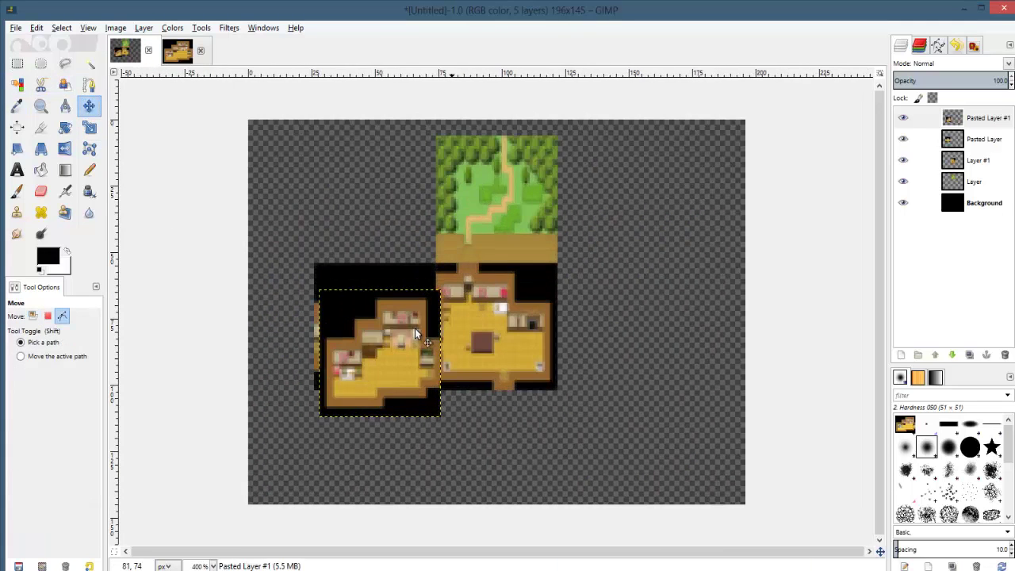
left_click_drag(392, 337, 310, 305)
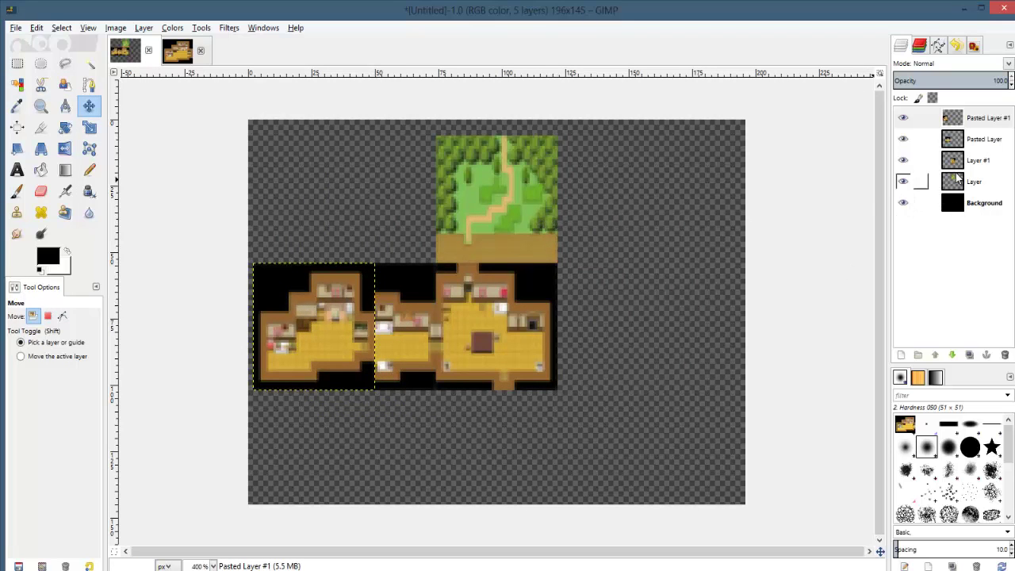
key("ctrl+z")
key("ctrl+z")
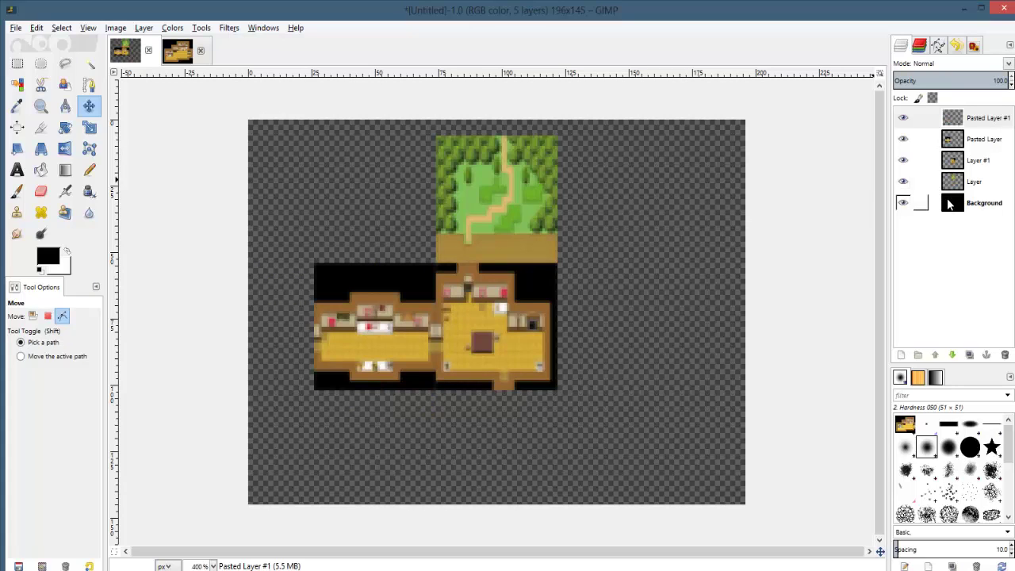
- Scale the Hallway map layer down to 32 × 32 px
left_click(974, 147)
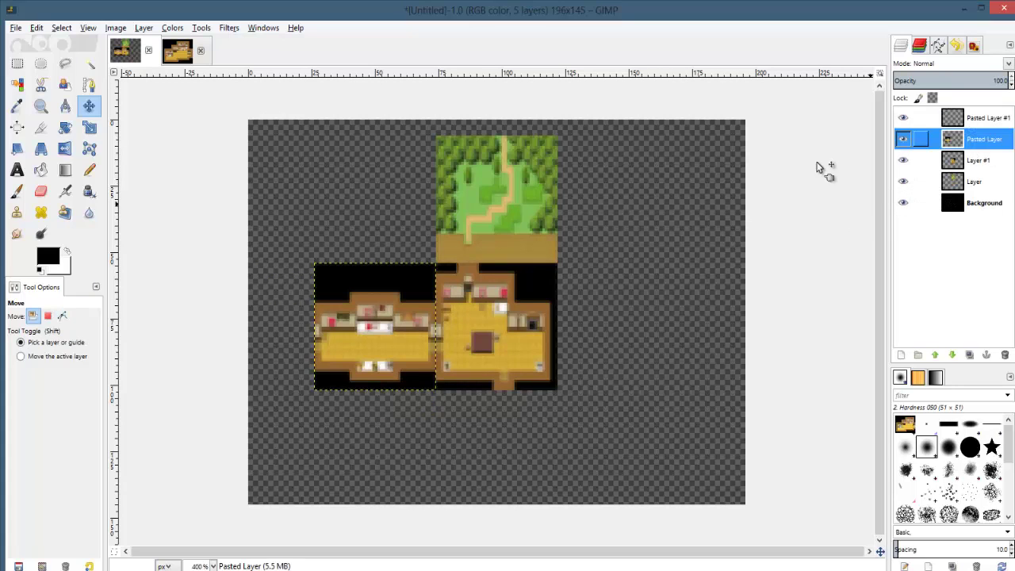
key("shift+s")
left_click(540, 386)
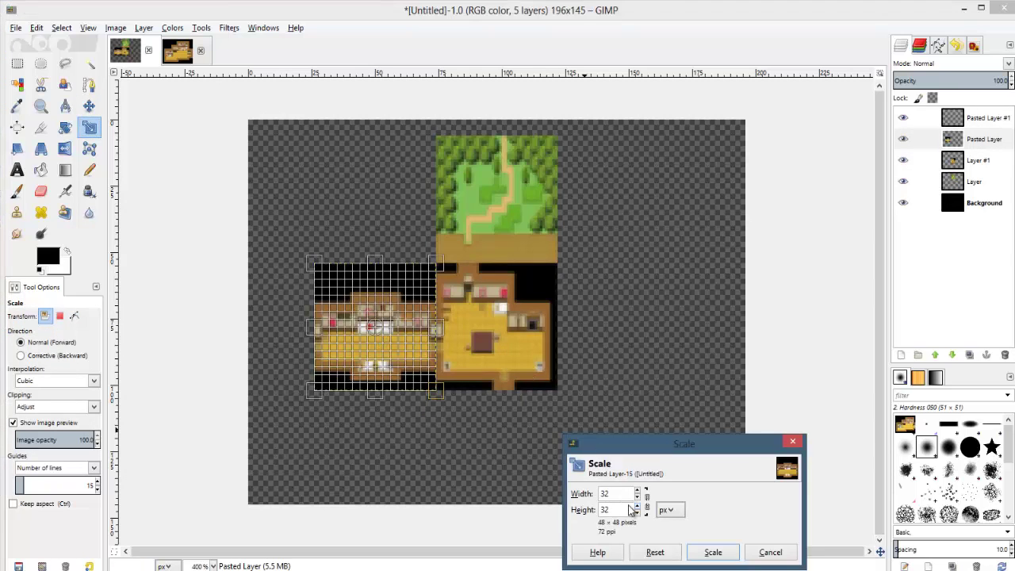
left_click(723, 553)
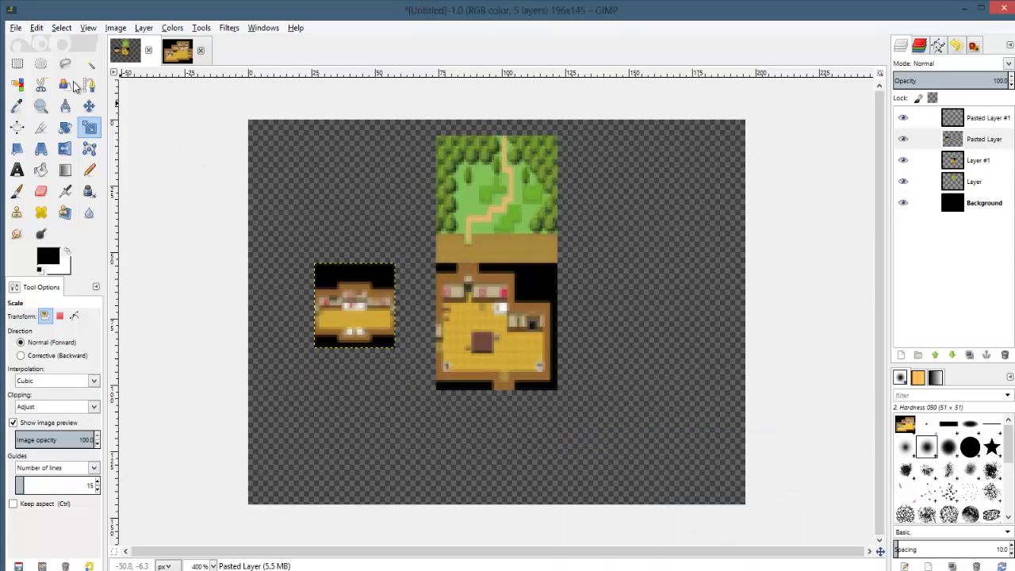
left_click(18, 64)
left_click(89, 105)
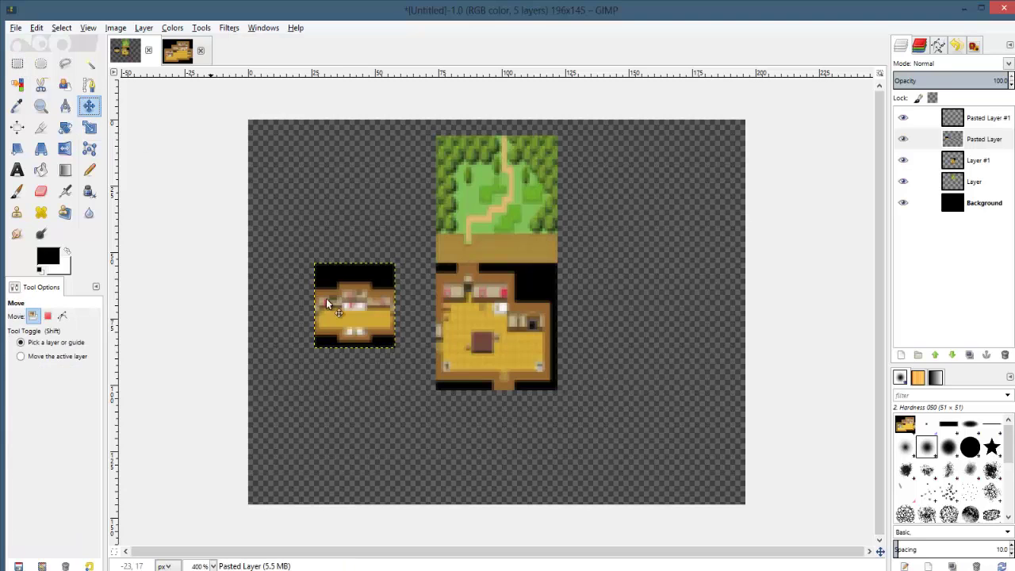
- Select the Living Room map's opaque pixels on its layer using Alpha to Selection
left_click(973, 161)
right_click(636, 333)
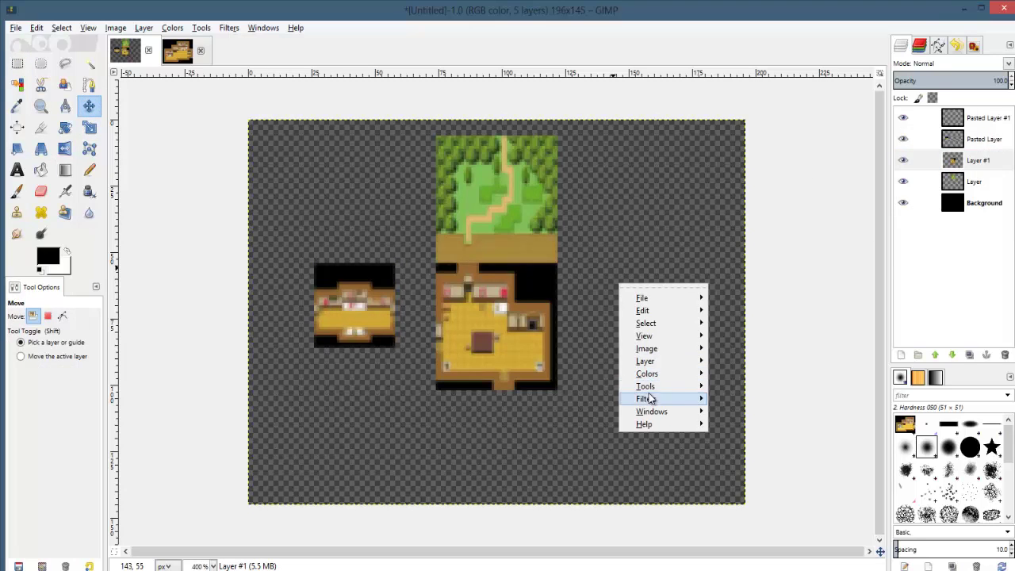
mouse_move(667, 399)
right_click(970, 159)
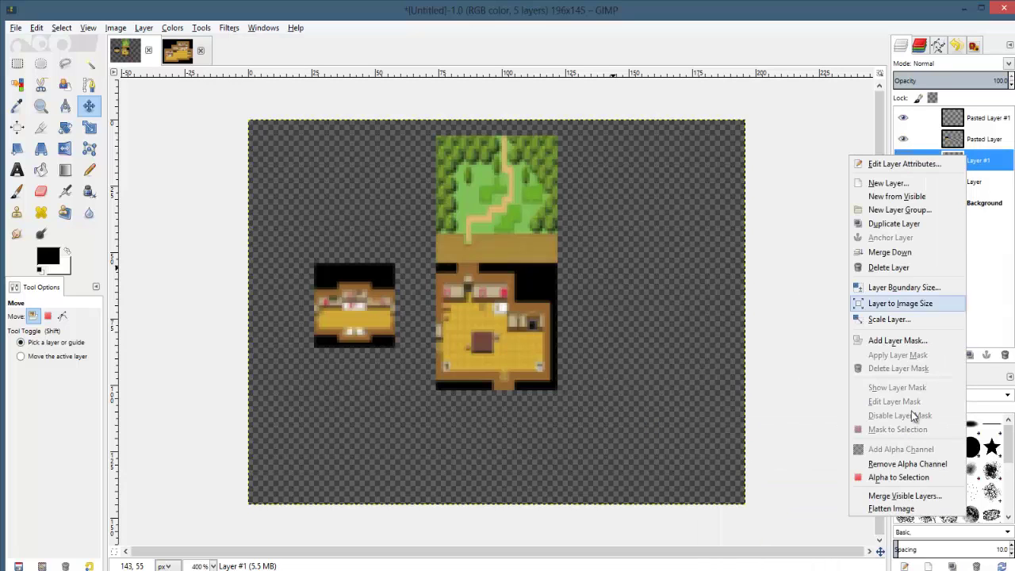
left_click(908, 477)
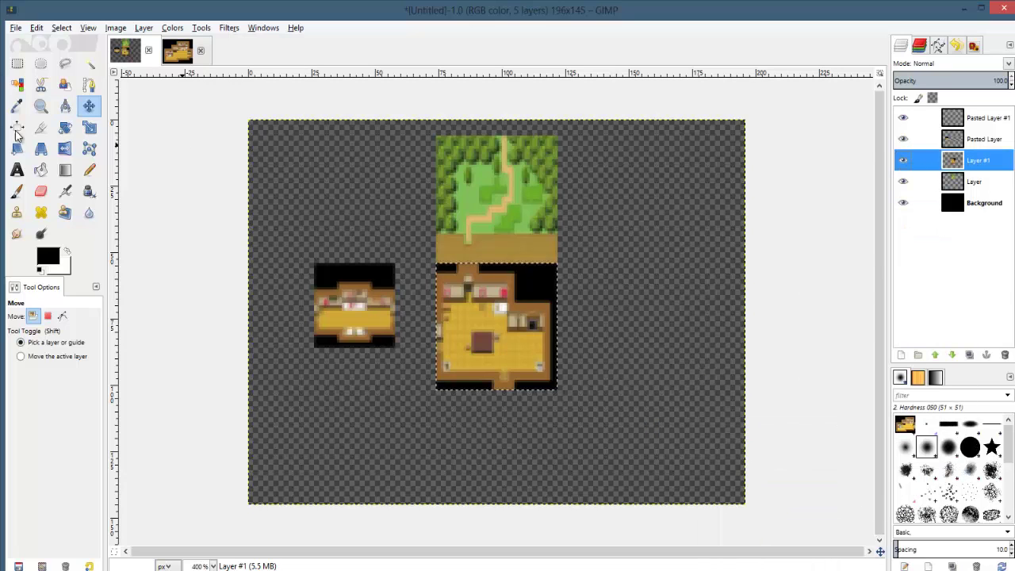
- Scale the selected Living Room map to 32 × 32 px
left_click(89, 127)
left_click(527, 337)
type("32")
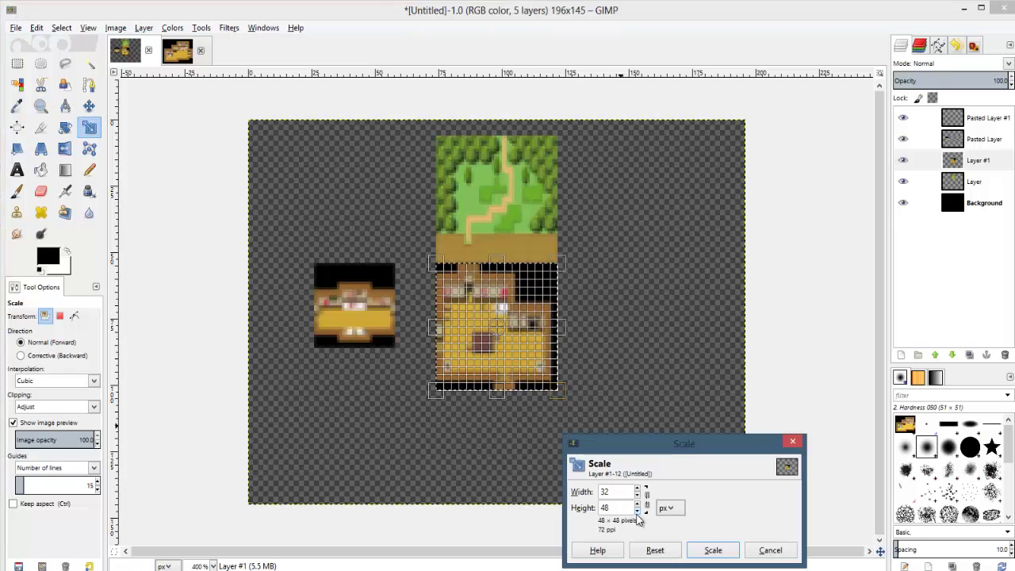
key("Tab")
type("32")
left_click(699, 547)
left_click(710, 550)
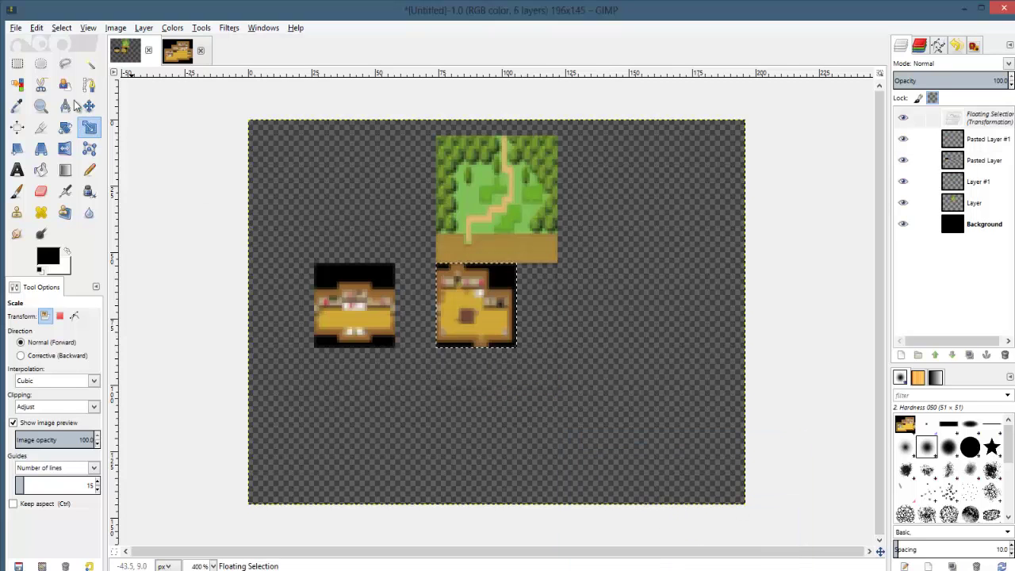
- Move the scaled Living Room map flush against the Hallway map's right side, upper edges aligned, and anchor it to its layer
left_click(17, 63)
left_click_drag(497, 306, 455, 306)
left_click(553, 321)
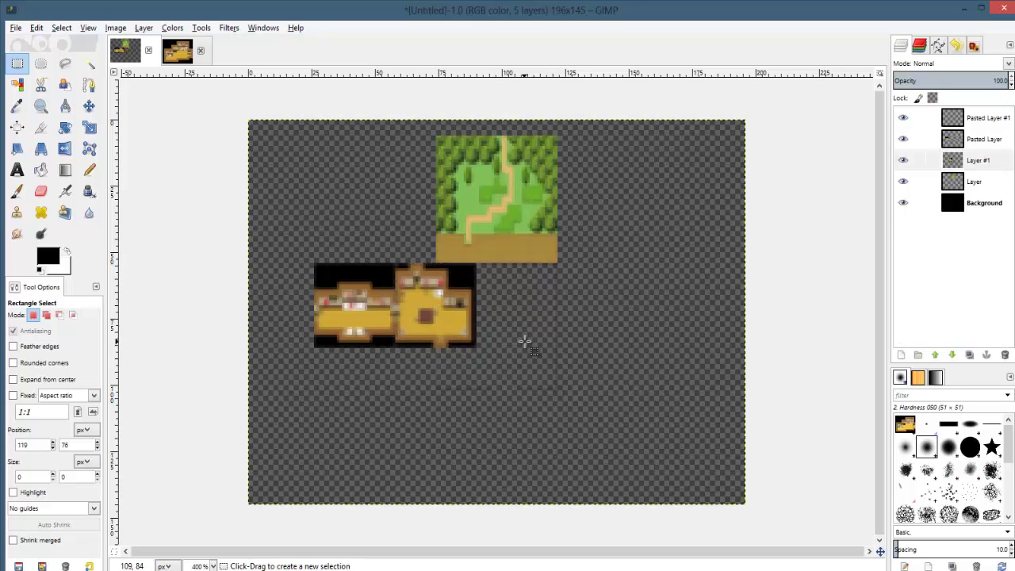
scroll(526, 328, "up", 1, "ctrl")
left_click_drag(667, 445, 555, 220)
left_click(684, 443)
left_click_drag(767, 452, 362, 90)
scroll(476, 337, "up", 2, "ctrl")
scroll(476, 335, "up", 1, "ctrl")
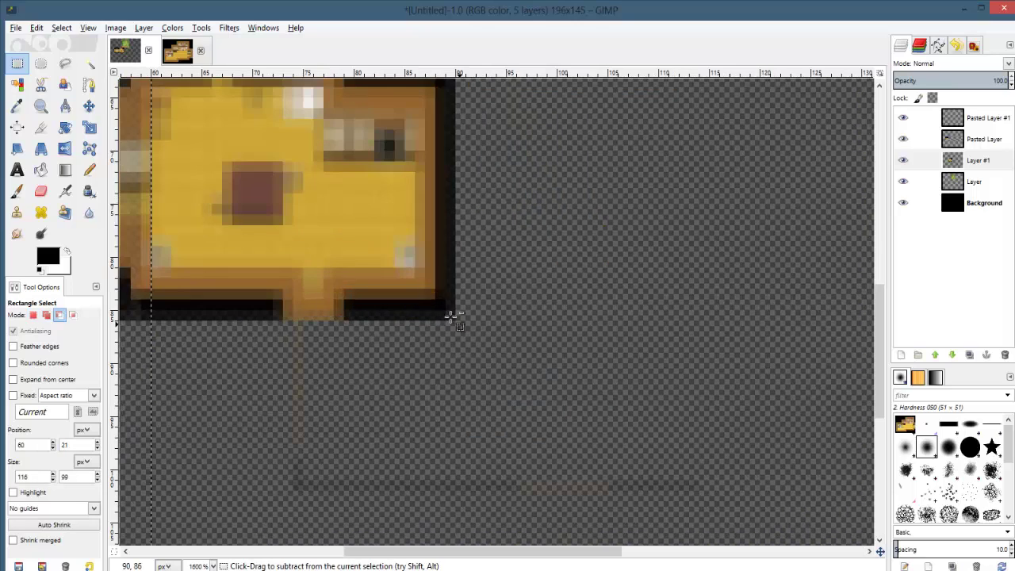
left_click_drag(455, 318, 317, 125)
left_click(270, 163)
scroll(342, 246, "down", 3, "ctrl")
scroll(339, 243, "down", 4, "ctrl")
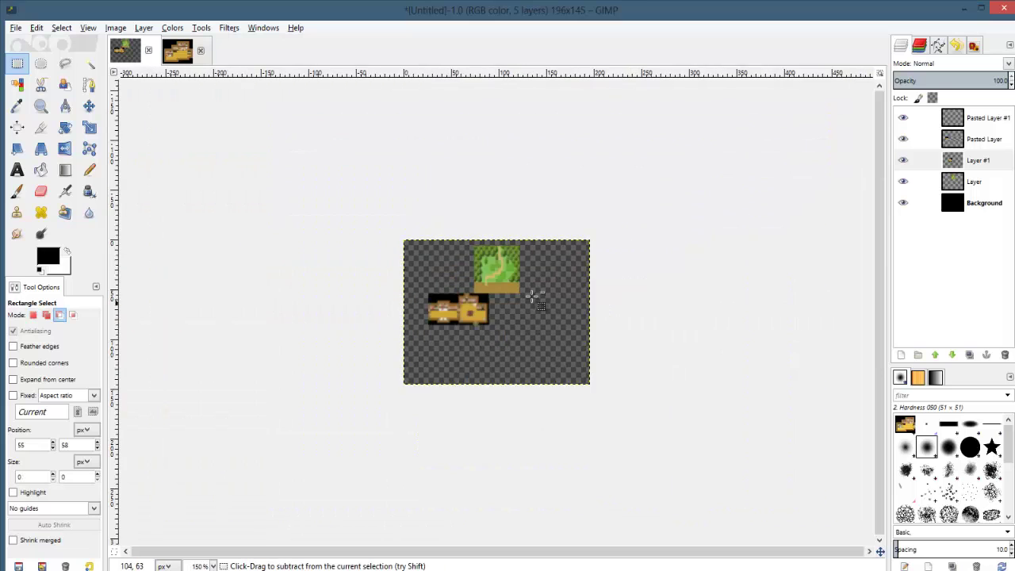
- Select the Outside map's opaque pixels on its layer using Alpha to Selection
scroll(520, 253, "up", 3, "ctrl")
left_click(981, 181)
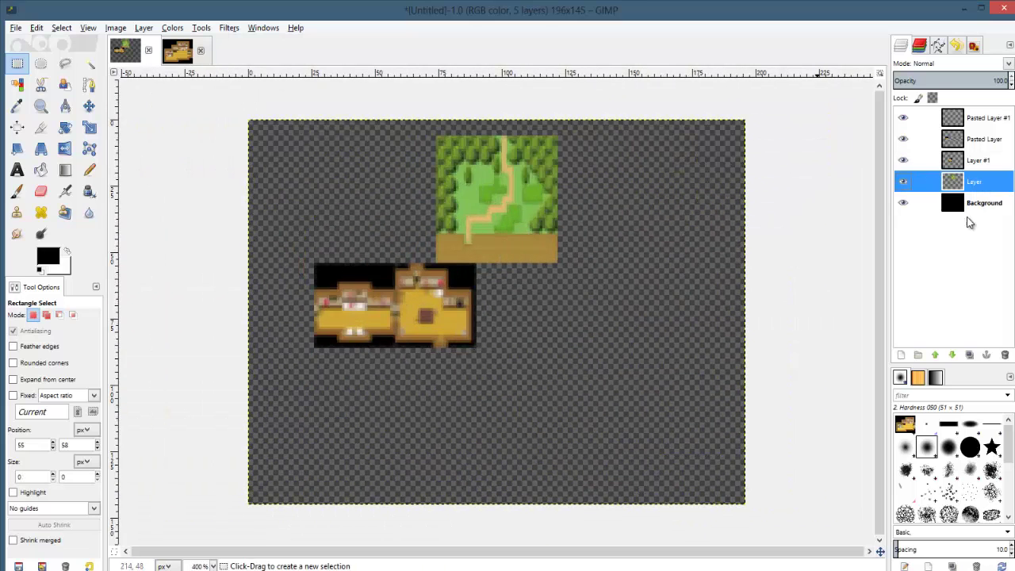
right_click(972, 187)
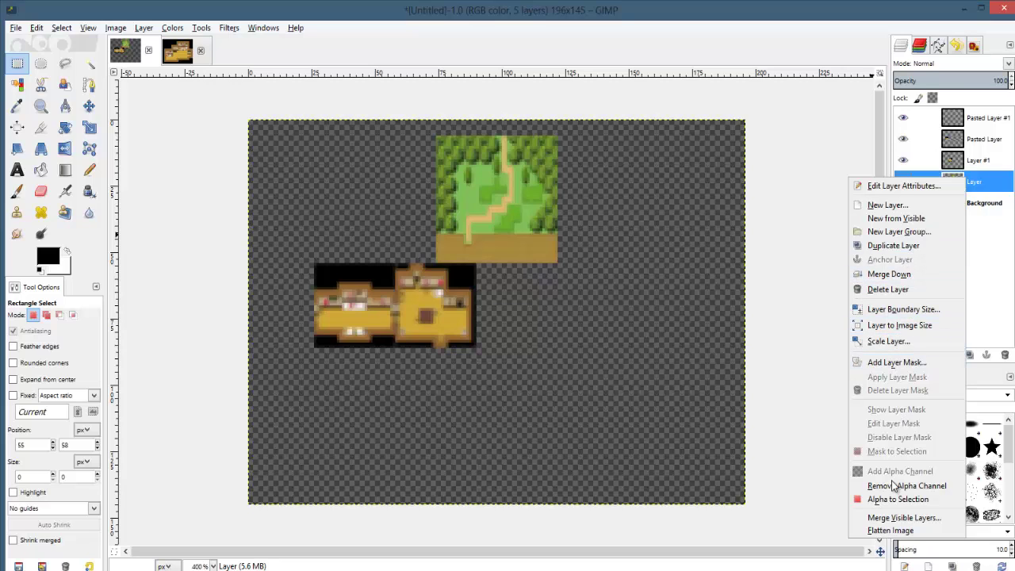
left_click(897, 504)
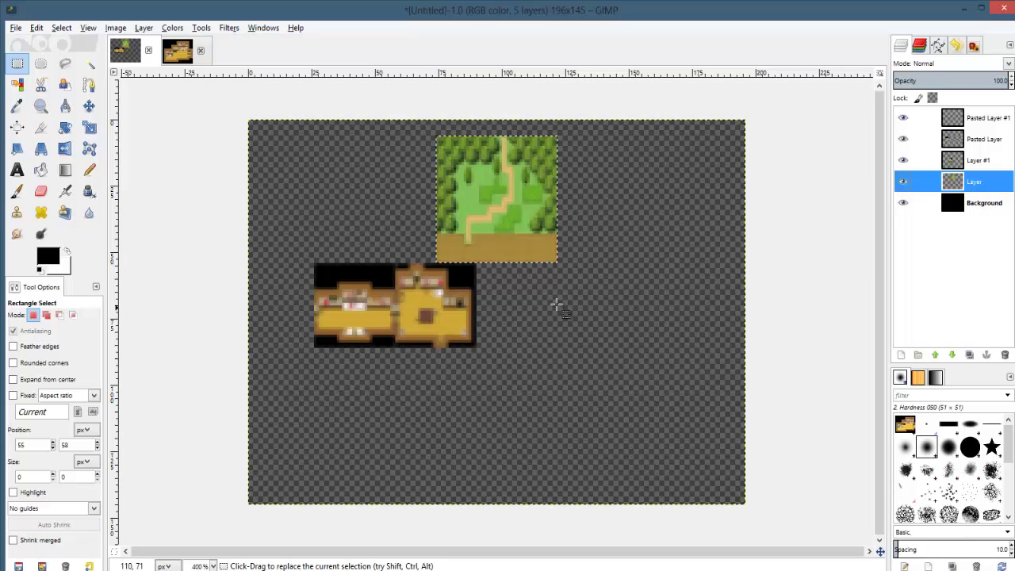
- Scale the selected Outside map to 32 × 32 px
left_click(89, 127)
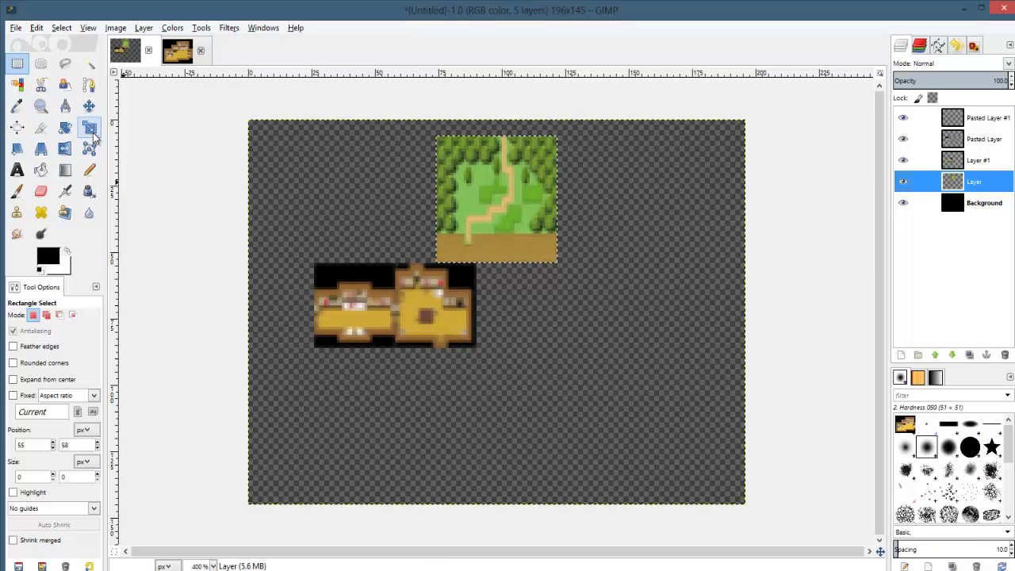
left_click(525, 341)
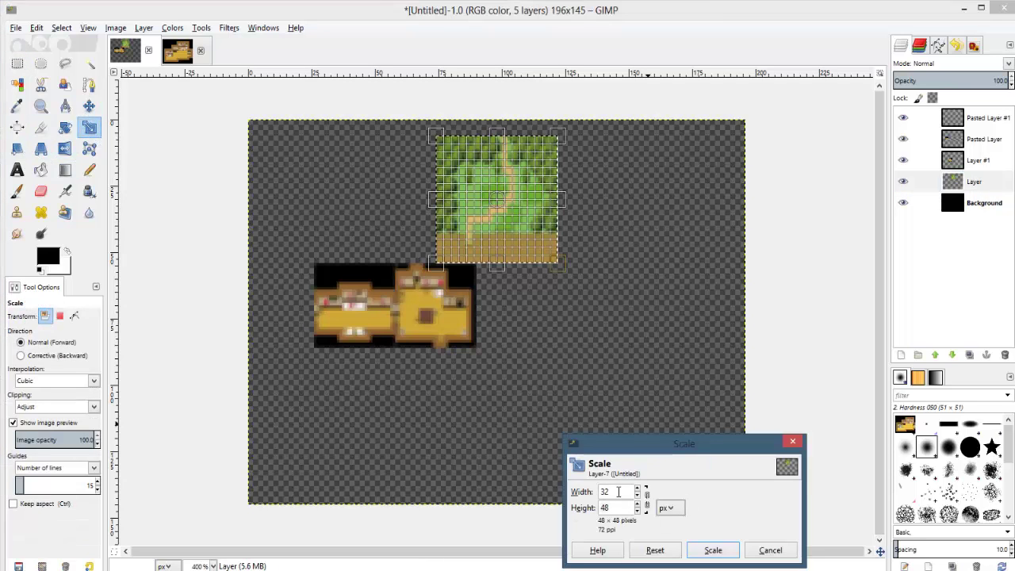
key("Tab")
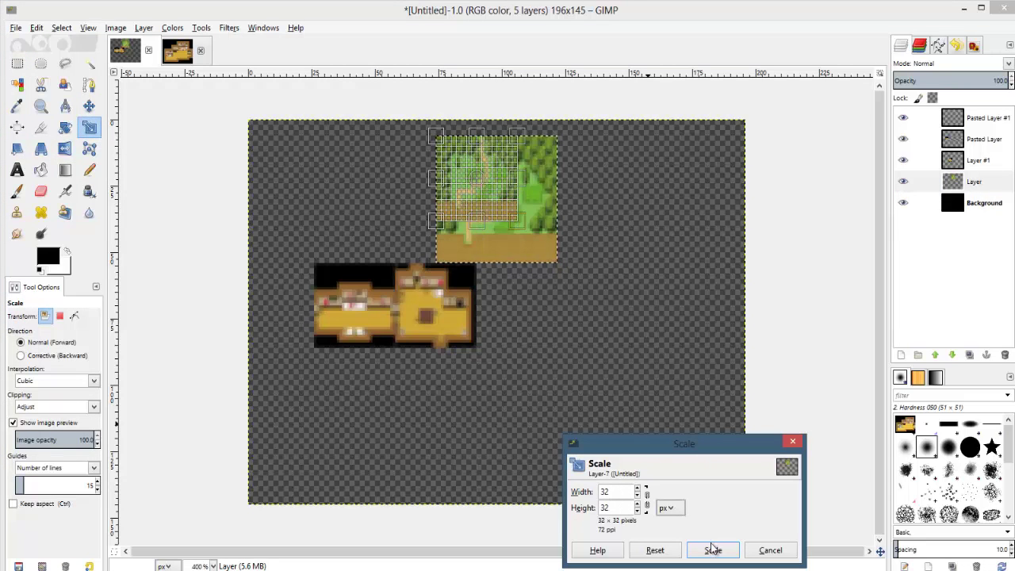
left_click(711, 550)
left_click(17, 63)
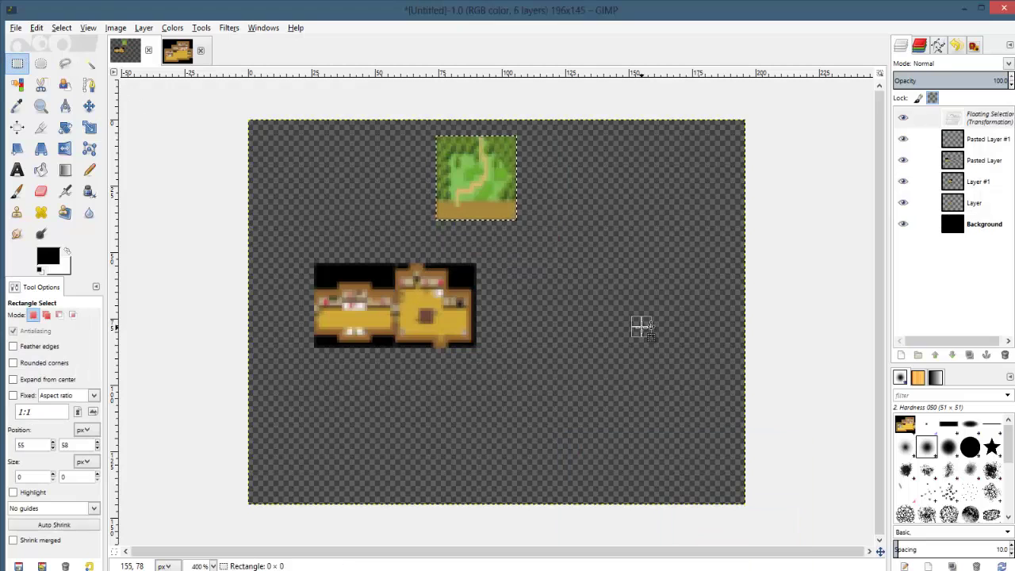
- Try inverting the selection and deleting its contents around the scaled Outside map, and undo these changes
left_click(115, 28)
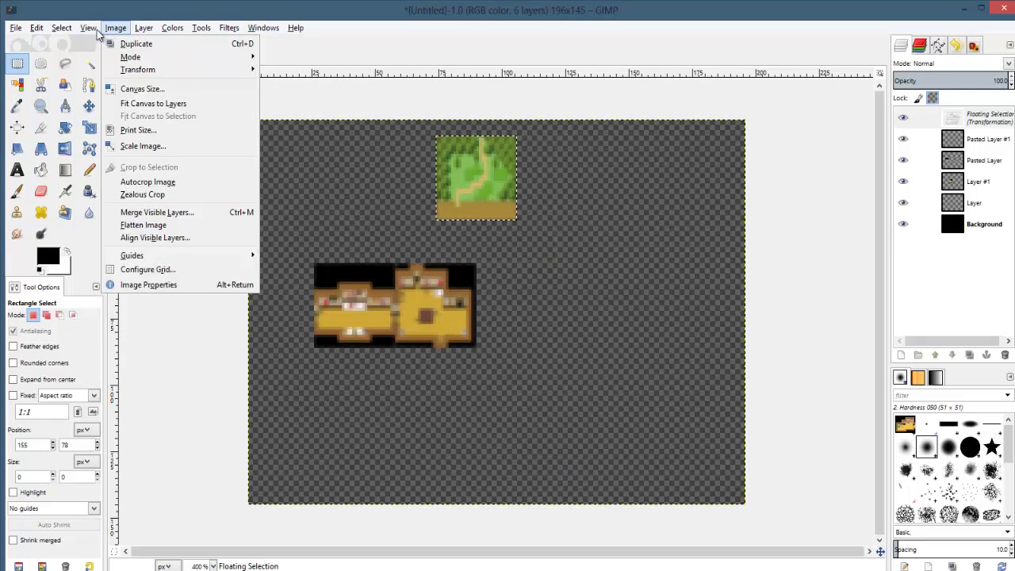
mouse_move(61, 28)
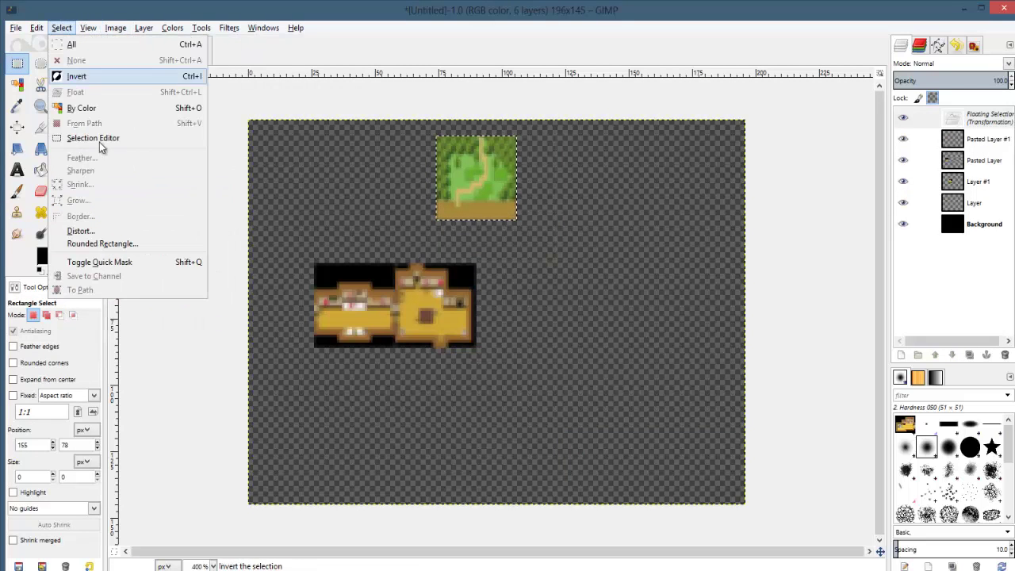
left_click(83, 78)
middle_click_drag(563, 263, 518, 282)
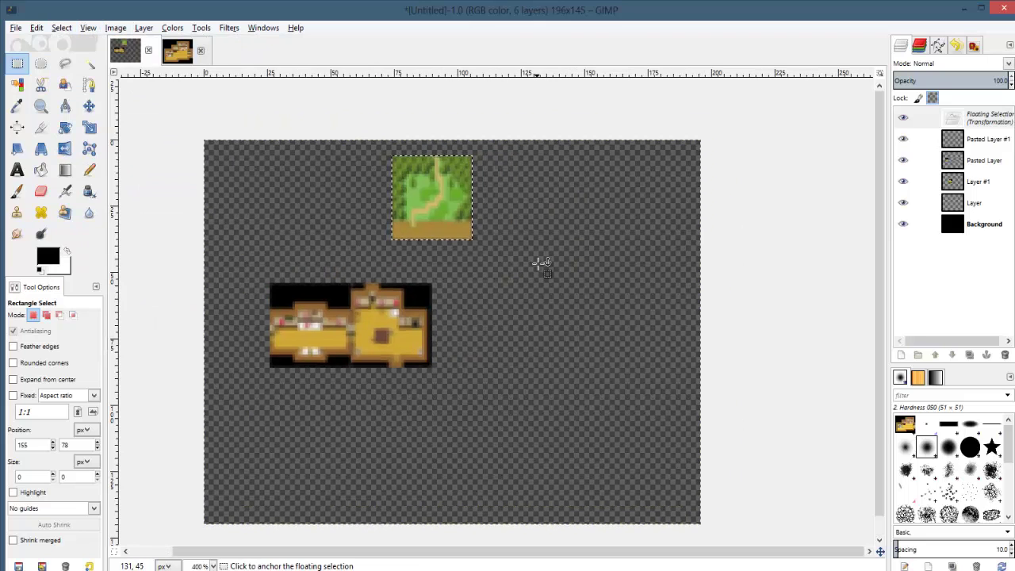
key("Delete")
key("ctrl+z")
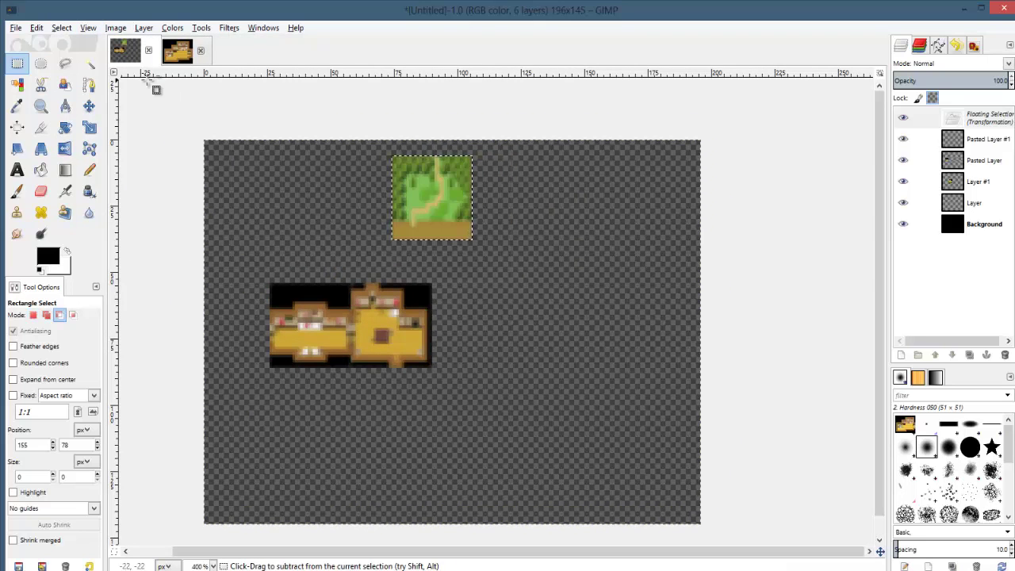
left_click(62, 28)
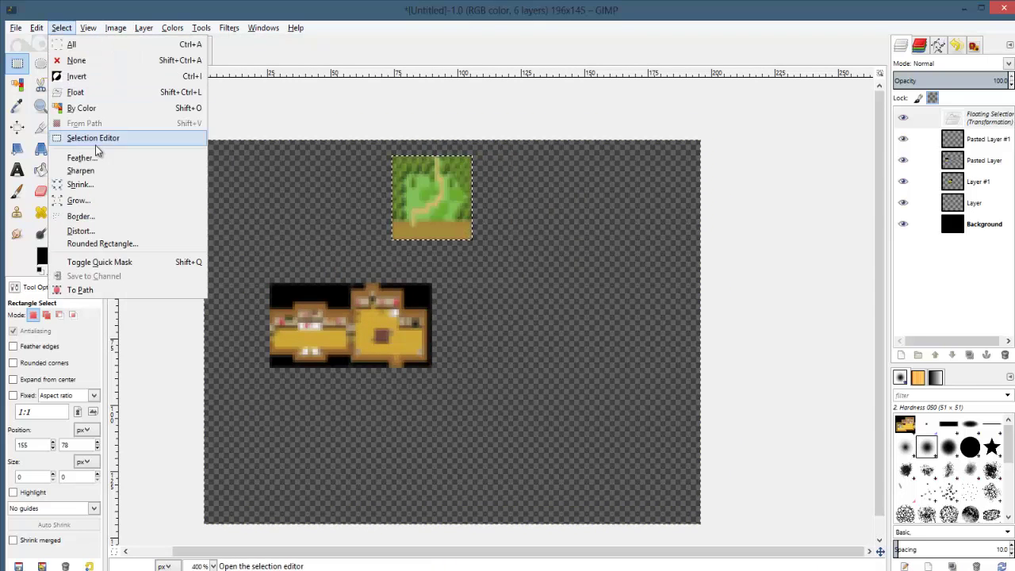
left_click(94, 83)
key("ctrl+z")
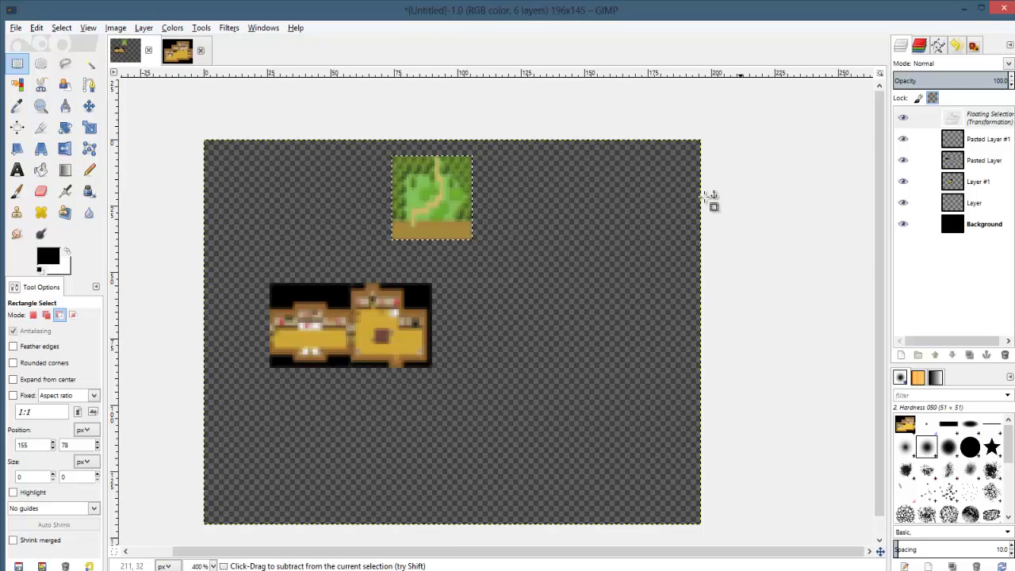
- Copy and anchor the scaled Outside map on its layer, and select everything around it by inverting its alpha selection
key("ctrl+c")
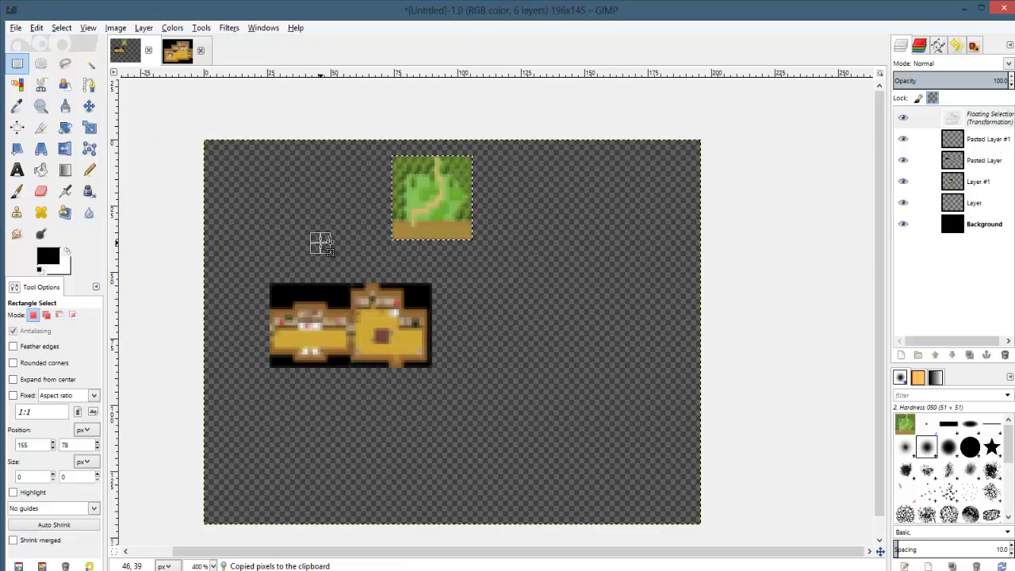
key("ctrl+h")
right_click(973, 201)
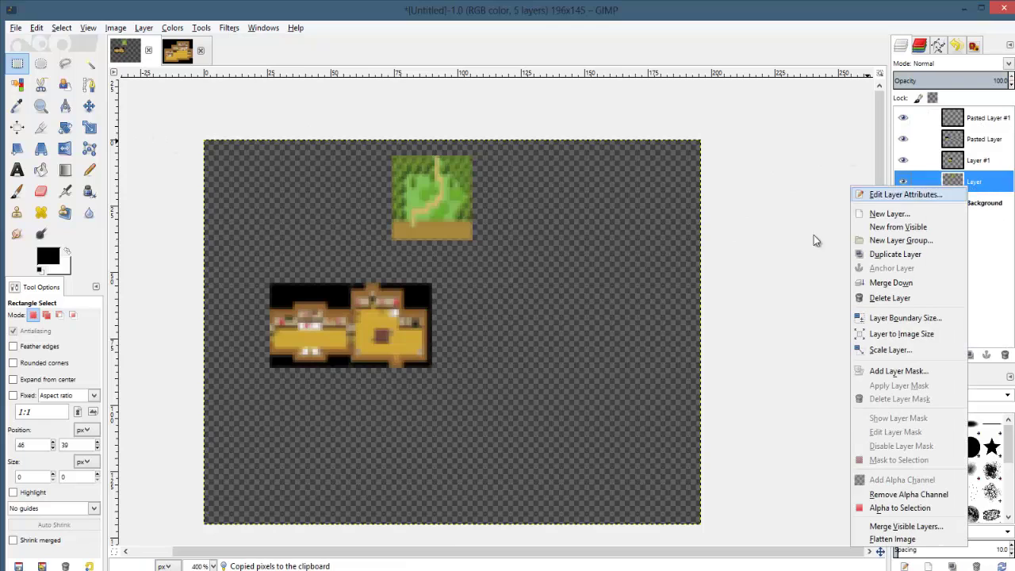
left_click(898, 517)
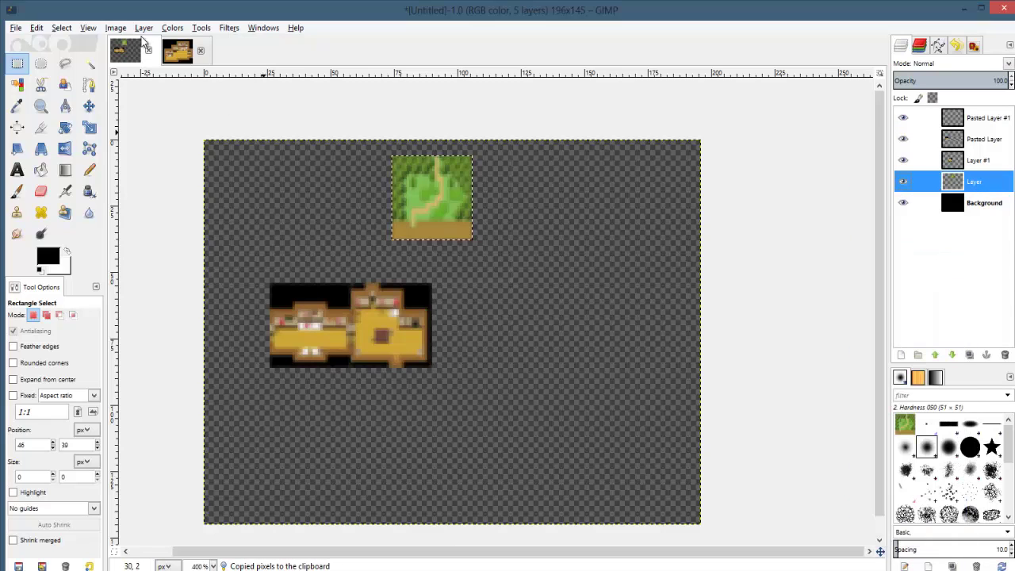
left_click(67, 29)
left_click(76, 79)
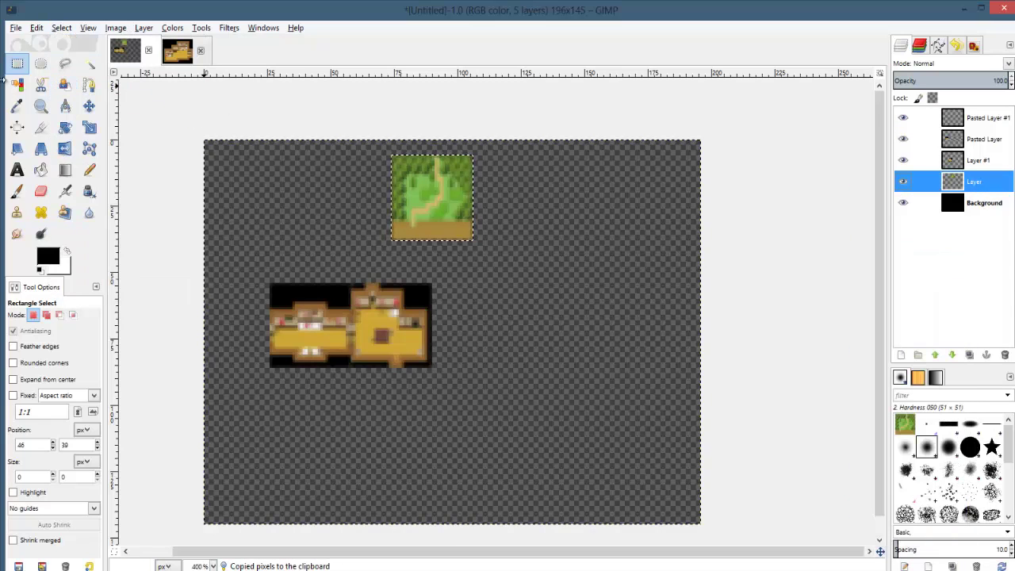
left_click(836, 280)
- Merge Pasted Layer #1 down into Pasted Layer, and merge the result down into Layer #1
left_click(920, 139)
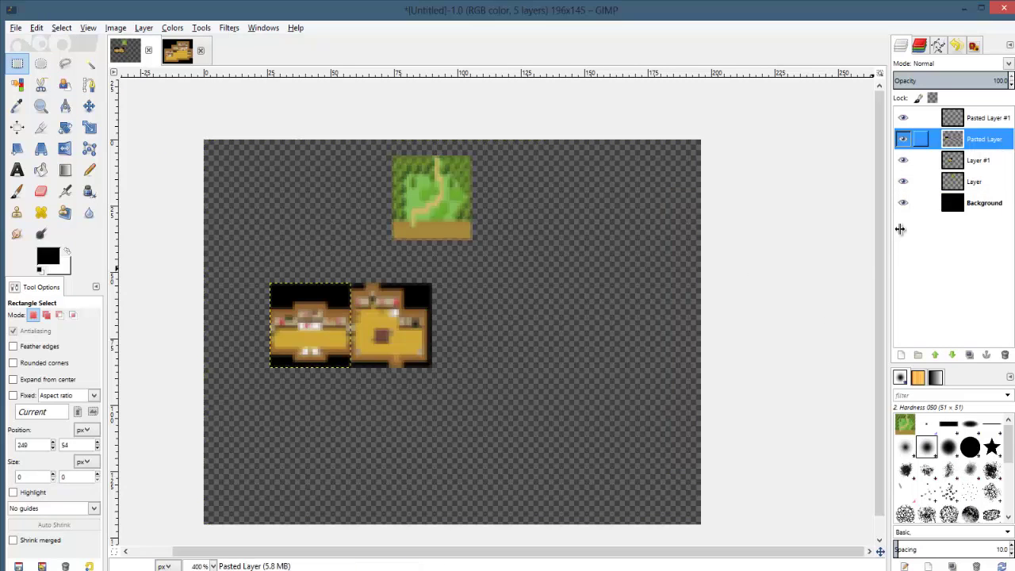
left_click(976, 119)
right_click(984, 117)
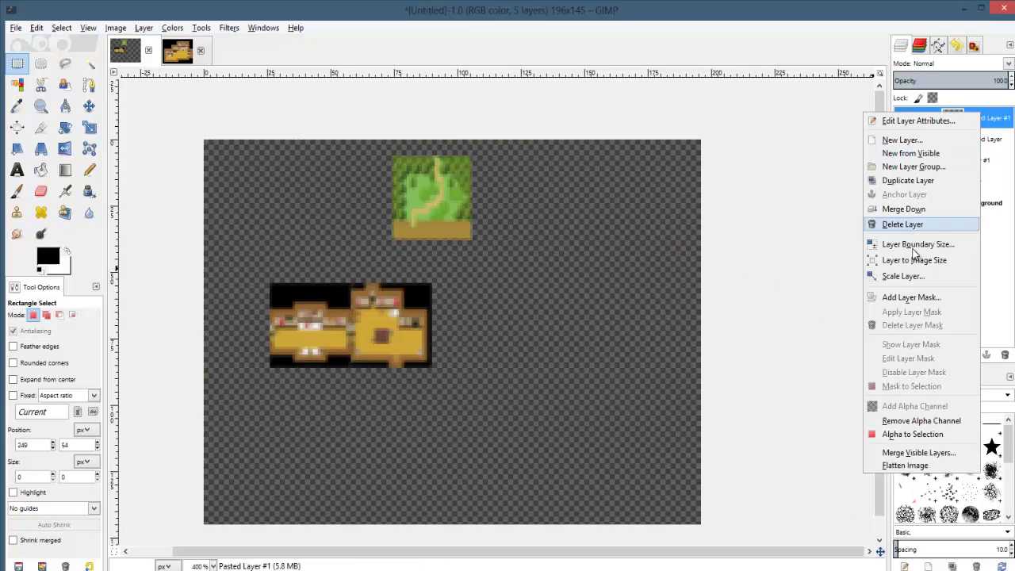
left_click(912, 213)
right_click(981, 123)
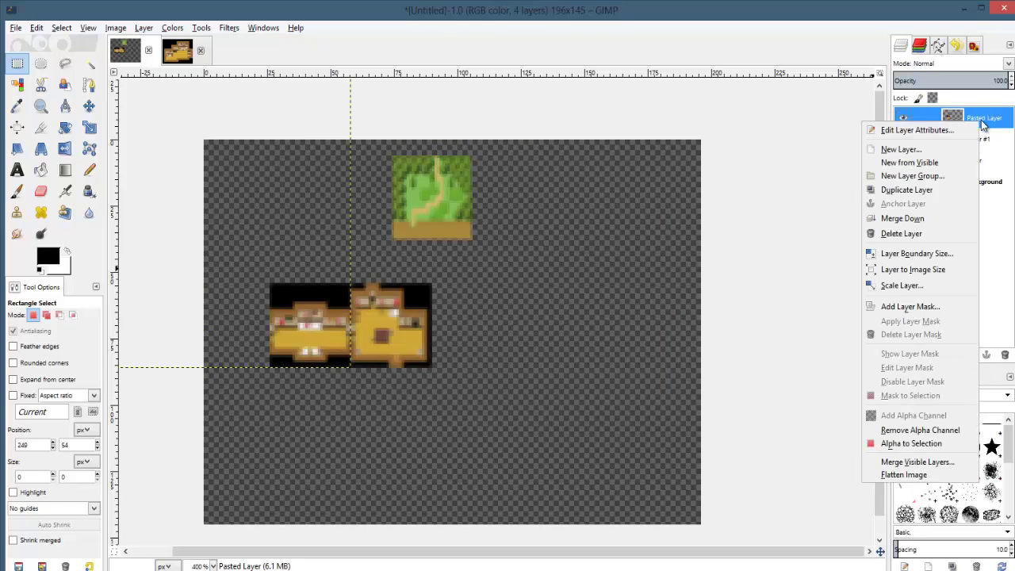
left_click(912, 217)
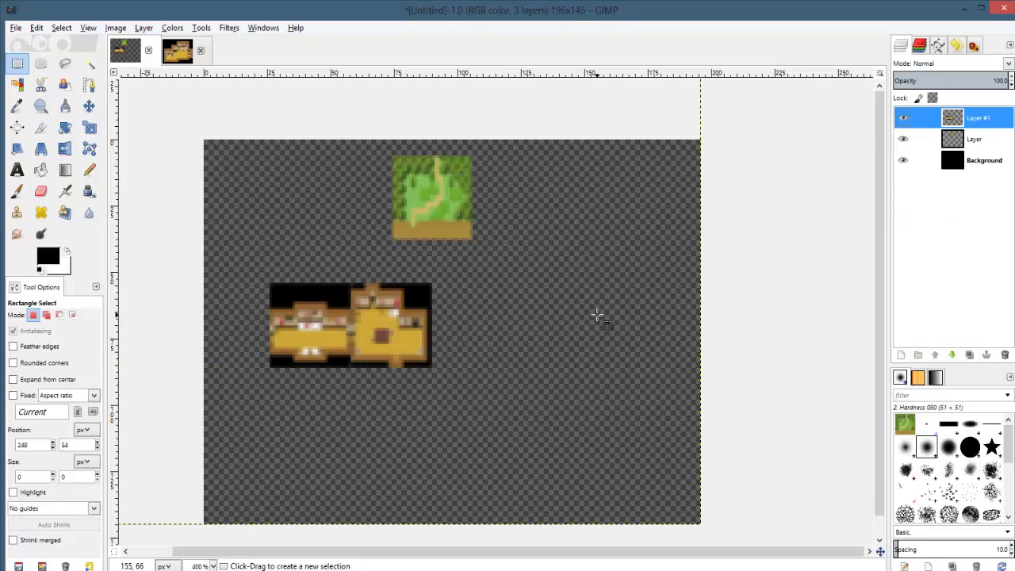
- Try cutting and pasting the contents of the merged rooms layer, and undo both operations
left_click(902, 138)
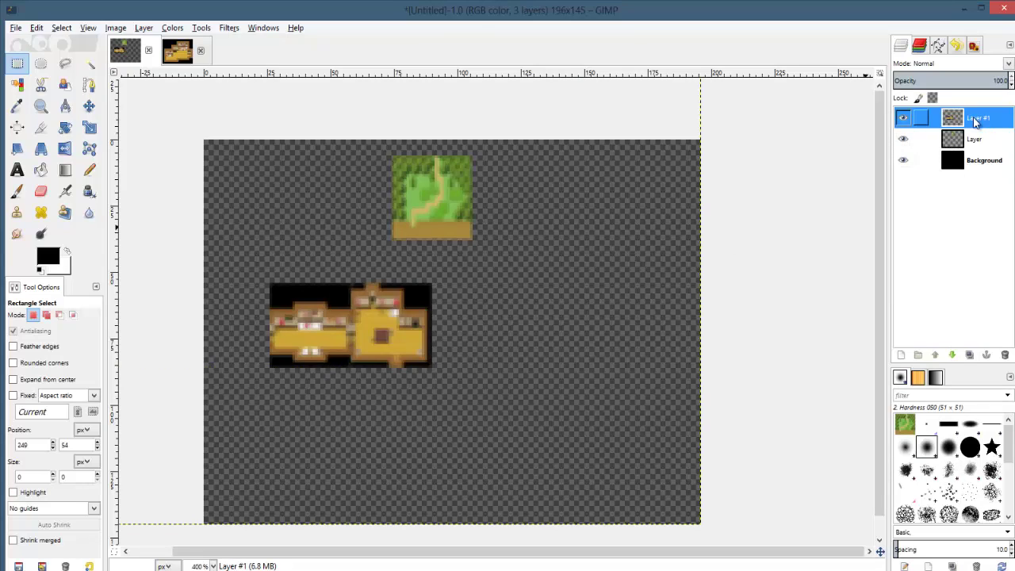
scroll(650, 338, "down", 2, "ctrl")
key("ctrl+x")
key("ctrl+v")
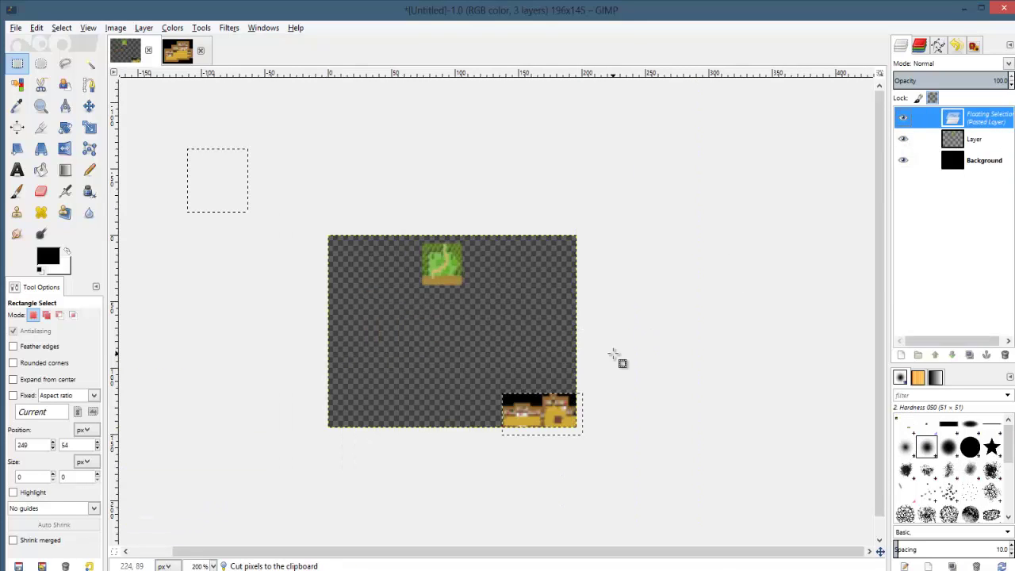
key("ctrl+z")
key("ctrl+z")
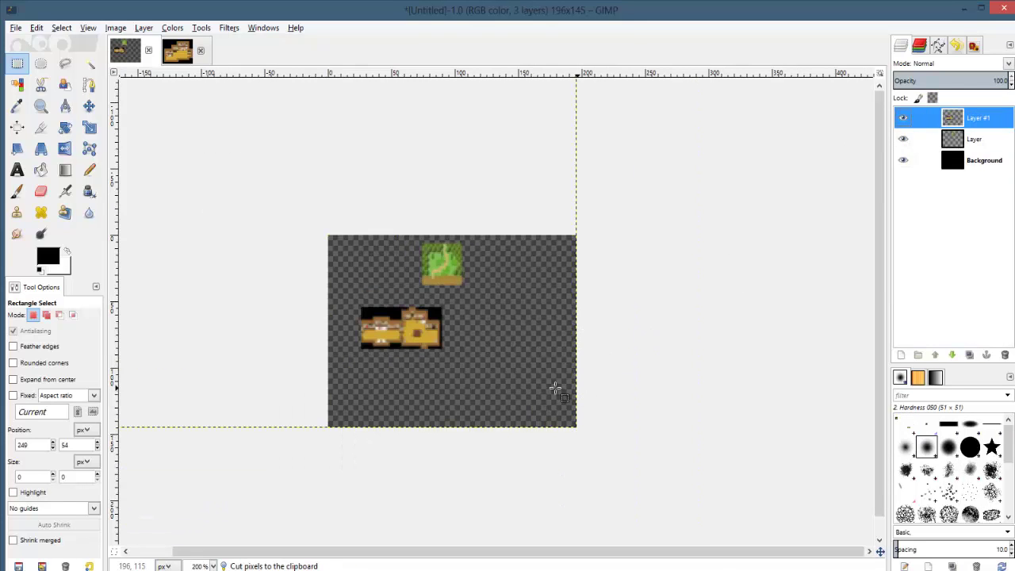
- Select the opaque pixels of the merged rooms on Layer #1, copy them and delete them from the layer
right_click(969, 123)
left_click(892, 444)
key("ctrl+c")
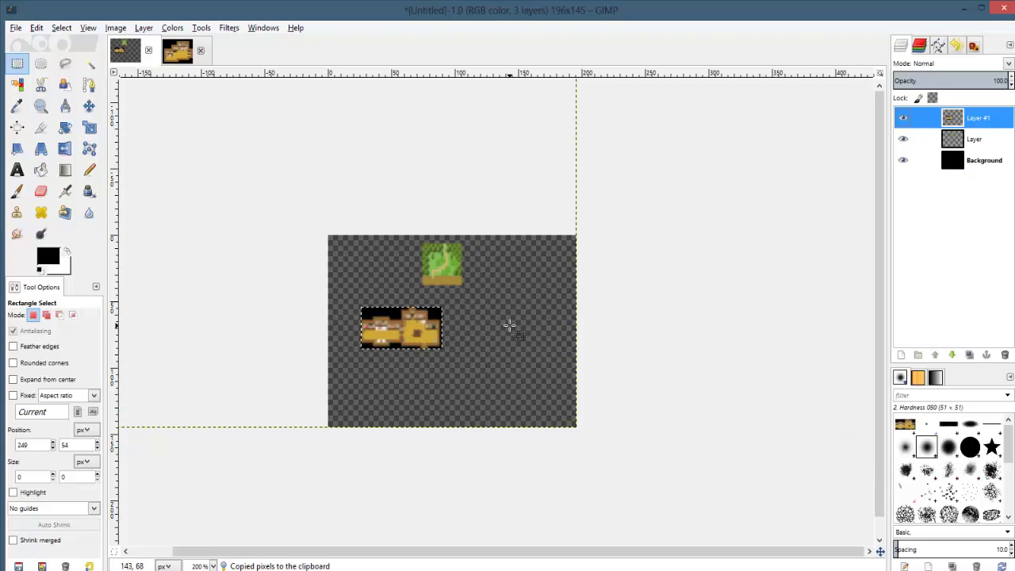
scroll(510, 325, "down", 2, "ctrl")
left_click(643, 282)
key("Delete")
- Fit Layer #1 to the image size and paste the copied rooms into it
right_click(966, 121)
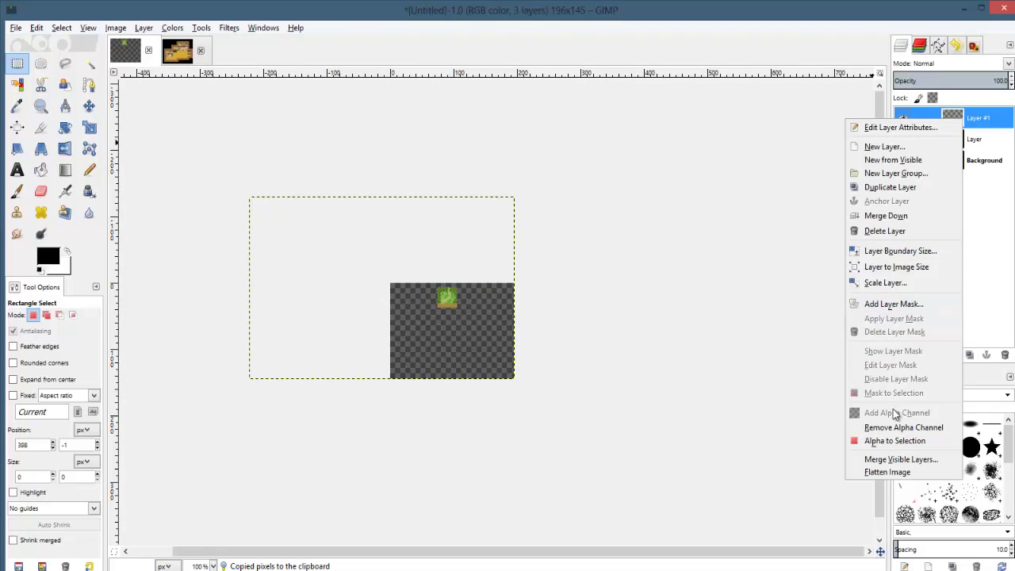
left_click(895, 267)
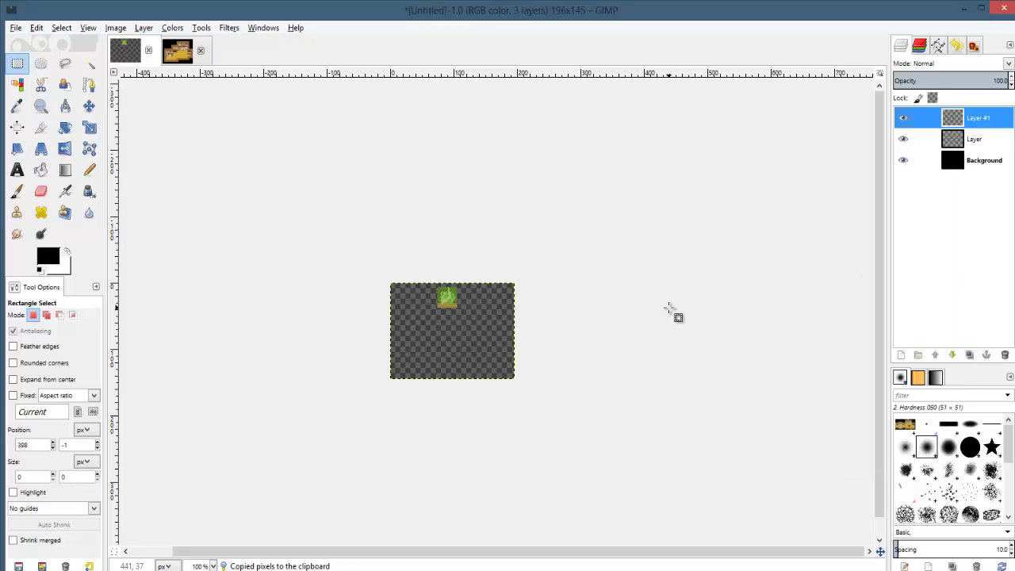
key("ctrl+v")
scroll(508, 342, "up", 2, "ctrl")
scroll(508, 343, "up", 2, "ctrl")
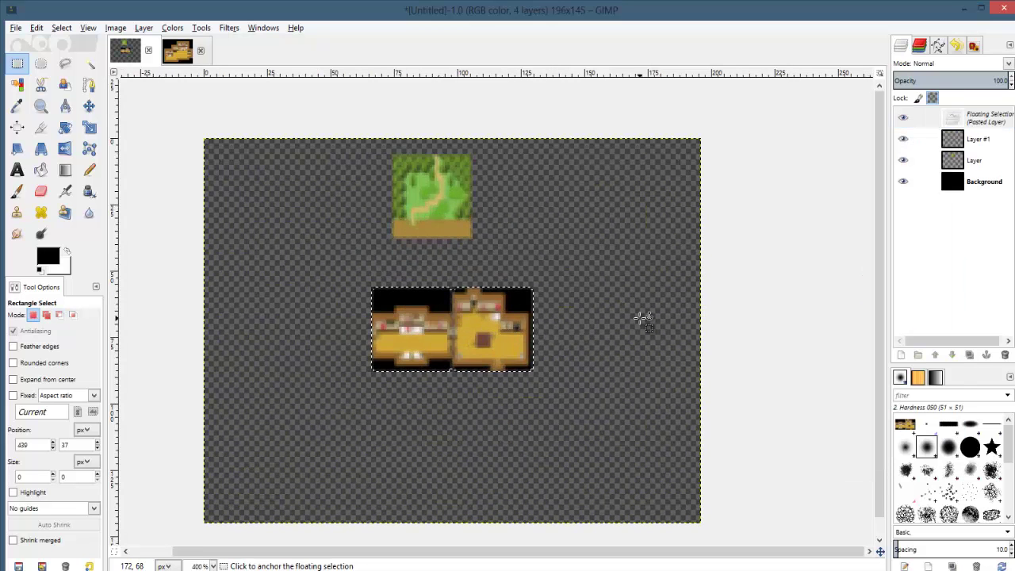
- Move the pasted rooms about 14 px left in the canvas and anchor them to Layer #1
key("Left")
key("Left")
key("Left")
key("Left")
key("Left")
key("Left")
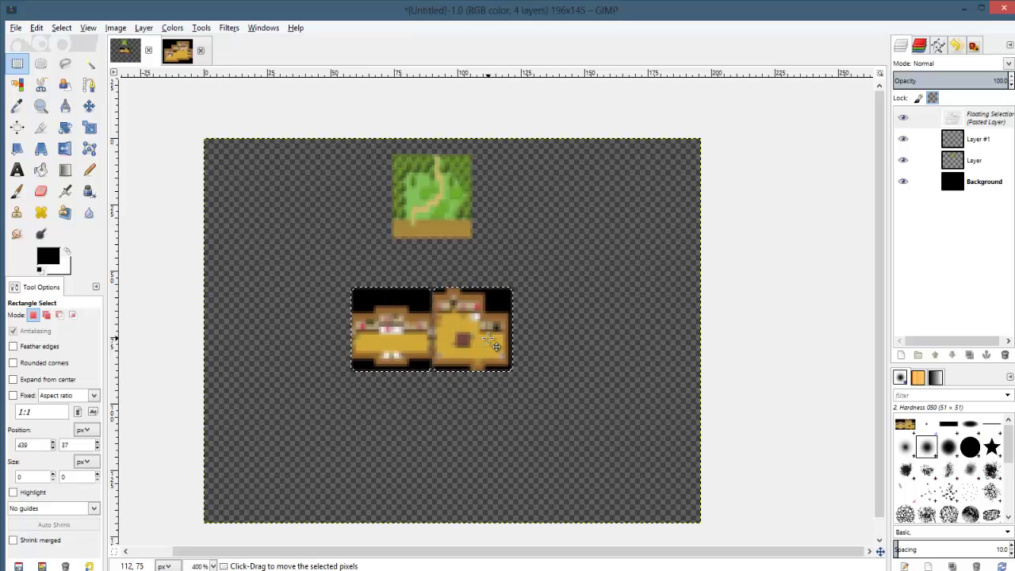
key("Left")
key("Left")
key("Left")
key("Left")
key("Left")
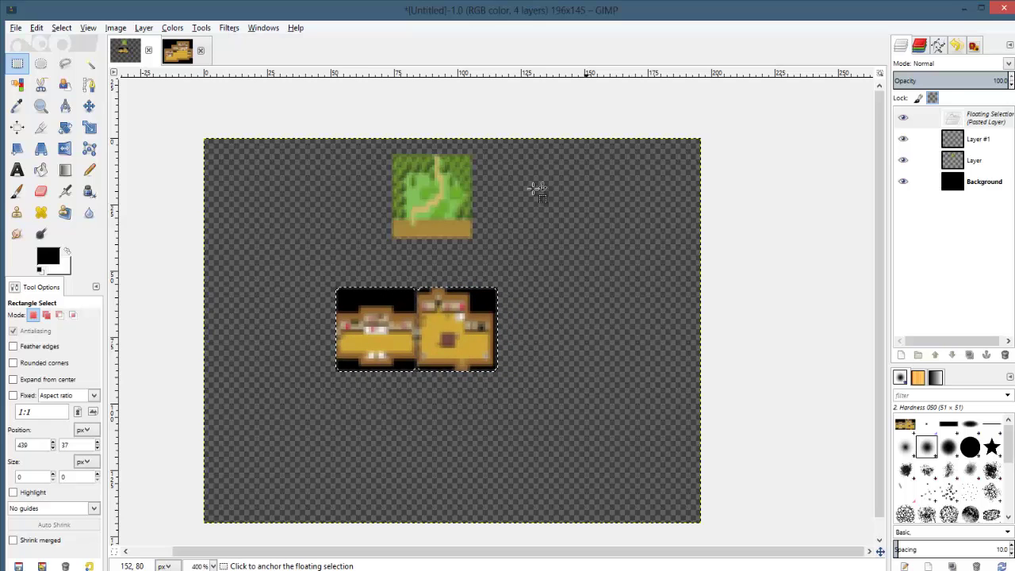
key("Left")
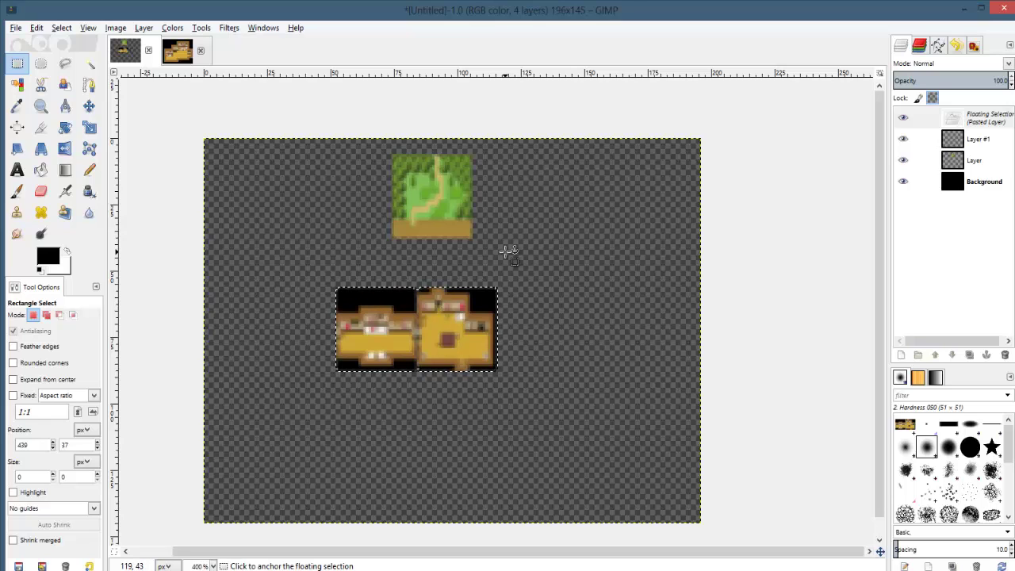
left_click(508, 253)
- Cut and paste the Outside map, place it flush above the Living Room map with sides aligned, and anchor it to its layer
left_click_drag(546, 255, 340, 127)
key("ctrl+x")
key("ctrl+v")
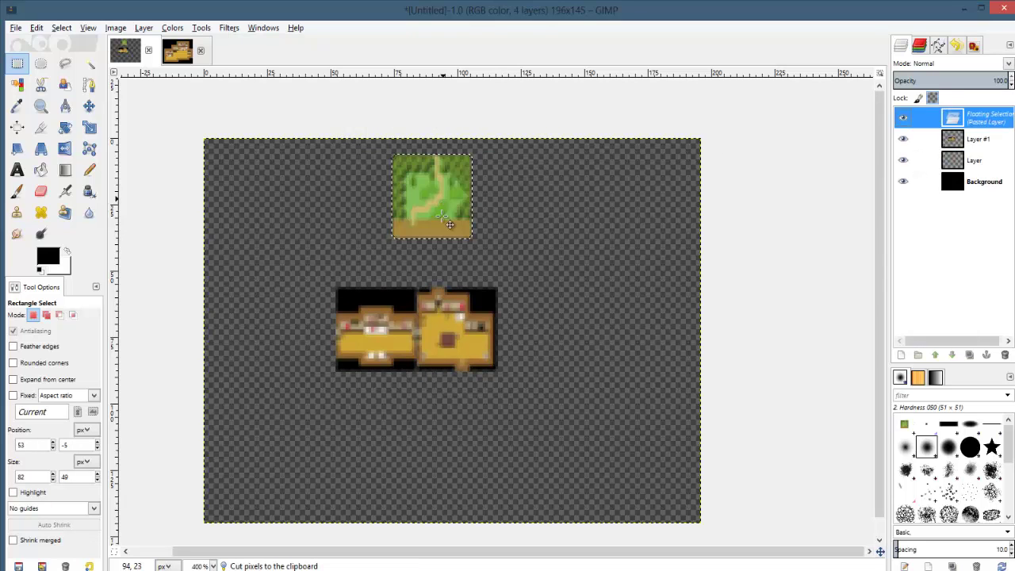
left_click_drag(452, 208, 473, 255)
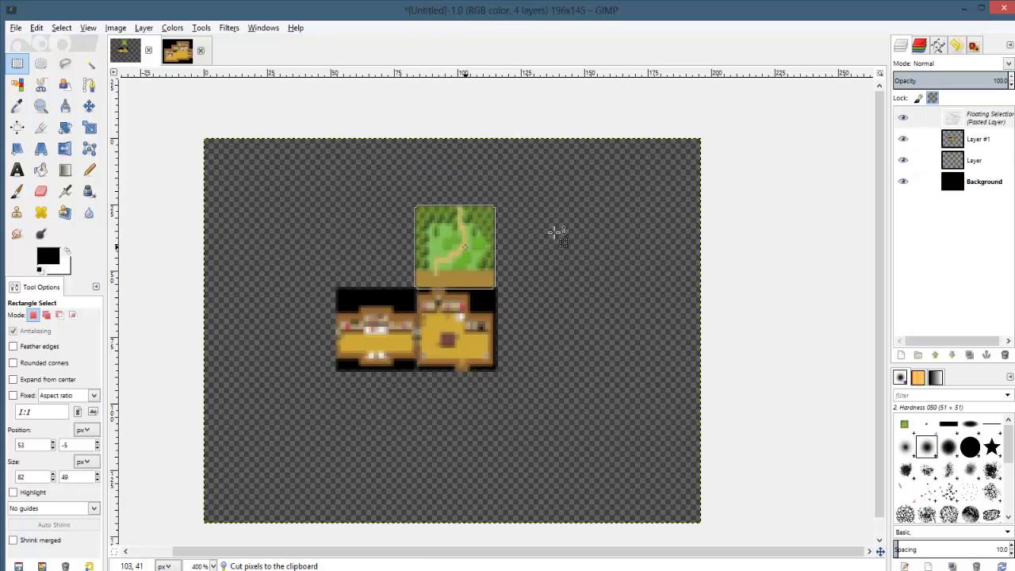
left_click(557, 234)
scroll(537, 370, "down", 4, "ctrl")
scroll(537, 370, "up", 2, "ctrl")
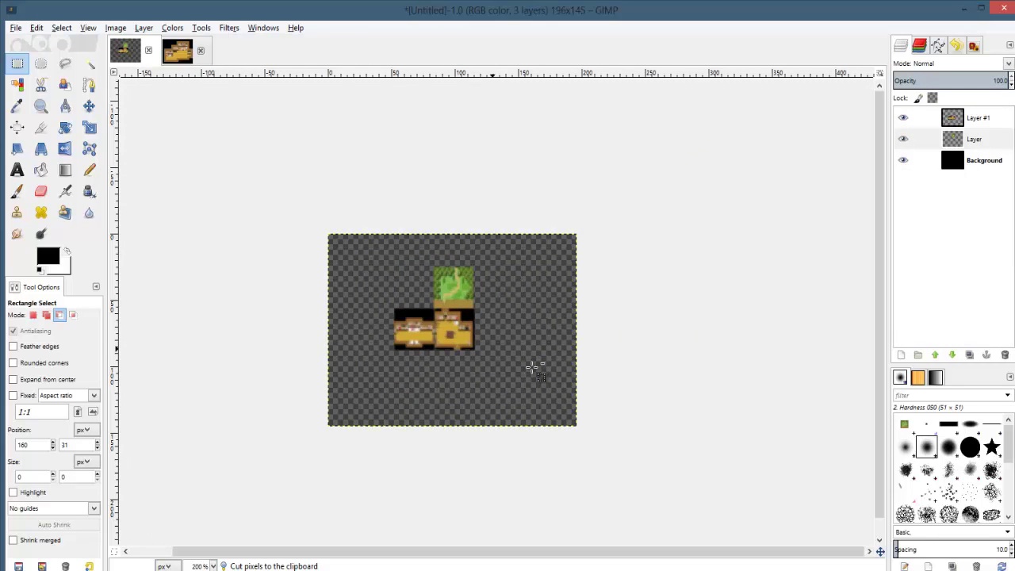
scroll(532, 369, "up", 1, "ctrl")
key("alt+Tab")
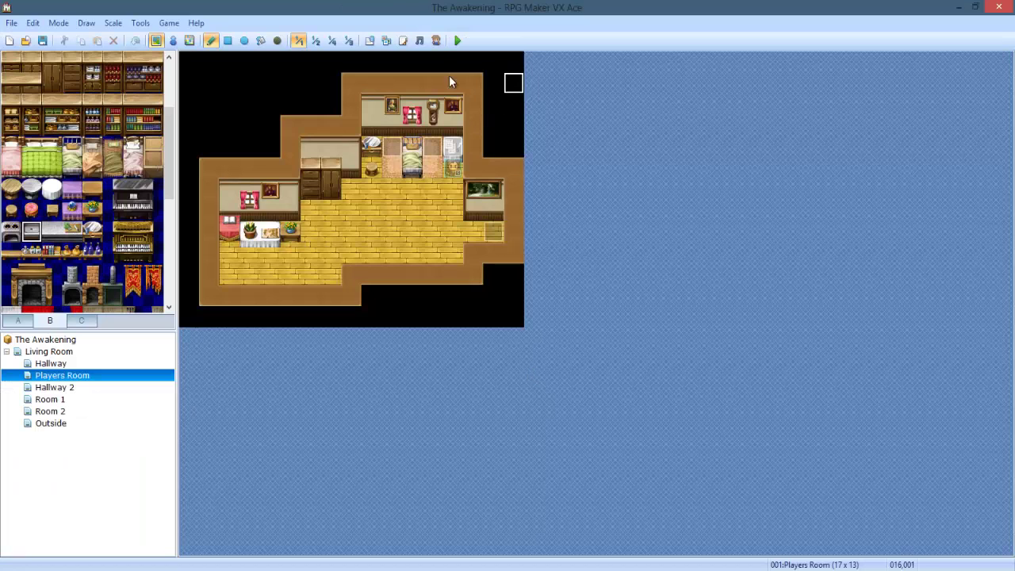
key("alt+Tab")
scroll(495, 394, "down", 3, "ctrl")
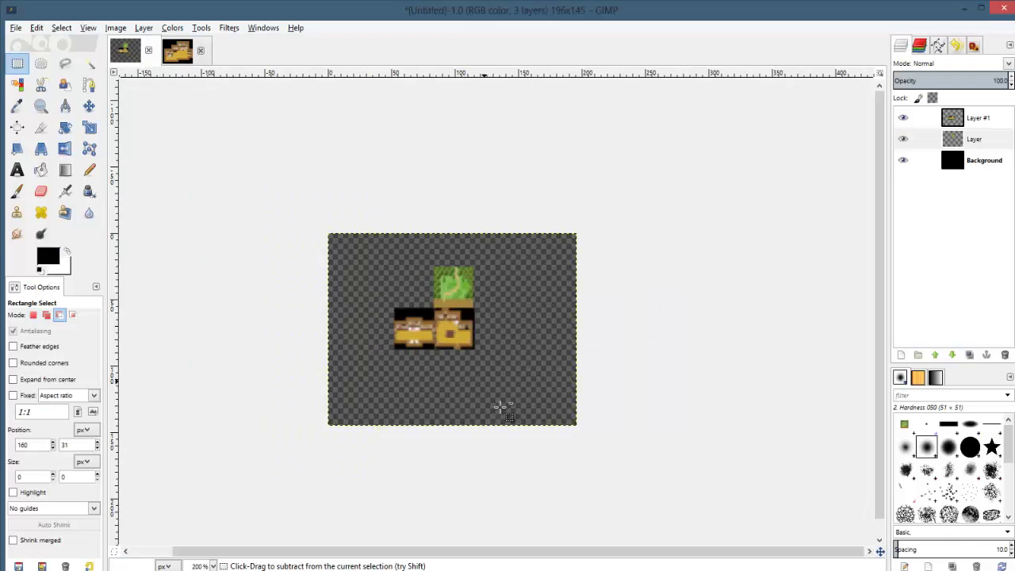
scroll(507, 410, "up", 2, "ctrl")
right_click(454, 350)
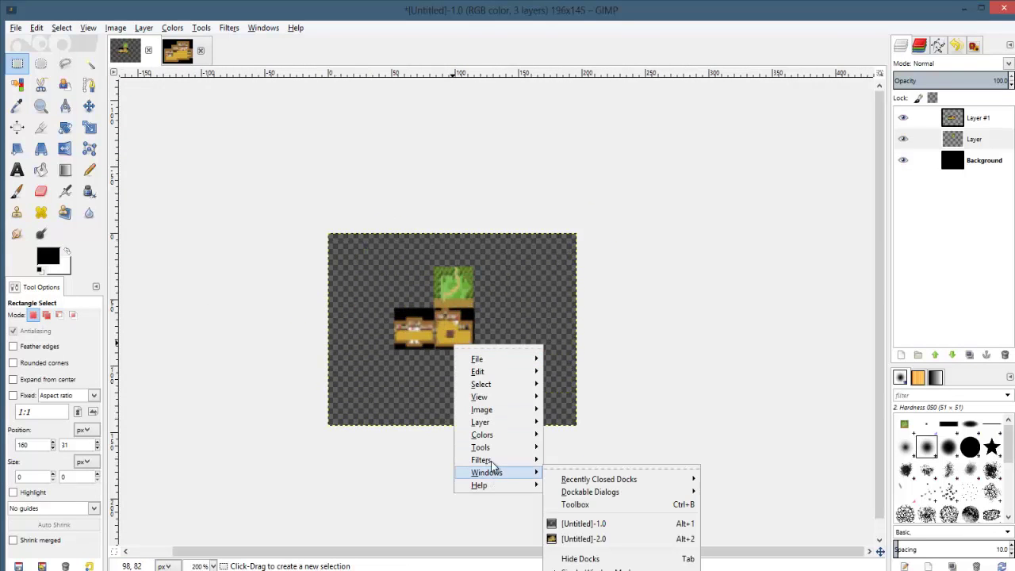
mouse_move(481, 460)
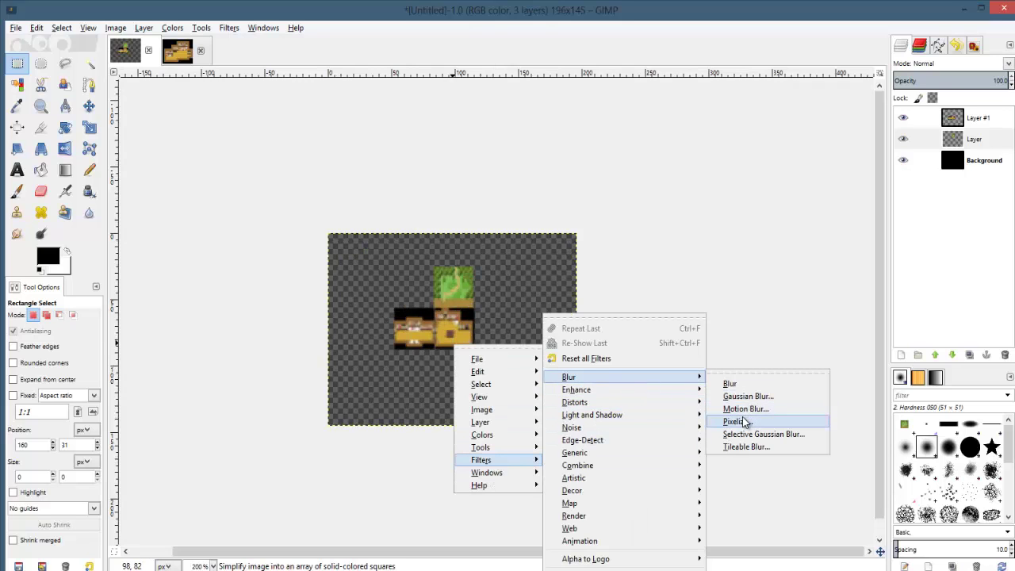
mouse_move(621, 391)
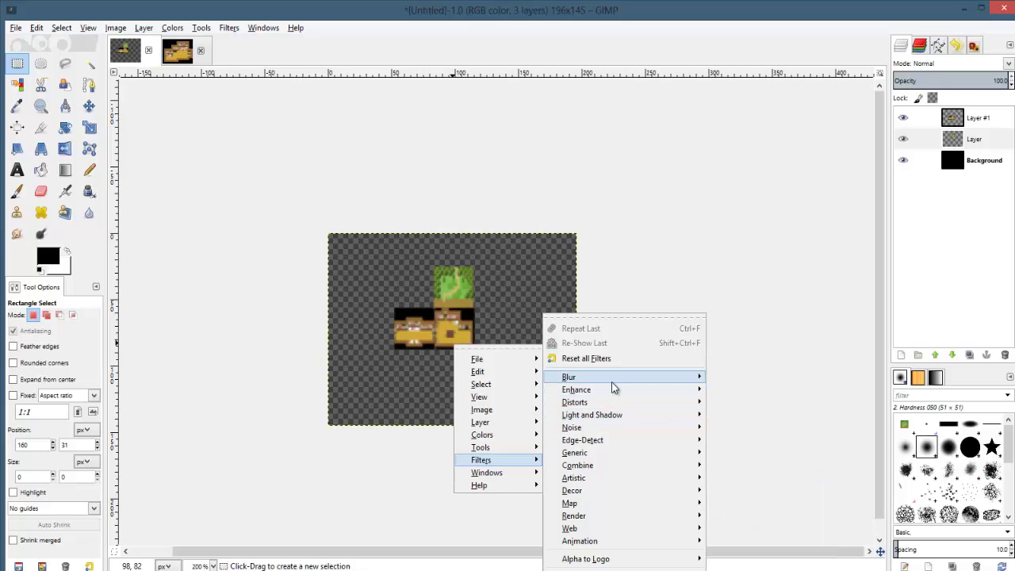
mouse_move(615, 416)
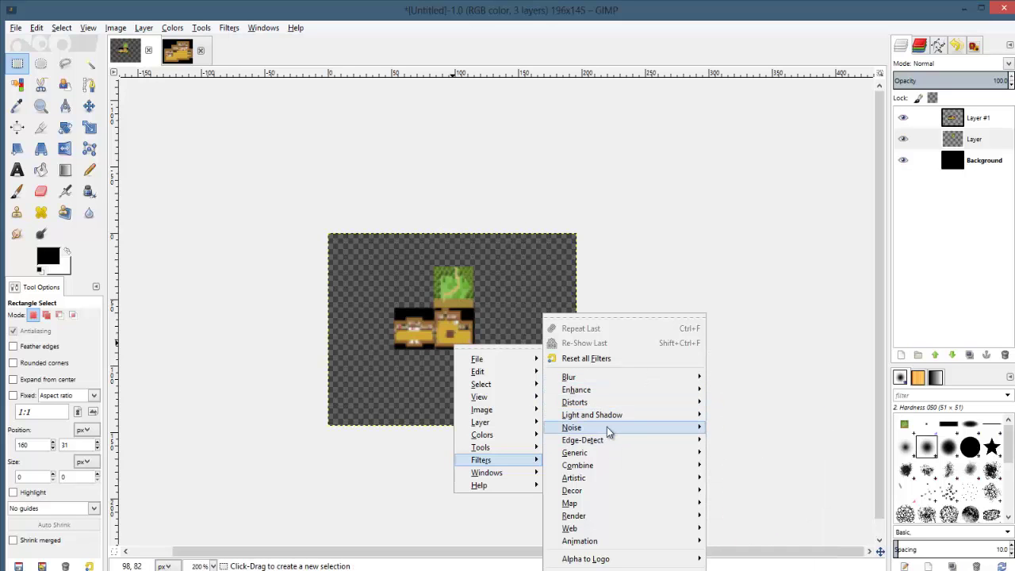
left_click(410, 322)
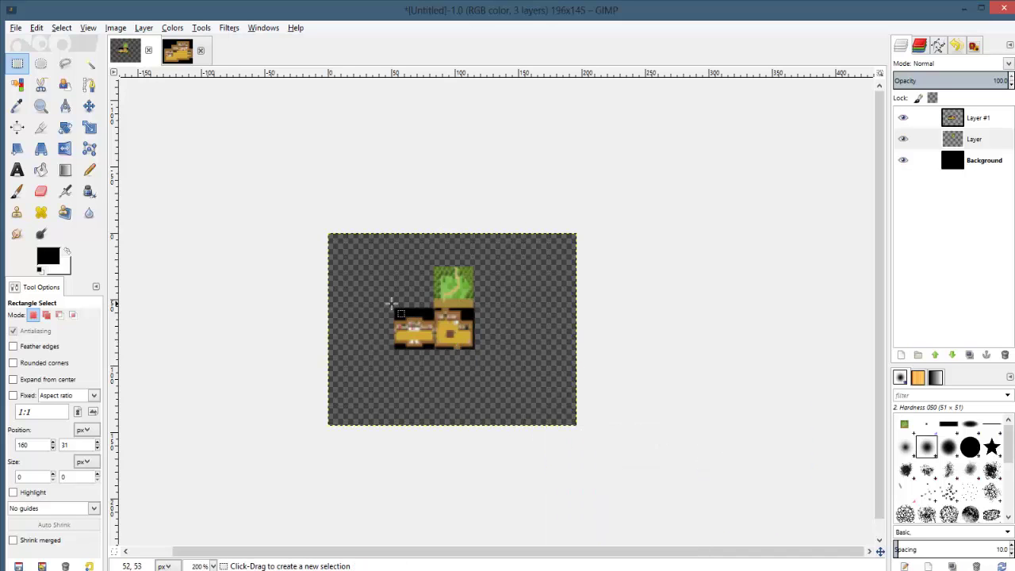
- Try the Sharpen filter with a sharpness of 10 on the Outside map's layer
scroll(450, 301, "up", 5, "ctrl")
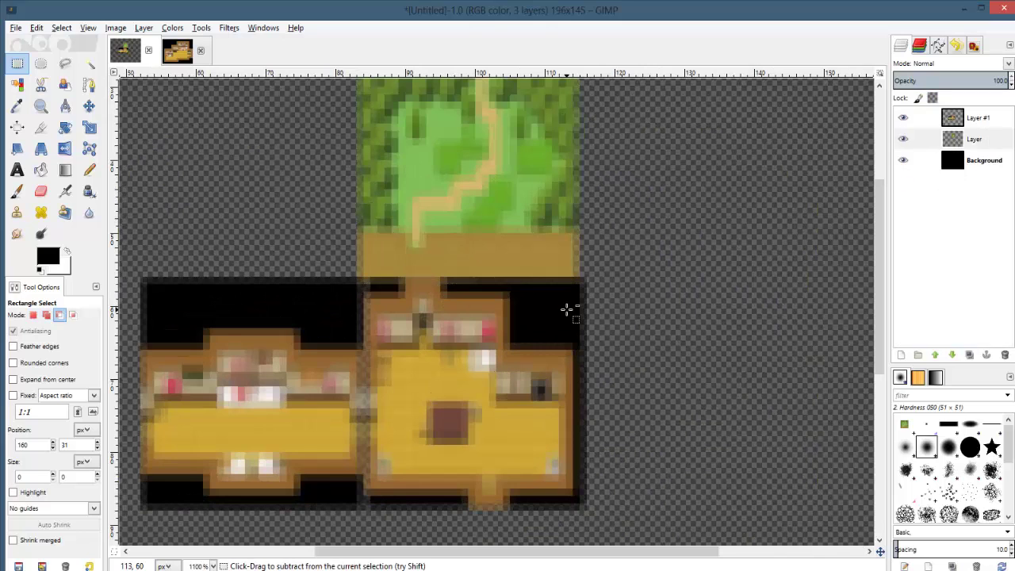
scroll(567, 312, "down", 3, "ctrl")
key("ctrl+shift+f")
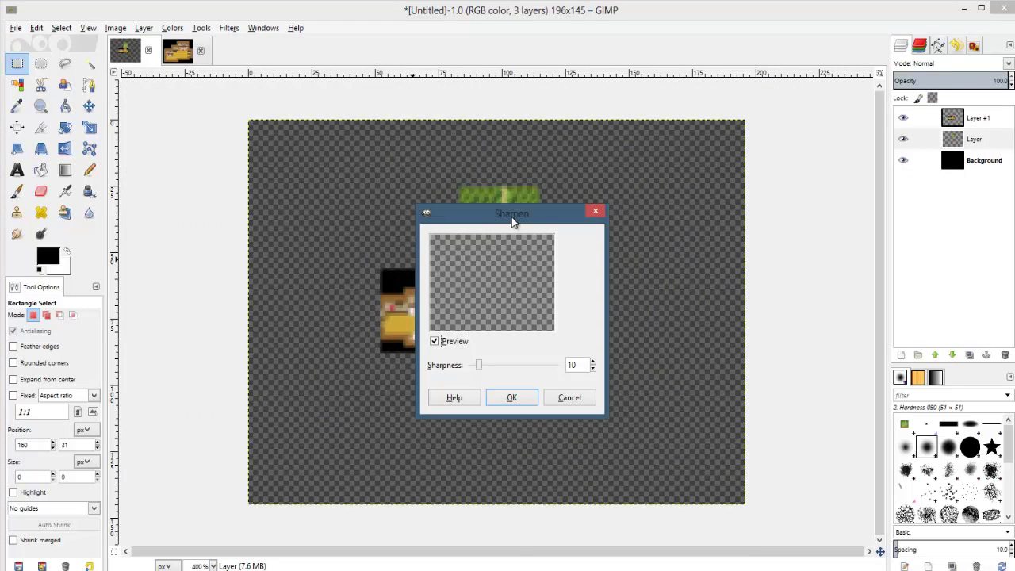
left_click_drag(514, 220, 632, 209)
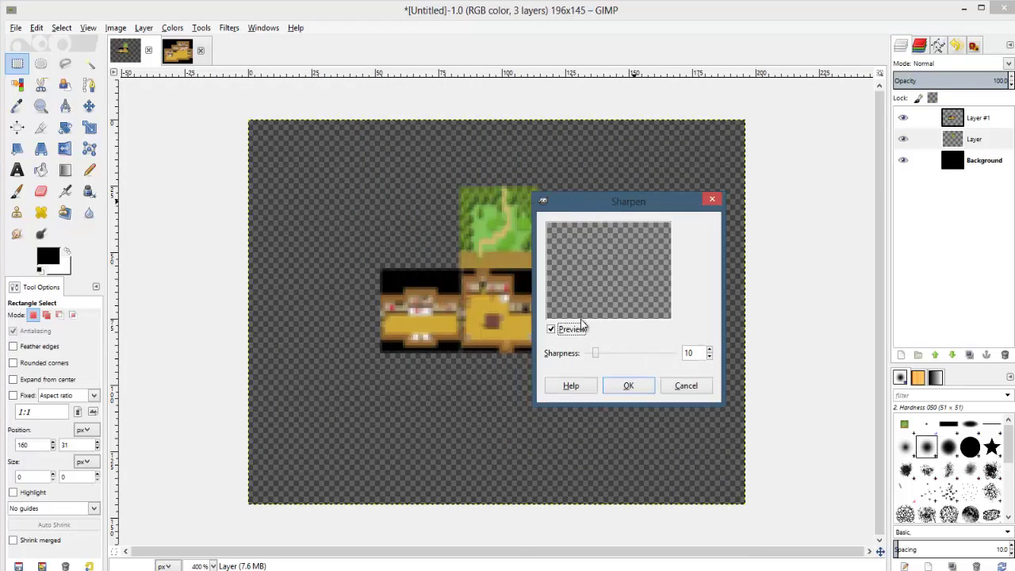
left_click(628, 385)
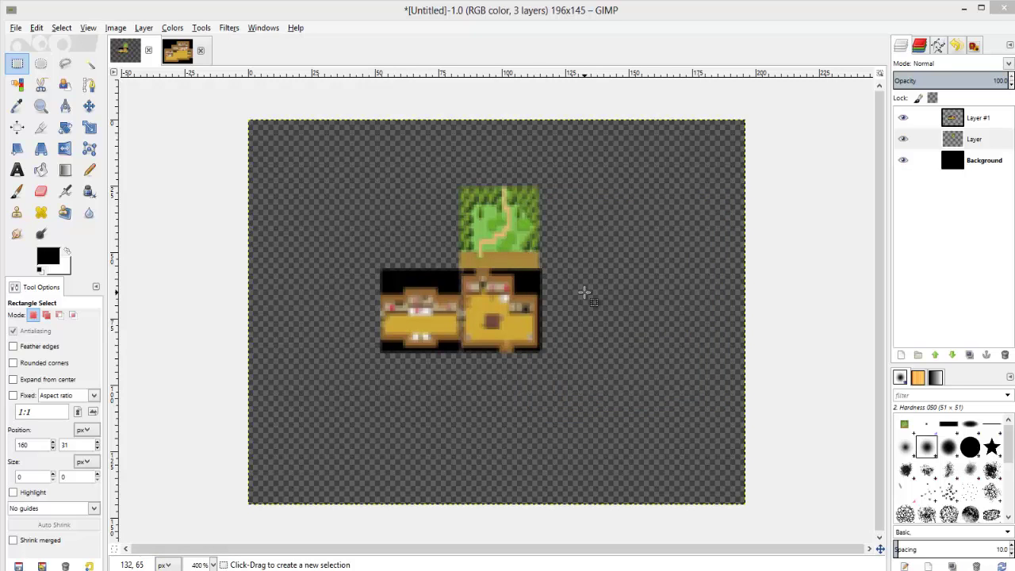
middle_click_drag(637, 287, 602, 295, "ctrl")
scroll(605, 295, "down", 1, "ctrl")
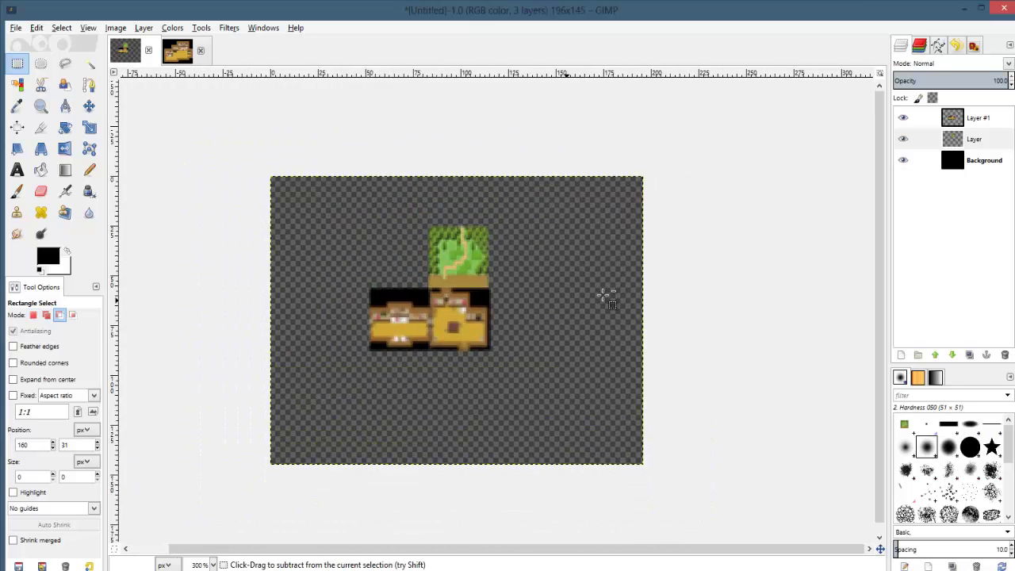
scroll(605, 296, "up", 1, "ctrl")
key("ctrl+v")
left_click(605, 261)
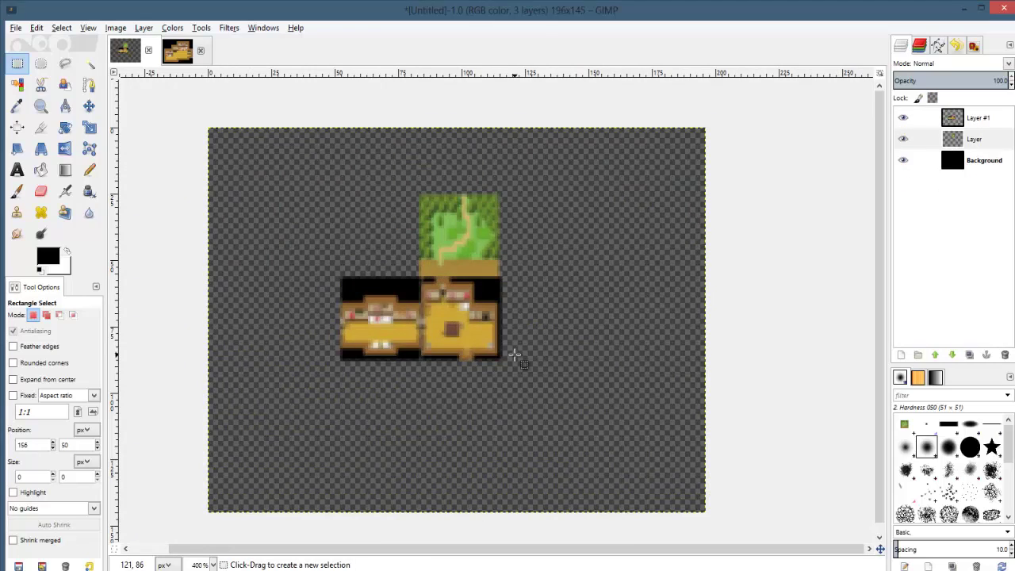
- Switch to RPG Maker VX Ace and open the Hallway 2 map
key("alt+Tab")
key("alt+Tab")
key("alt+Tab")
left_click(53, 389)
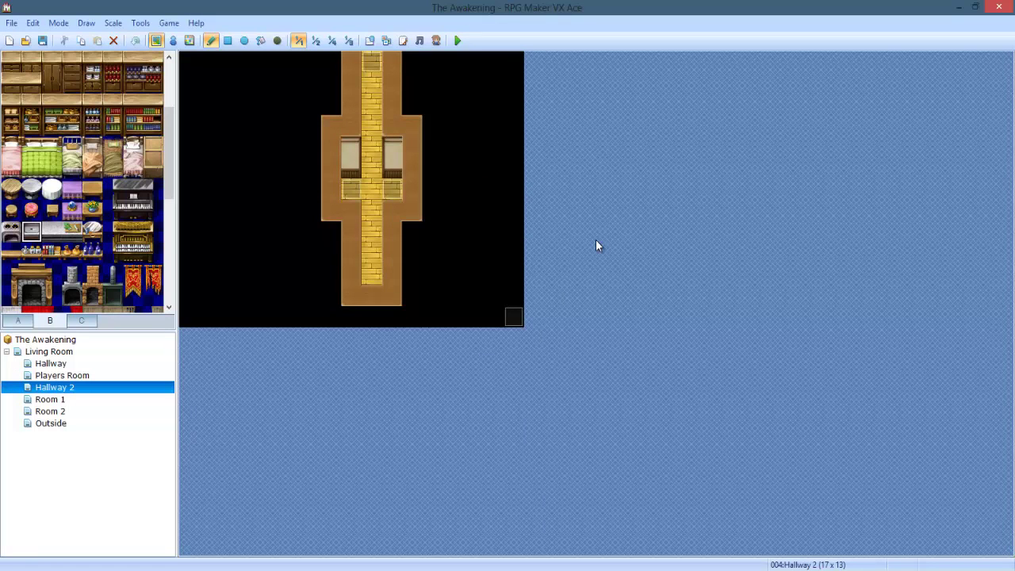
- Switch to GIMP, paste the Hallway 2 screenshot into the 544 × 416 map image, align its top-left corner with the canvas and anchor it
key("alt+Tab")
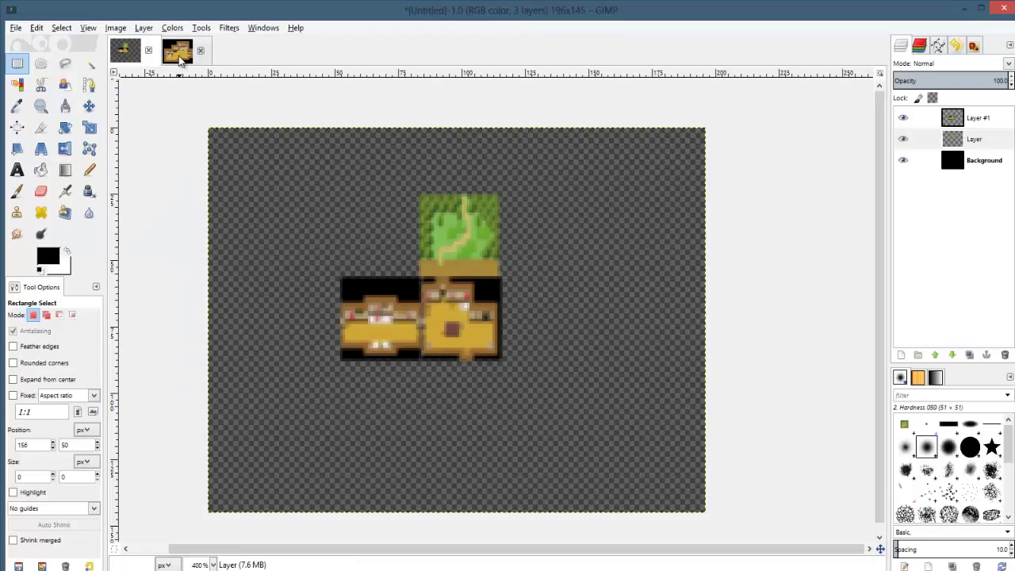
key("ctrl+shift+v")
key("ctrl+v")
left_click_drag(436, 252, 655, 454)
scroll(241, 119, "up", 3, "ctrl")
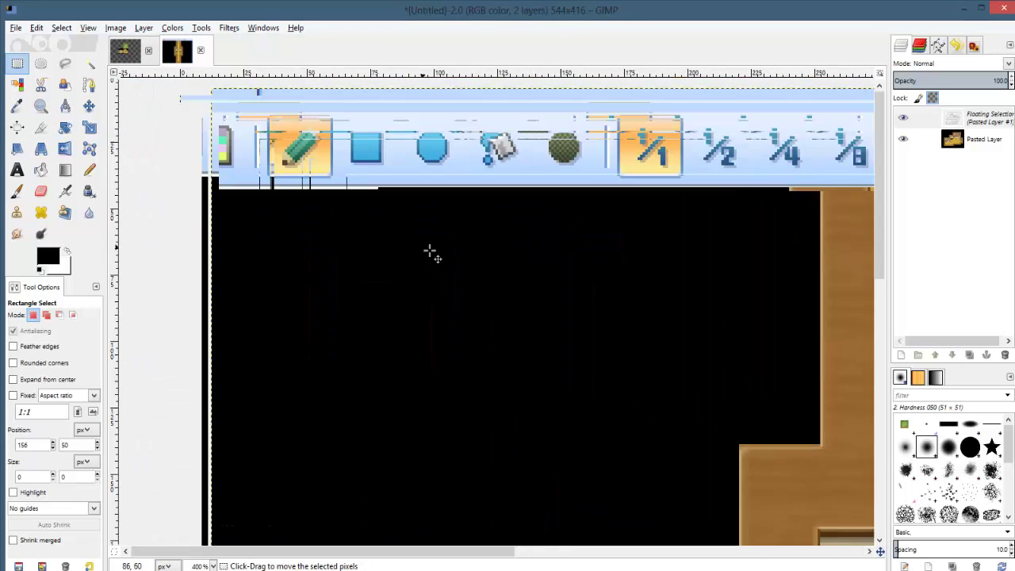
left_click_drag(305, 205, 421, 218)
left_click_drag(323, 149, 357, 125)
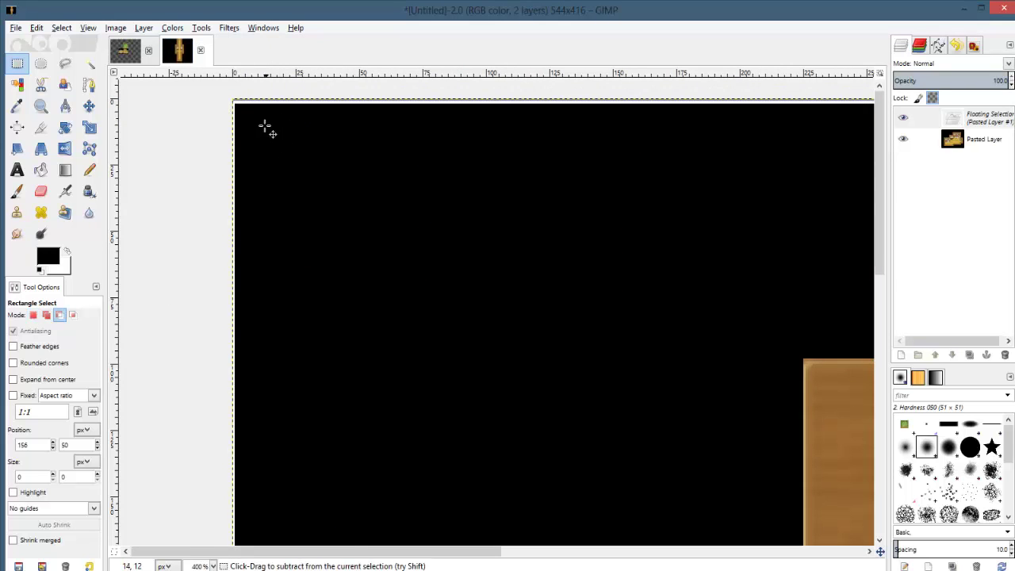
scroll(408, 200, "up", 3, "ctrl")
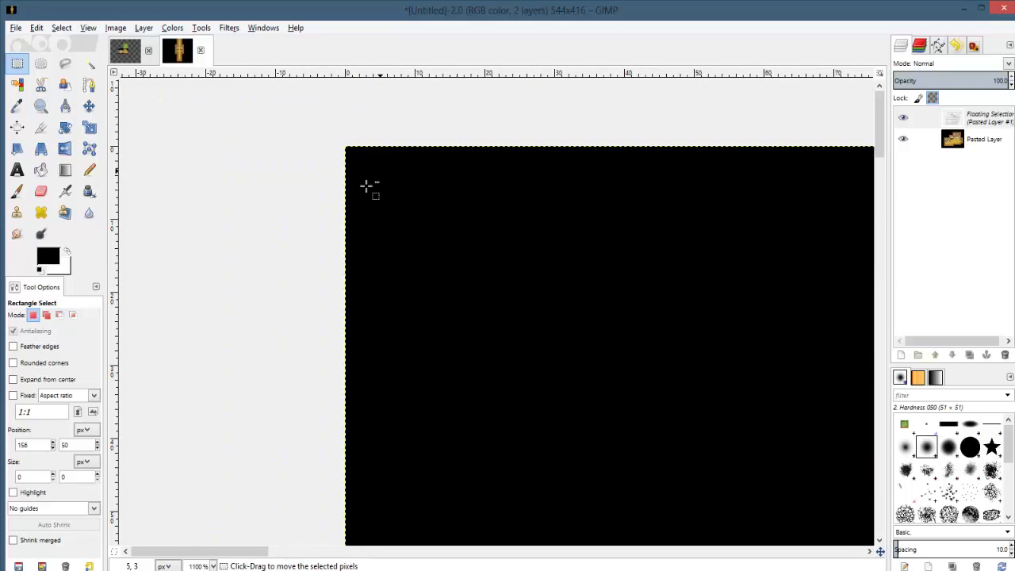
scroll(367, 186, "down", 6, "ctrl")
left_click(519, 228)
scroll(514, 308, "up", 6, "ctrl")
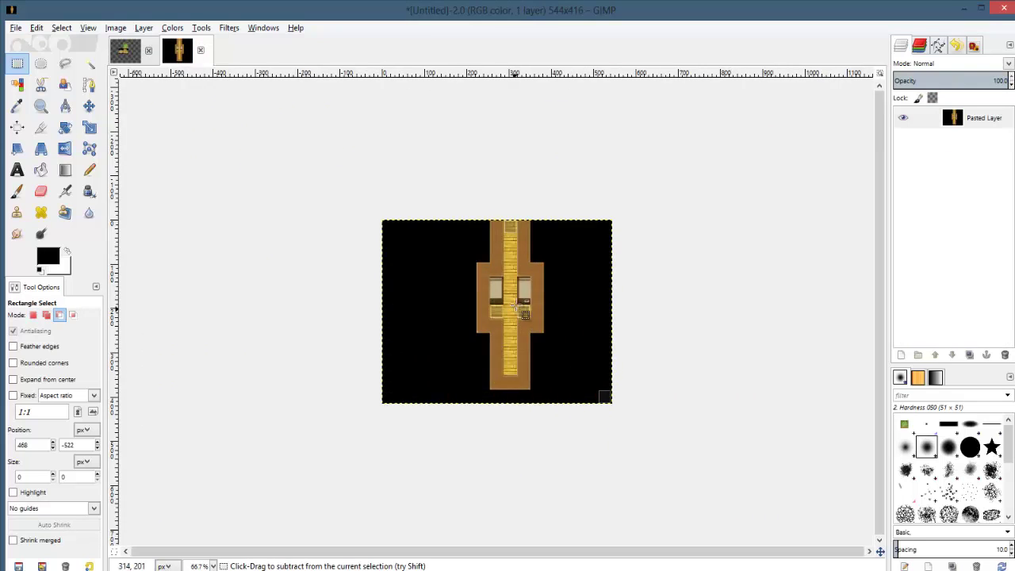
- Copy the Hallway 2 map and paste it into the overview image above a new transparent 196 × 145 px layer
key("ctrl+c")
left_click(122, 54)
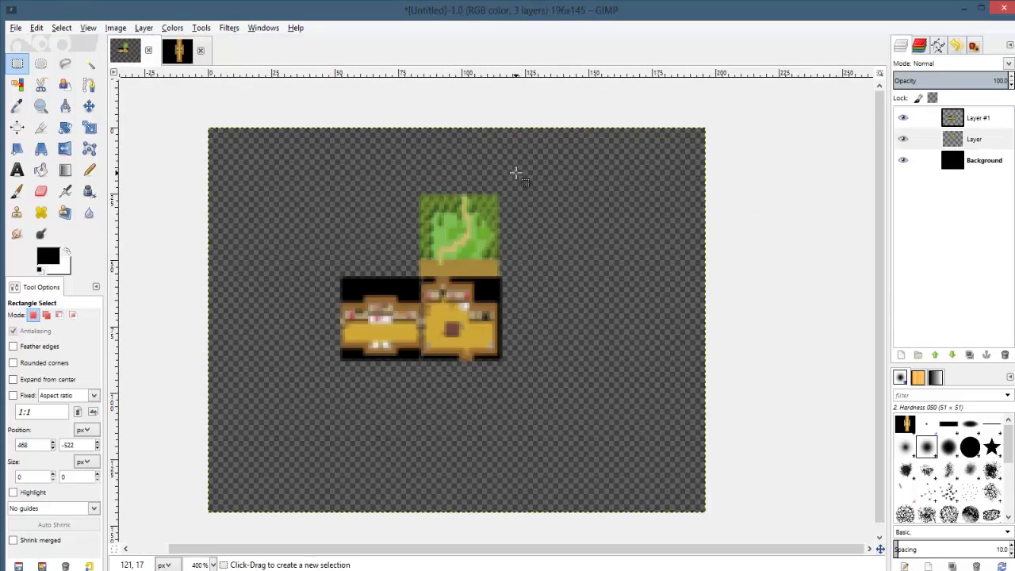
key("ctrl+v")
key("ctrl+z")
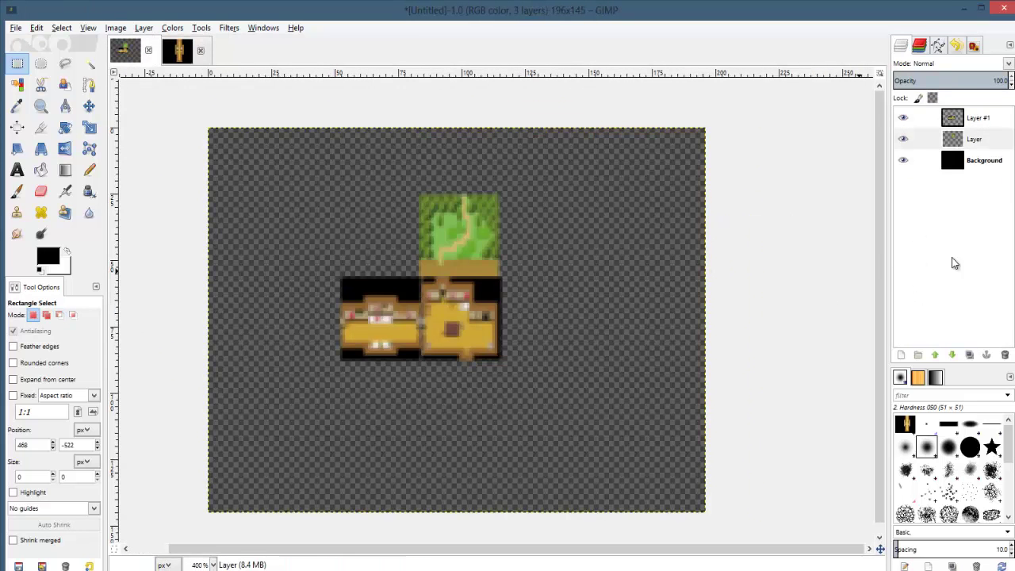
left_click(900, 355)
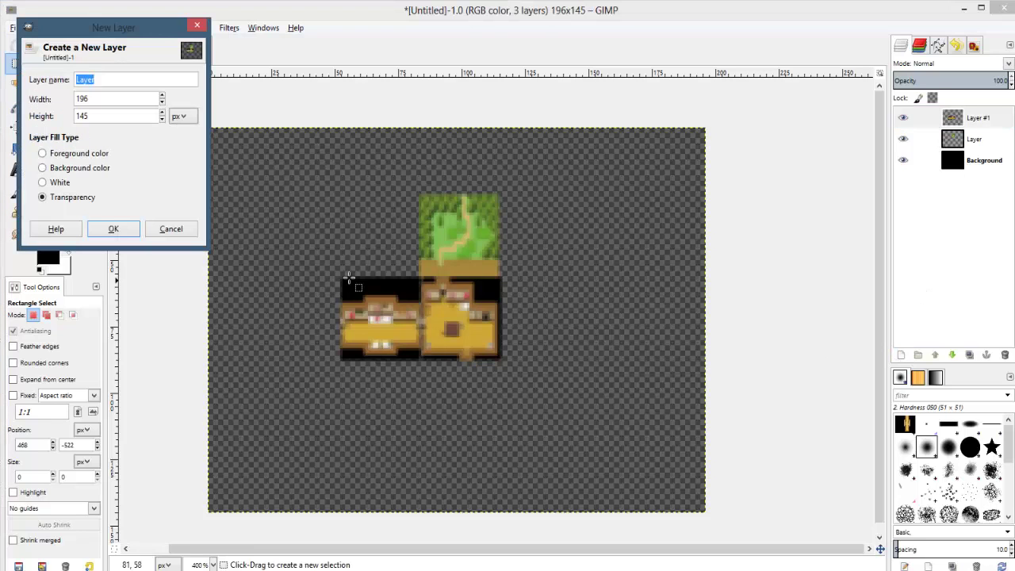
left_click(111, 230)
key("ctrl+v")
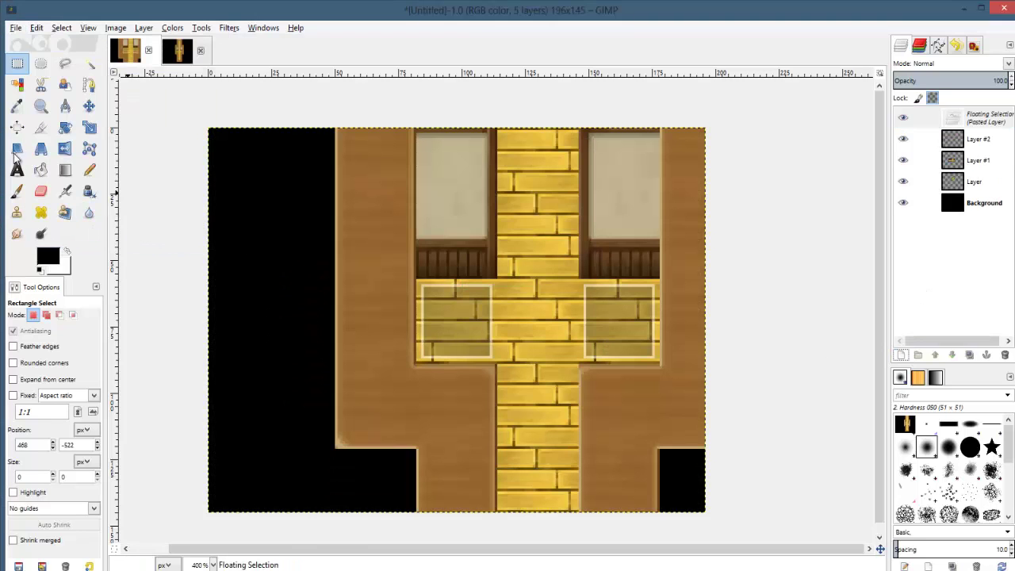
- Scale the pasted Hallway 2 map to 32 × 32 px
left_click(89, 127)
left_click(256, 206)
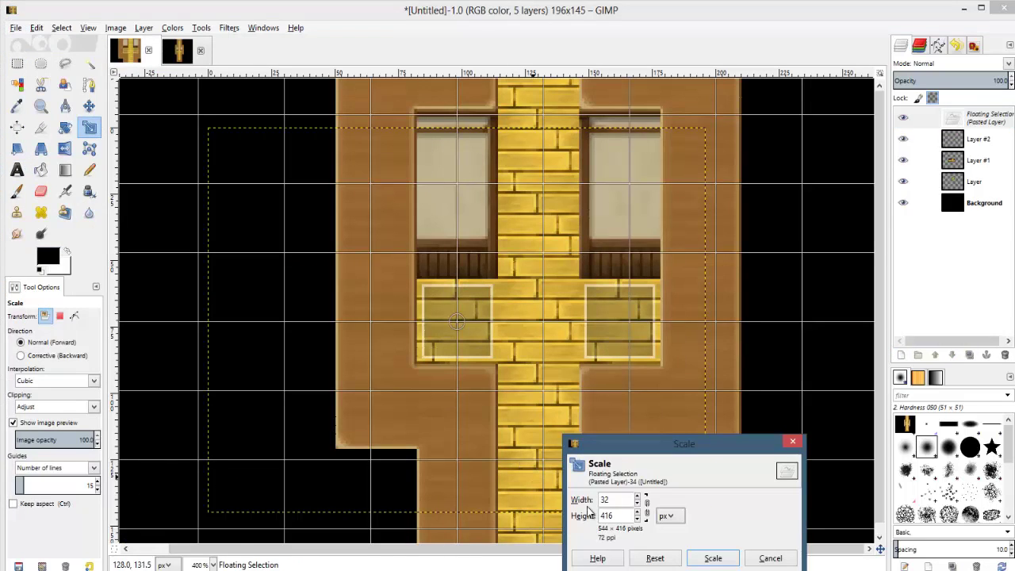
left_click(629, 515)
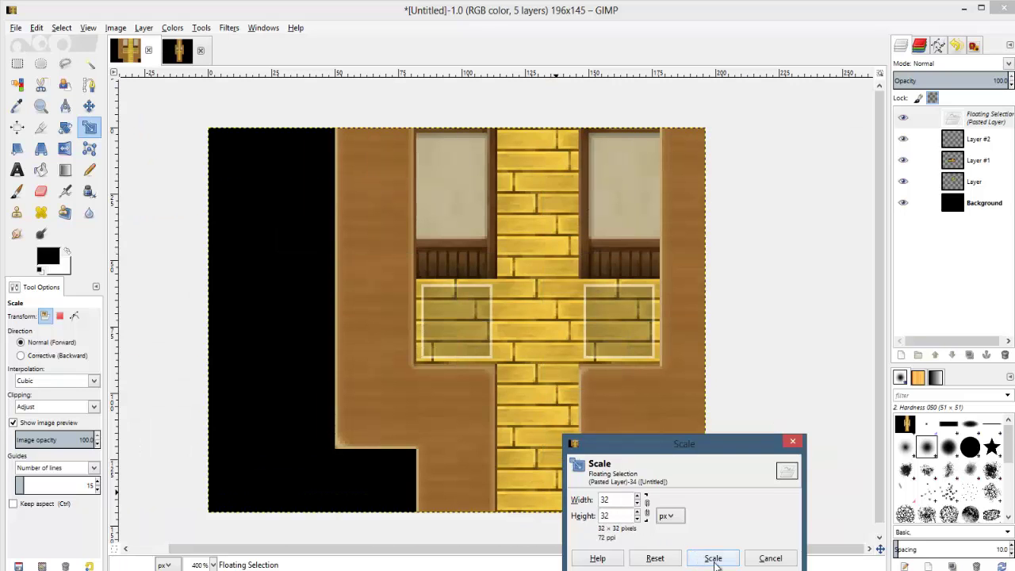
left_click(714, 558)
key("1")
key("r")
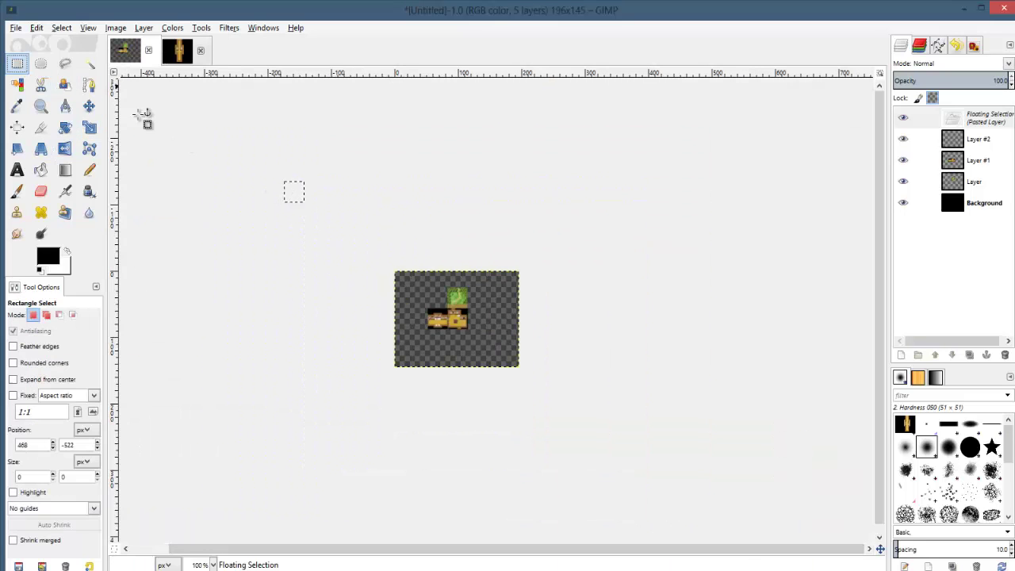
- Place the scaled Hallway 2 map flush below the Living Room map with sides aligned, and anchor it to Layer #2
left_click_drag(292, 192, 467, 350)
scroll(468, 349, "up", 5, "ctrl")
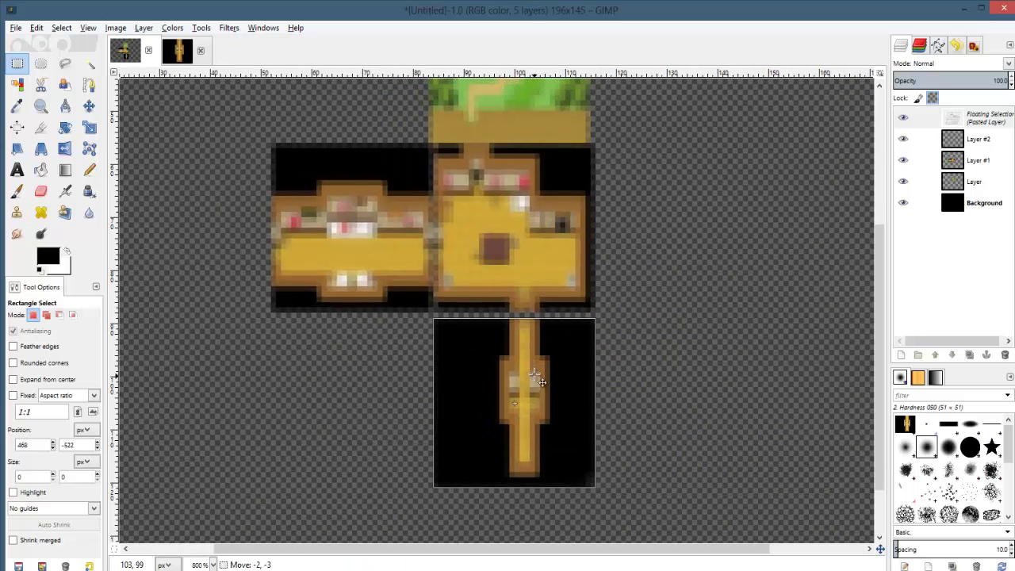
left_click_drag(542, 382, 540, 376)
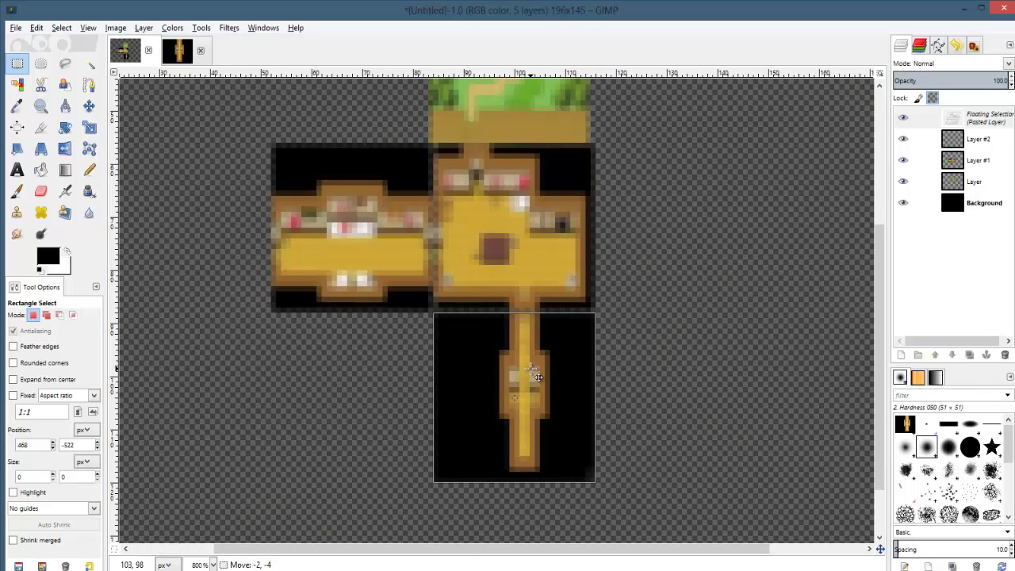
left_click(623, 276)
scroll(591, 372, "down", 4, "ctrl")
scroll(594, 376, "up", 2, "ctrl")
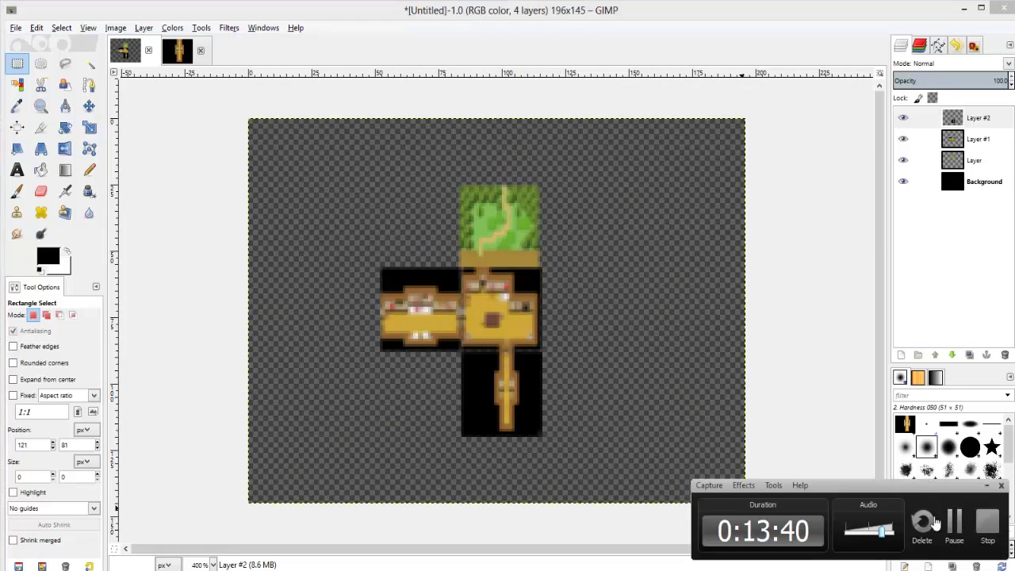
left_click(958, 521)
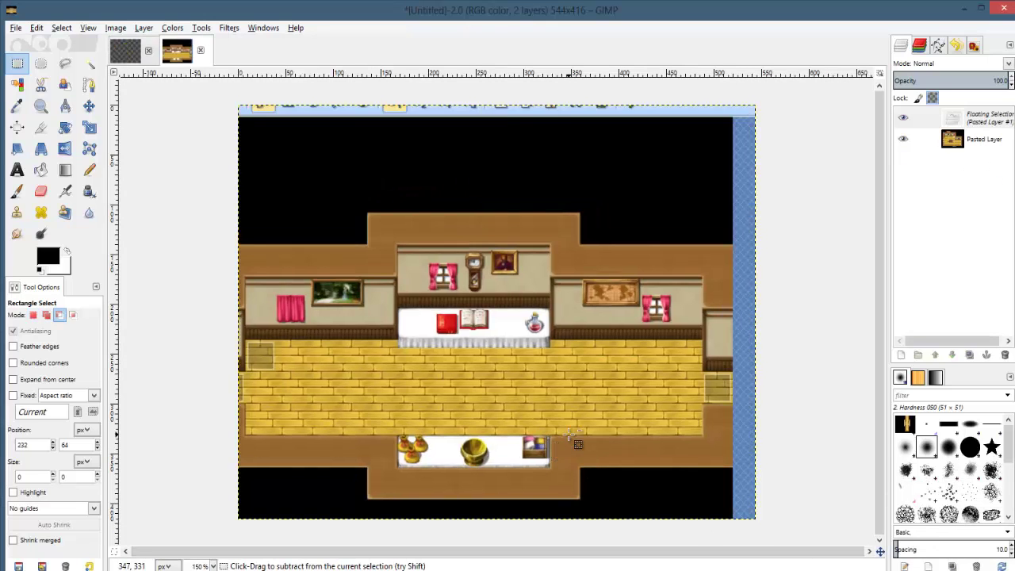
- Undo the pastes in the 544 × 416 map image back to the Living Room map and copy it
key("ctrl+z")
key("ctrl+z")
key("ctrl+z")
key("ctrl+z")
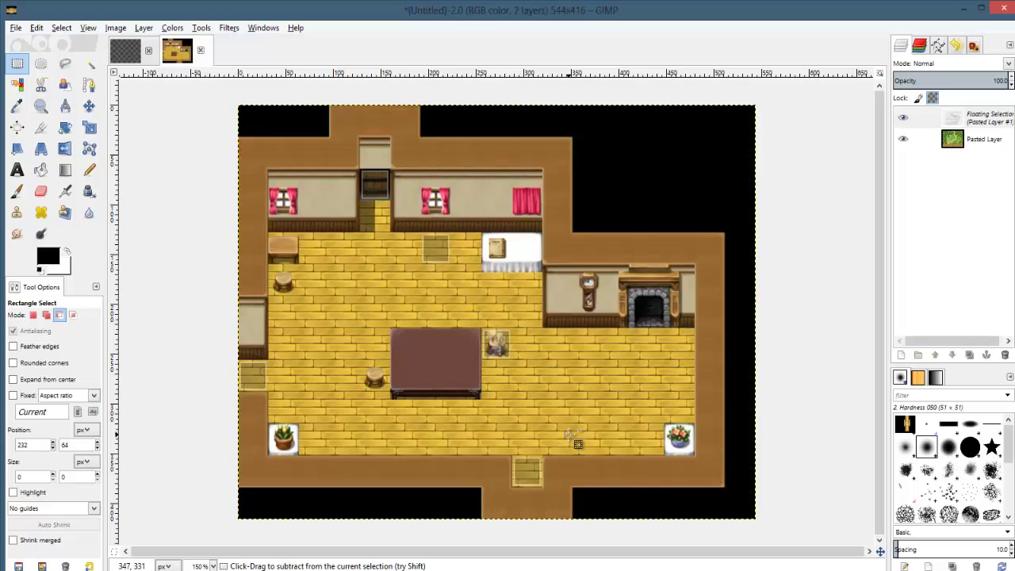
key("ctrl+z")
key("ctrl+c")
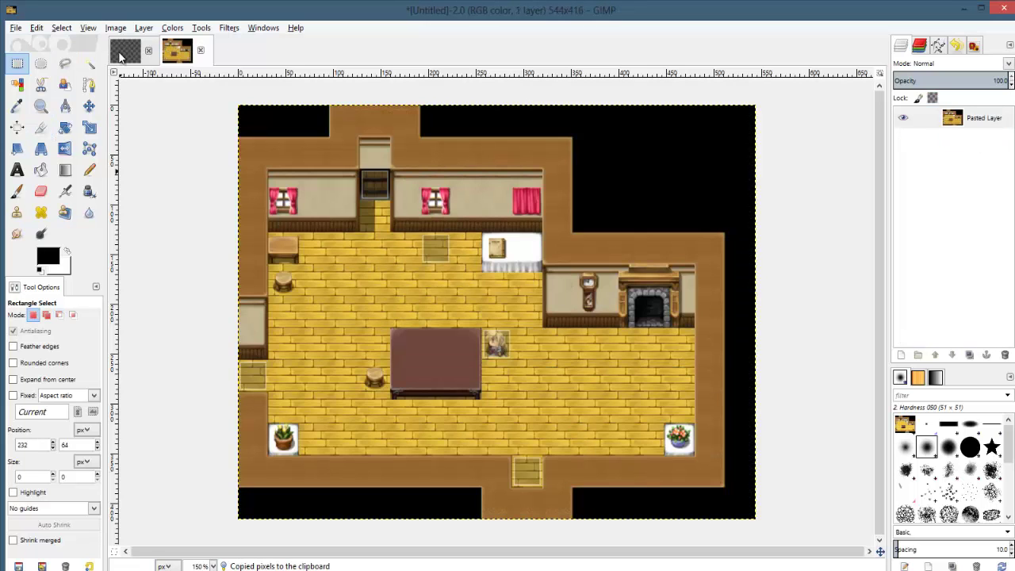
left_click(125, 50)
key("ctrl+v")
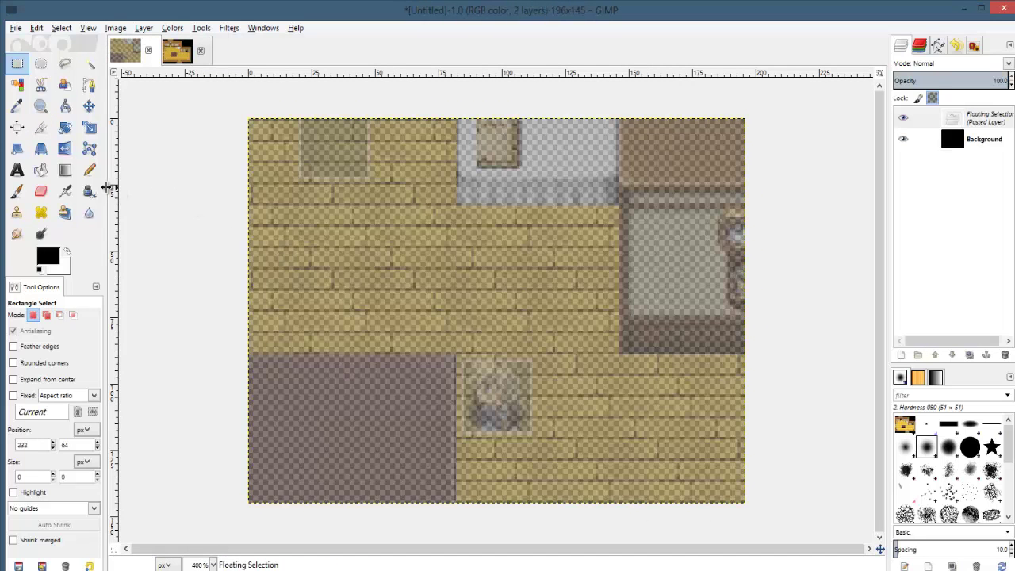
key("ctrl+z")
left_click(178, 51)
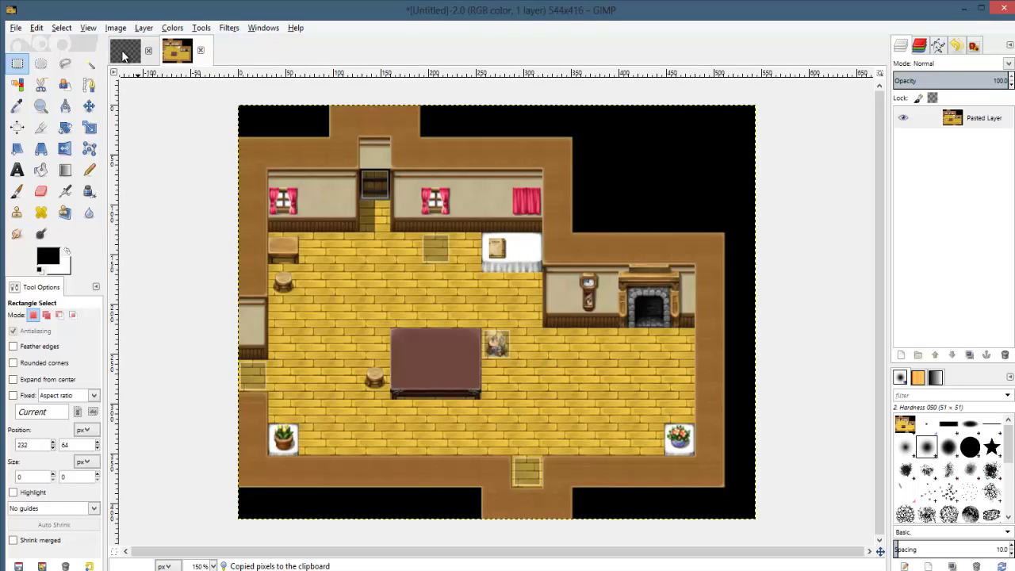
- Add a transparent 196 × 145 px layer to the overview image and paste the Living Room map
left_click(124, 51)
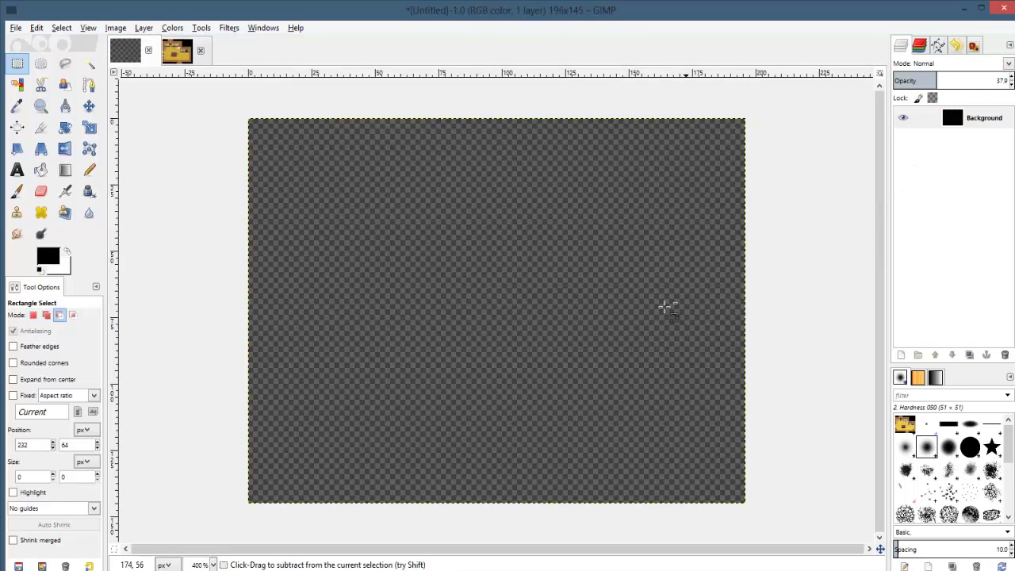
left_click(901, 356)
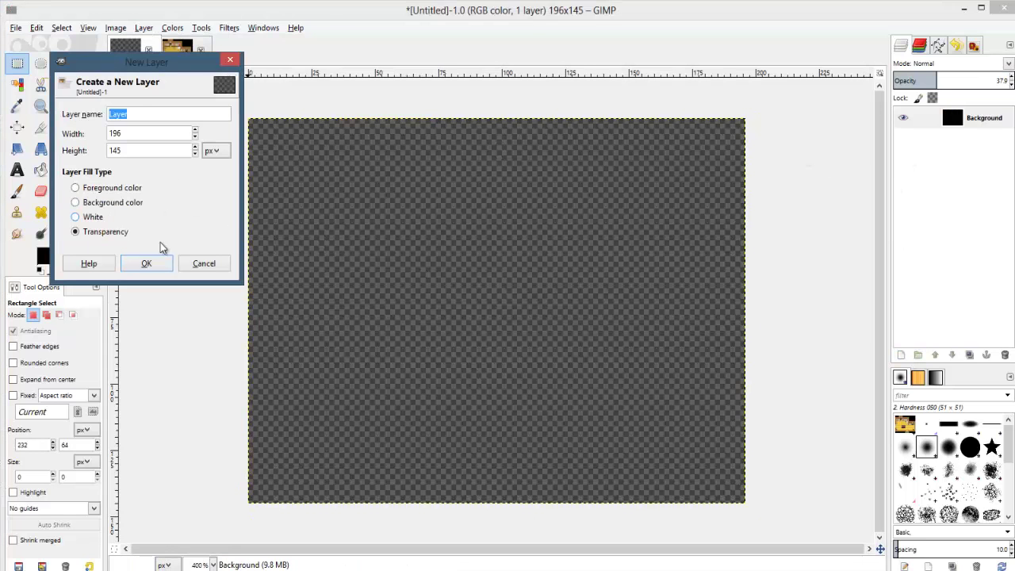
left_click(152, 265)
key("ctrl+v")
- Set the Scale tool's interpolation to None and scale the pasted Living Room map to 32 × 32 px
key("shift+s")
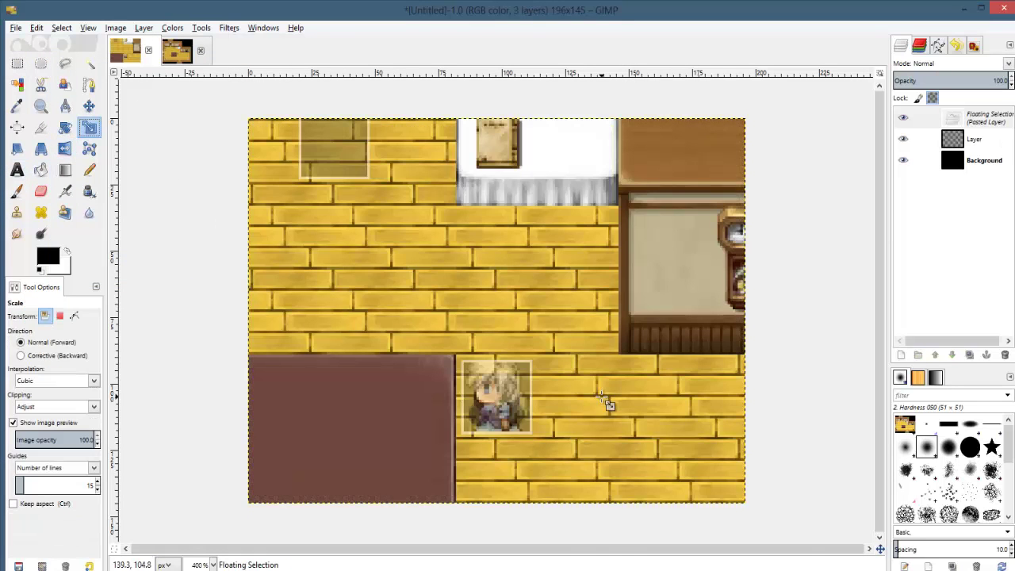
left_click(607, 404)
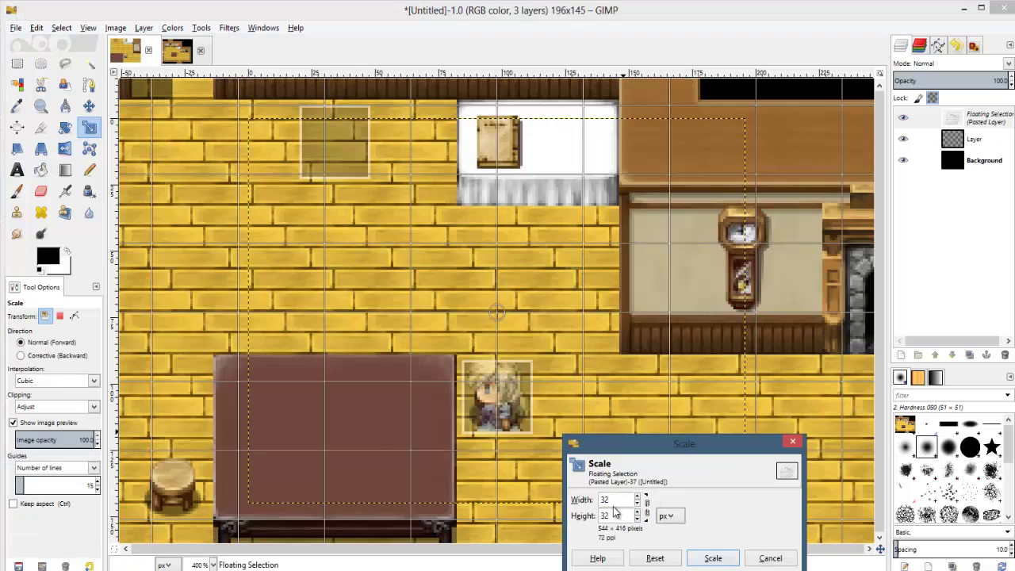
left_click(784, 561)
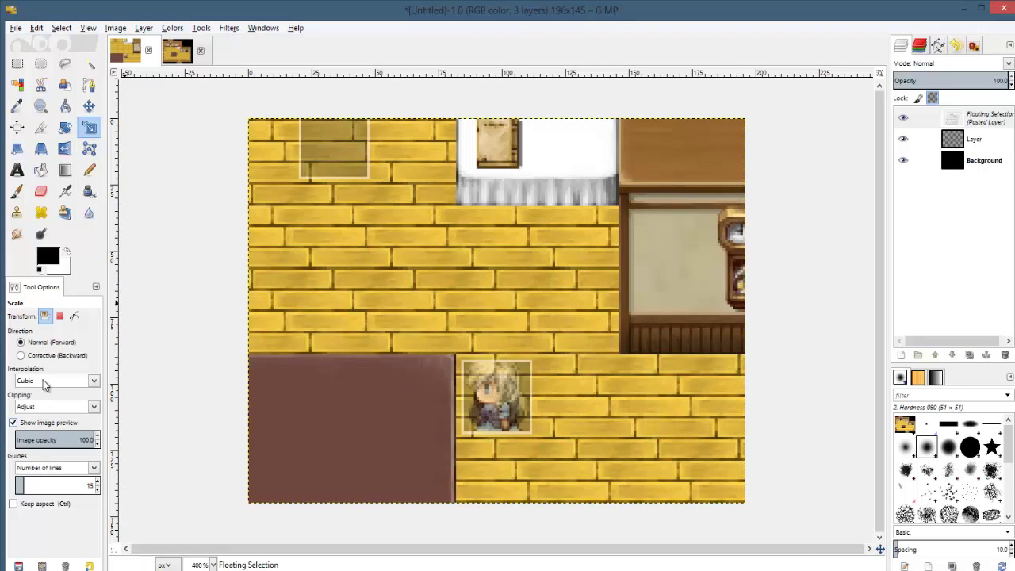
left_click(46, 383)
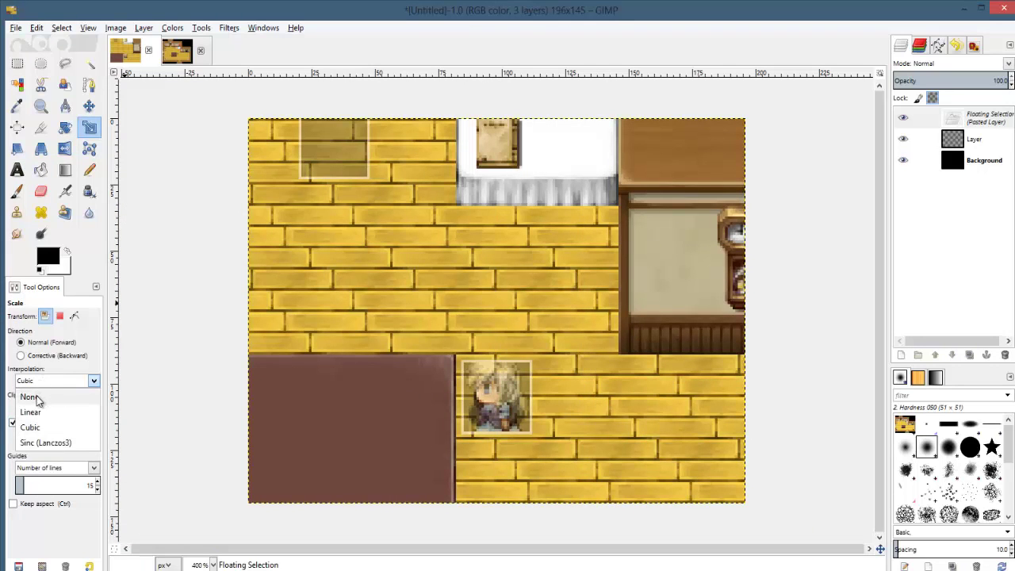
left_click(31, 397)
left_click(466, 317)
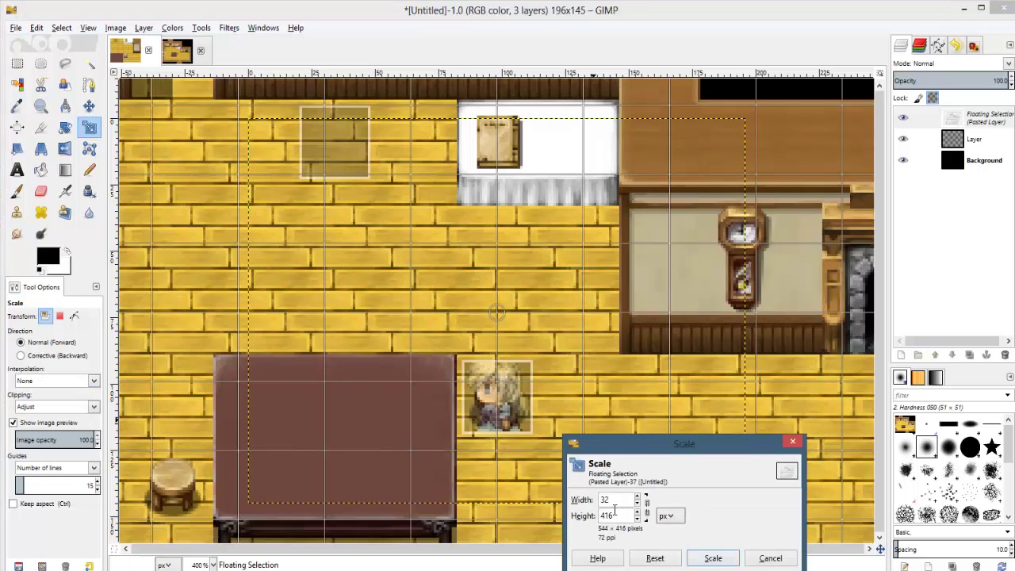
left_click(713, 559)
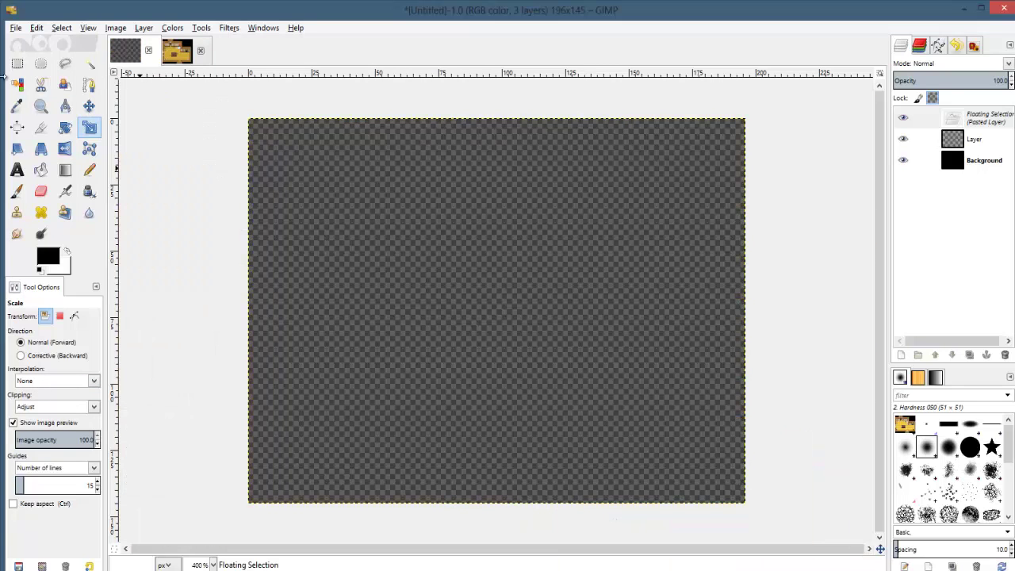
- Copy the scaled Living Room map, paste it at the centre of the overview canvas and anchor it to its layer
left_click(17, 63)
key("minus")
key("minus")
key("minus")
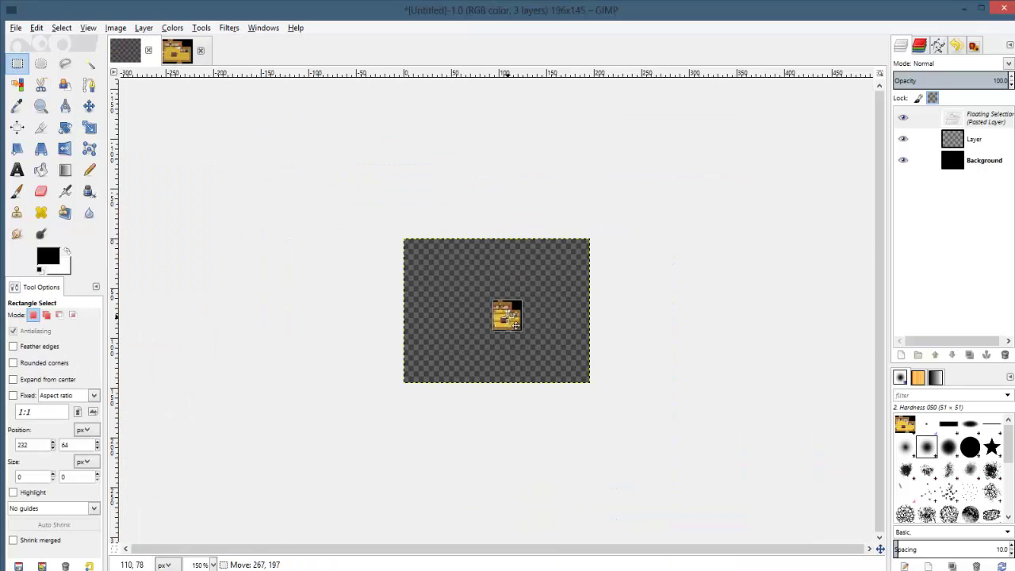
scroll(580, 324, "up", 3, "ctrl")
key("ctrl+c")
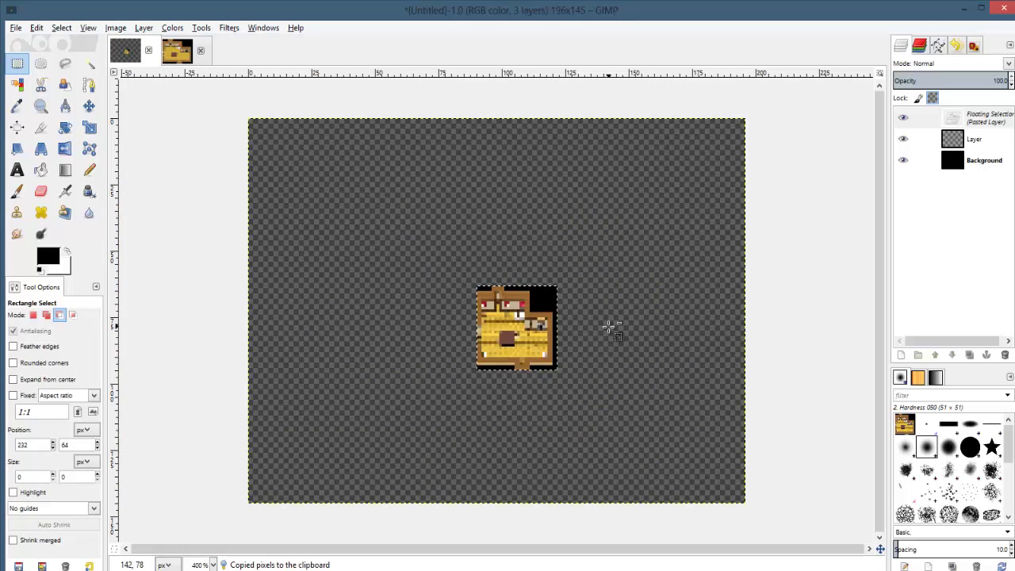
key("ctrl+z")
key("minus")
key("minus")
key("minus")
key("minus")
key("minus")
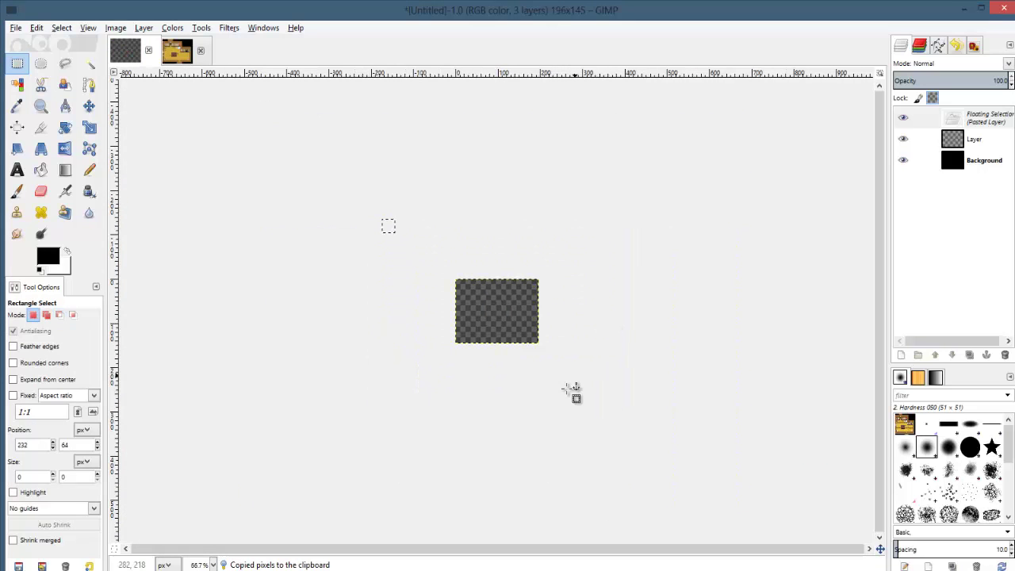
key("ctrl+h")
key("ctrl+v")
key("plus")
key("plus")
key("plus")
key("plus")
key("plus")
left_click(580, 368)
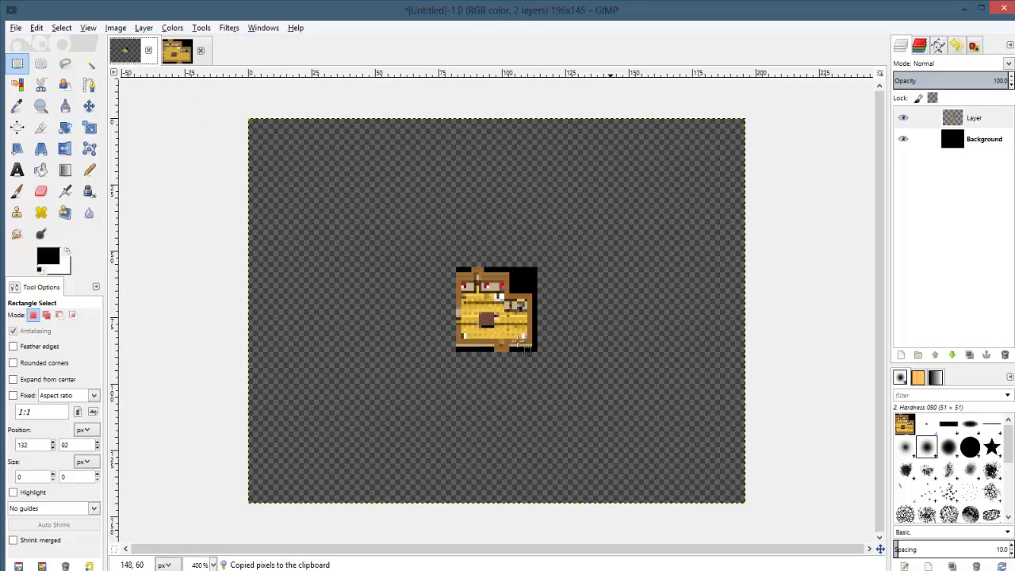
- Restore the Outside map in the 544 × 416 map image, copy it and return to the overview image
left_click(181, 61)
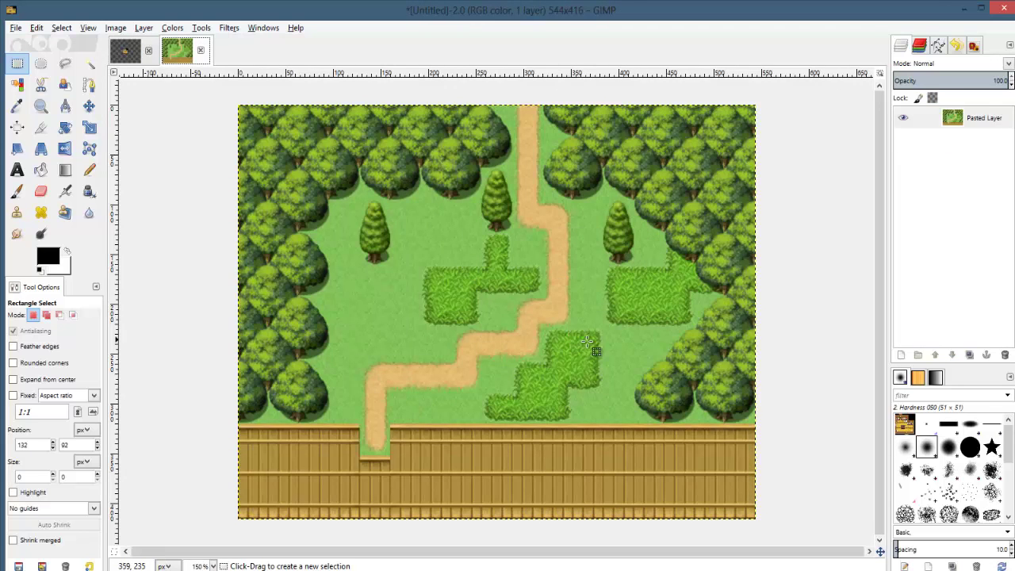
key("ctrl+c")
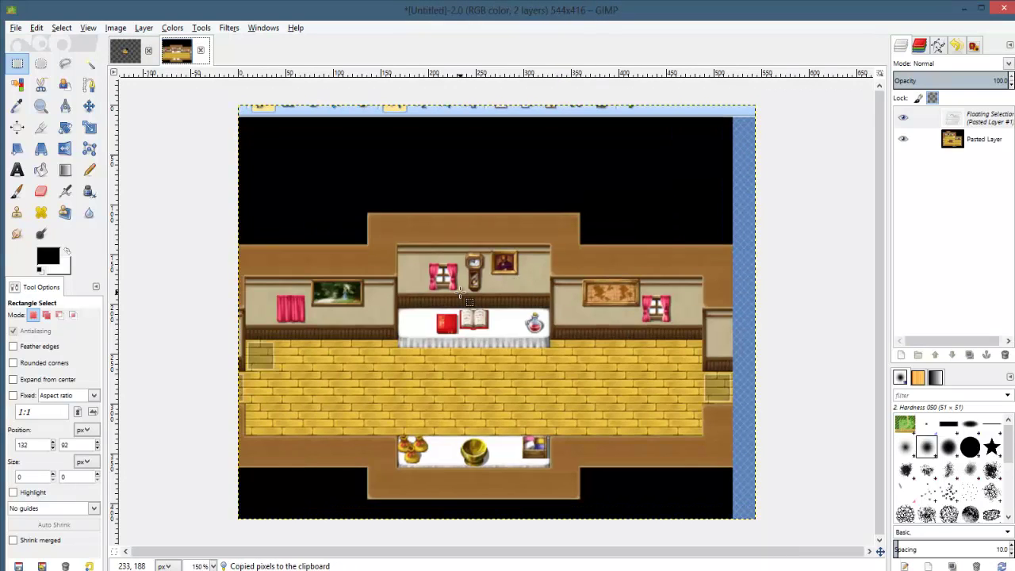
left_click(129, 52)
key("1")
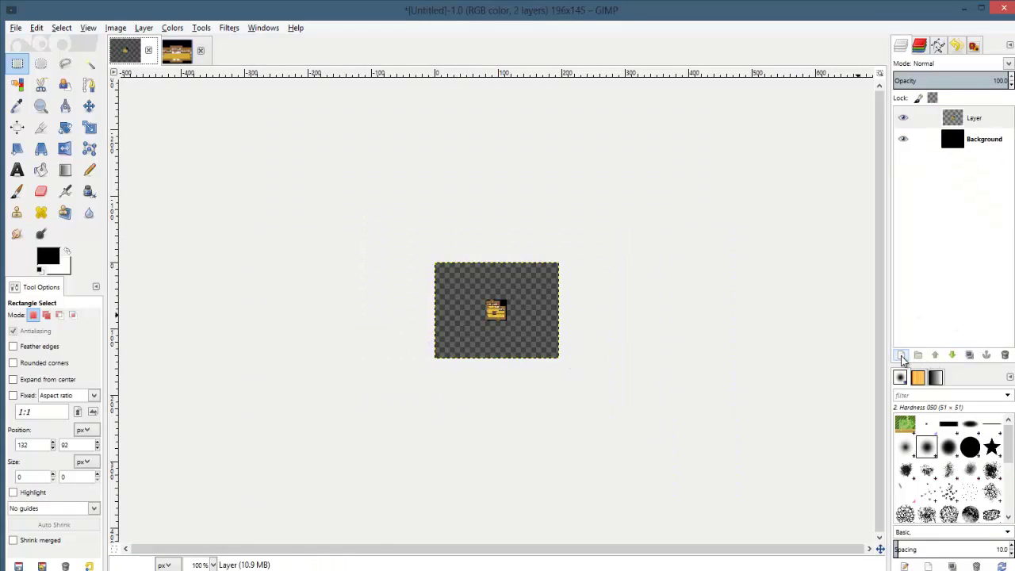
key("ctrl+v")
left_click(901, 355)
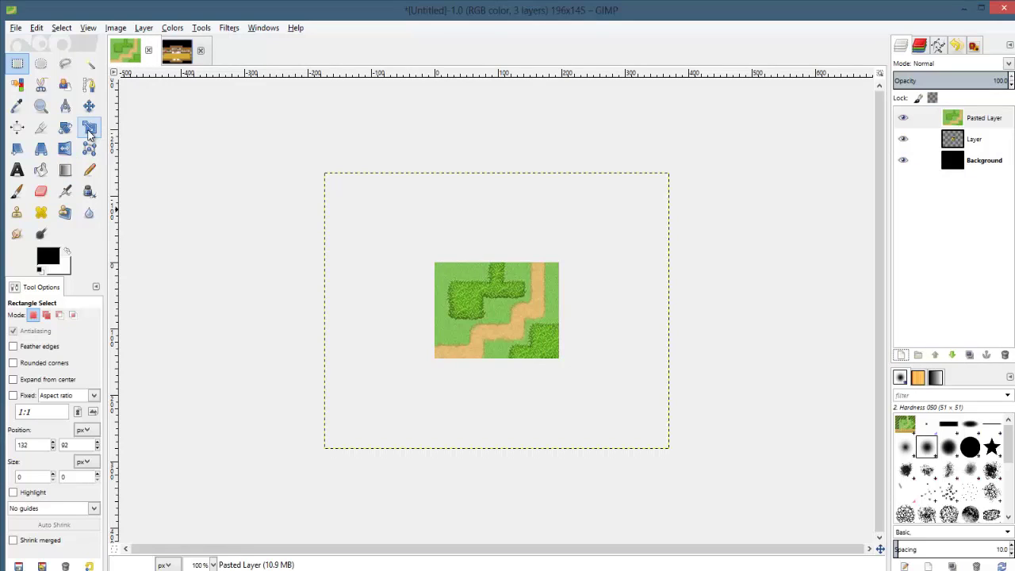
key("ctrl+z")
key("ctrl+z")
- Add a transparent 196 × 145 px layer to the overview image and paste the Outside map onto it
left_click(901, 355)
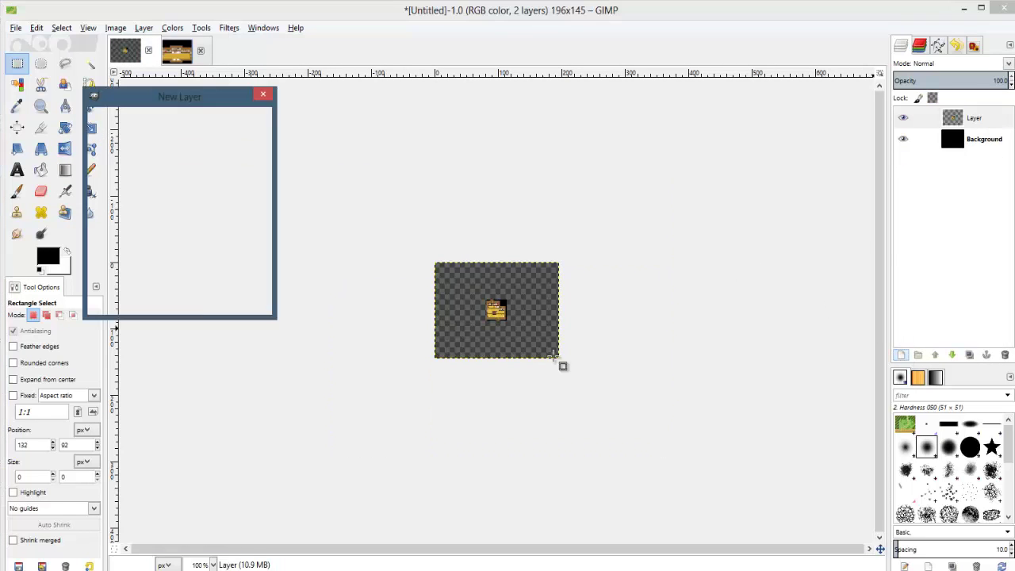
left_click(179, 294)
key("ctrl+v")
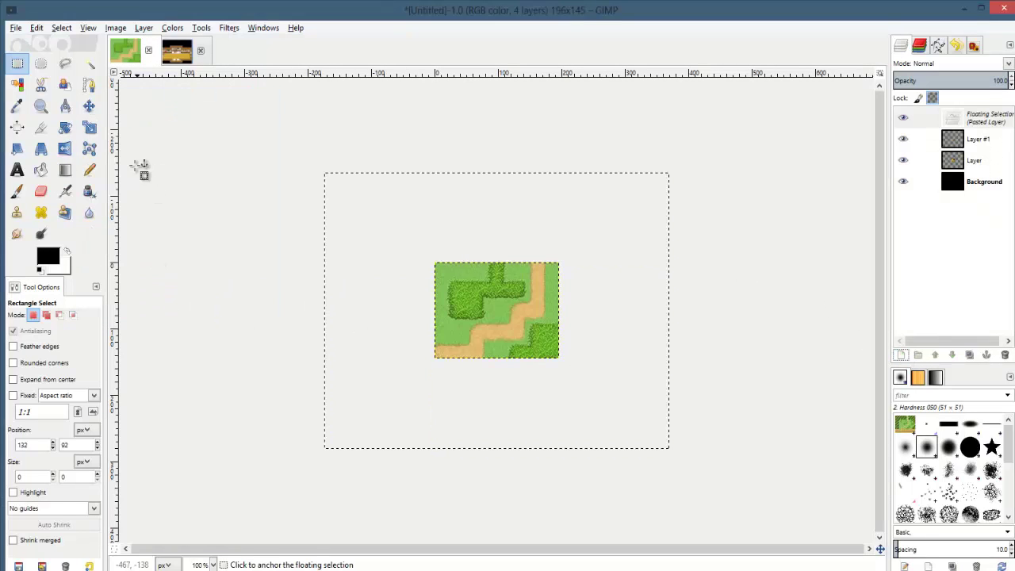
- Scale the pasted Outside map to 32 × 32 px with interpolation set to None
left_click(92, 130)
left_click(457, 295)
type("32")
left_click(624, 515)
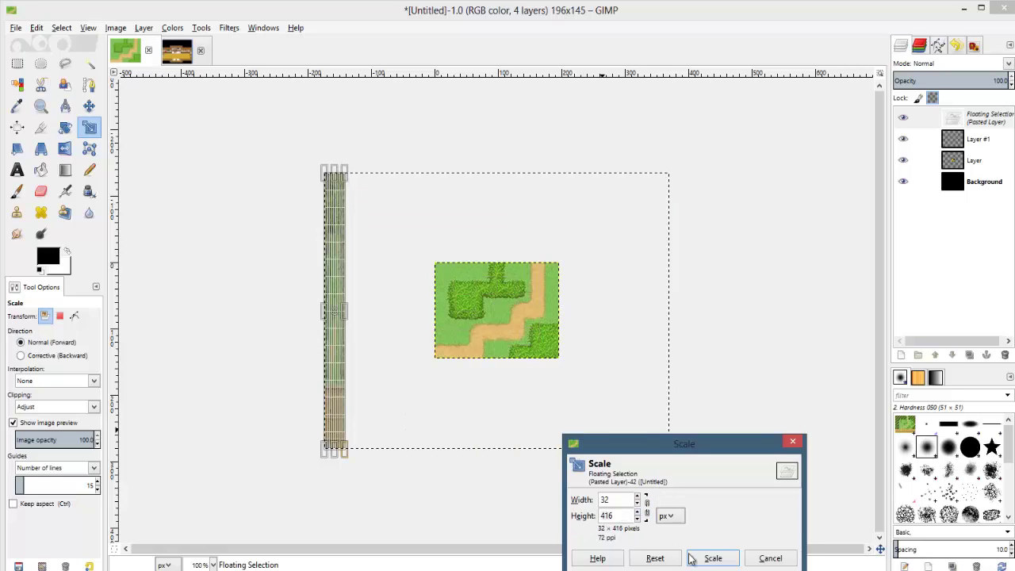
type("32")
left_click(712, 558)
- Copy the scaled Outside map and paste it at the centre of the overview canvas
left_click(16, 65)
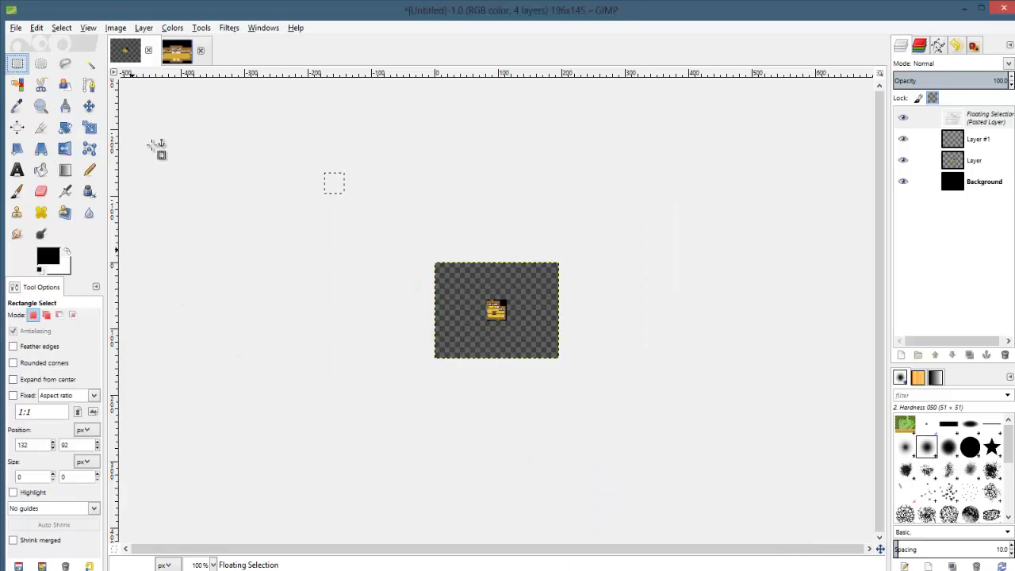
key("ctrl+c")
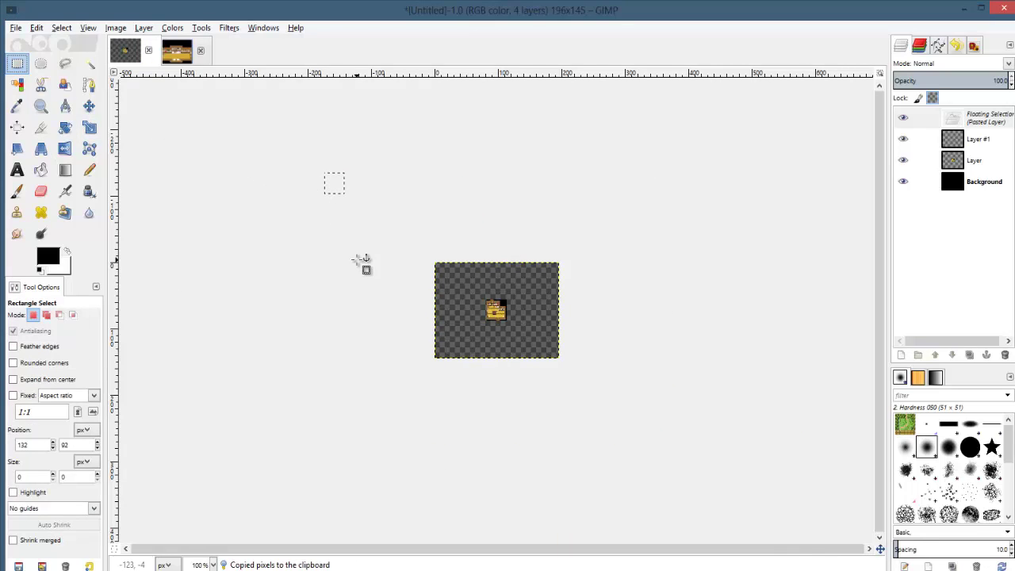
left_click(356, 259)
key("ctrl+v")
scroll(500, 317, "up", 4, "ctrl")
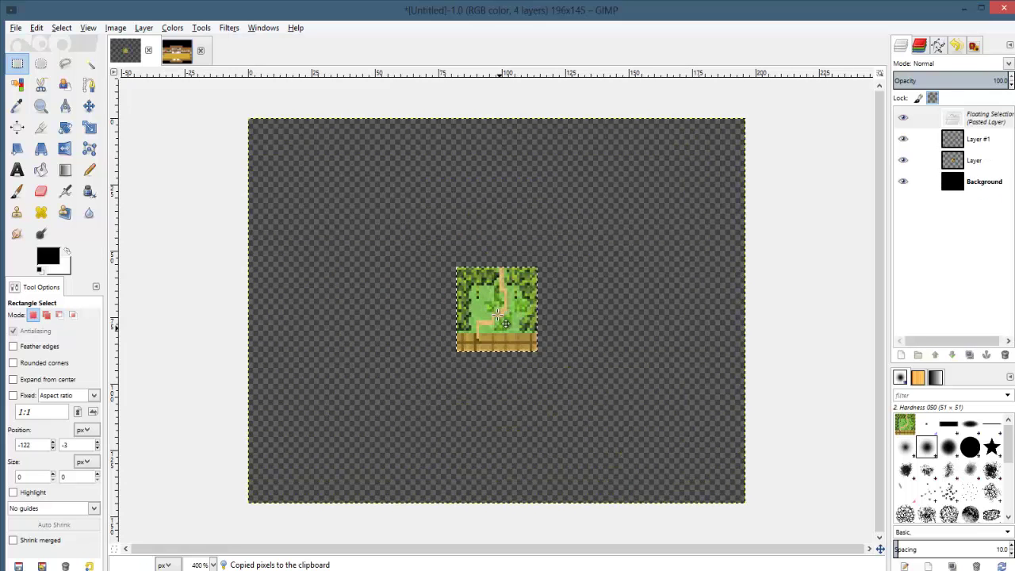
- Move the pasted Outside map up until it sits directly above the Living Room map and anchor it to its layer
key("Up")
key("Up")
key("Up")
key("Up")
key("Up")
key("Up")
key("Up")
key("Up")
key("Up")
key("Up")
key("Up")
key("Up")
key("Up")
key("Up")
key("Up")
key("Up")
key("Up")
key("Up")
key("Up")
key("Up")
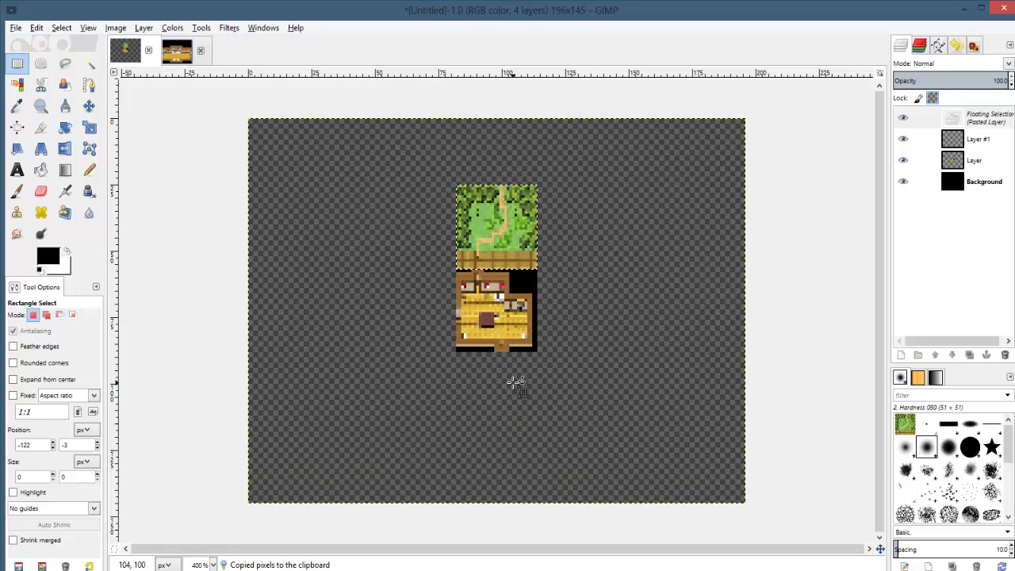
key("Up")
key("Up")
key("Up")
key("Up")
key("Up")
left_click(603, 374)
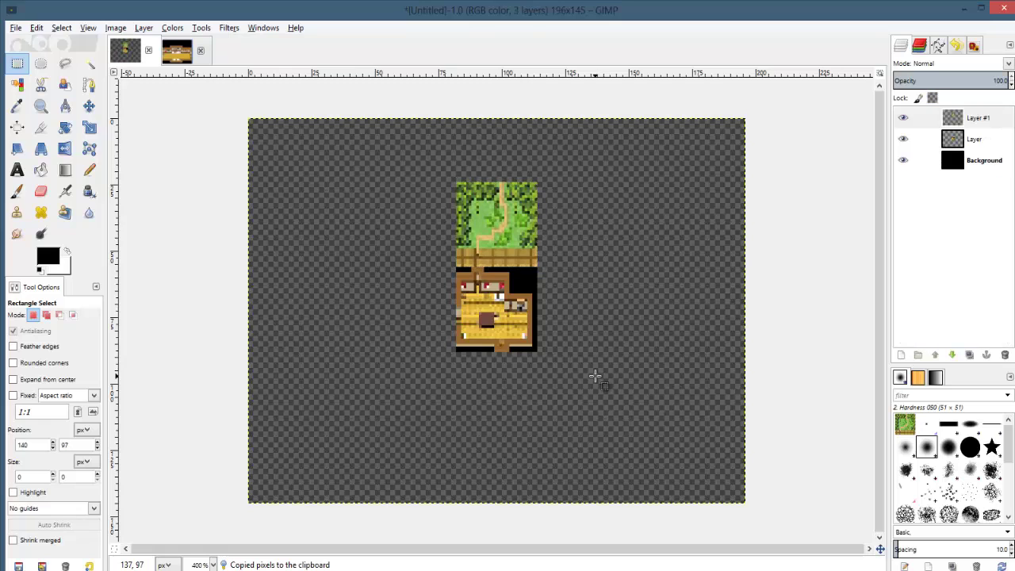
- Switch to RPG Maker VX Ace to check the Living Room map's exits and return to GIMP
scroll(586, 377, "down", 4, "ctrl")
scroll(578, 382, "up", 1, "ctrl")
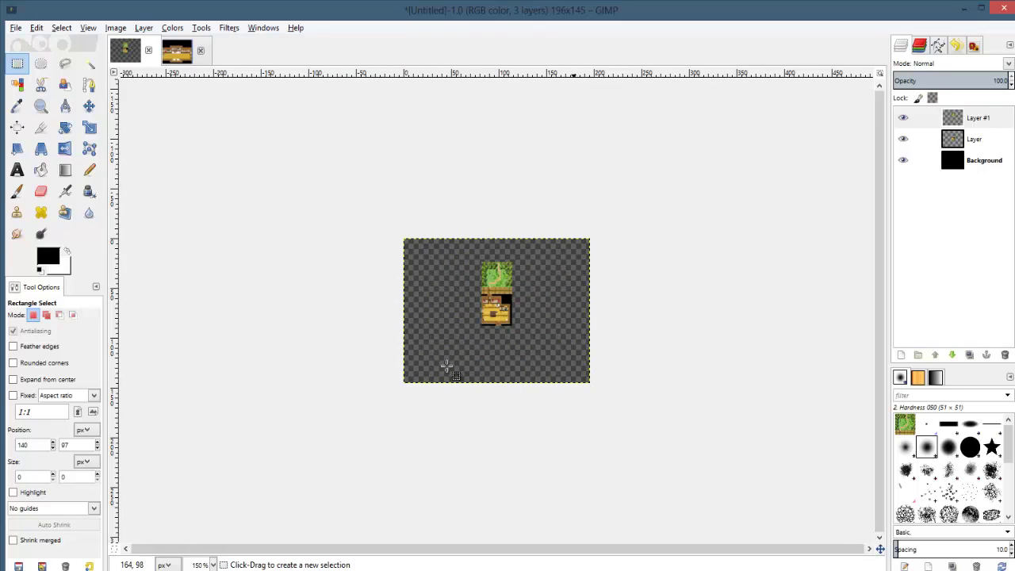
scroll(518, 278, "up", 5, "ctrl")
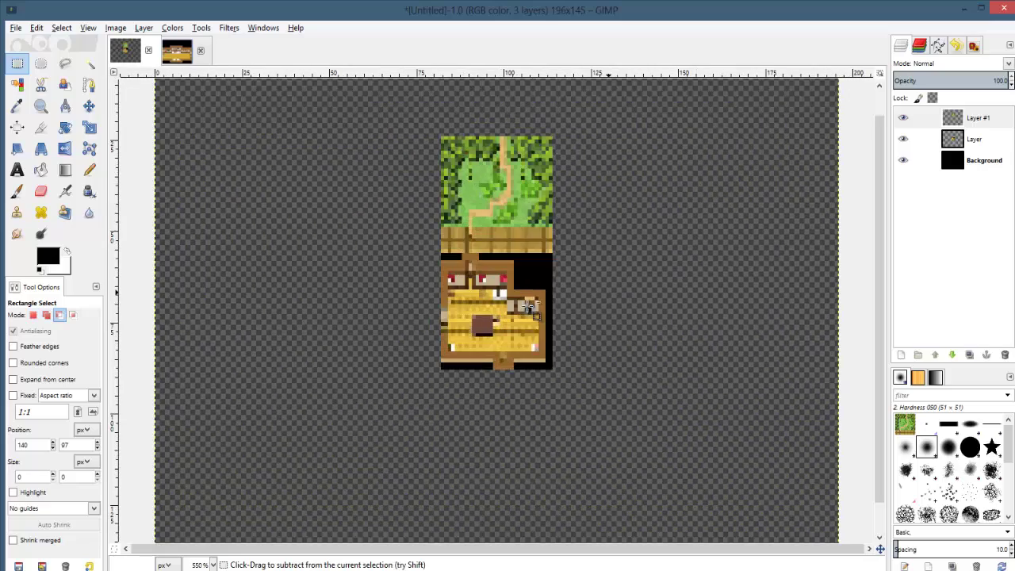
key("alt+Tab")
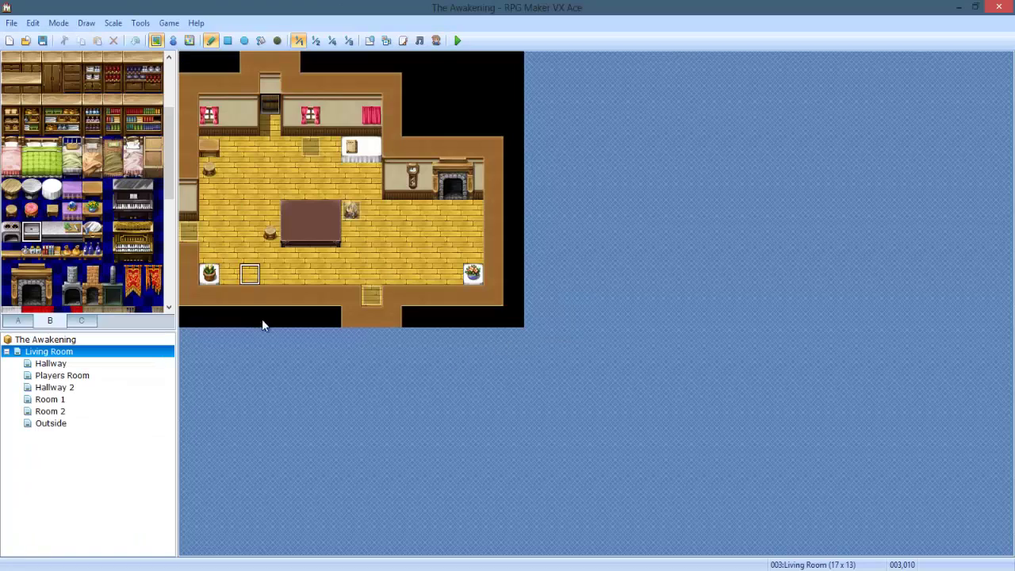
key("alt+Tab")
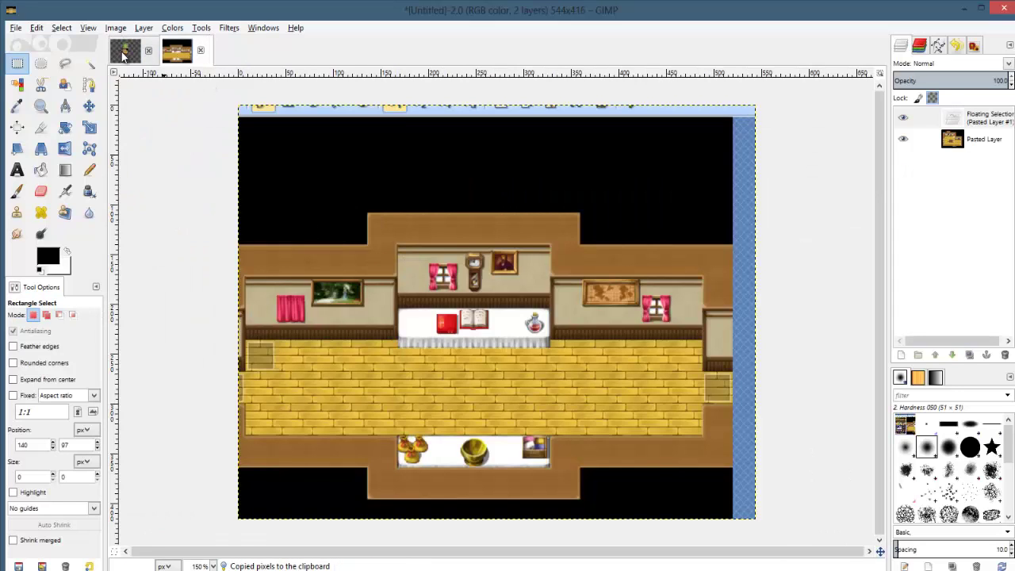
- Restore the aligned hallway map with exits on both sides in the 544 × 416 map image and anchor it
key("ctrl+z")
key("ctrl+y")
key("ctrl+y")
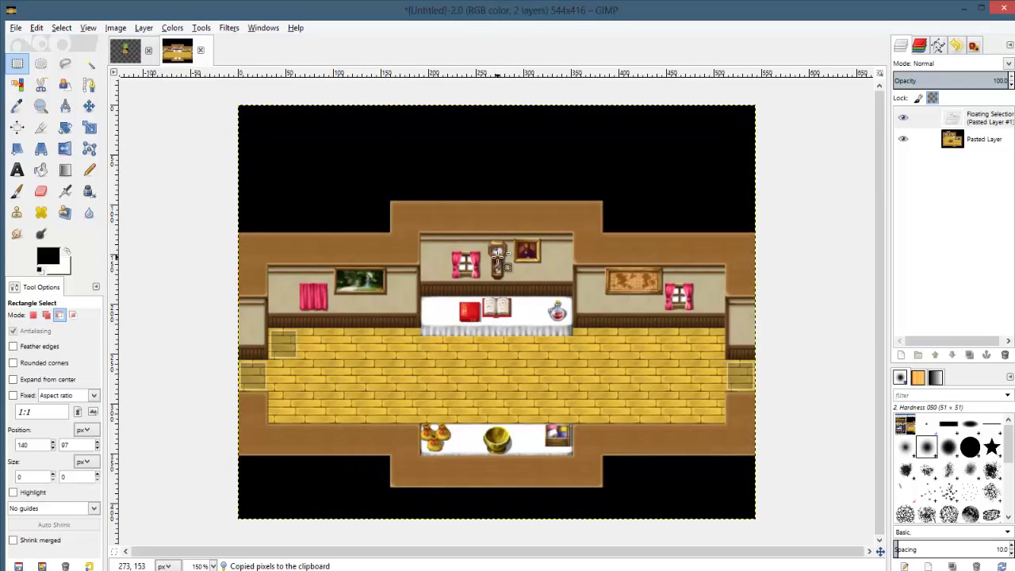
left_click(129, 54)
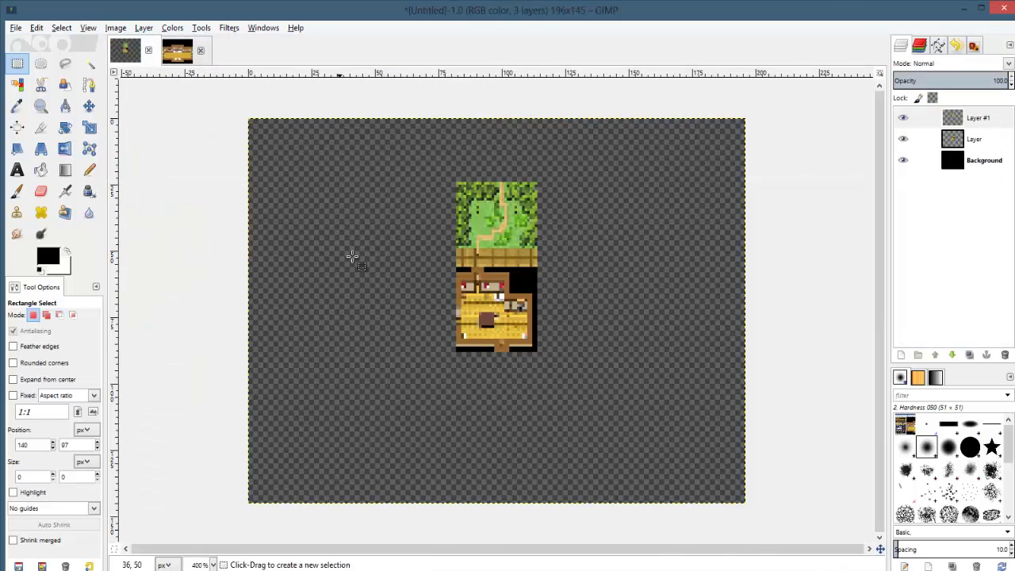
left_click(177, 50)
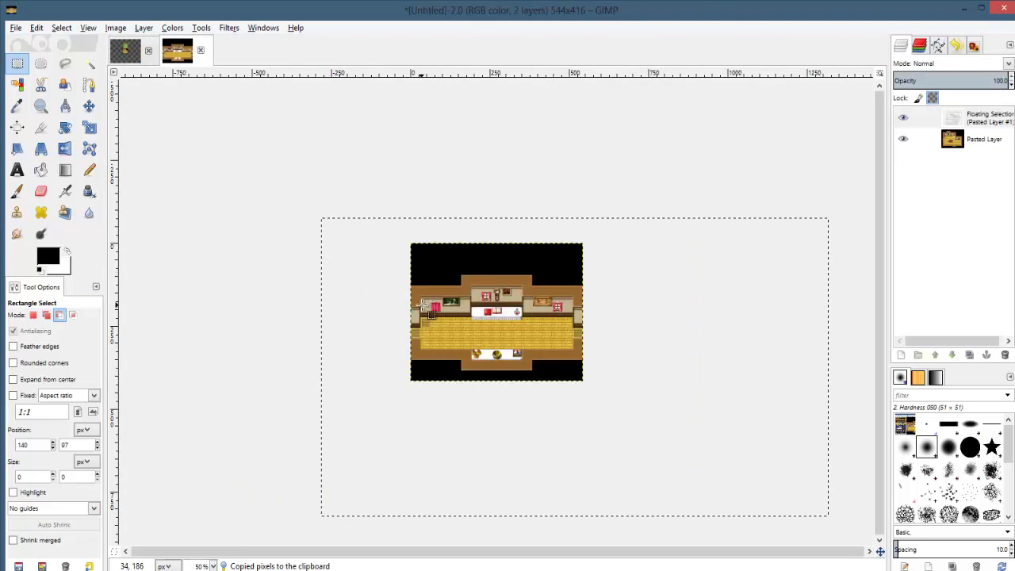
key("1")
left_click(323, 87)
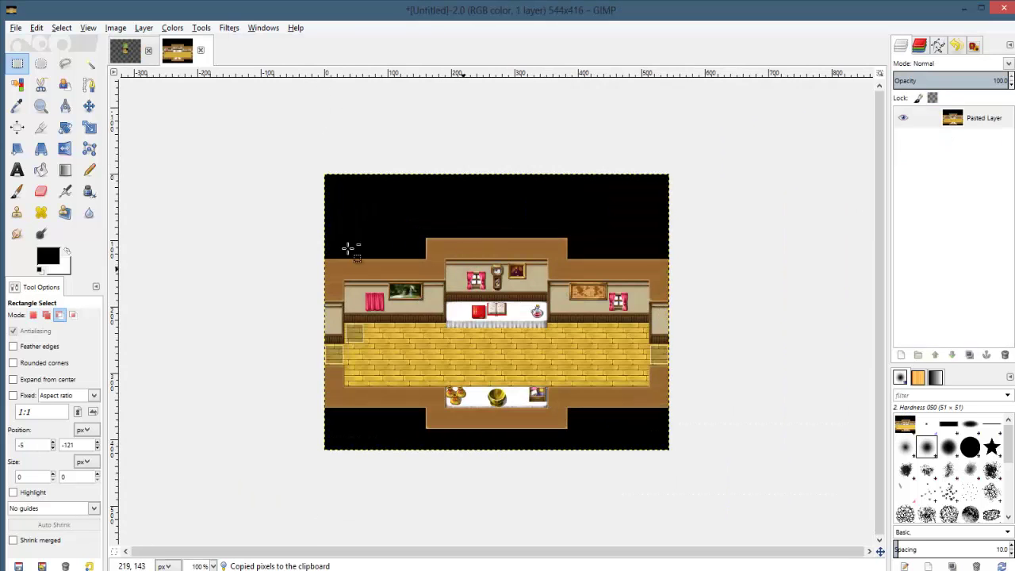
left_click(115, 53)
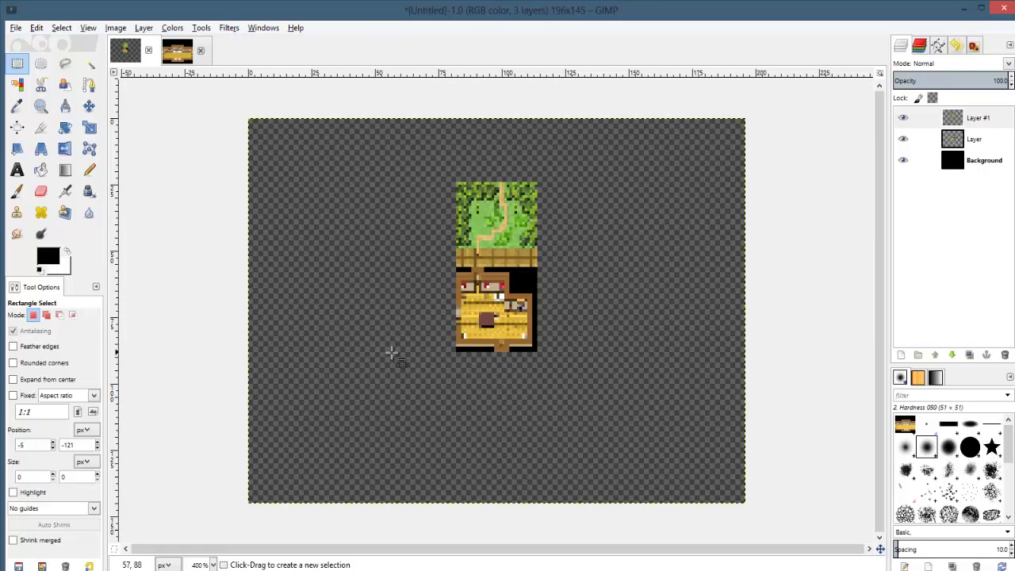
left_click(178, 51)
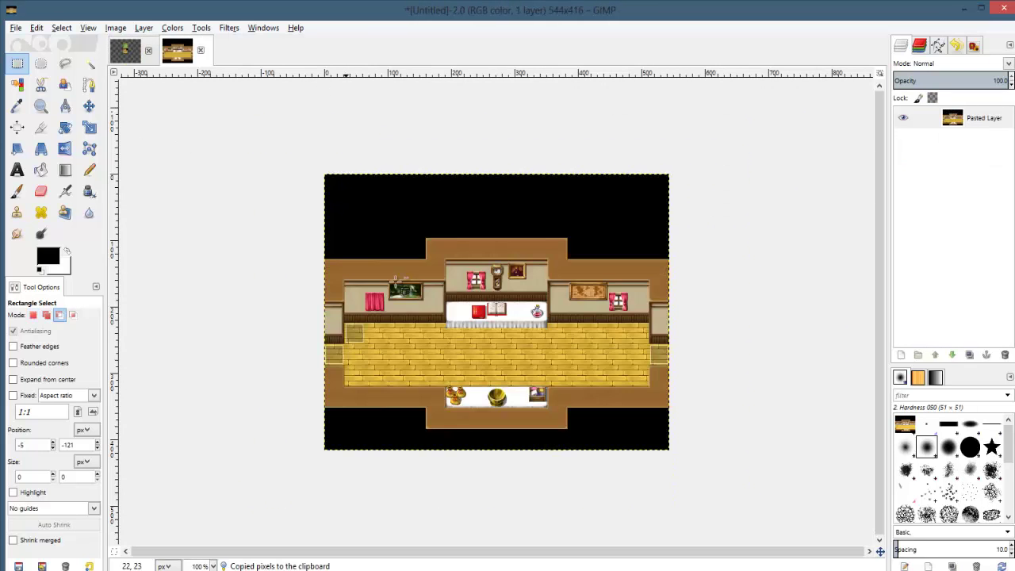
key("ctrl+v")
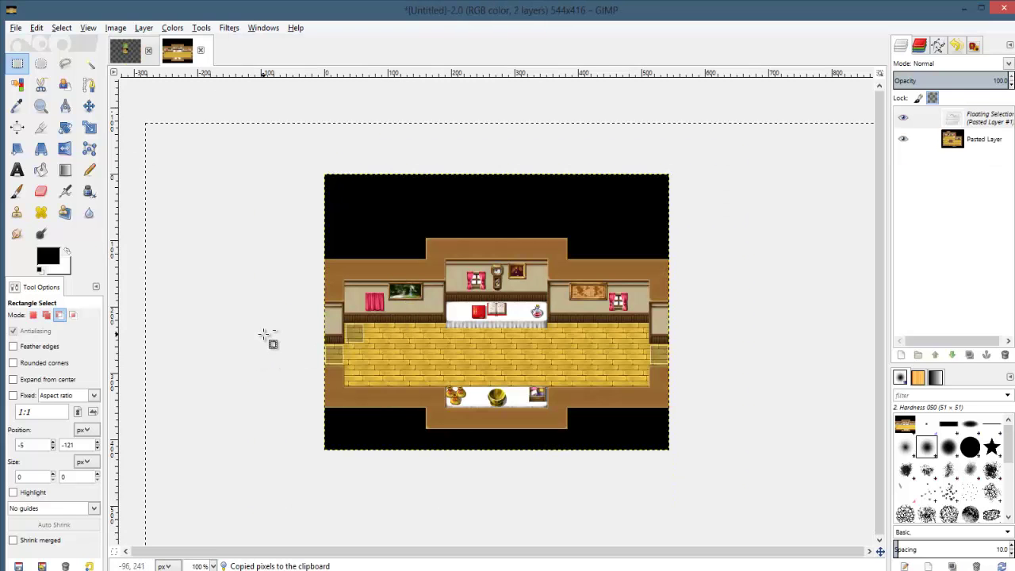
left_click(137, 51)
scroll(494, 386, "up", 1, "ctrl")
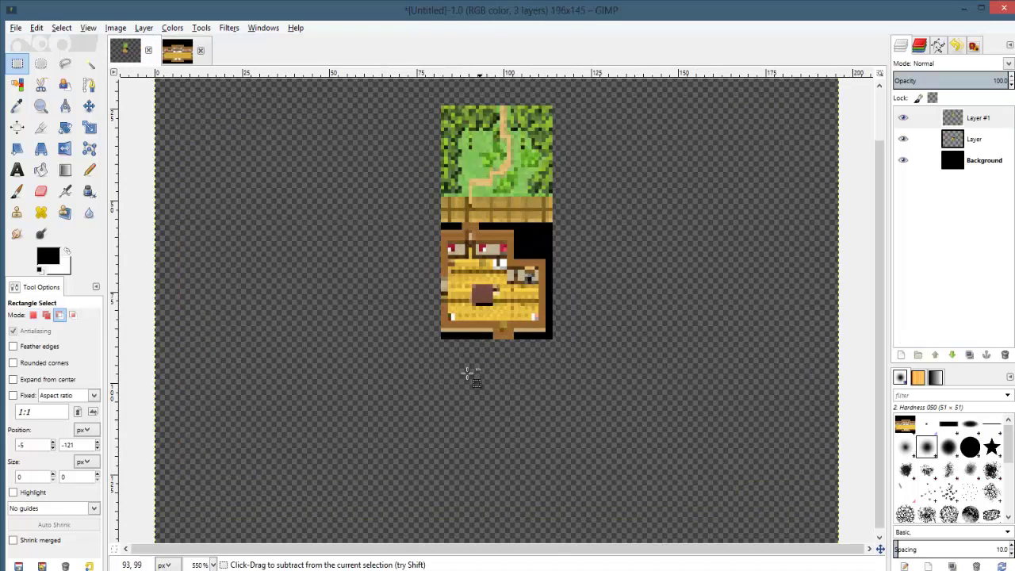
key("ctrl+c")
scroll(463, 334, "down", 3, "ctrl")
key("ctrl+v")
key("ctrl+z")
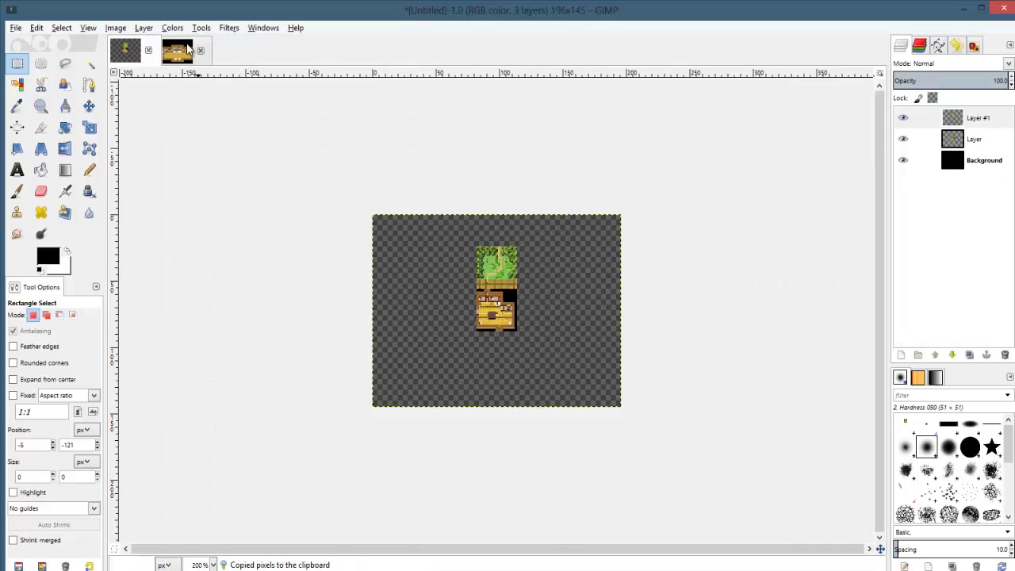
left_click(181, 51)
key("ctrl+c")
key("alt+1")
key("ctrl+v")
key("2")
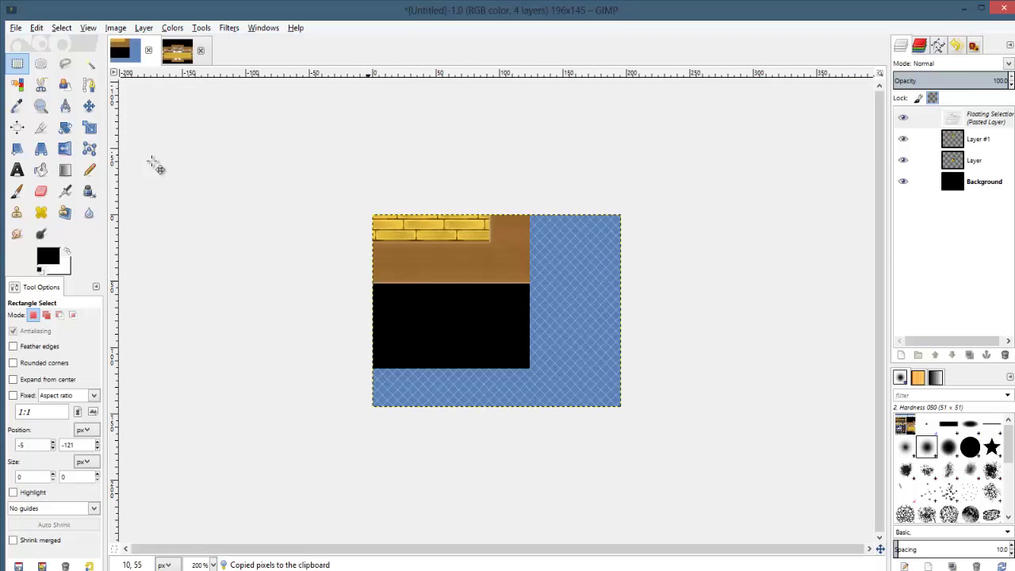
key("ctrl+z")
- Anchor the floating hallway map in the 544 × 416 map image, copy it and return to the overview image
left_click(183, 59)
scroll(365, 221, "down", 2, "ctrl")
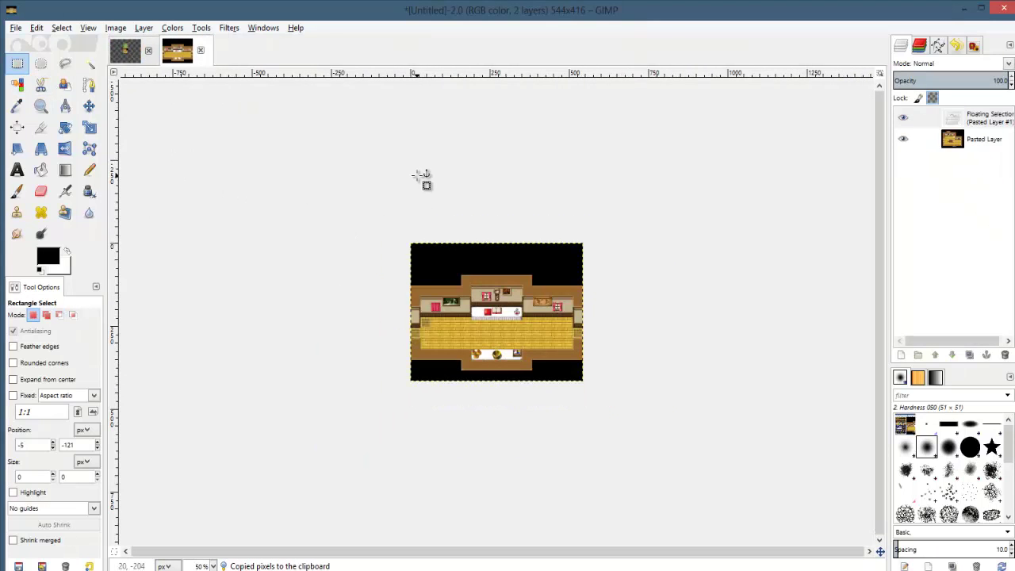
key("ctrl+z")
left_click(130, 53)
scroll(323, 257, "up", 3, "ctrl")
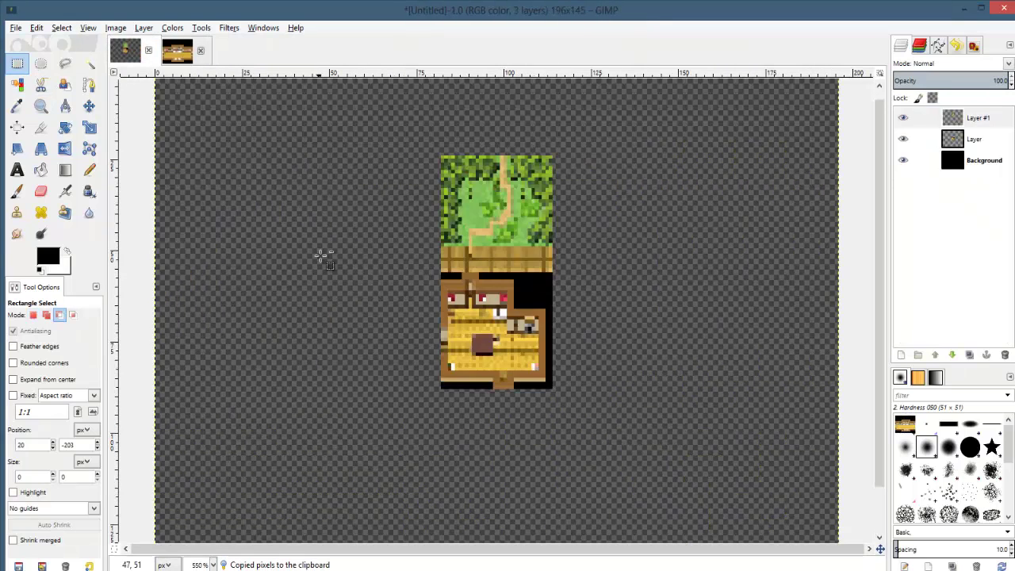
key("ctrl+v")
key("2")
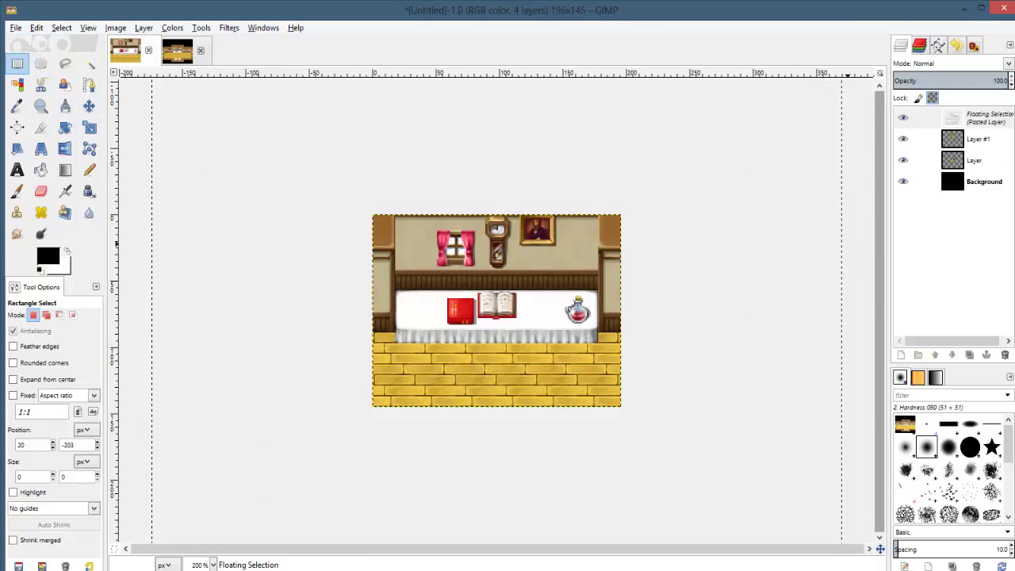
key("ctrl+z")
- Add another transparent 196 × 145 px layer to the overview image and paste the hallway map onto it
left_click(900, 357)
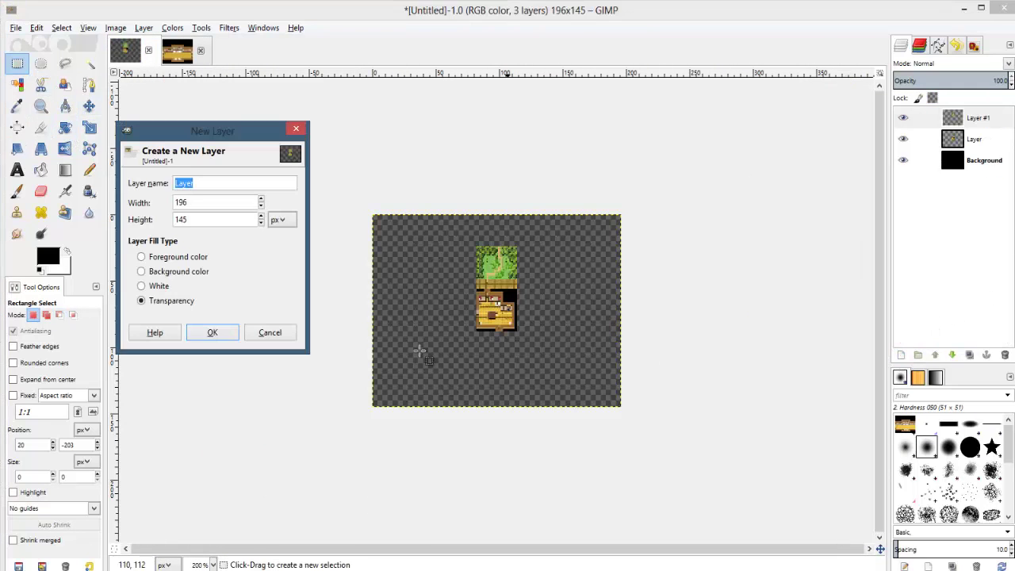
left_click(219, 334)
key("ctrl+v")
- Scale the pasted hallway map to 32 × 32 px with interpolation set to None
left_click(89, 127)
left_click(497, 310)
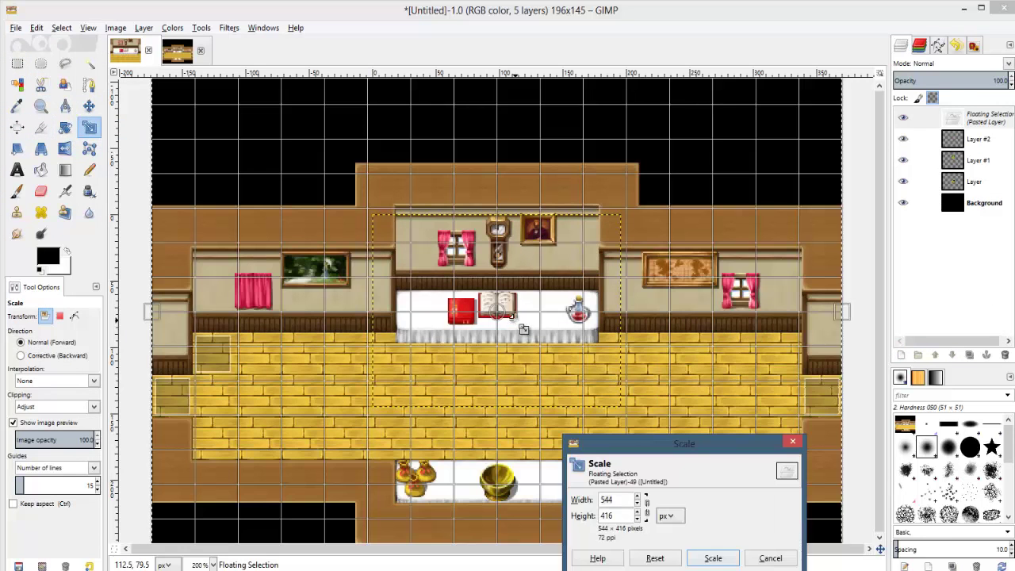
key("Tab")
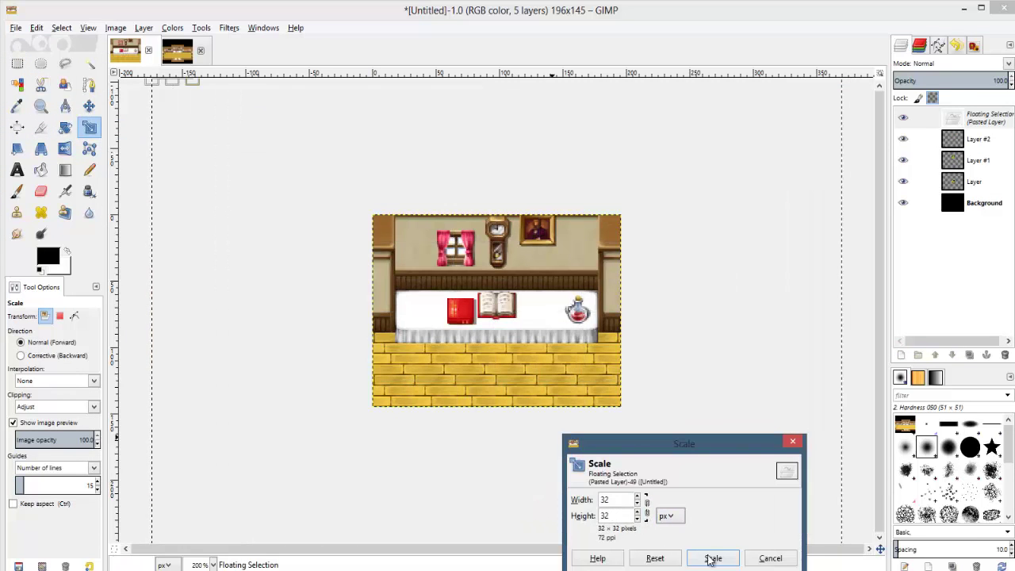
left_click(713, 558)
- Move the scaled hallway map flush against the Living Room map's left edge, level with it, and anchor it to its layer
left_click(18, 63)
middle_click_drag(309, 185, 438, 271)
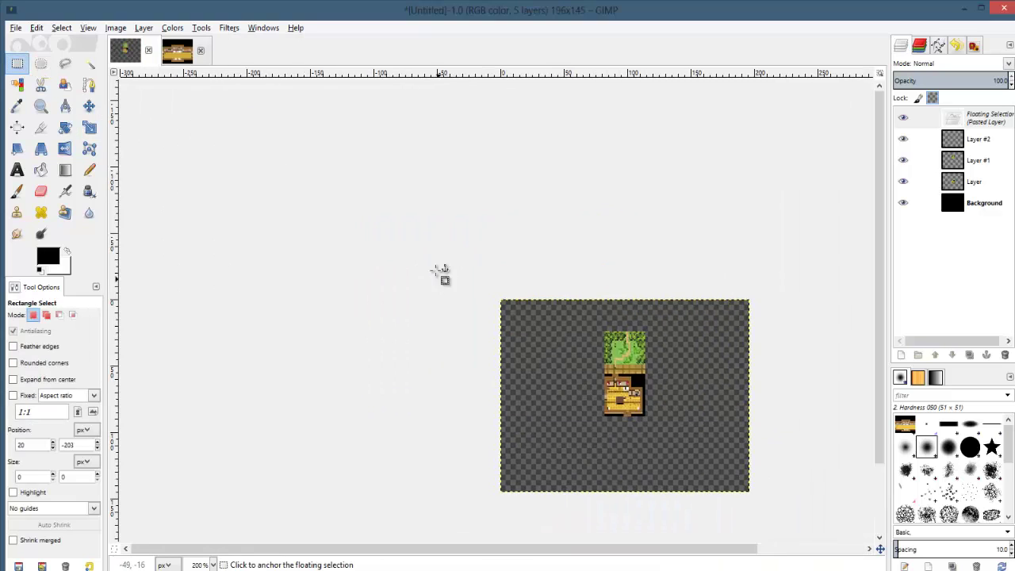
left_click_drag(301, 150, 587, 402)
scroll(600, 396, "up", 3, "ctrl")
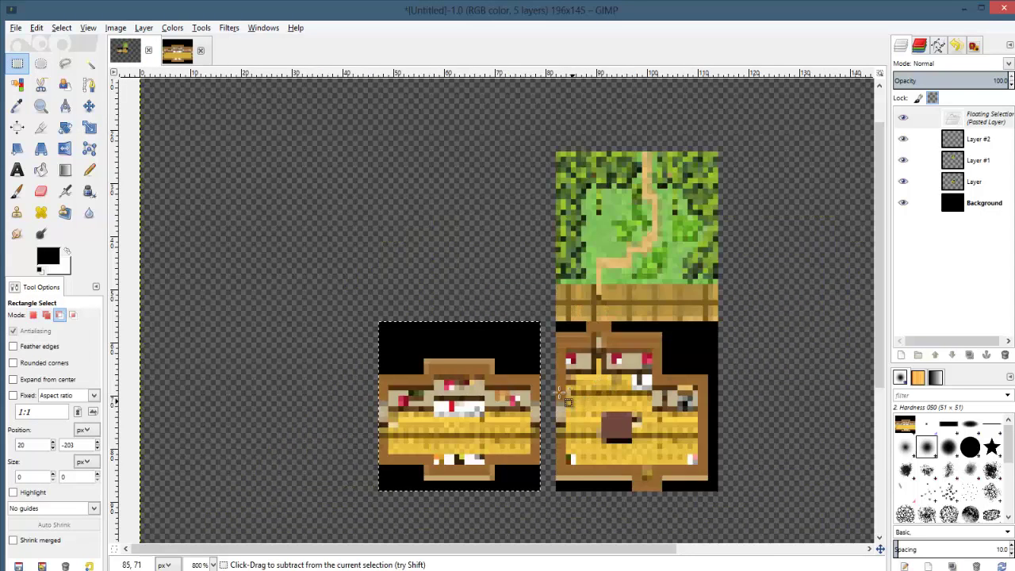
left_click_drag(466, 364, 501, 365)
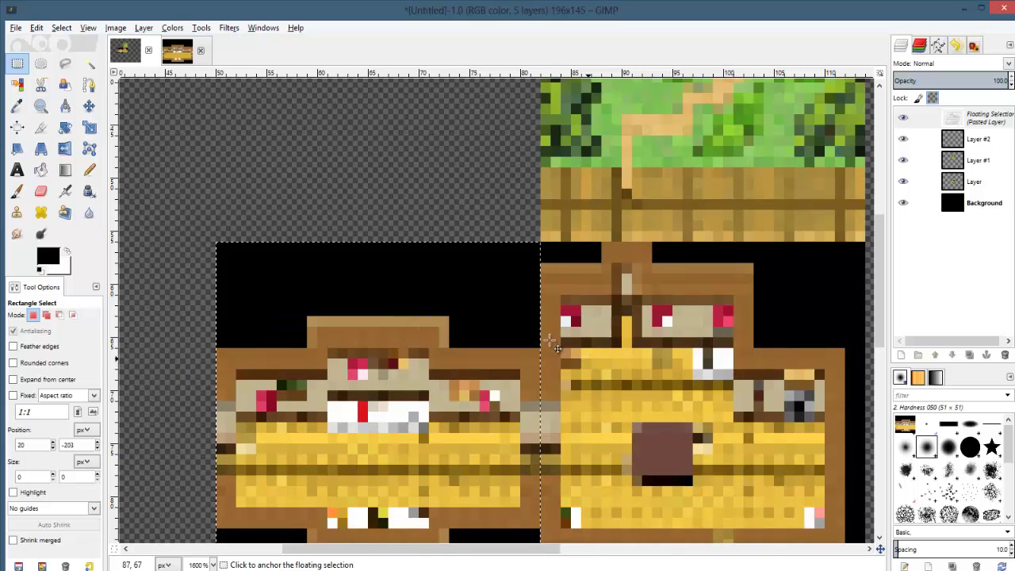
left_click(442, 156)
- Examine how the hallway map joins the Living Room map in the overview image
scroll(600, 412, "down", 5)
scroll(600, 413, "up", 3)
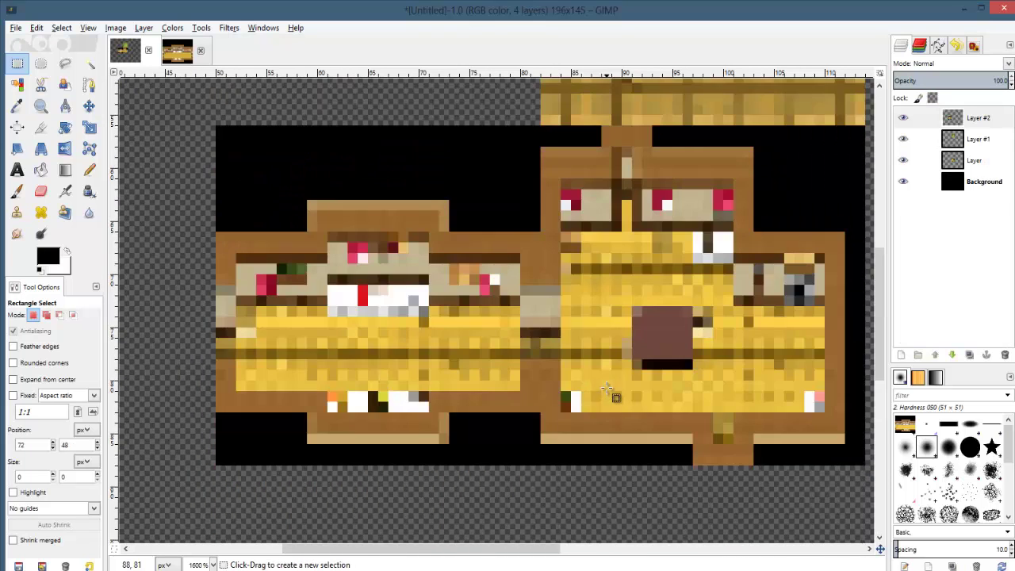
scroll(560, 420, "right", 1)
scroll(562, 420, "down", 6, "ctrl")
scroll(544, 340, "up", 1, "ctrl")
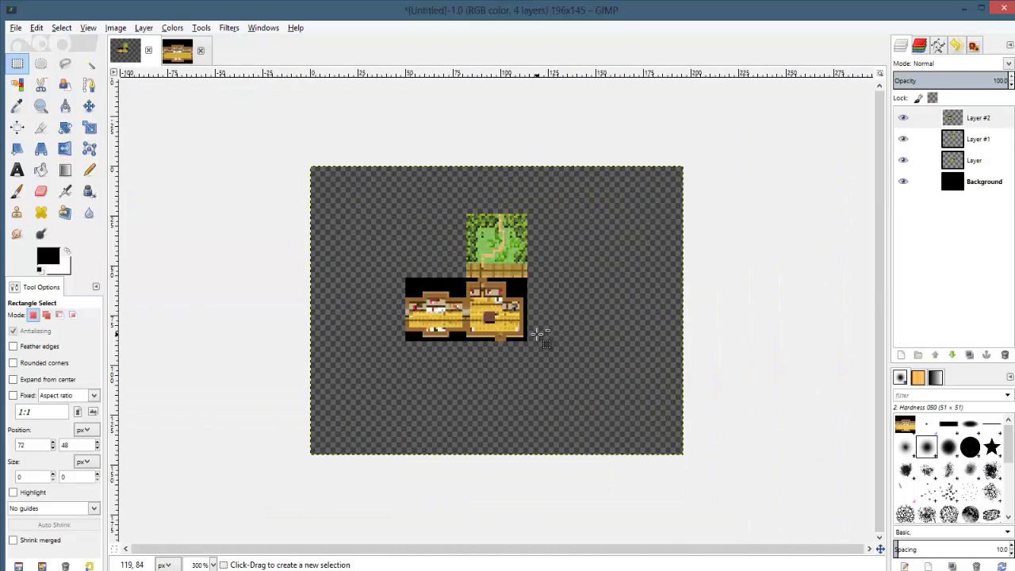
key("Tab")
key("alt+Tab")
key("alt+Tab")
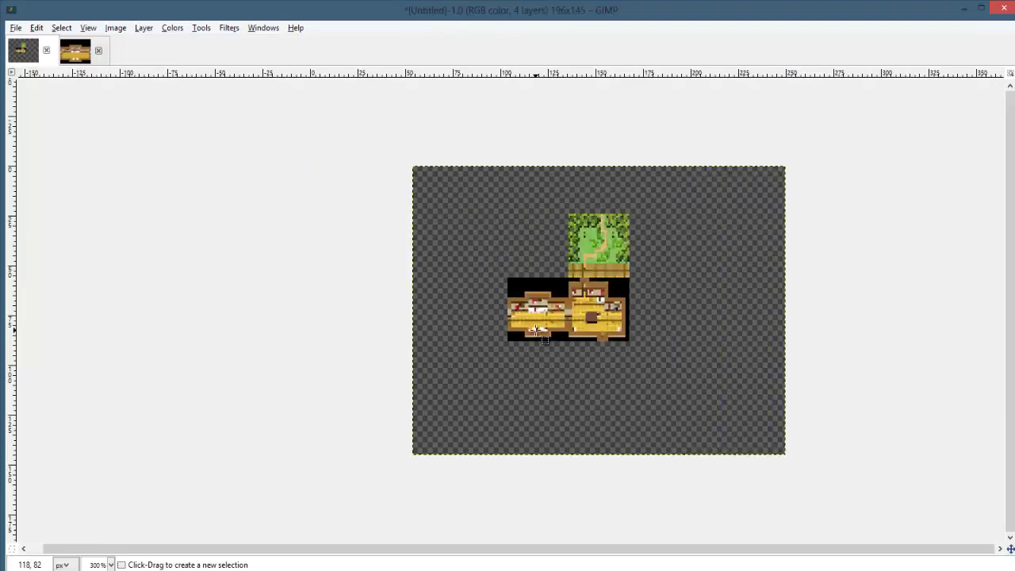
- Switch to RPG Maker VX Ace and open the Players Room map
key("Tab")
key("alt+Tab")
key("alt+Tab")
key("alt+Tab")
key("alt+Tab")
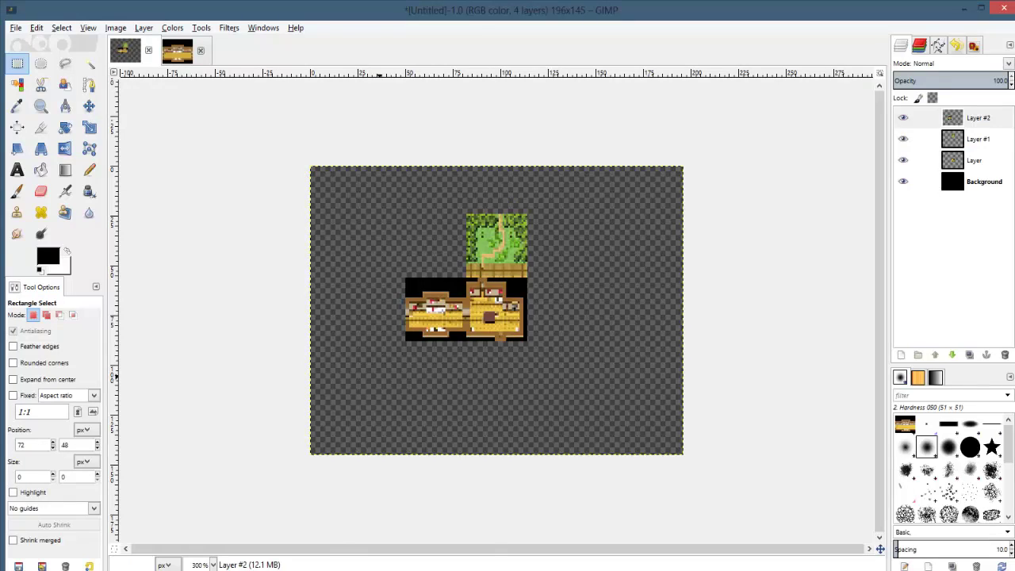
key("alt+Tab")
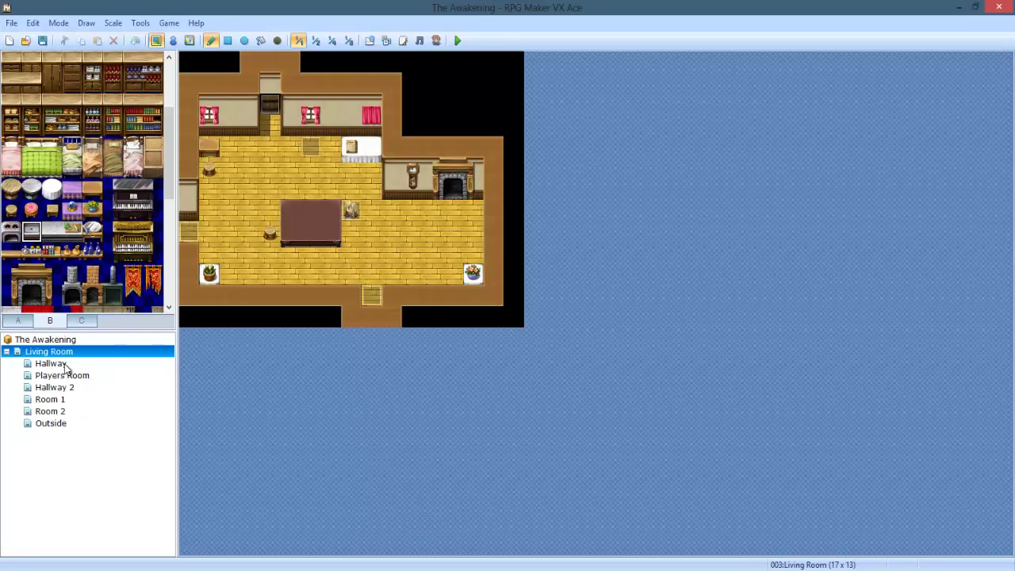
left_click(65, 364)
left_click(71, 376)
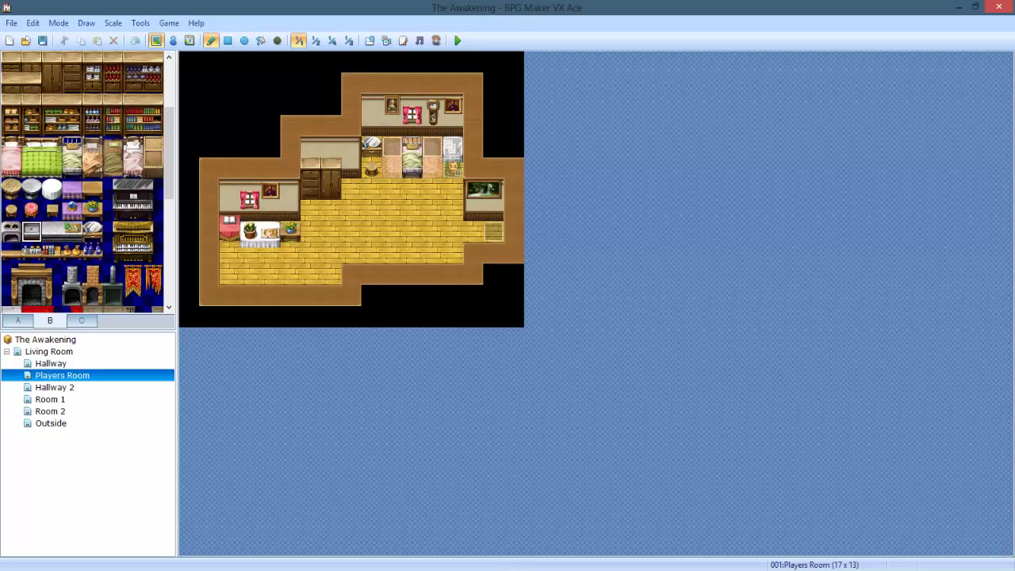
- Switch back to GIMP and paste the captured Players Room screen into the 544 × 416 px image
key("alt+Tab")
left_click(184, 51)
key("ctrl+v")
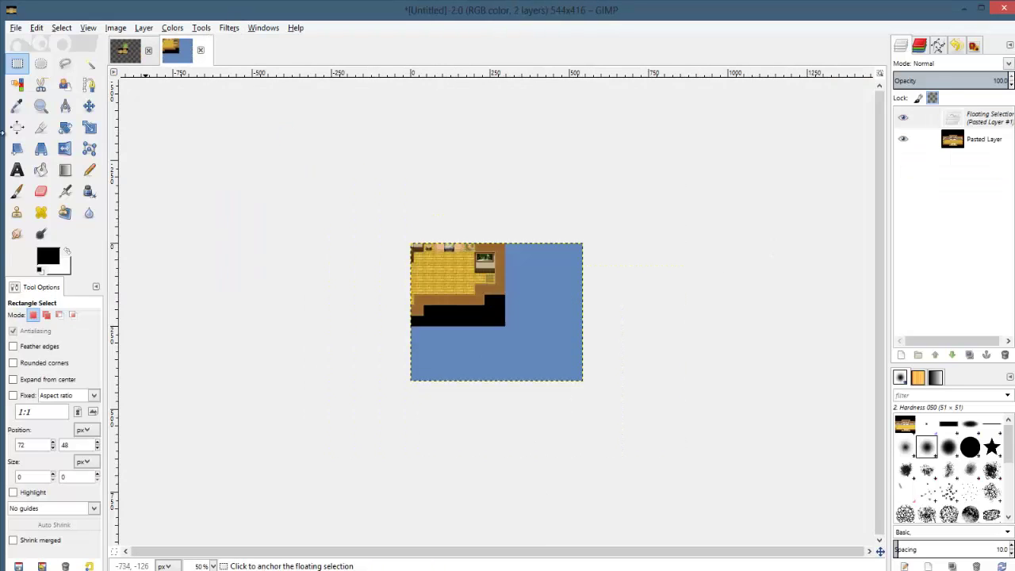
- Align the pasted capture so the Players Room map fills the 544 × 416 px canvas exactly, and anchor it
scroll(430, 313, "up", 3, "ctrl")
left_click_drag(437, 277, 594, 486)
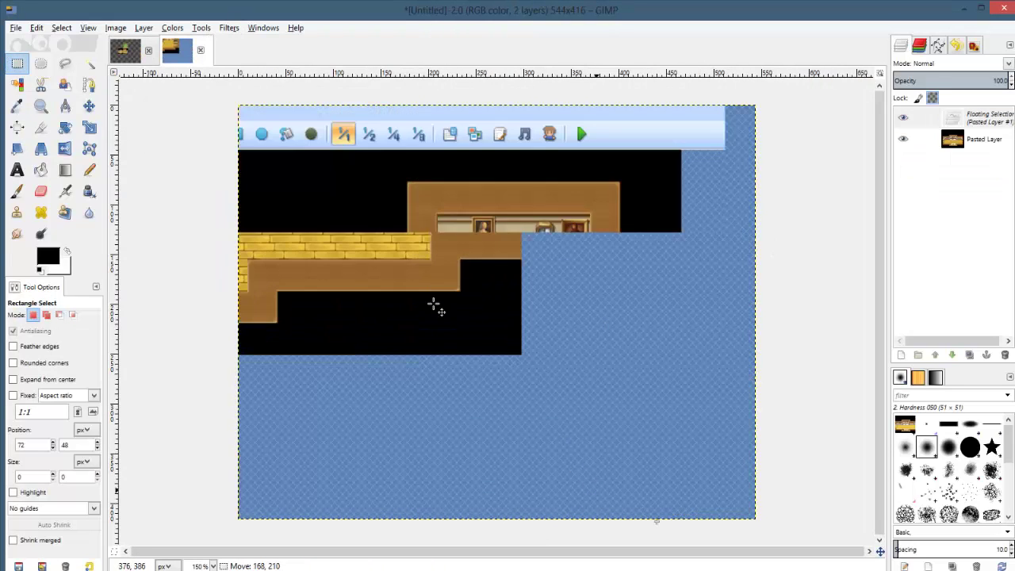
scroll(392, 193, "up", 2, "ctrl")
left_click_drag(392, 192, 358, 117)
scroll(317, 107, "up", 3, "ctrl")
middle_click_drag(278, 109, 393, 198)
scroll(331, 201, "up", 3, "ctrl")
left_click_drag(472, 231, 432, 202)
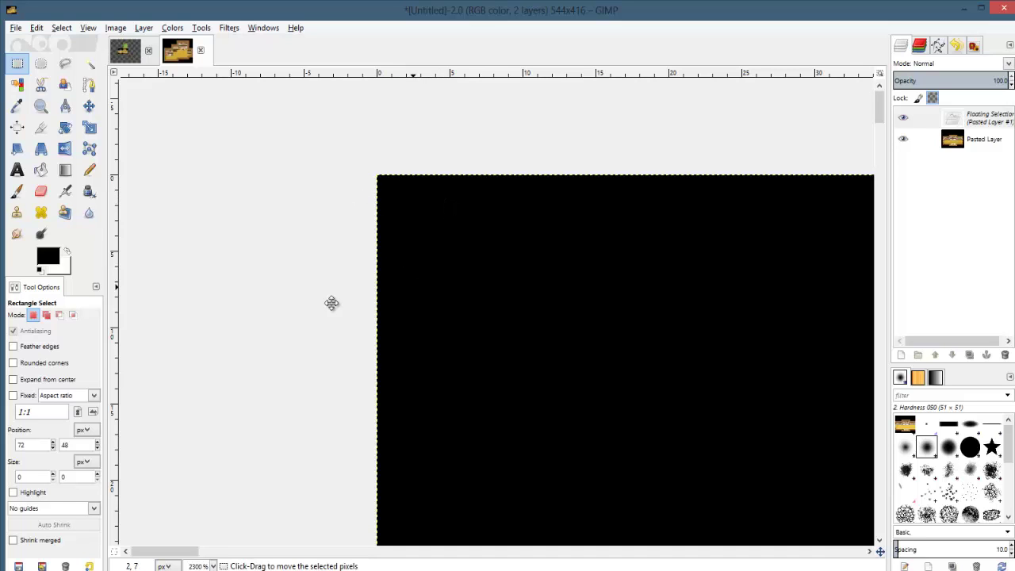
scroll(333, 303, "down", 10, "ctrl")
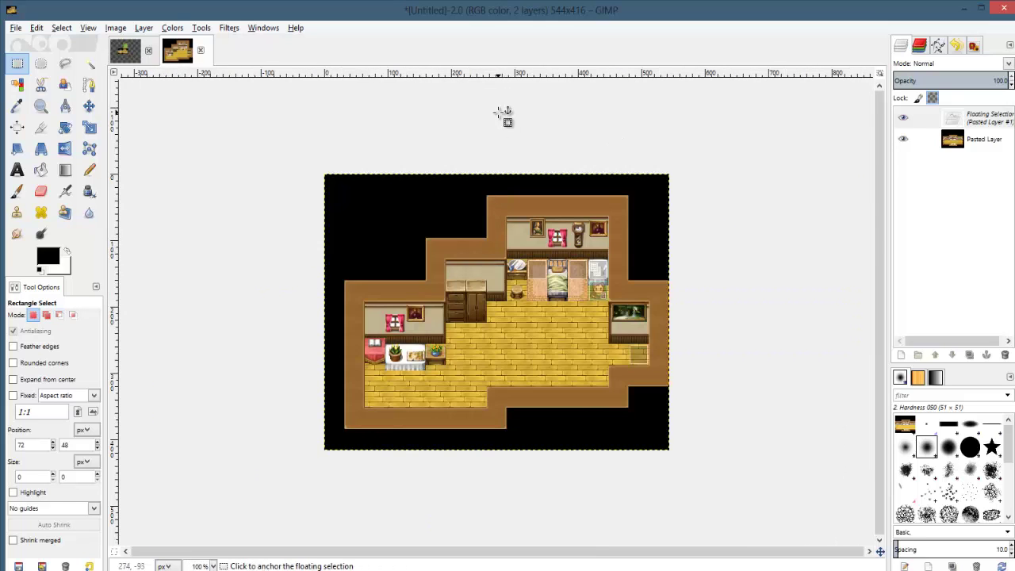
left_click(503, 114)
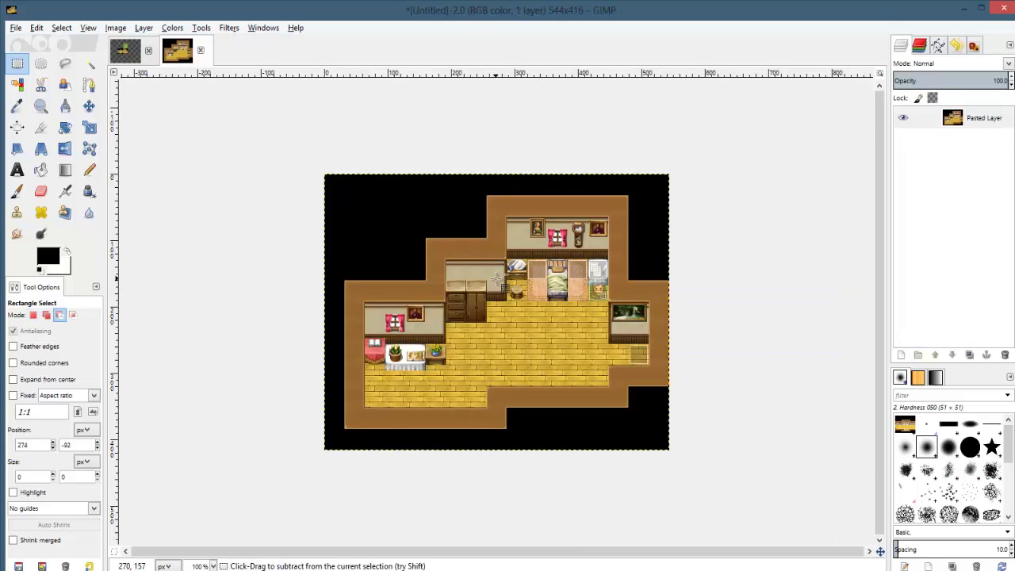
- Copy the Players Room map and paste it into the 196 × 145 px overview image
key("ctrl+c")
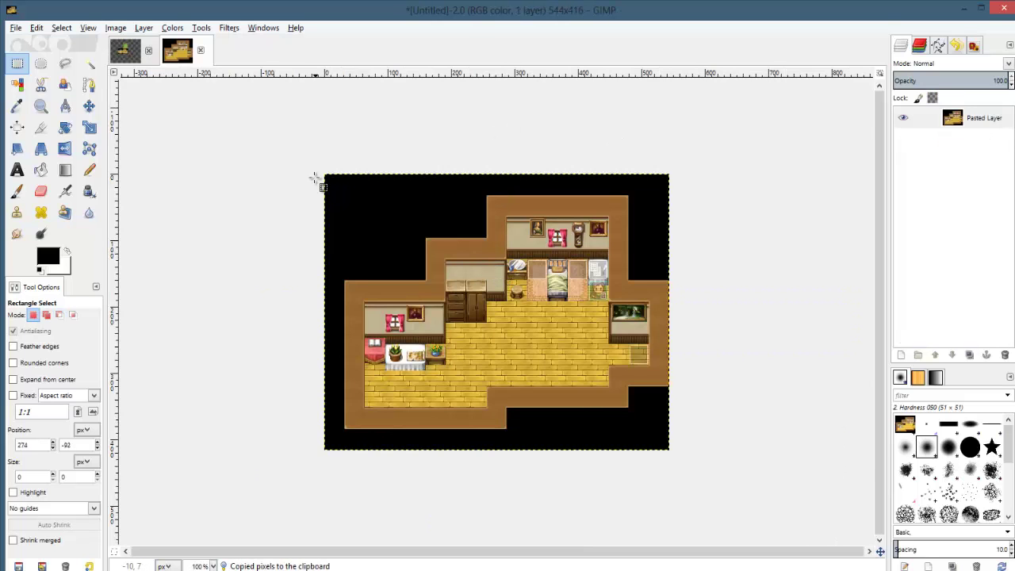
left_click(125, 51)
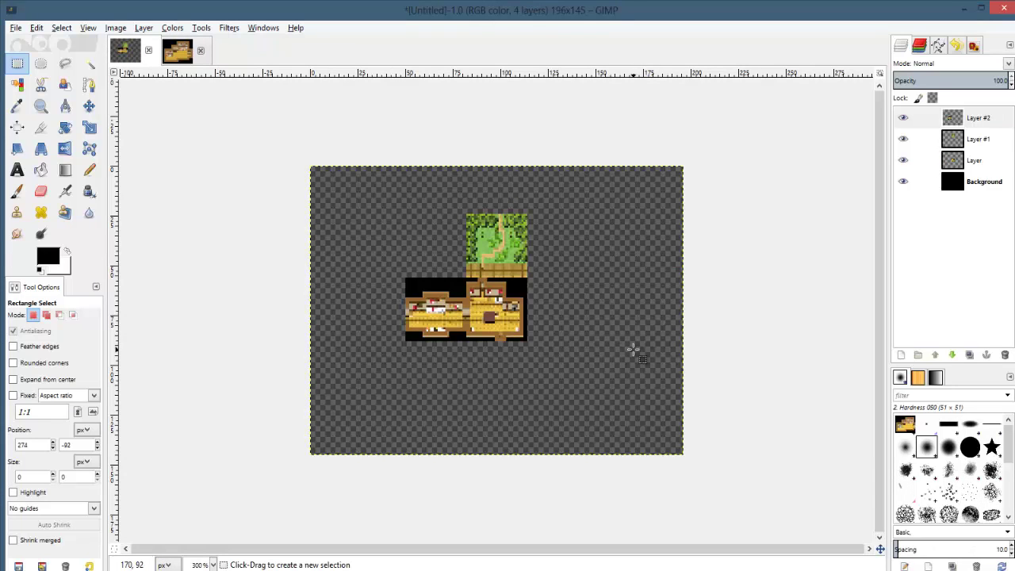
left_click(177, 49)
left_click(124, 50)
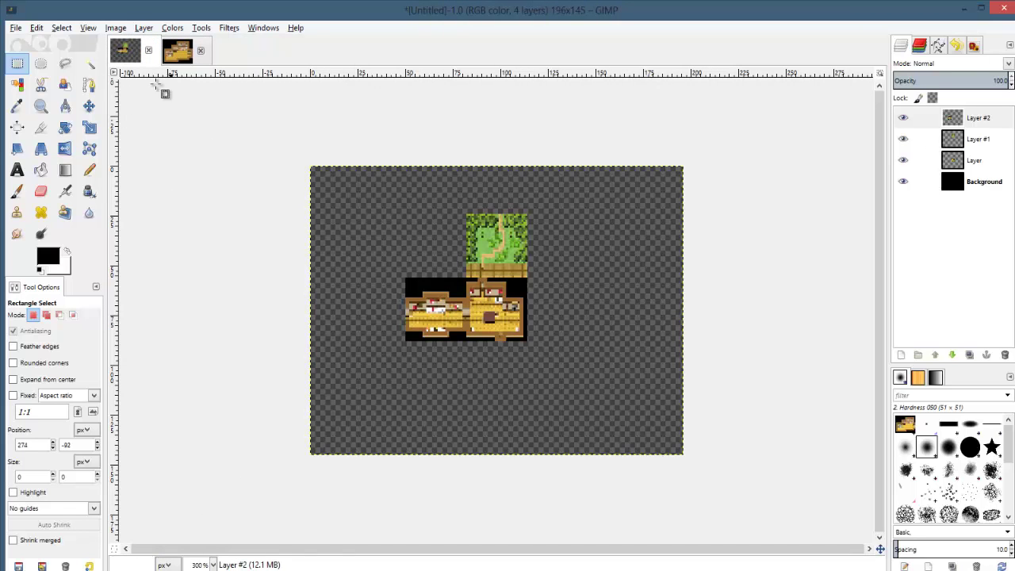
left_click(196, 56)
key("ctrl+c")
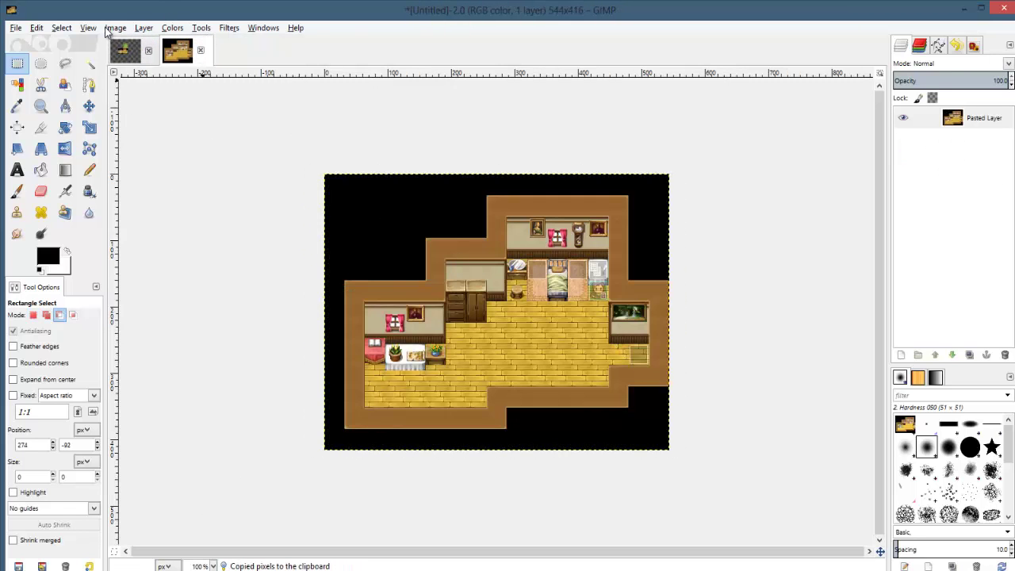
left_click(125, 50)
key("ctrl+v")
- Scale the pasted Players Room map to 32 × 32 px with interpolation set to None
left_click(89, 127)
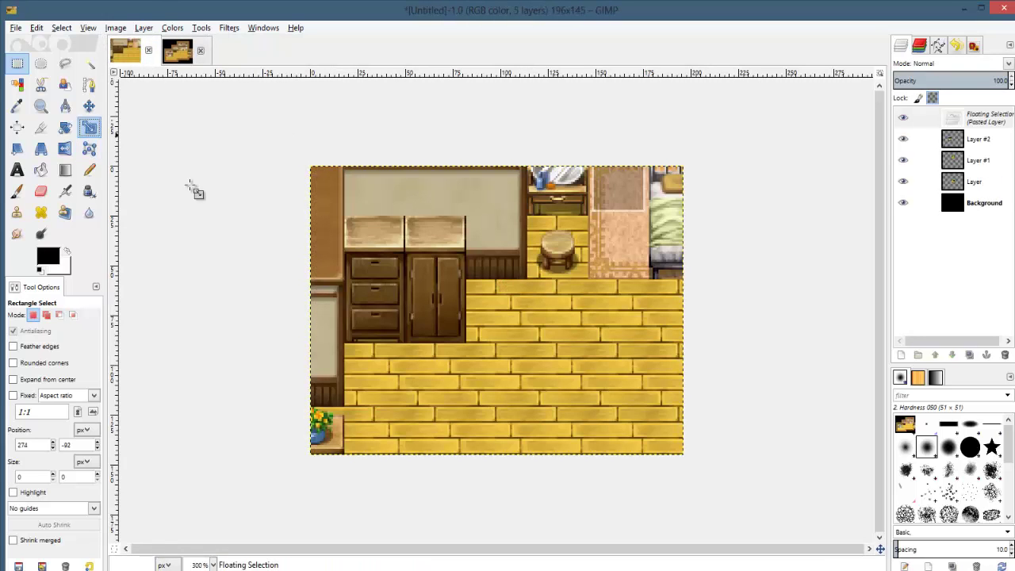
left_click(542, 452)
left_click(610, 502)
type("32")
left_click(599, 516)
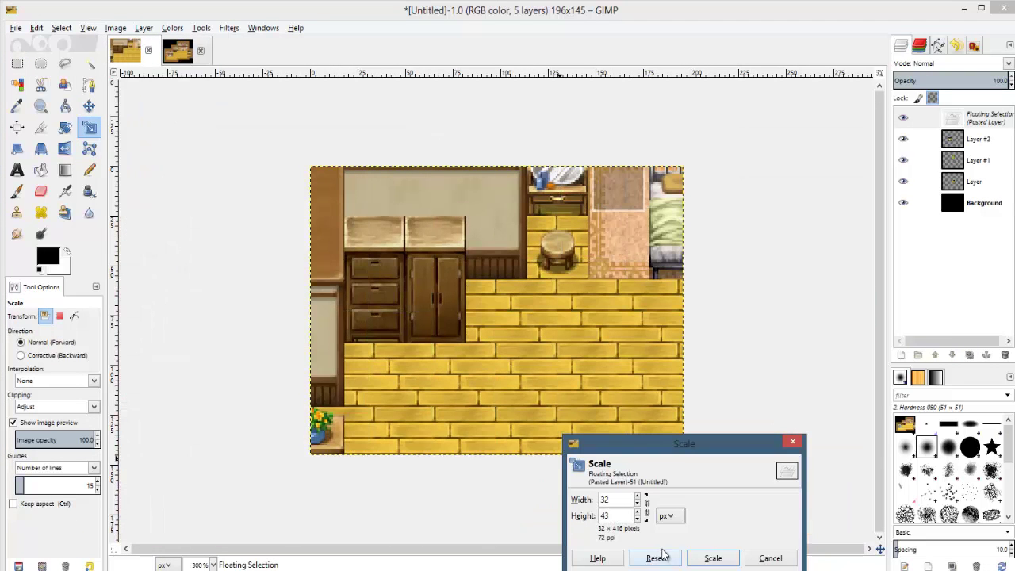
left_click(712, 559)
- Copy the scaled Players Room map, anchor the floating original, and paste the copy onto a new transparent layer
middle_click_drag(182, 187, 301, 273)
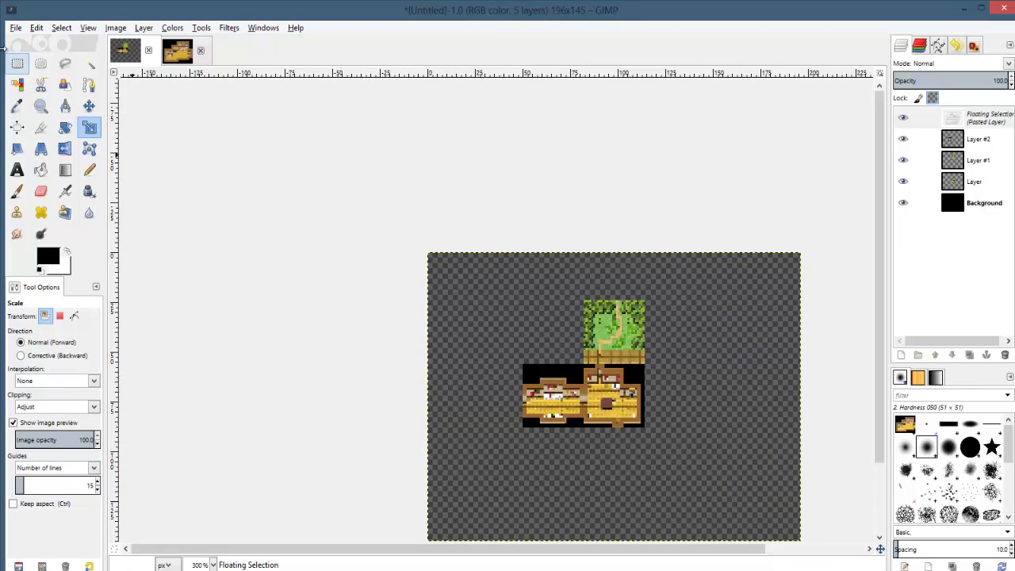
left_click(16, 63)
scroll(252, 235, "down", 4, "ctrl")
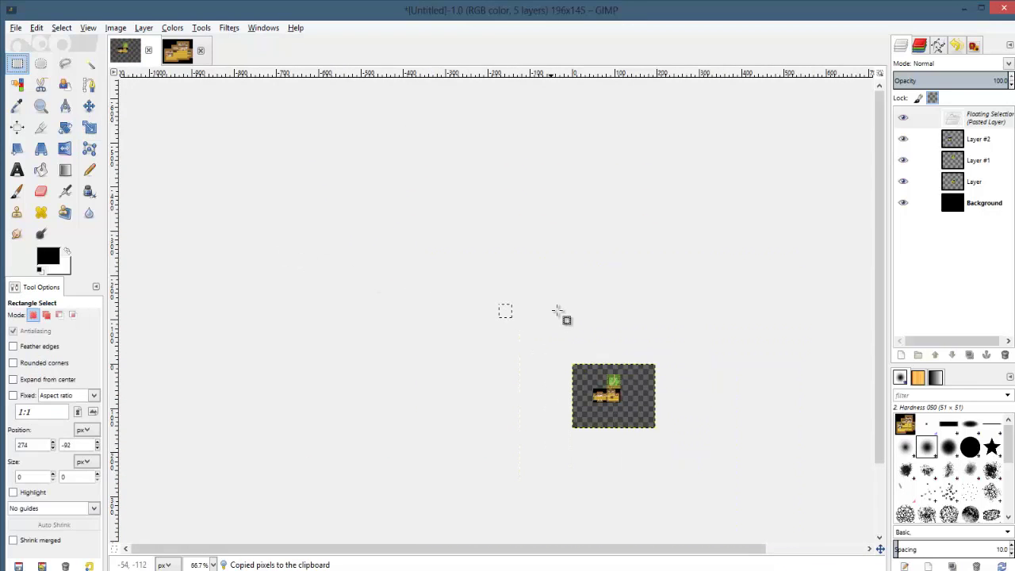
key("ctrl+h")
scroll(616, 342, "up", 4, "ctrl")
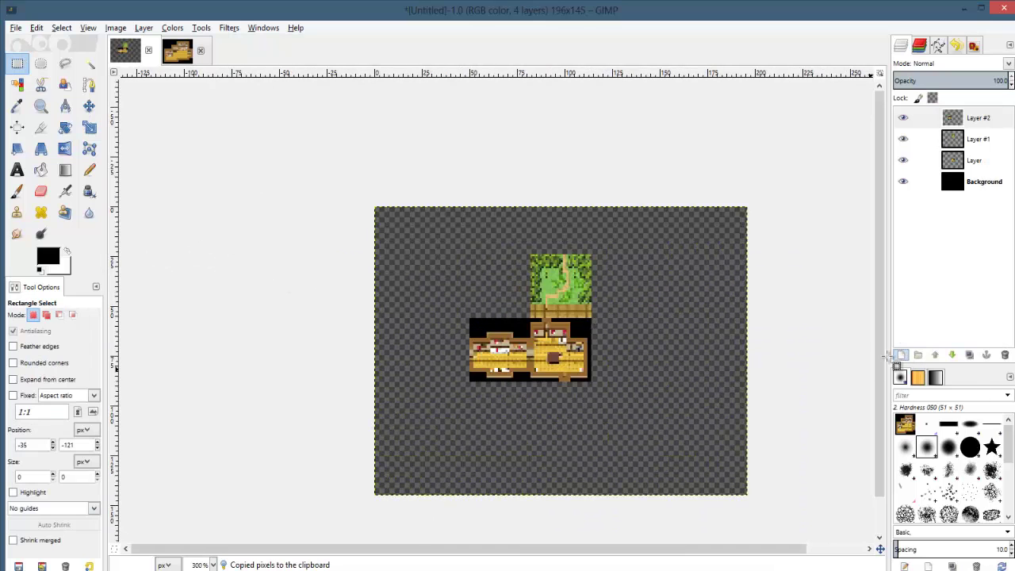
left_click(900, 355)
left_click(111, 230)
key("ctrl+v")
scroll(563, 352, "up", 1, "ctrl")
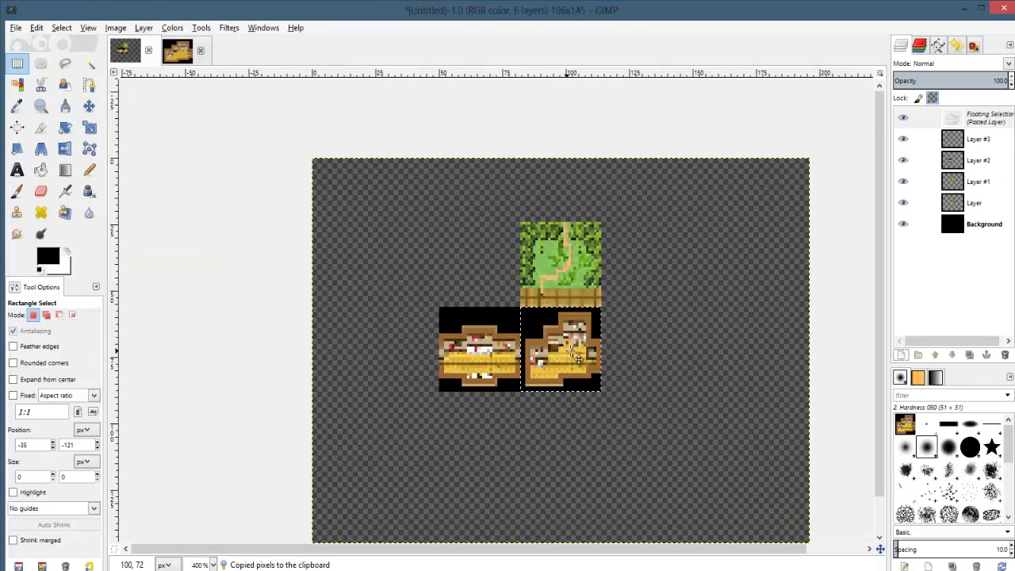
- Move the Players Room map flush against the hallway map's left edge, level with it, and anchor it to Layer #3
left_click_drag(565, 349, 394, 349)
scroll(460, 344, "up", 4, "ctrl")
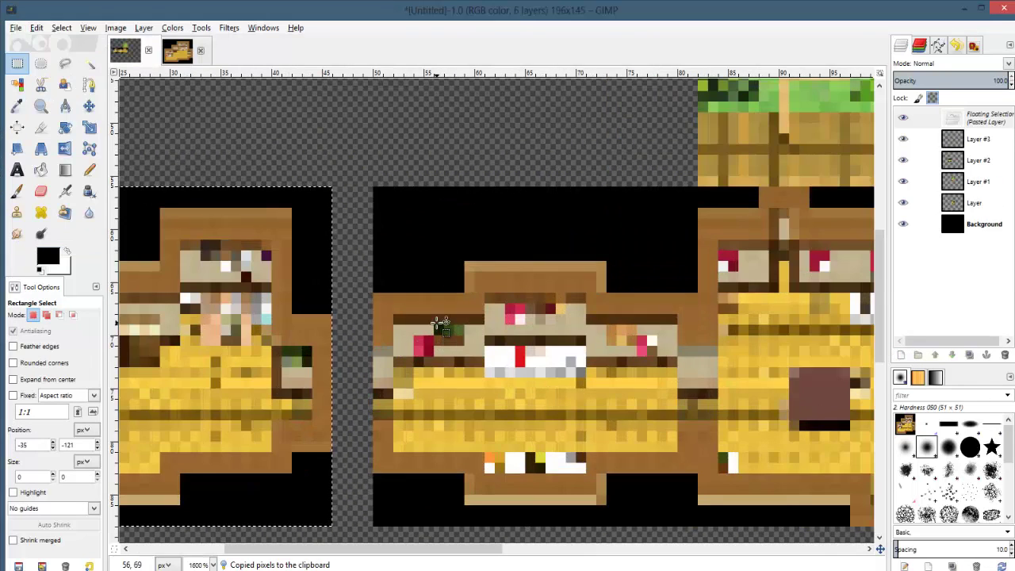
key("Right")
key("Right")
key("Right")
left_click(462, 299)
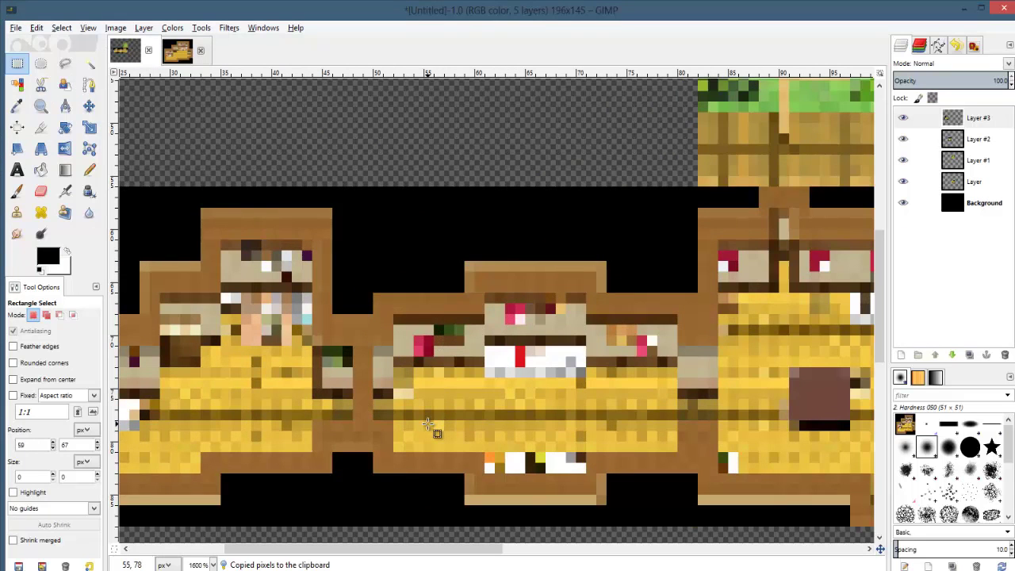
- Examine how the doorway between the Players Room map and the hallway map lines up
scroll(432, 428, "down", 3, "ctrl")
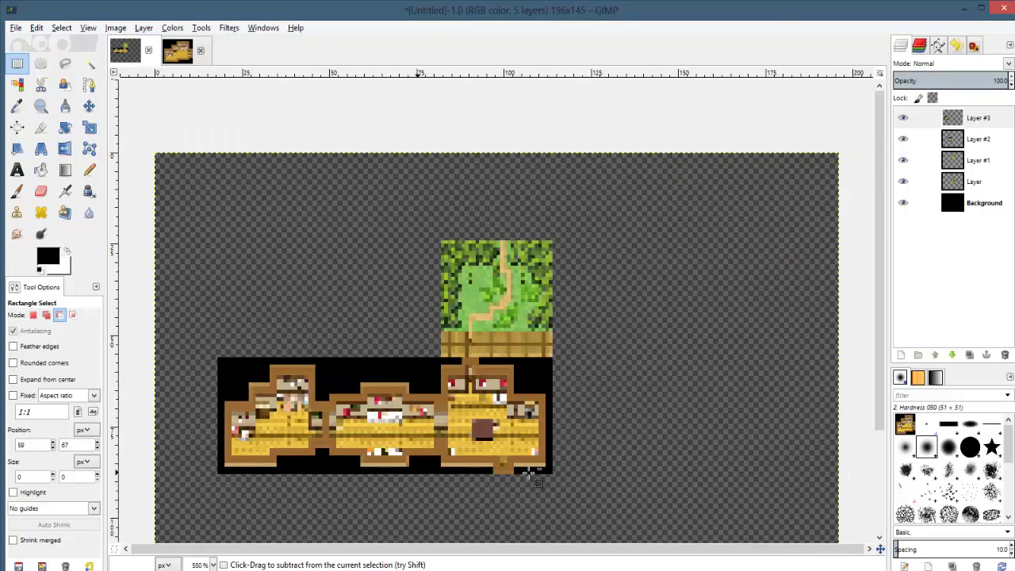
scroll(350, 432, "up", 3, "ctrl")
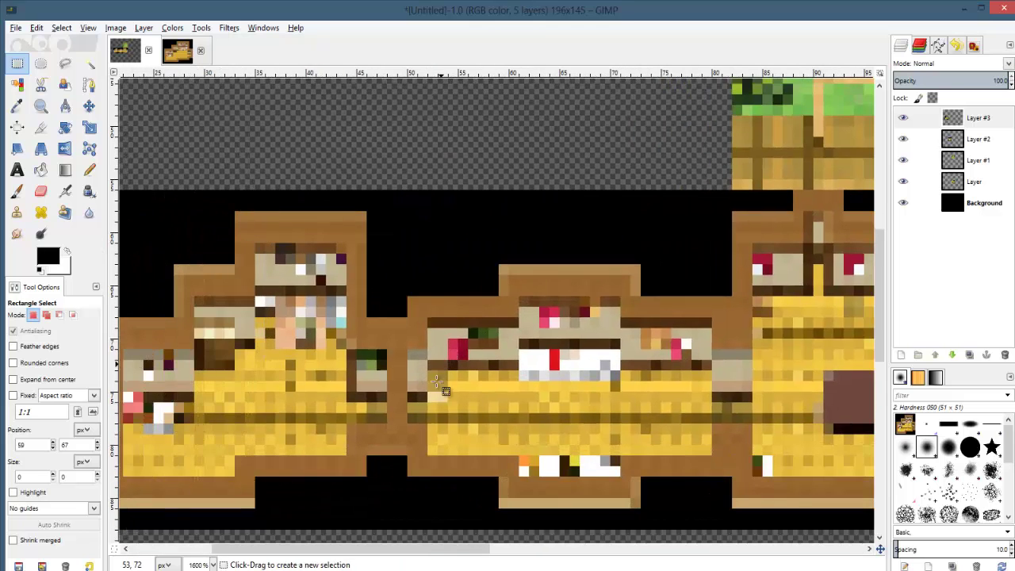
scroll(453, 419, "up", 2, "ctrl")
left_click_drag(454, 425, 413, 386)
left_click(539, 383)
scroll(539, 384, "down", 3, "ctrl")
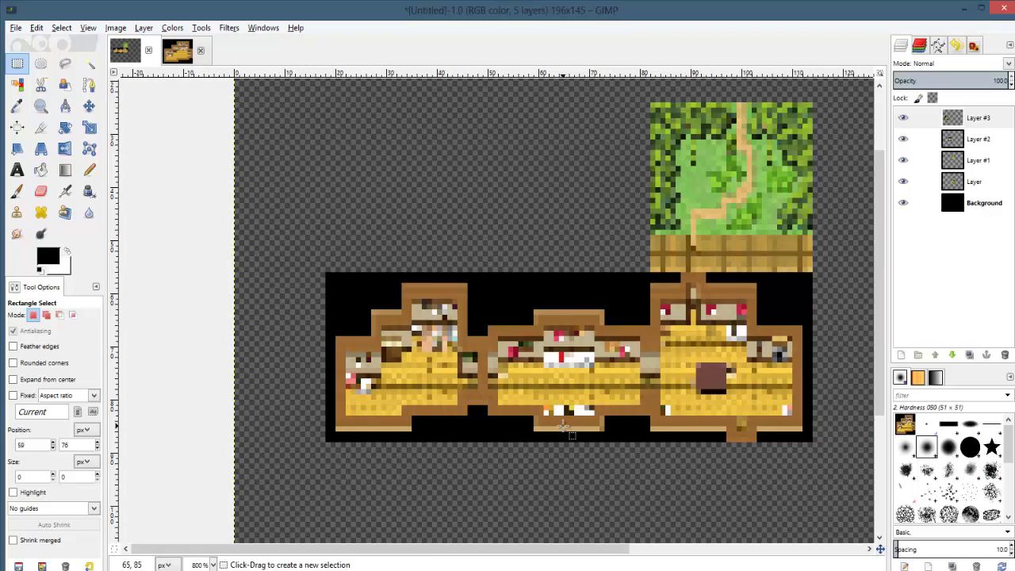
scroll(563, 427, "up", 4, "ctrl")
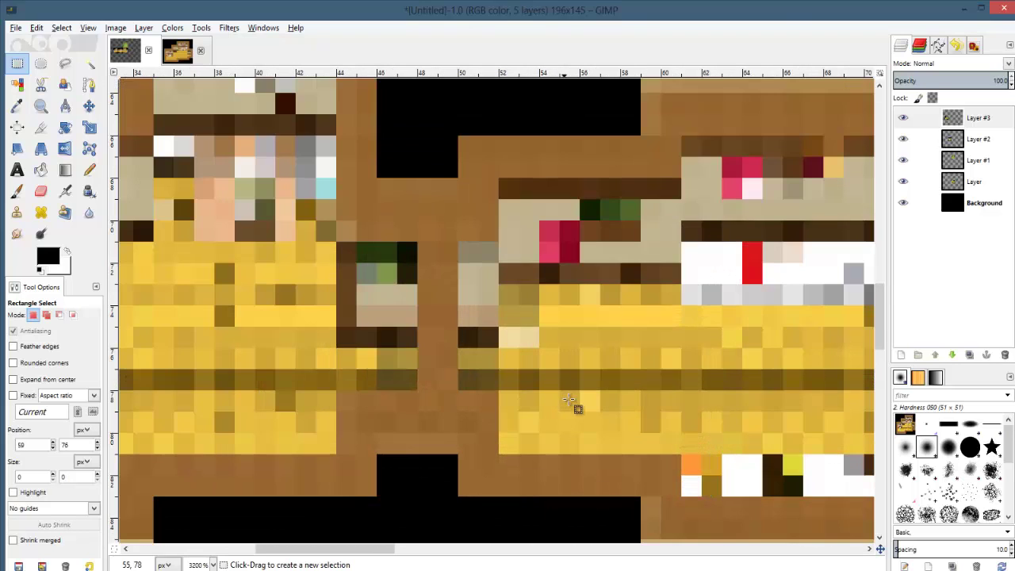
left_click_drag(568, 399, 526, 347)
key("ctrl+c")
left_click(501, 383)
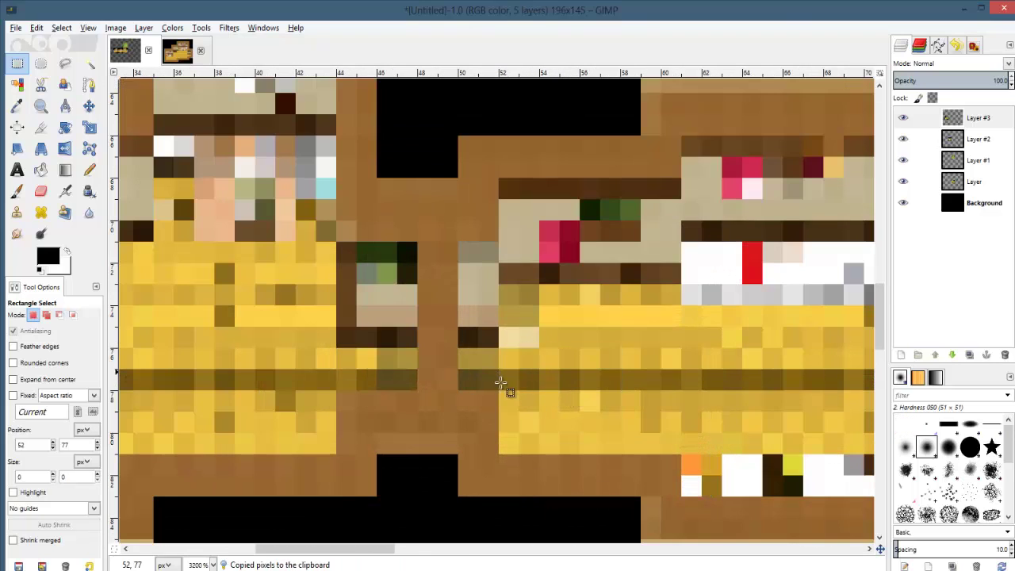
- Copy the hallway doorway's 2 × 2 px floor patch onto Layer #3, move it over the brown wall gap to the Players Room floor, and anchor it
left_click_drag(500, 383, 438, 368)
key("ctrl+v")
key("ctrl+z")
key("ctrl+v")
key("ctrl+h")
left_click(977, 118)
key("ctrl+v")
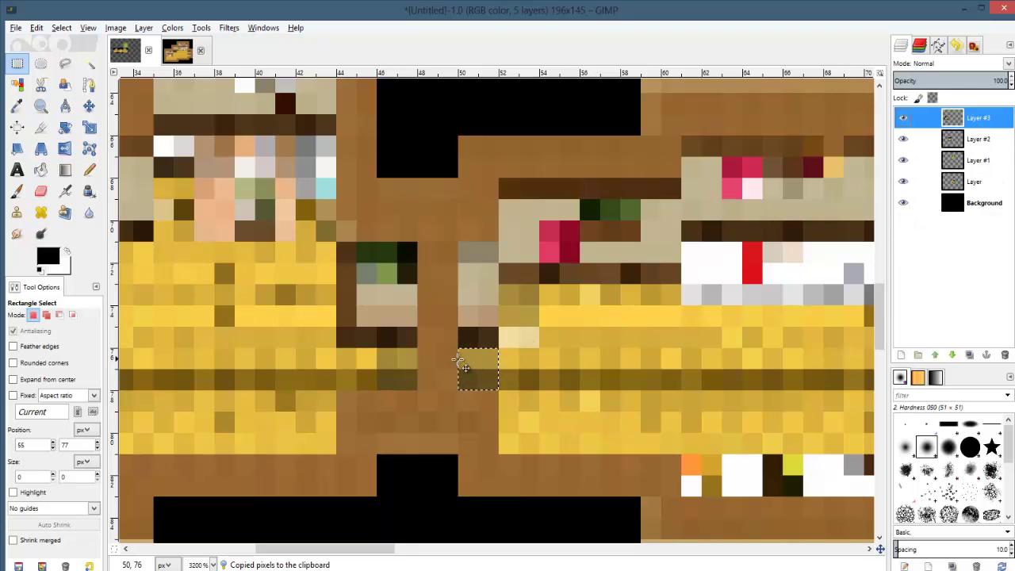
left_click_drag(450, 363, 434, 363)
left_click(506, 373)
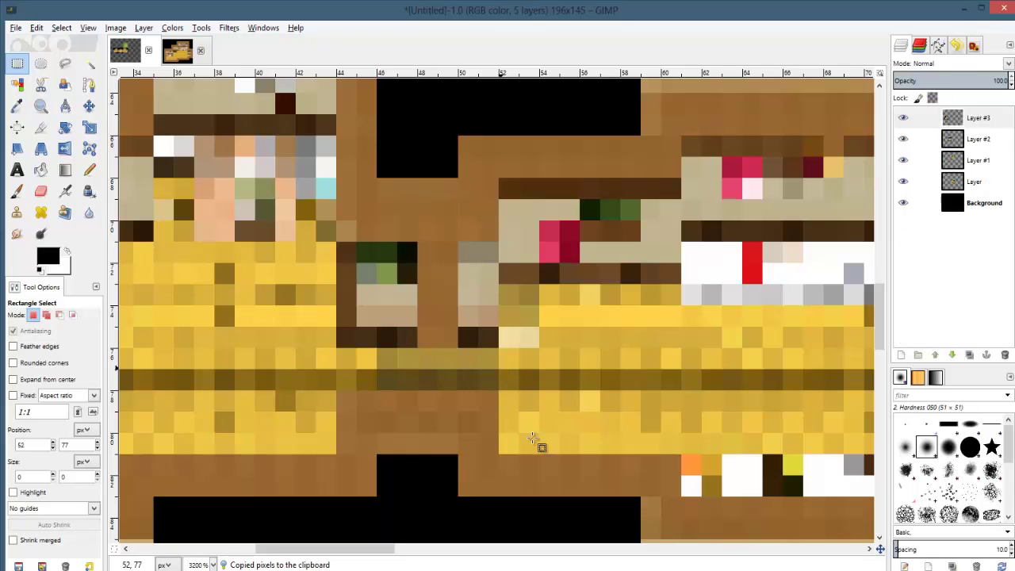
- Copy the 2 × 3 px wall strip beside the Players Room doorway, place it over the adjoining brown gap on Layer #3, and anchor it
scroll(533, 442, "down", 3, "ctrl")
scroll(468, 405, "up", 3, "ctrl")
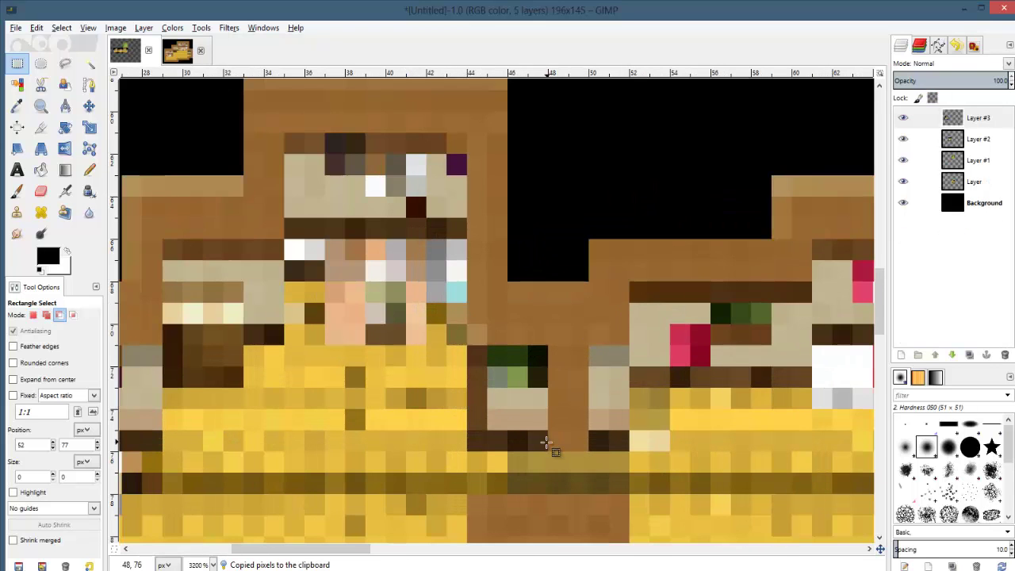
left_click_drag(509, 388, 547, 450)
left_click(977, 139)
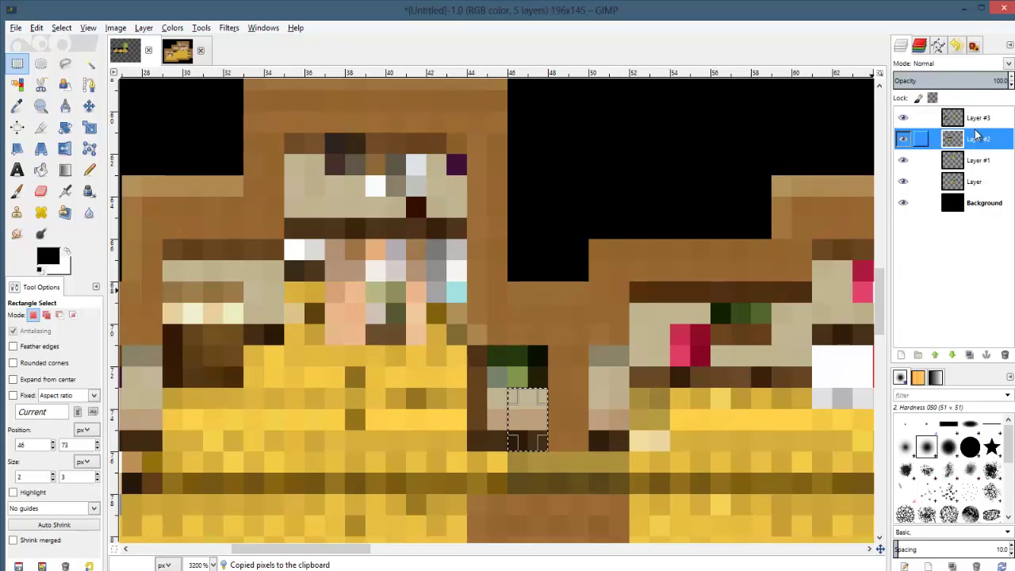
key("ctrl+v")
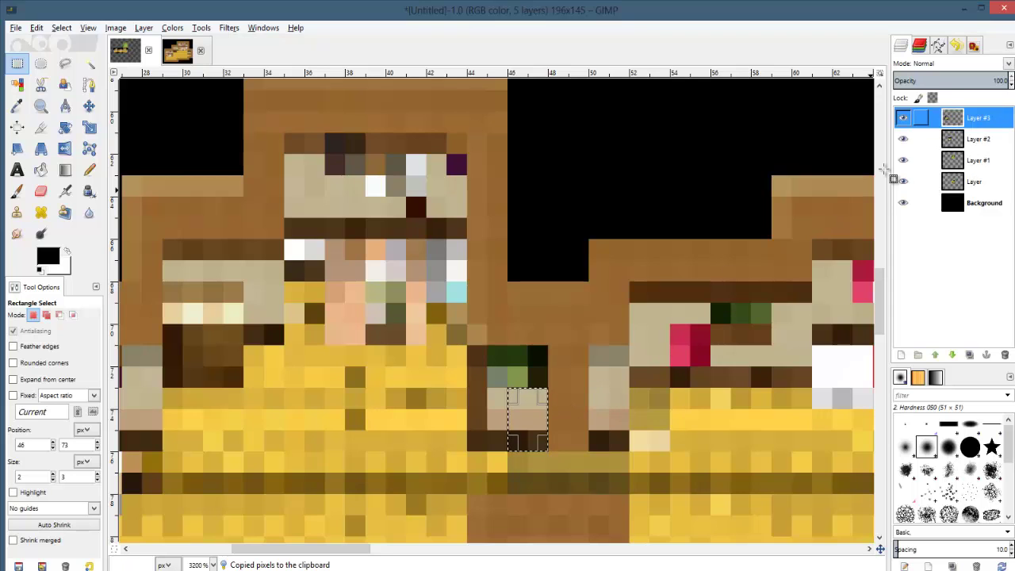
left_click_drag(525, 413, 583, 419)
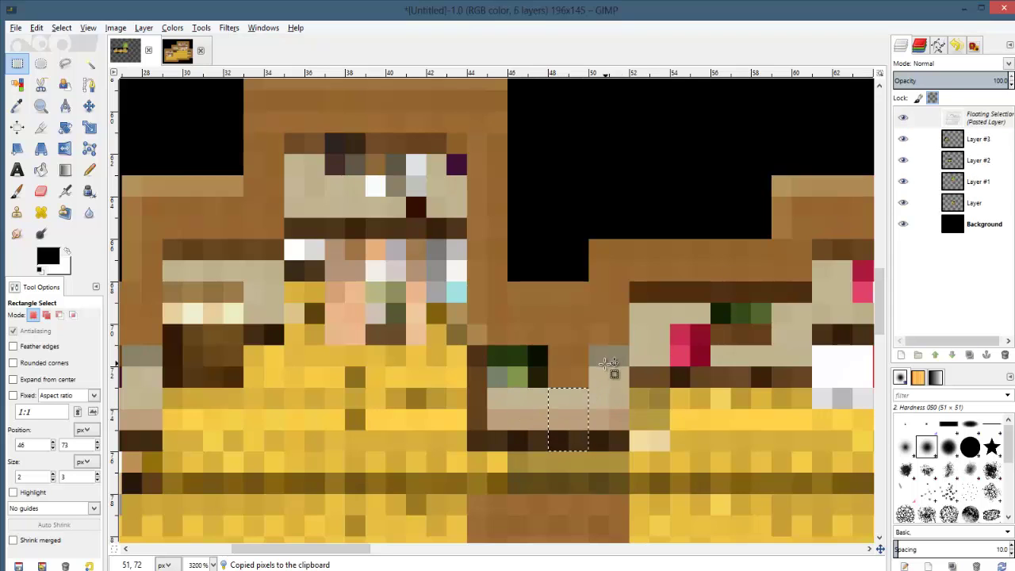
left_click(613, 371)
- Copy a 1 × 3 px wall strip from Layer #2 at 50, 71 and paste it on Layer #3 over the remaining brown gap above the doorway
left_click(971, 141)
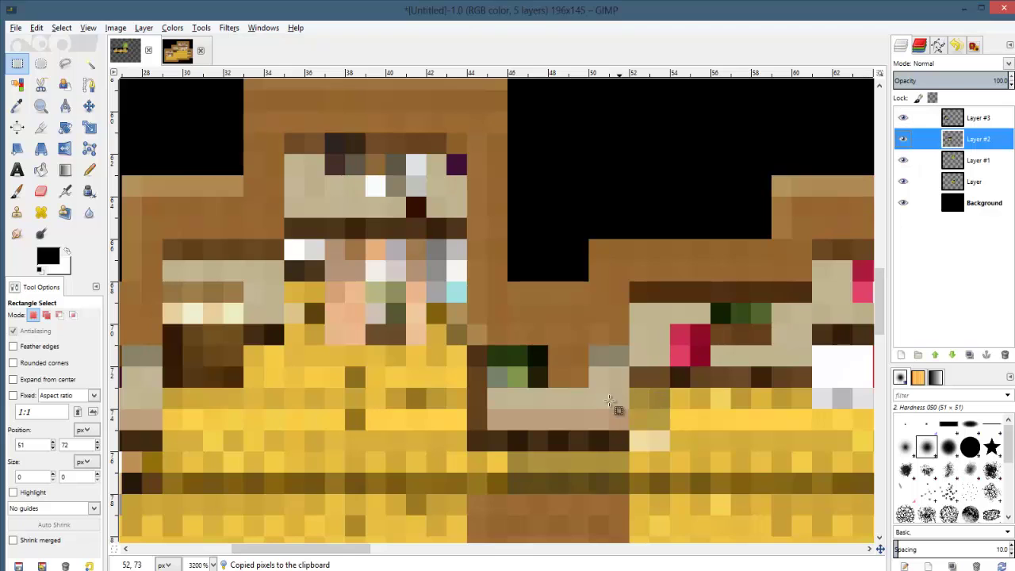
left_click_drag(616, 412, 585, 341)
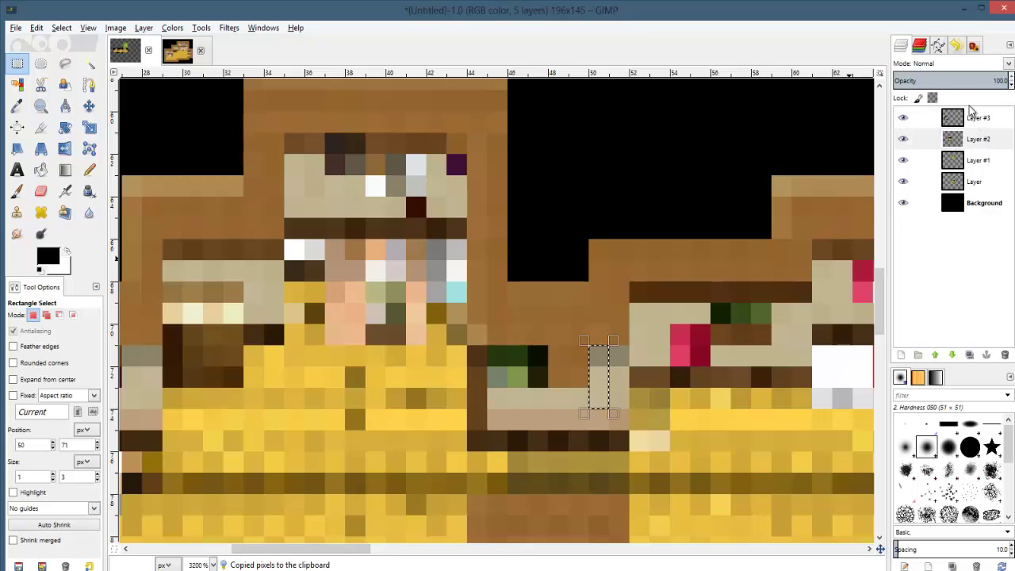
left_click(972, 118)
key("ctrl+v")
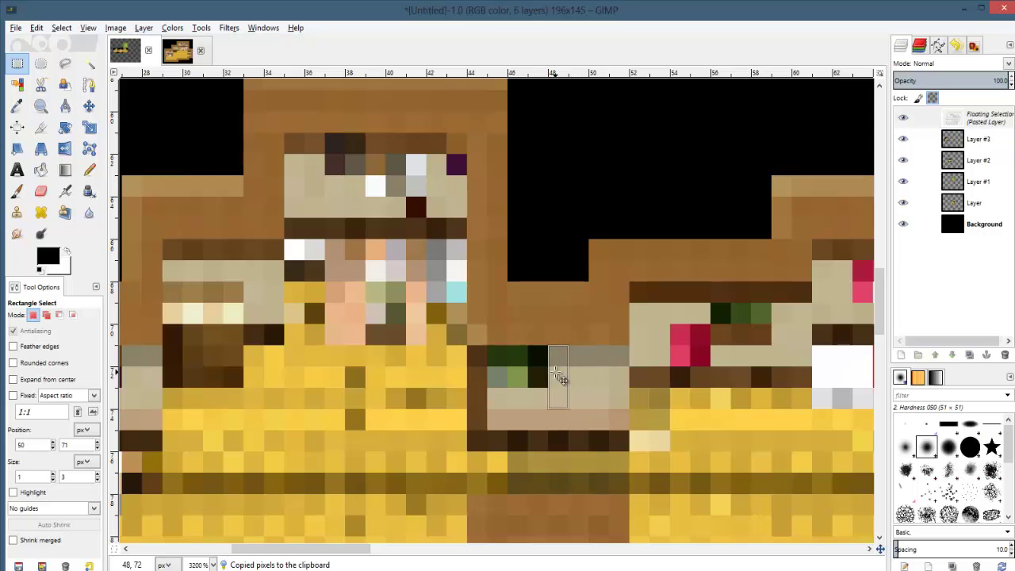
key("ctrl+h")
scroll(603, 365, "down", 3, "ctrl")
scroll(587, 384, "down", 3, "ctrl")
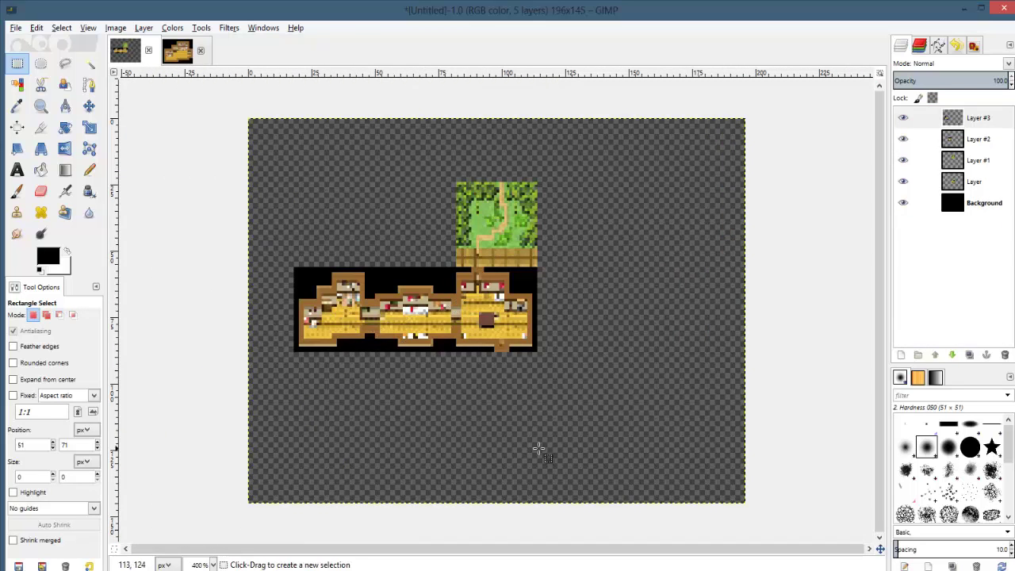
- Open the Hallway 2 map in RPG Maker VX Ace for capturing, and return to GIMP
scroll(544, 464, "up", 1)
scroll(542, 465, "down", 3, "ctrl")
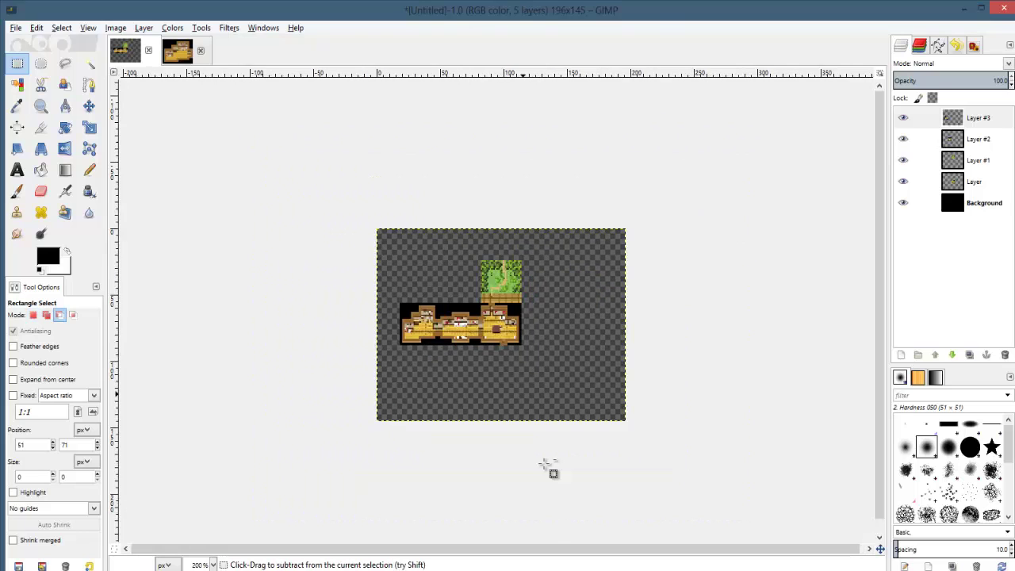
scroll(542, 465, "down", 1, "ctrl")
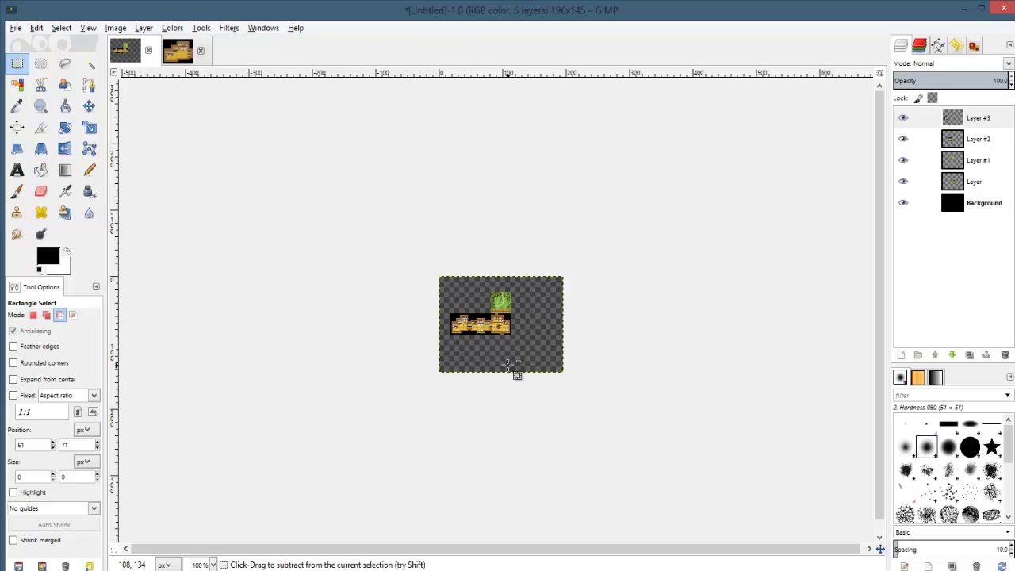
scroll(516, 373, "up", 4, "ctrl")
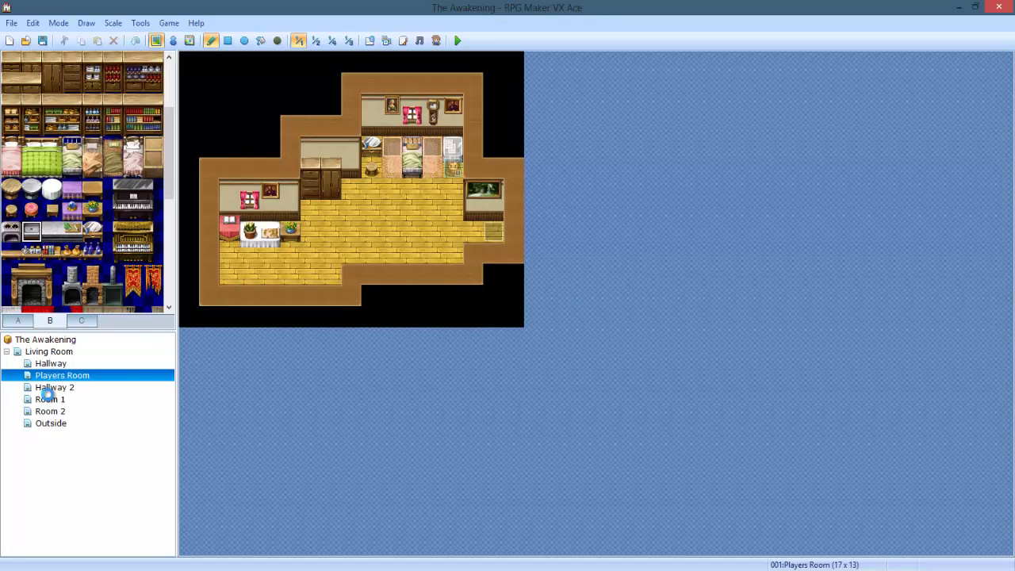
left_click(49, 399)
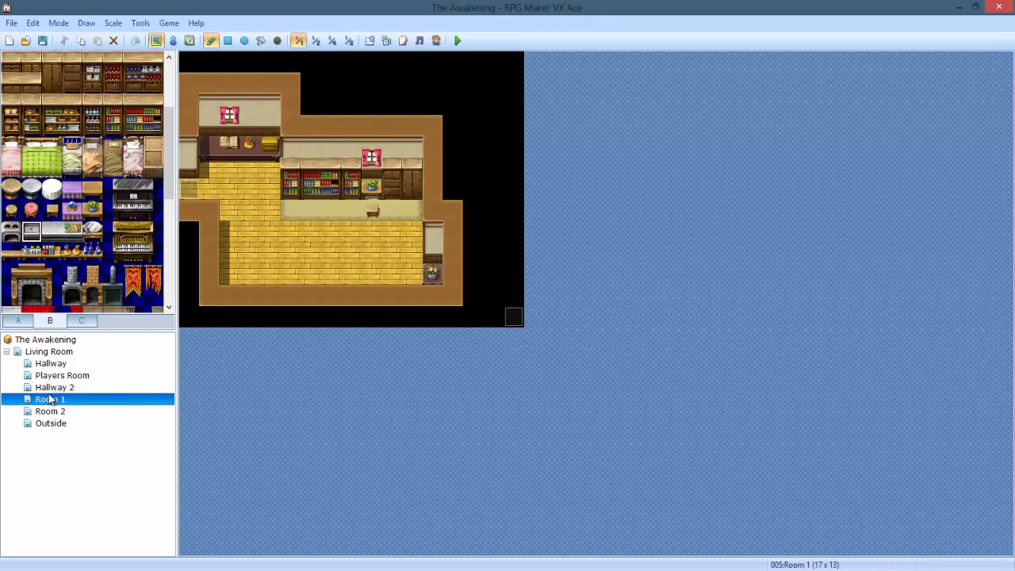
left_click(78, 388)
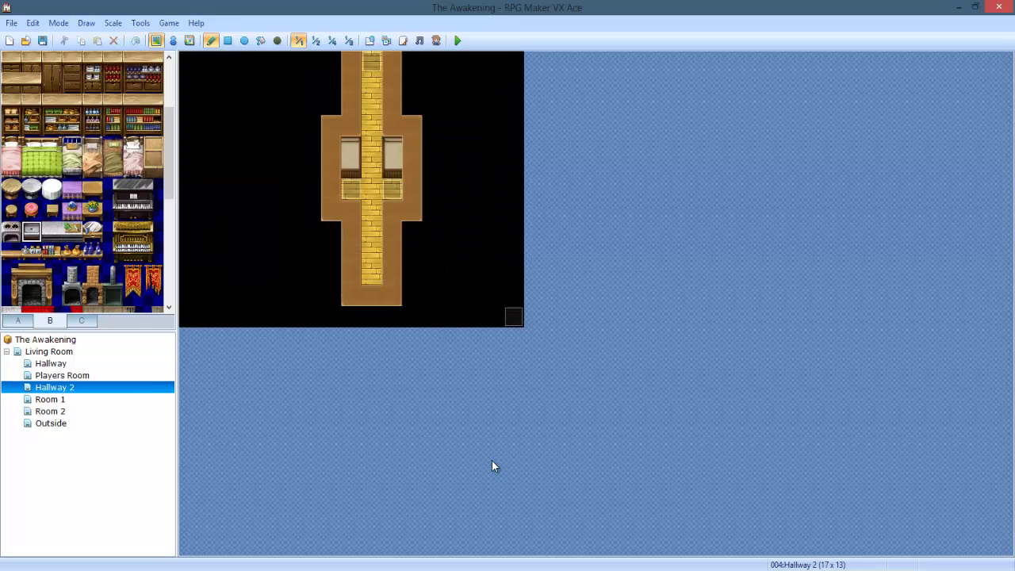
key("alt+Tab")
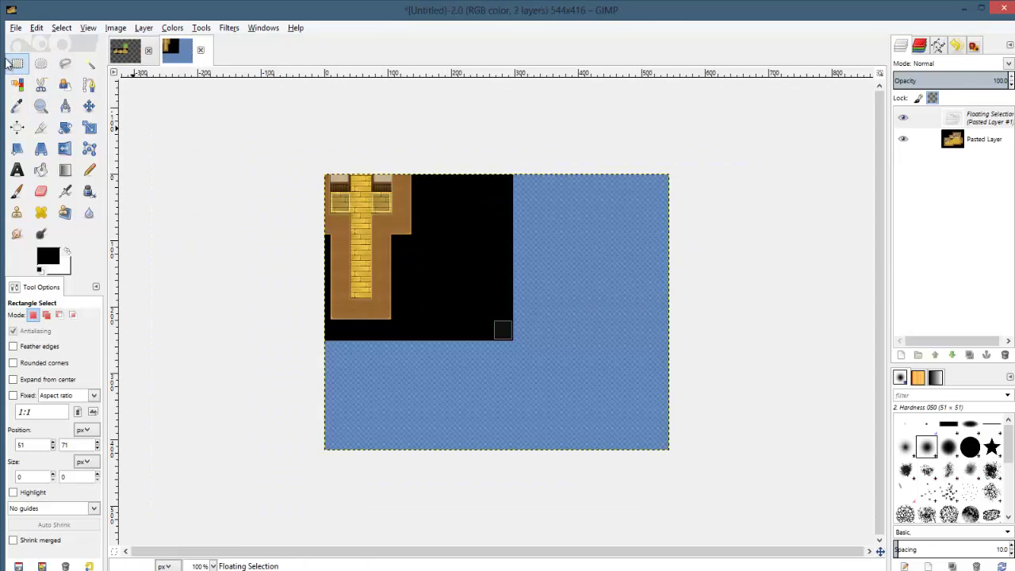
- Paste the Hallway 2 screenshot into the 544 × 416 px image, align the map's upper-left corner with the canvas corner, and anchor it
left_click(41, 64)
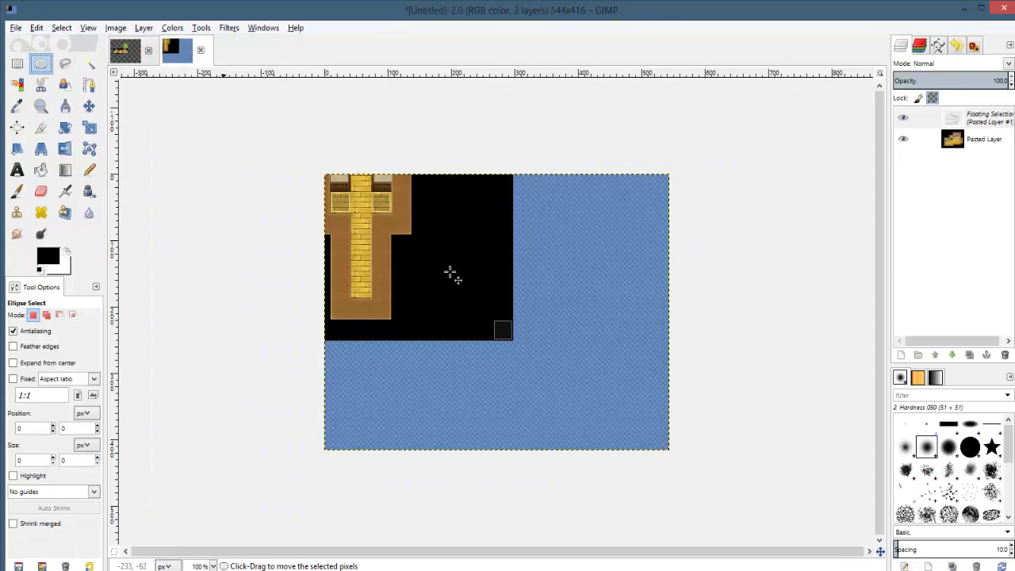
key("ctrl+v")
scroll(524, 341, "up", 2, "ctrl")
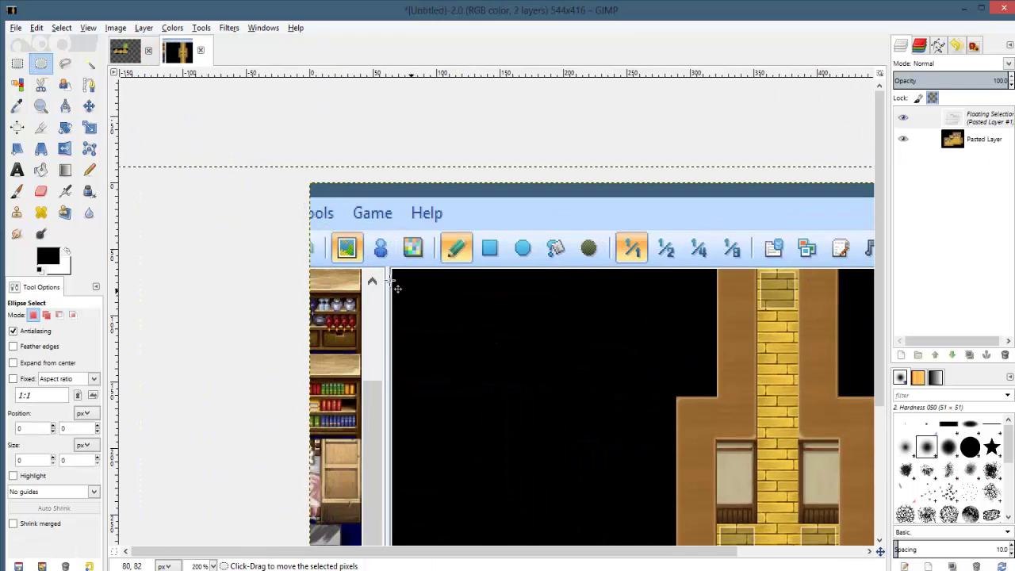
scroll(339, 210, "up", 8, "ctrl")
left_click_drag(389, 233, 276, 151)
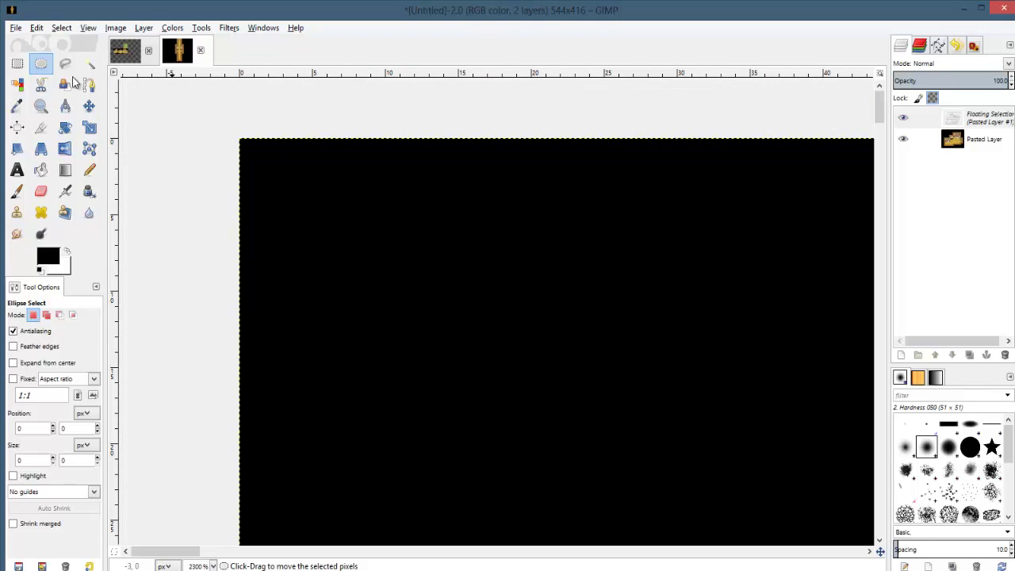
left_click(17, 63)
scroll(437, 138, "down", 10, "ctrl")
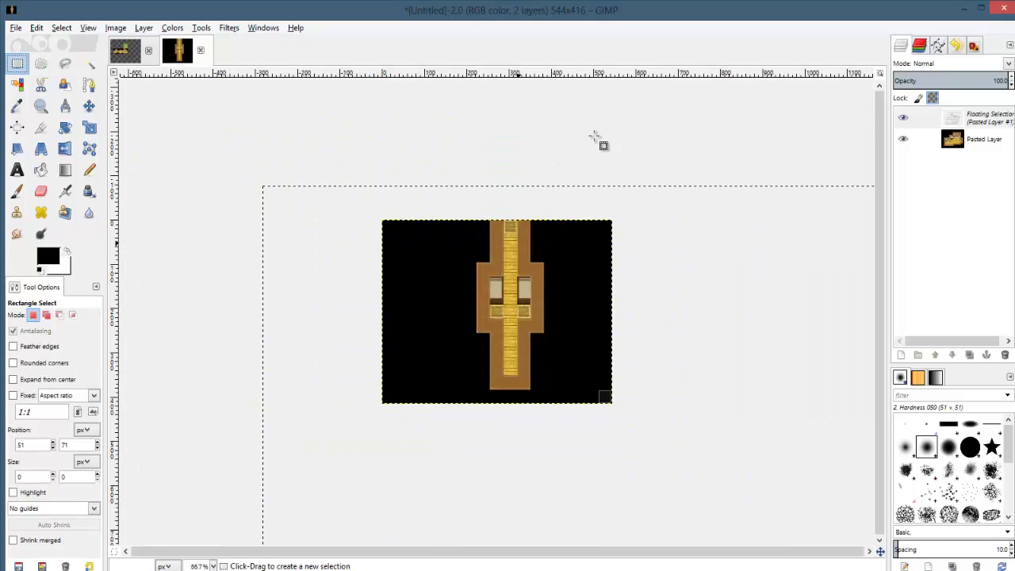
left_click(596, 277)
- Copy the cropped Hallway 2 map into the 196 × 145 px overview image and scale it to 32 × 32 px
scroll(603, 328, "up", 5, "ctrl")
key("ctrl+c")
left_click(135, 50)
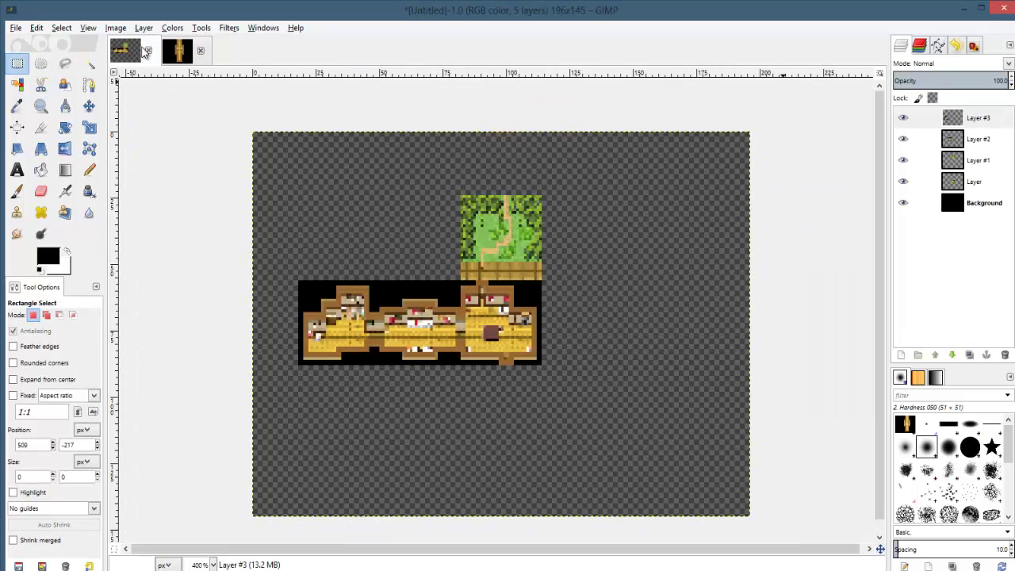
key("ctrl+v")
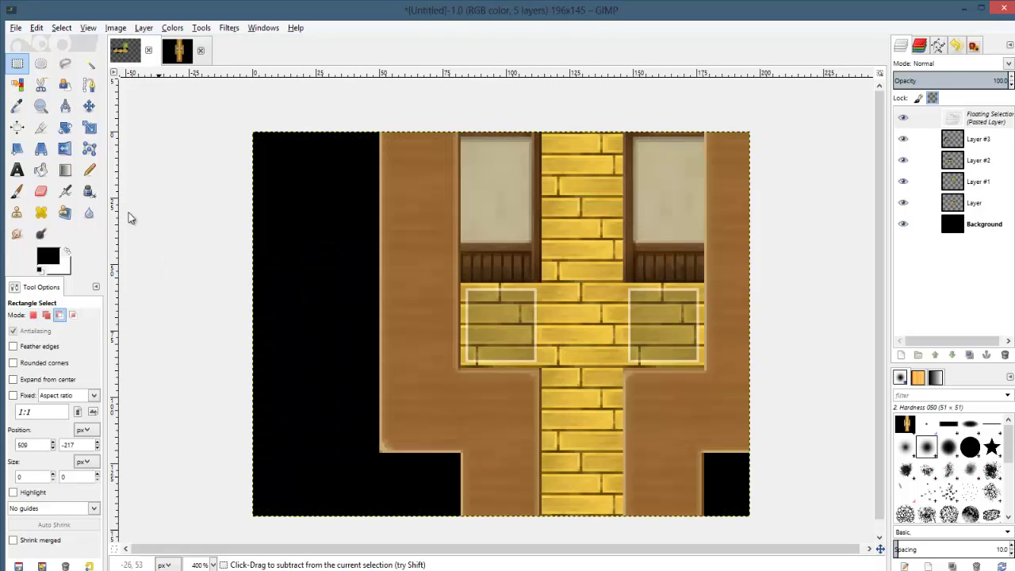
key("shift+s")
left_click(401, 272)
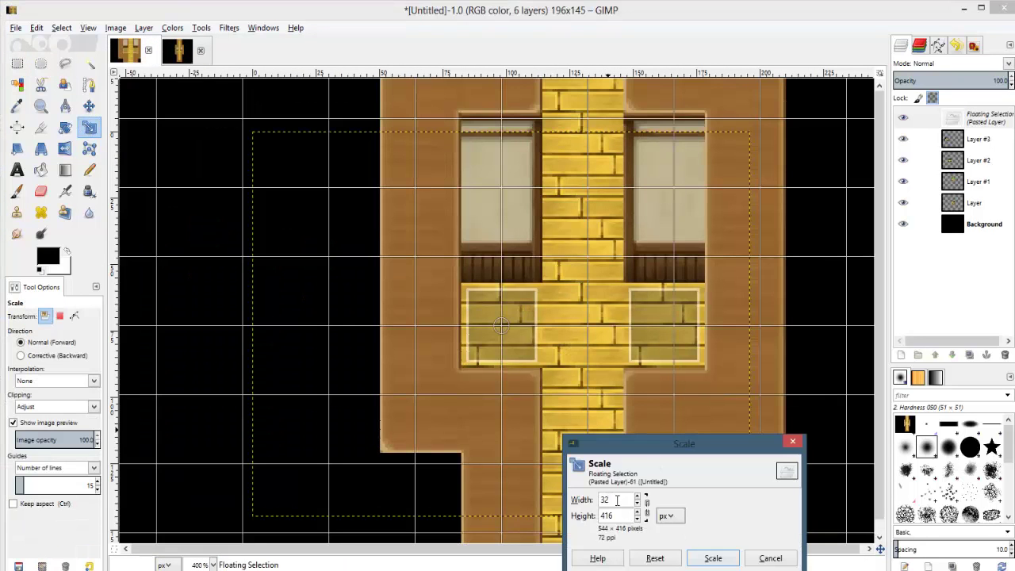
left_click(617, 516)
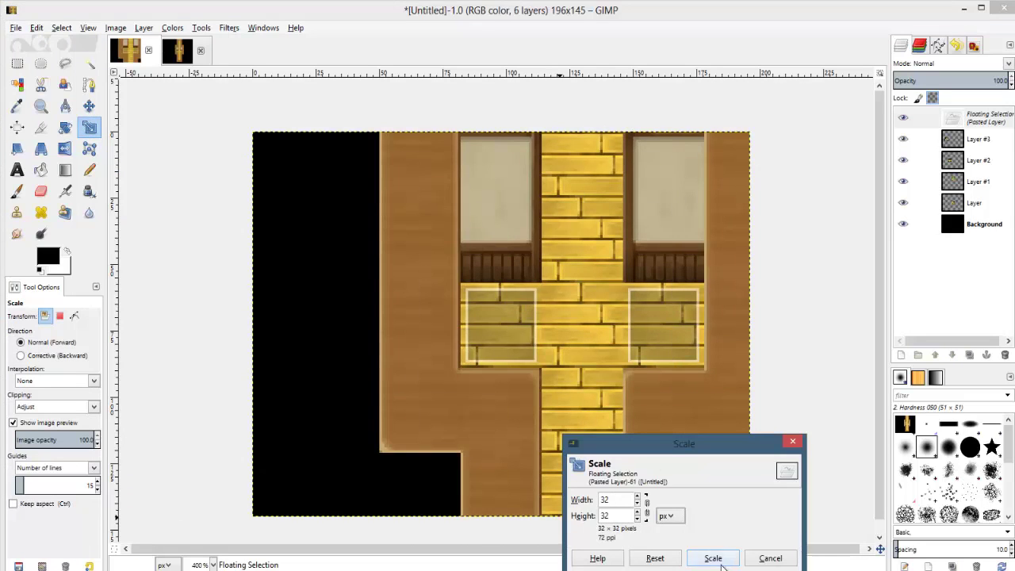
left_click(721, 566)
- Place the scaled Hallway 2 map directly below the living room, in line with its lower doorway, and anchor it on Layer #3
left_click(16, 63)
scroll(231, 251, "down", 3, "ctrl")
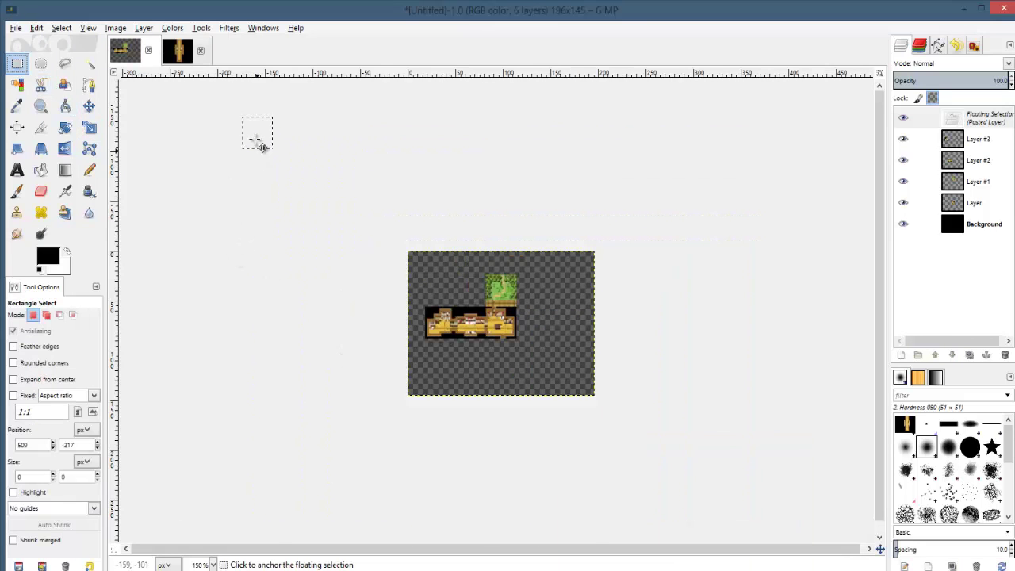
left_click_drag(255, 141, 505, 362)
scroll(501, 327, "up", 7, "ctrl")
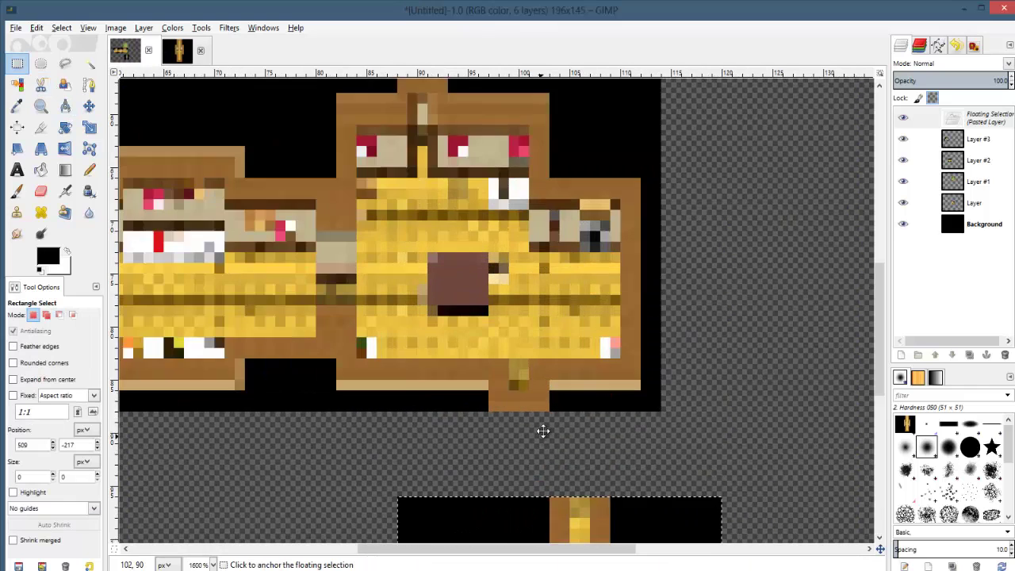
middle_click_drag(543, 431, 640, 348)
left_click_drag(663, 478, 603, 396)
left_click(674, 254)
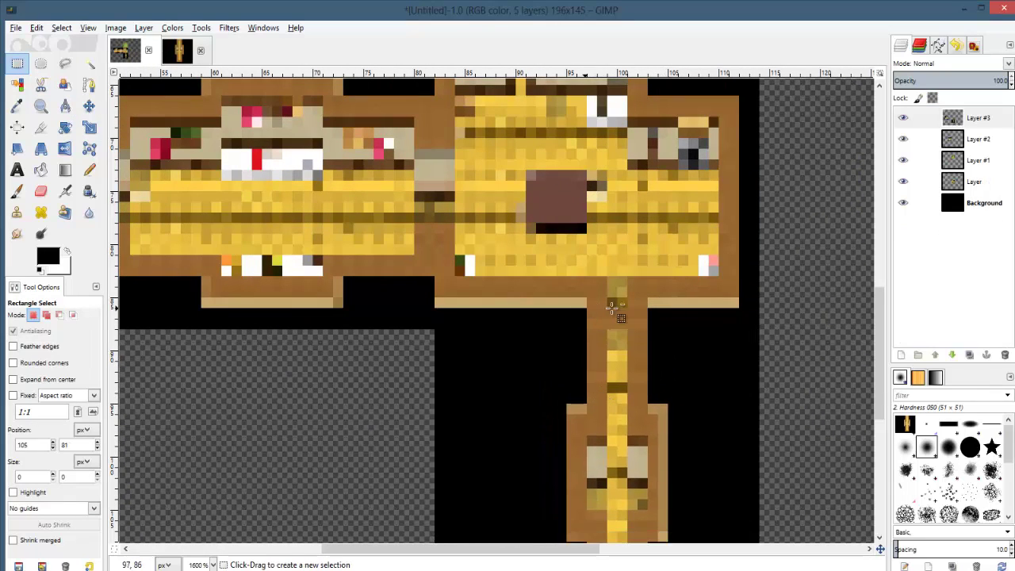
- Copy the 2 × 2 px floor patch at 99, 88, place it over the brown gap at 99, 86, and anchor it on the layer named Layer
key("plus")
key("plus")
key("plus")
left_click_drag(647, 422, 582, 365)
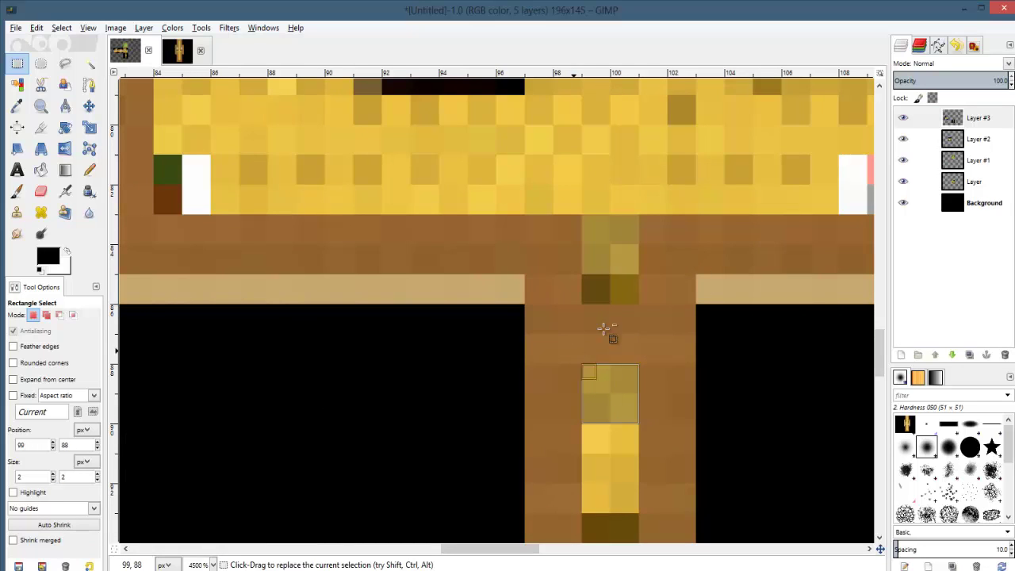
key("ctrl+c")
left_click(969, 139)
left_click(977, 161)
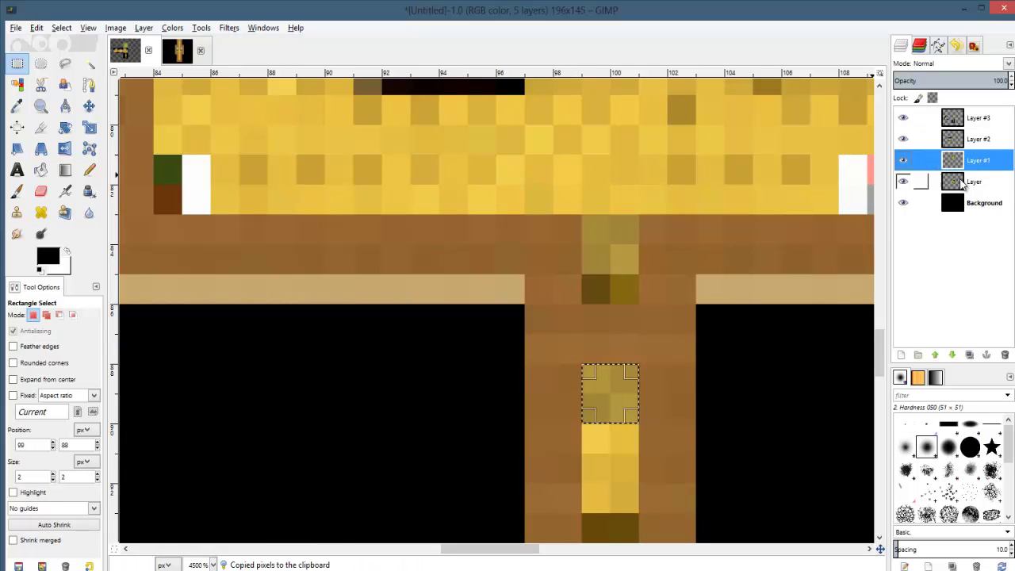
left_click(974, 182)
key("ctrl+v")
left_click_drag(467, 303, 607, 331)
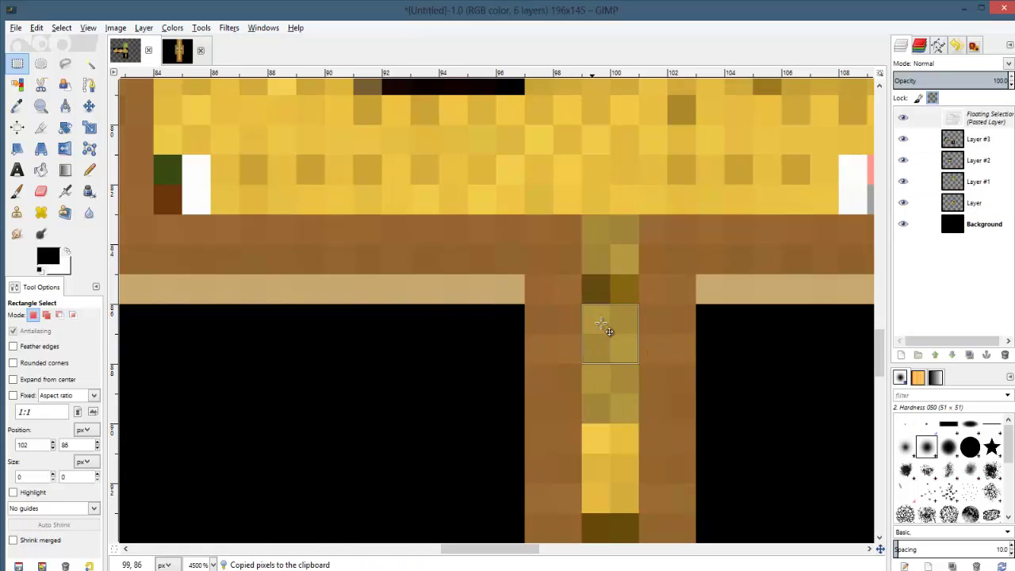
left_click(610, 245)
- Examine how the Hallway 2 corridor connects to the living room and the rest of the overview
scroll(632, 406, "down", 6, "ctrl")
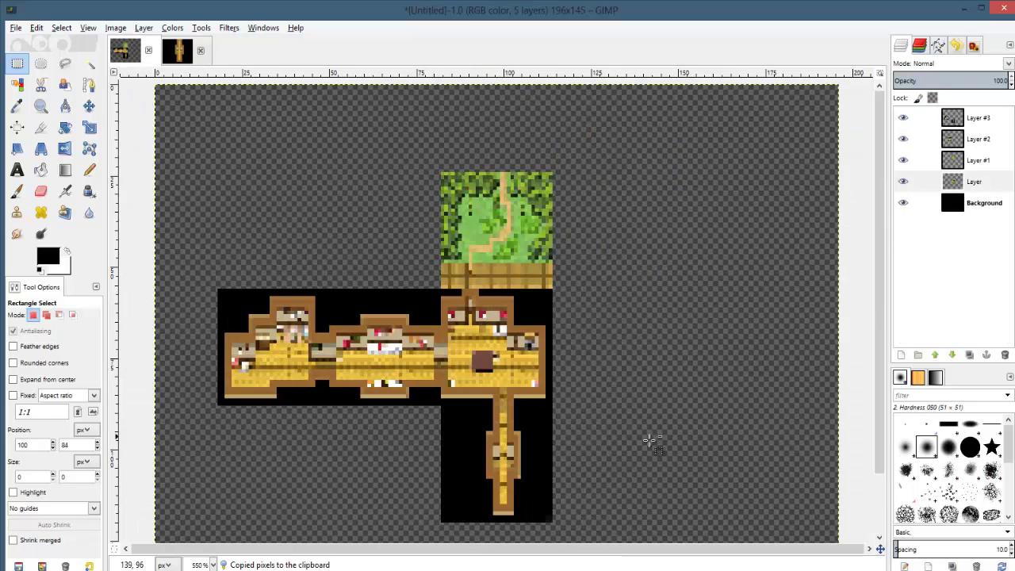
middle_click_drag(613, 491, 597, 429)
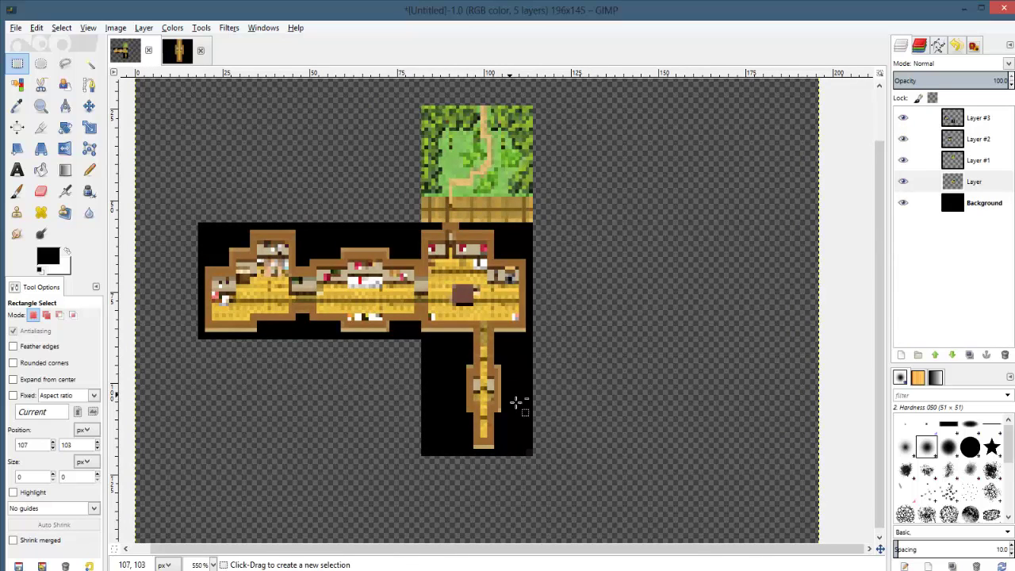
scroll(516, 402, "up", 2, "ctrl")
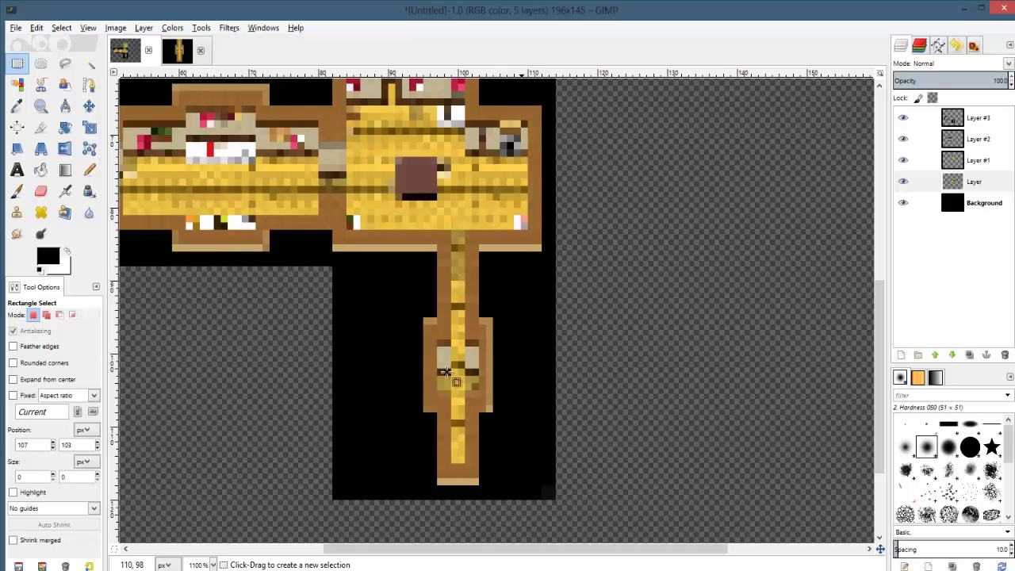
middle_click_drag(514, 417, 566, 570)
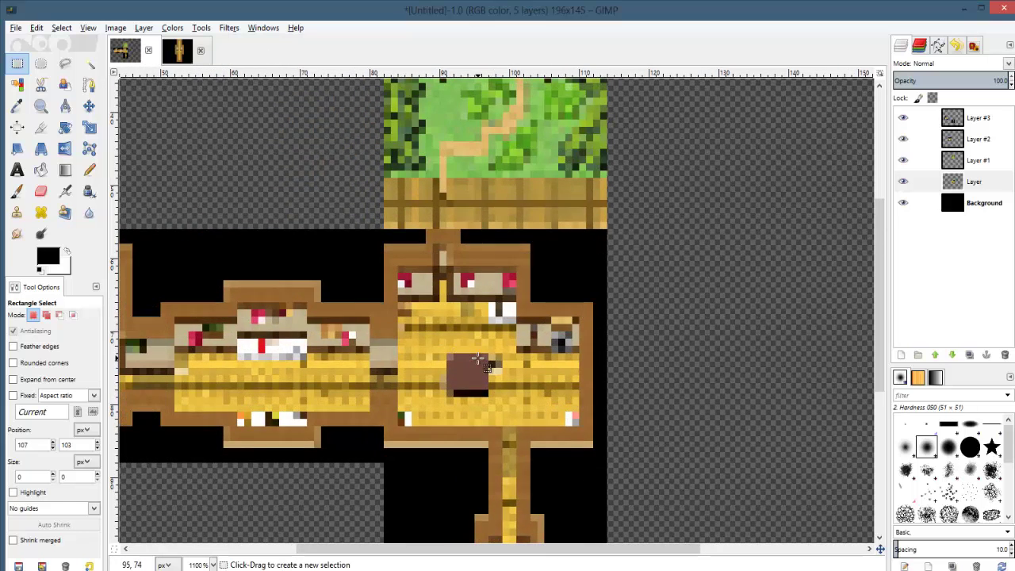
scroll(596, 374, "down", 5)
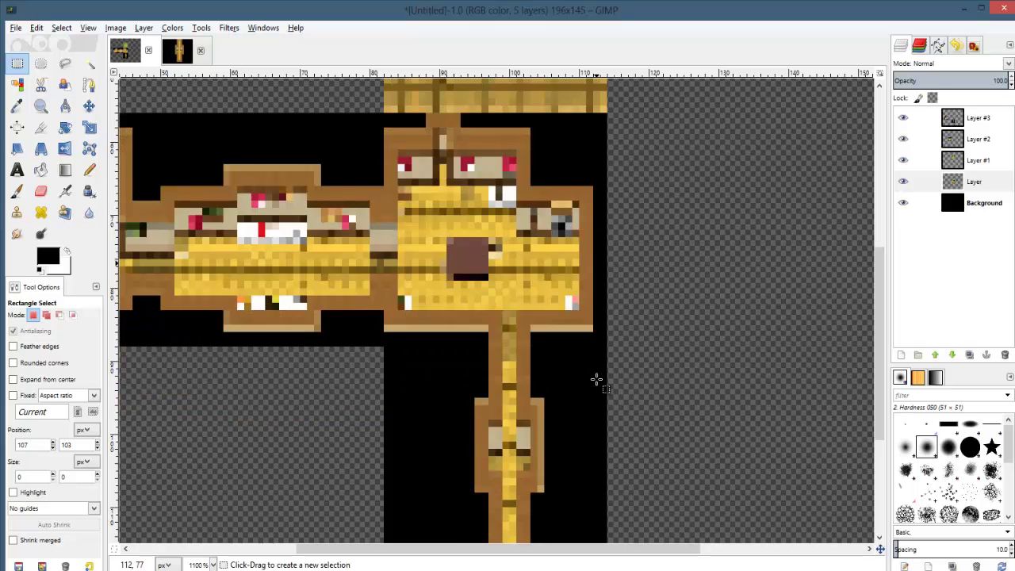
scroll(597, 378, "down", 3, "ctrl")
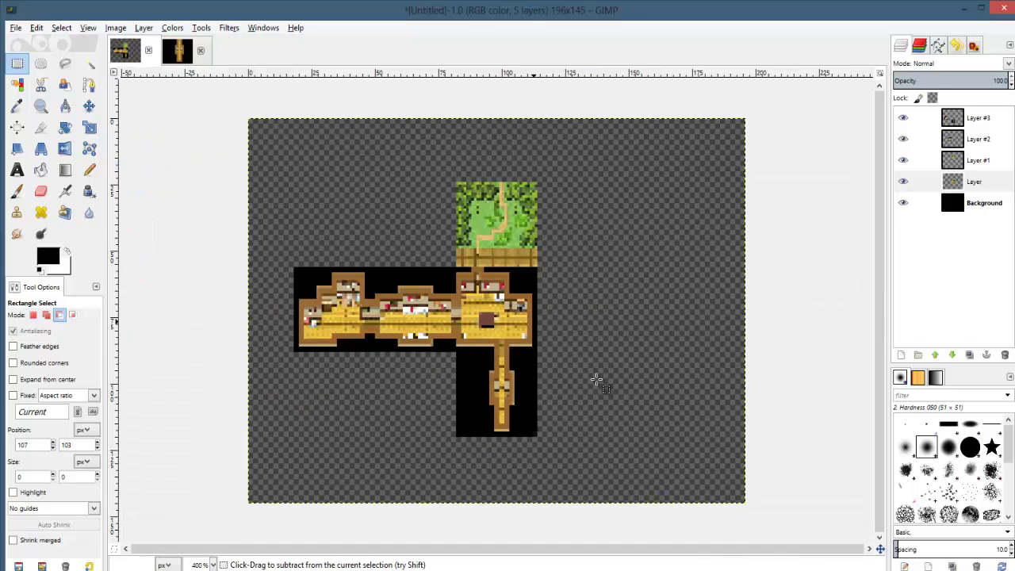
scroll(595, 379, "up", 2, "ctrl")
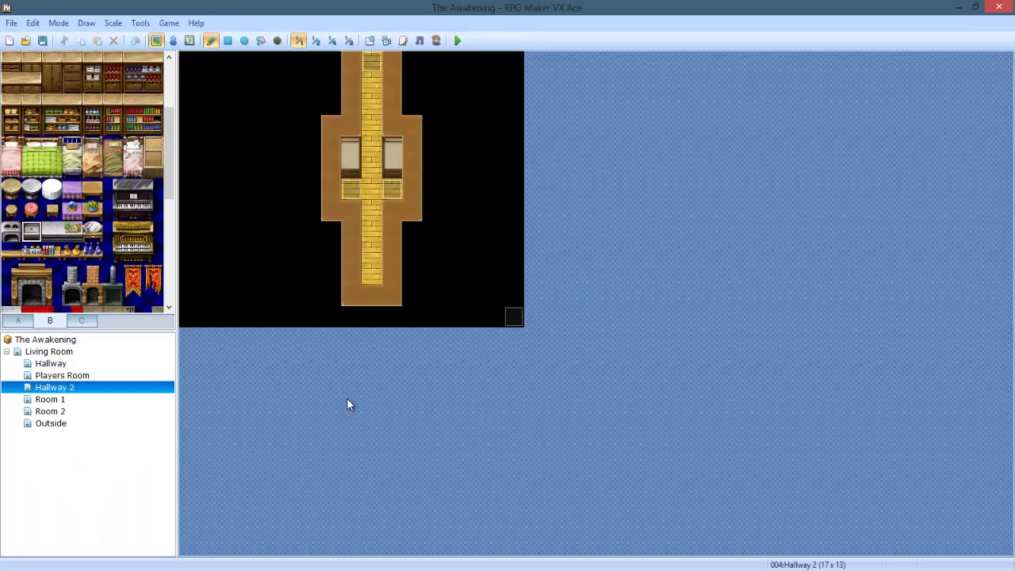
- Capture the Room 1 map from RPG Maker VX Ace, paste it into GIMP's 544 × 416 px image, and align its upper-left corner with the canvas
left_click(63, 401)
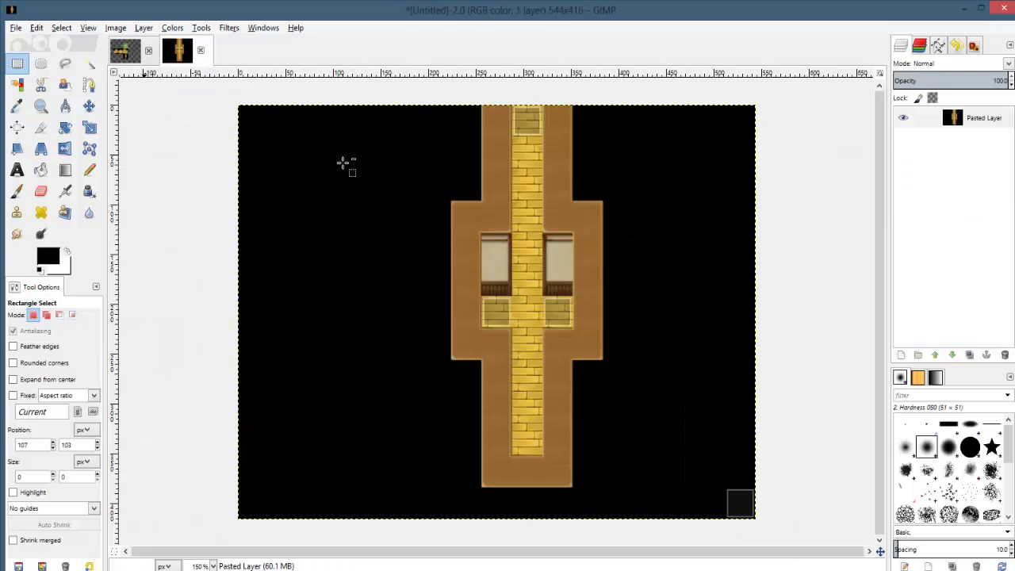
key("ctrl+v")
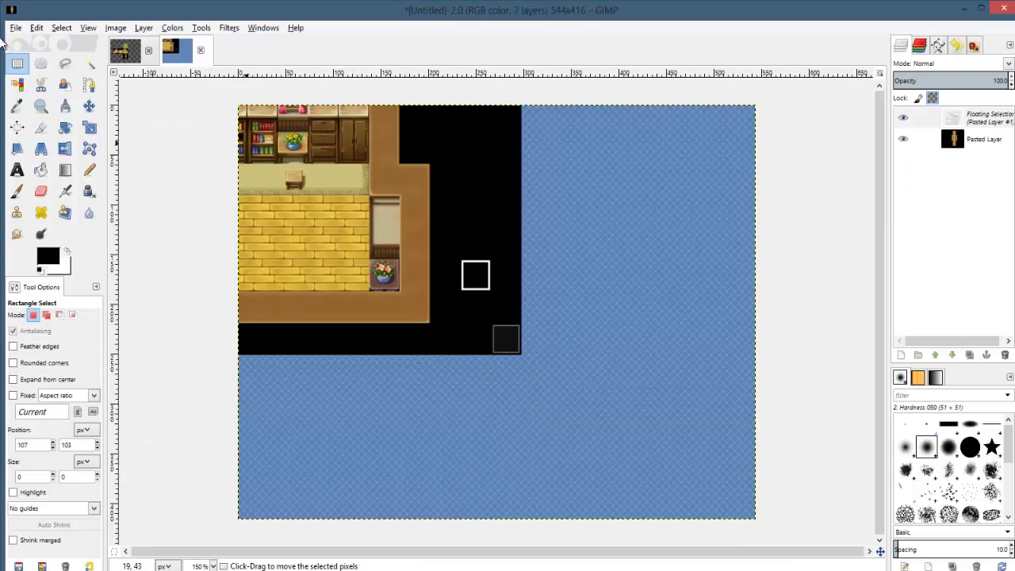
left_click_drag(465, 327, 537, 391)
scroll(360, 190, "up", 2, "ctrl")
middle_click_drag(360, 190, 689, 218)
left_click_drag(333, 223, 413, 166)
scroll(411, 127, "up", 4, "ctrl")
middle_click_drag(413, 154, 424, 282)
left_click_drag(425, 272, 419, 241)
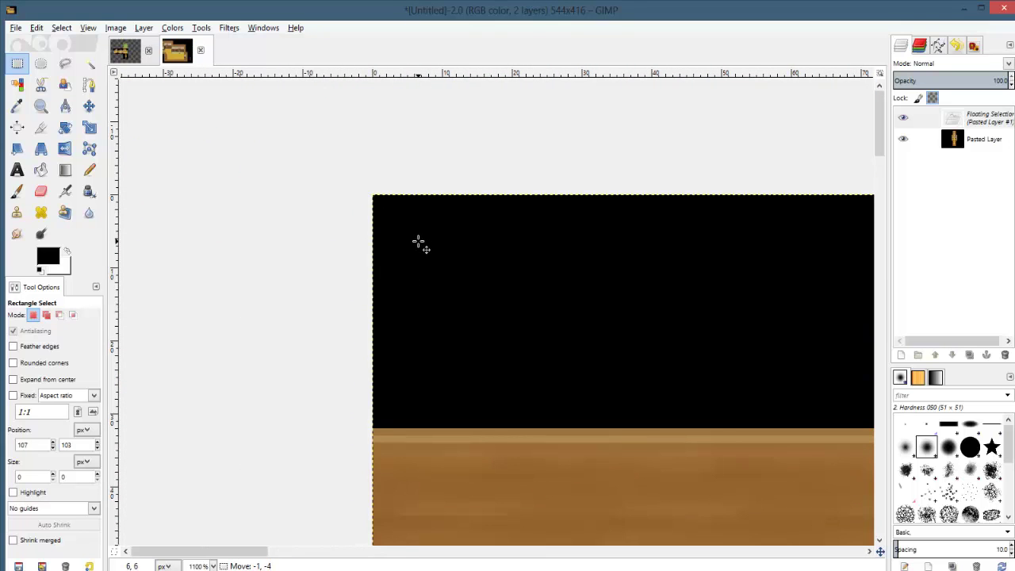
scroll(514, 186, "down", 7, "ctrl")
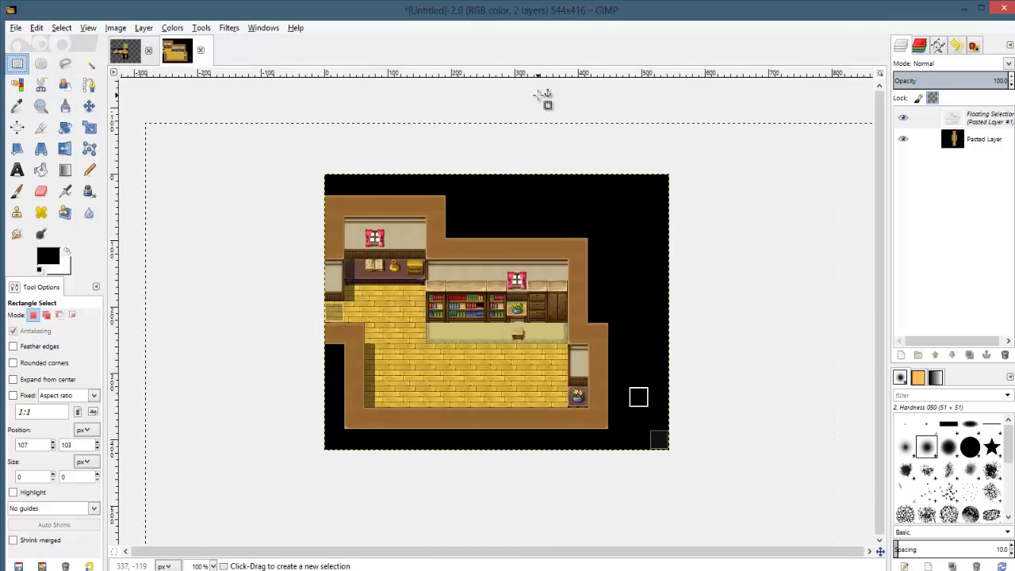
- Anchor the Room 1 capture, copy the cropped map, and switch to RPG Maker VX Ace
key("ctrl+h")
key("ctrl+c")
key("alt+Tab")
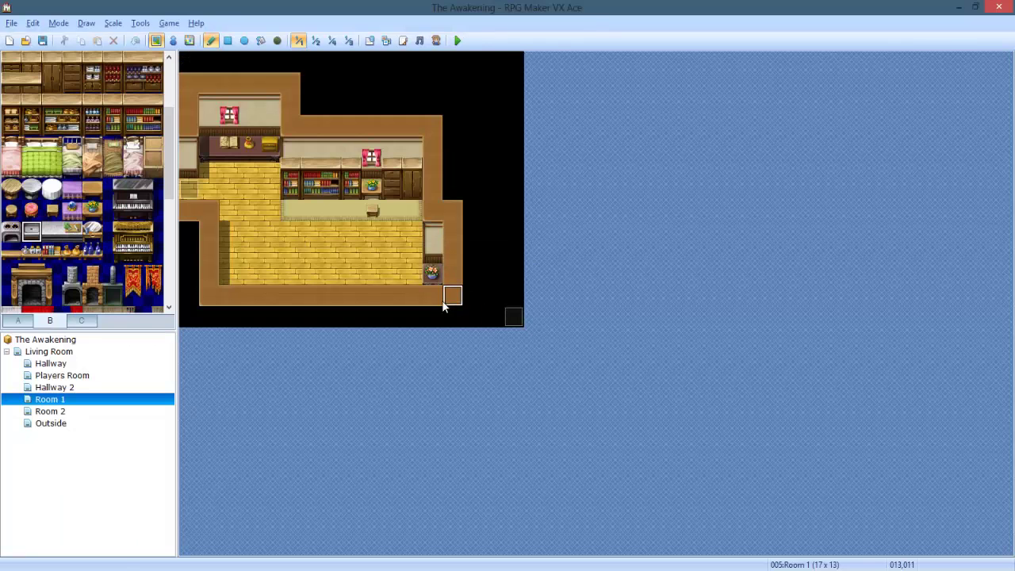
- Switch to GIMP and bring up the small overview map image
key("alt+Tab")
left_click(127, 52)
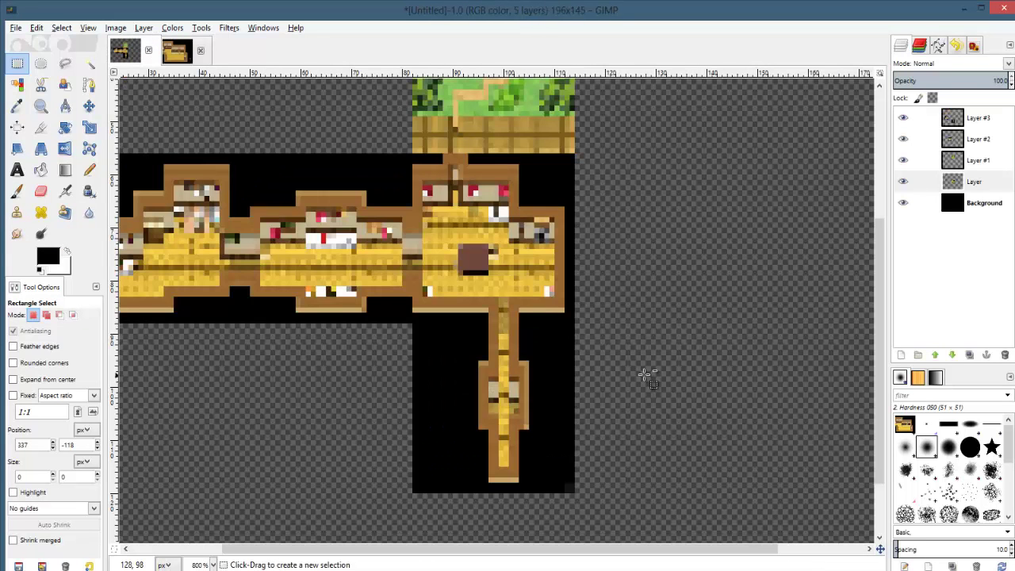
key("ctrl")
key("ctrl+v")
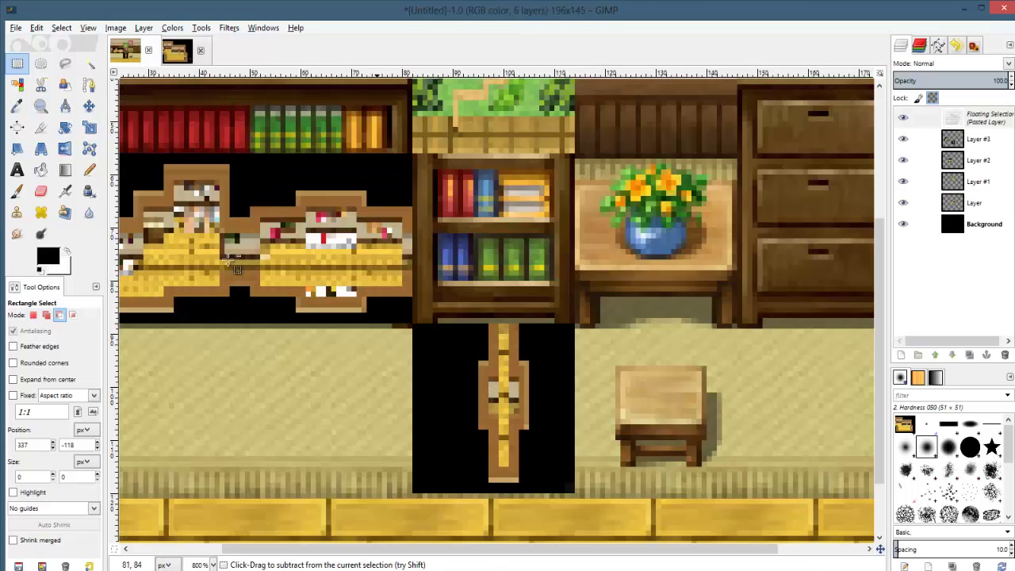
scroll(691, 302, "down", 5, "ctrl")
key("ctrl+z")
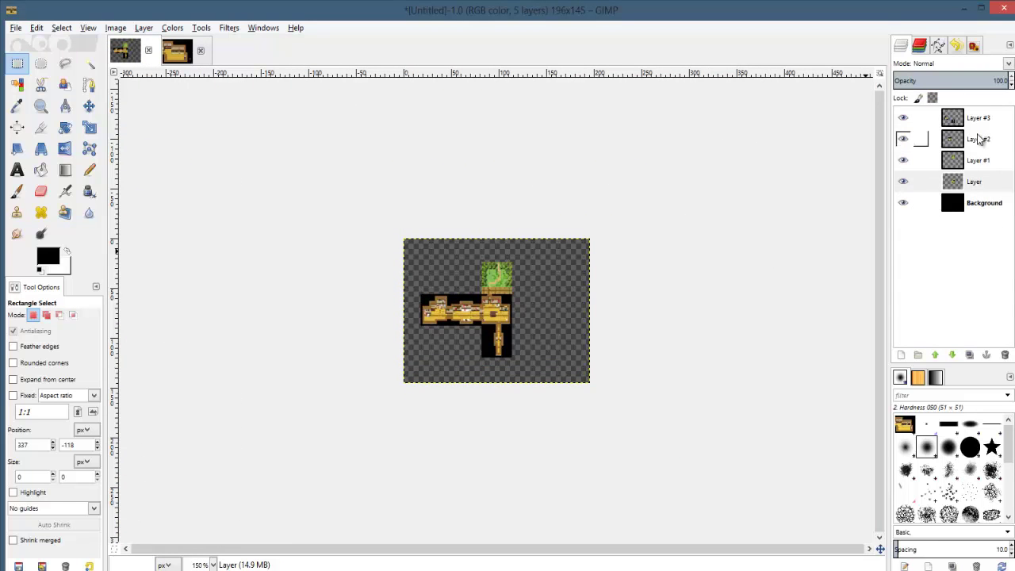
- Add a transparent 196 x 145 px layer above Layer #3 and paste the Room 1 image onto it
left_click(900, 361)
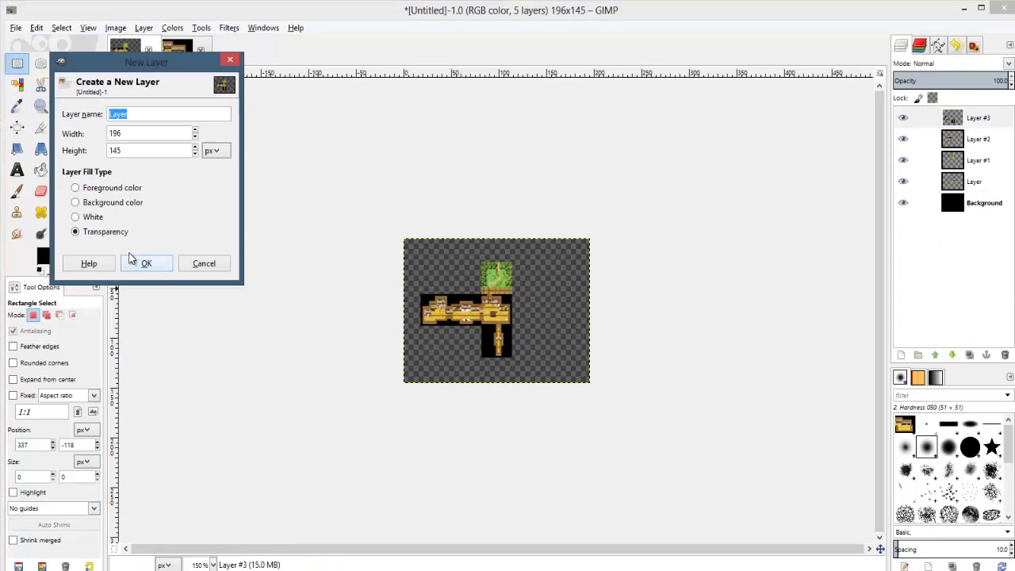
left_click(146, 263)
key("ctrl+v")
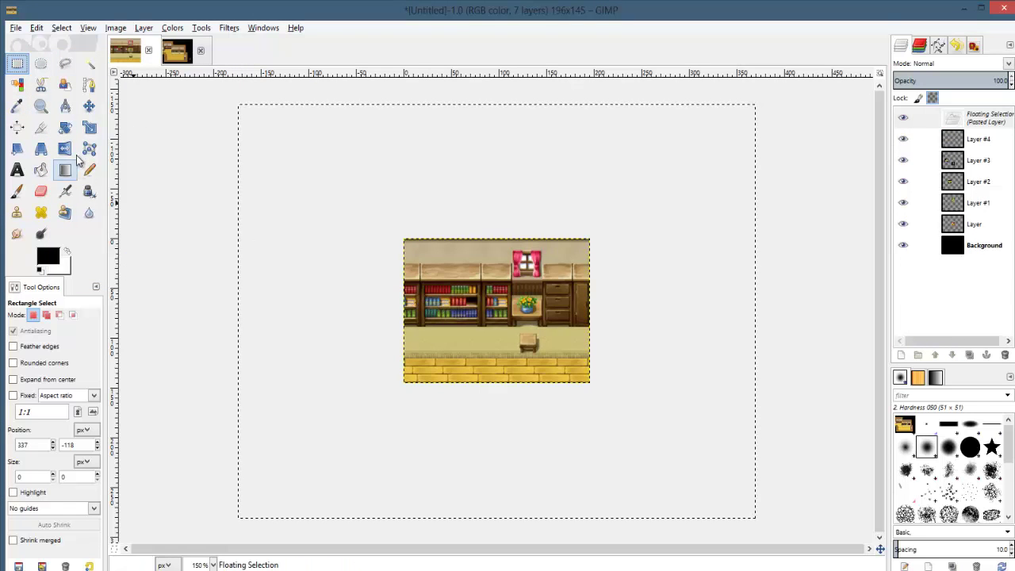
- Scale the pasted Room 1 image down to thumbnail size, 32 px wide, reducing its height as well
left_click_drag(444, 304, 623, 428)
middle_click_drag(624, 428, 490, 261)
left_click(88, 133)
left_click(309, 195)
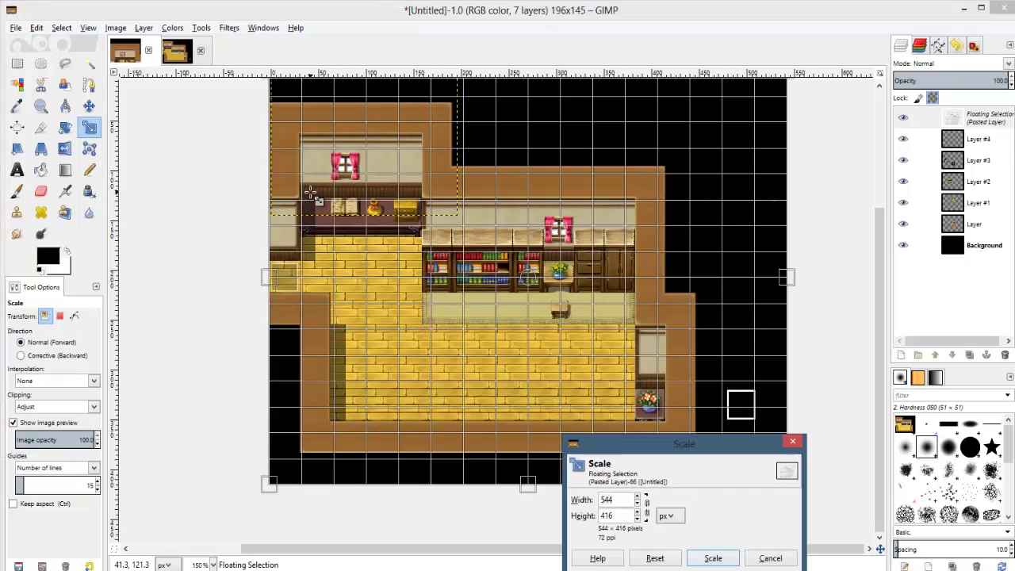
type("32")
left_click(618, 516)
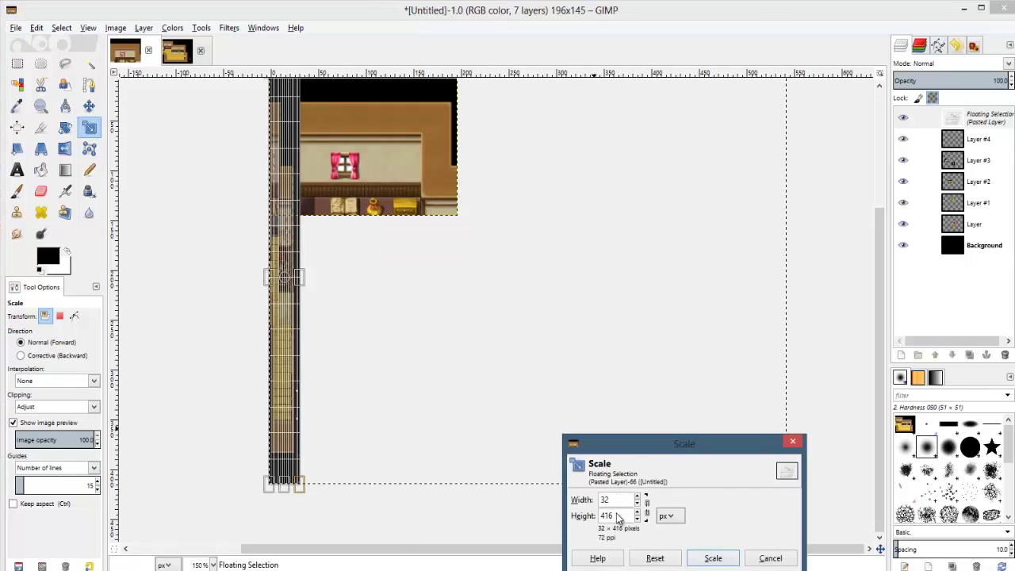
left_click(713, 559)
- Place the Room 1 thumbnail against the east side of the vertical hallway with the doorways aligned, and anchor it
left_click(17, 63)
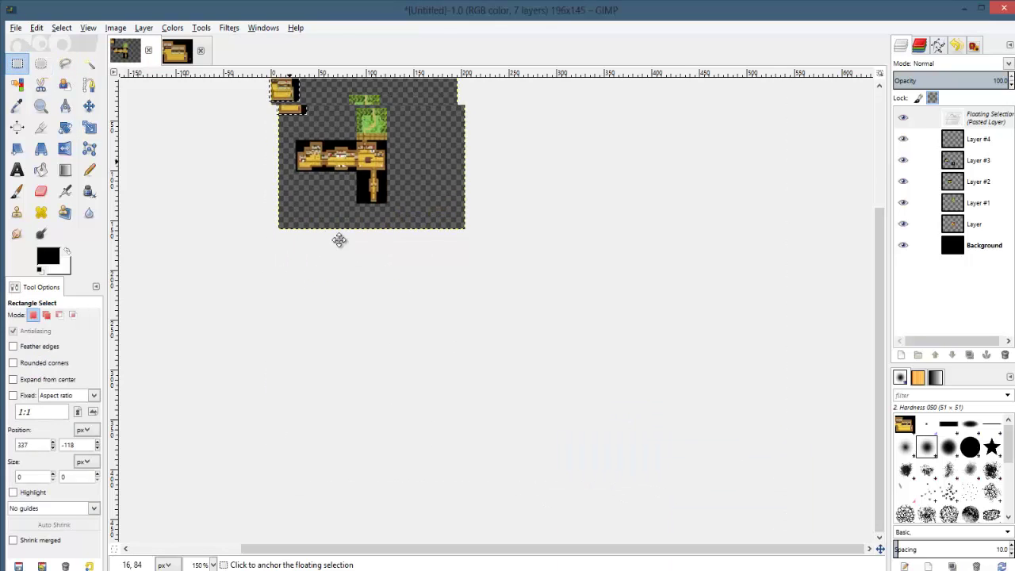
scroll(339, 240, "up", 3, "ctrl")
left_click_drag(210, 81, 457, 306)
scroll(492, 321, "up", 3, "ctrl")
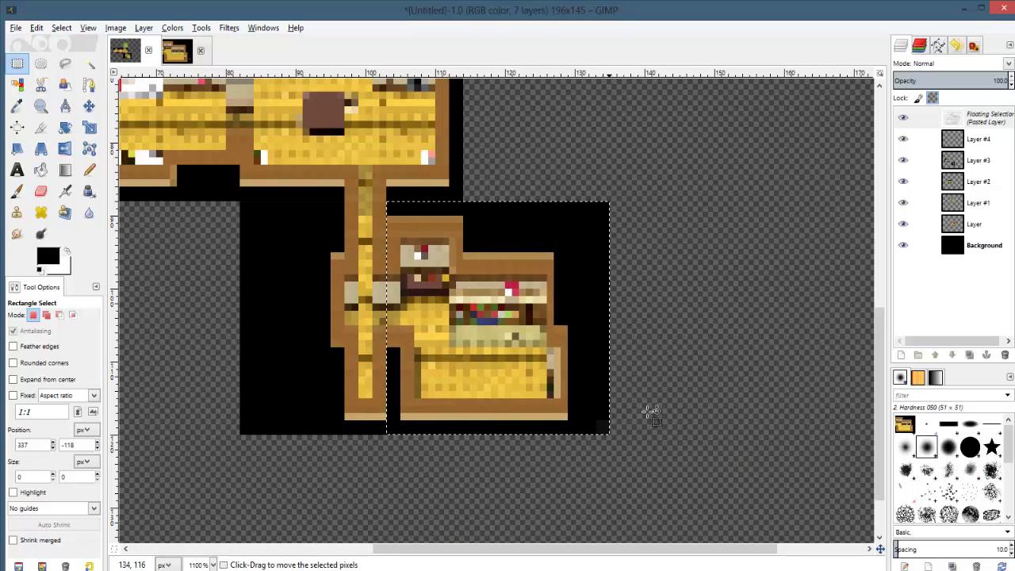
left_click(682, 385)
scroll(394, 367, "down", 3, "ctrl")
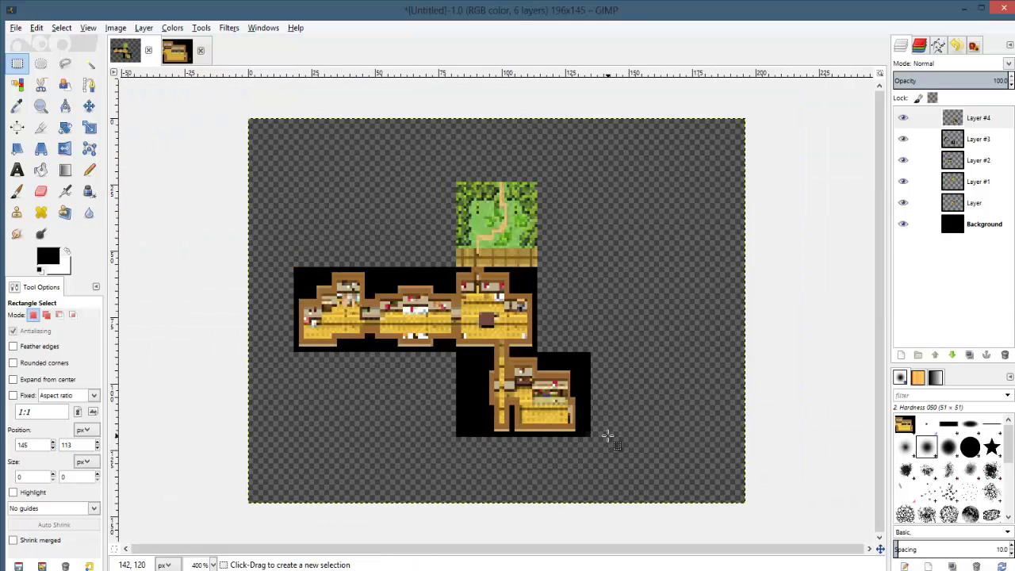
- Raise the layer named Layer one position so it sits above Layer #1
left_click(972, 203)
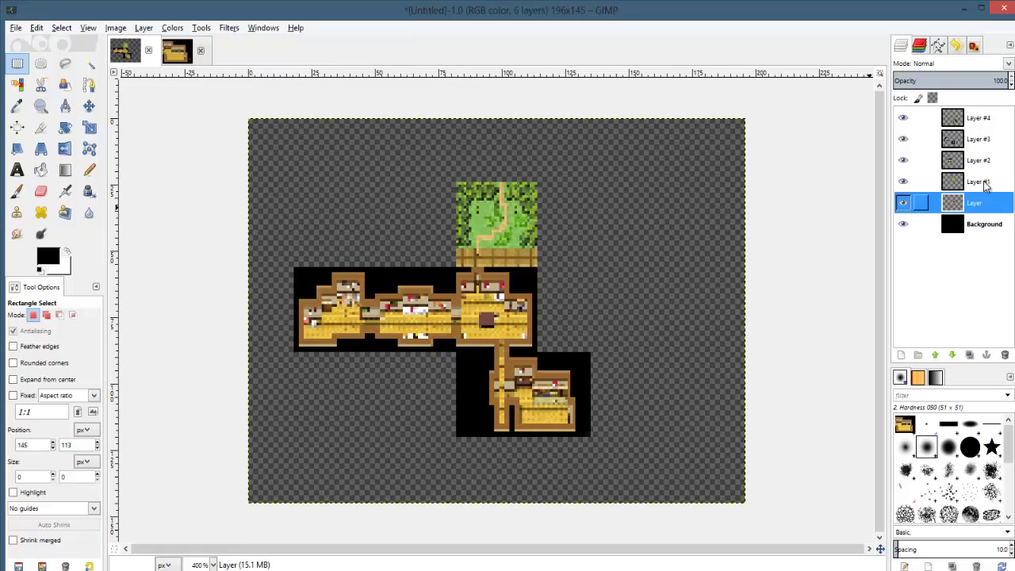
left_click(983, 183)
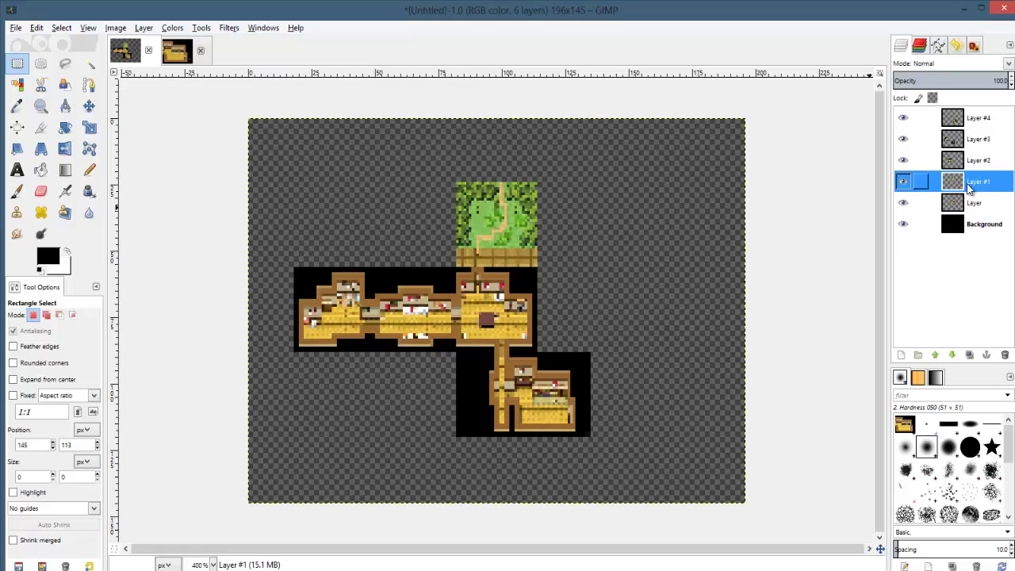
left_click(949, 203)
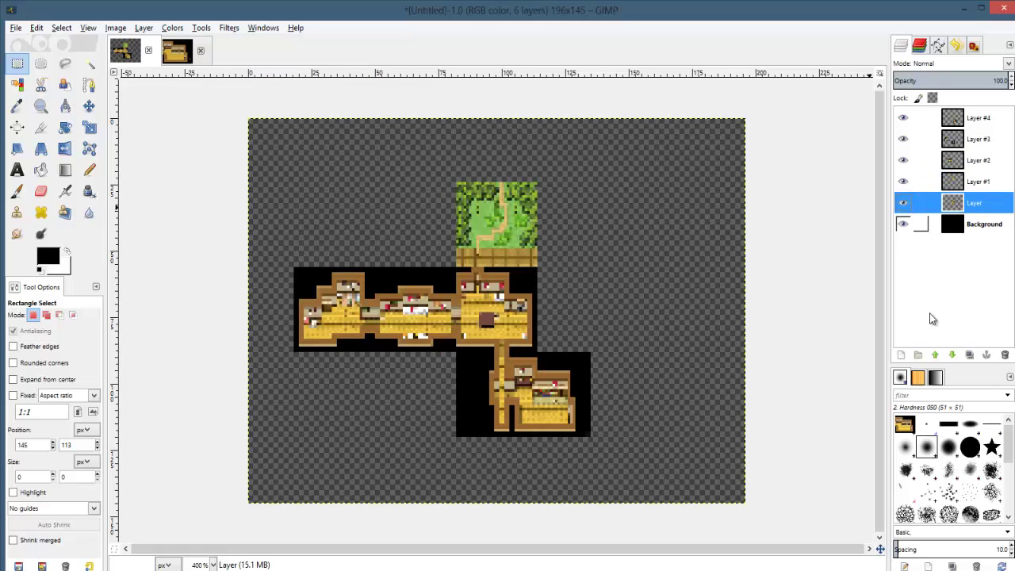
left_click(935, 354)
left_click(974, 206)
left_click(902, 203)
left_click(903, 203)
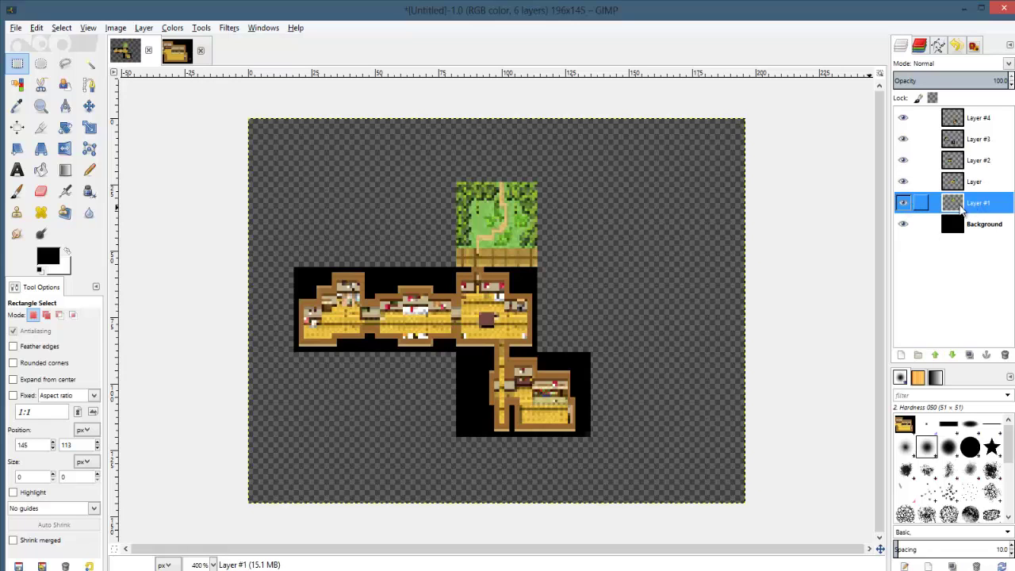
- Try to cut the Outside map from Layer #1 and shift it down so its fence tucks beneath the living room
left_click_drag(660, 286, 356, 140)
key("ctrl+x")
key("ctrl+v")
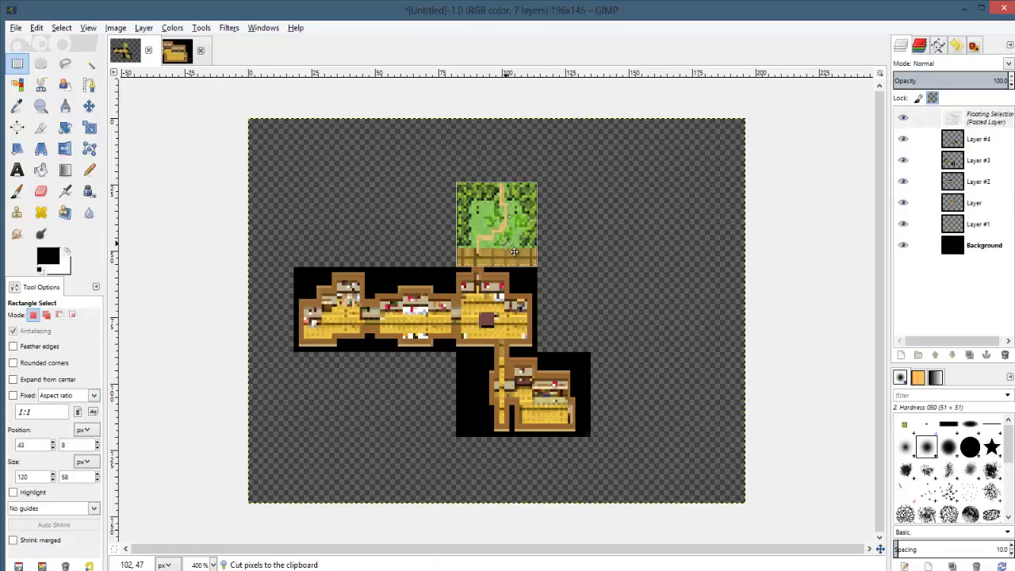
left_click_drag(514, 252, 569, 270)
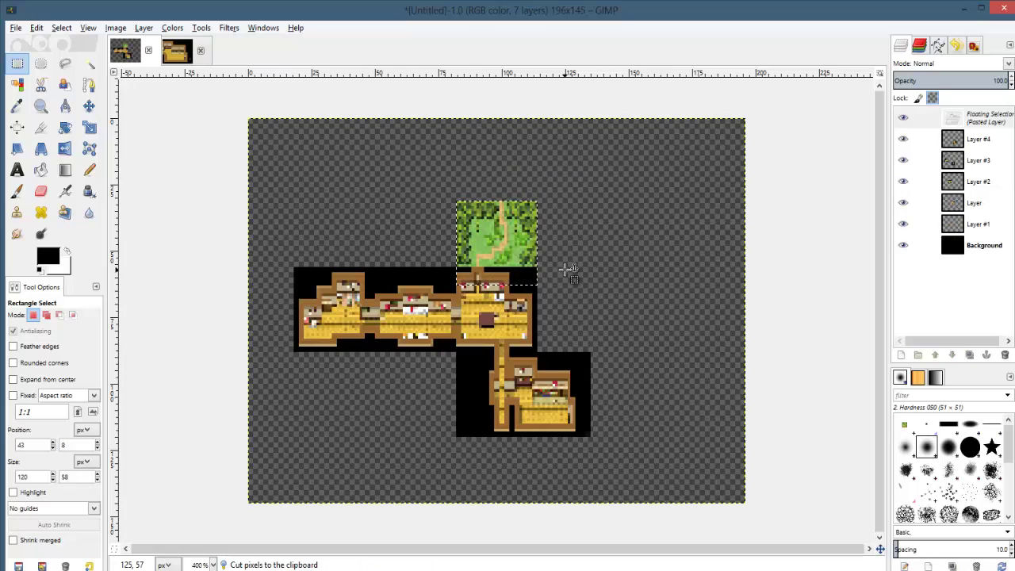
left_click(643, 238)
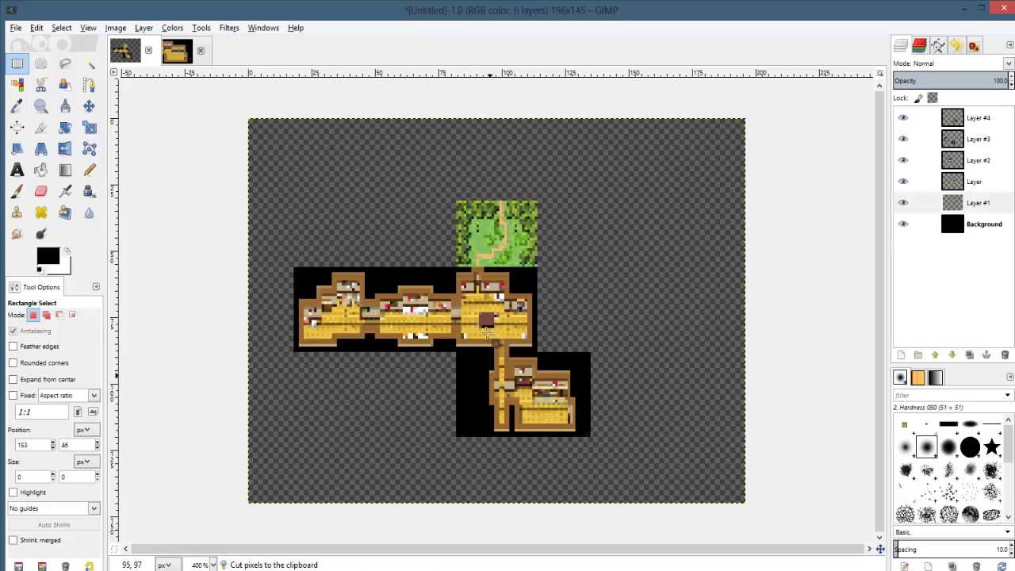
- Inspect the join between the Outside map and the living room, and undo the Outside map's shift
scroll(480, 234, "up", 2, "ctrl")
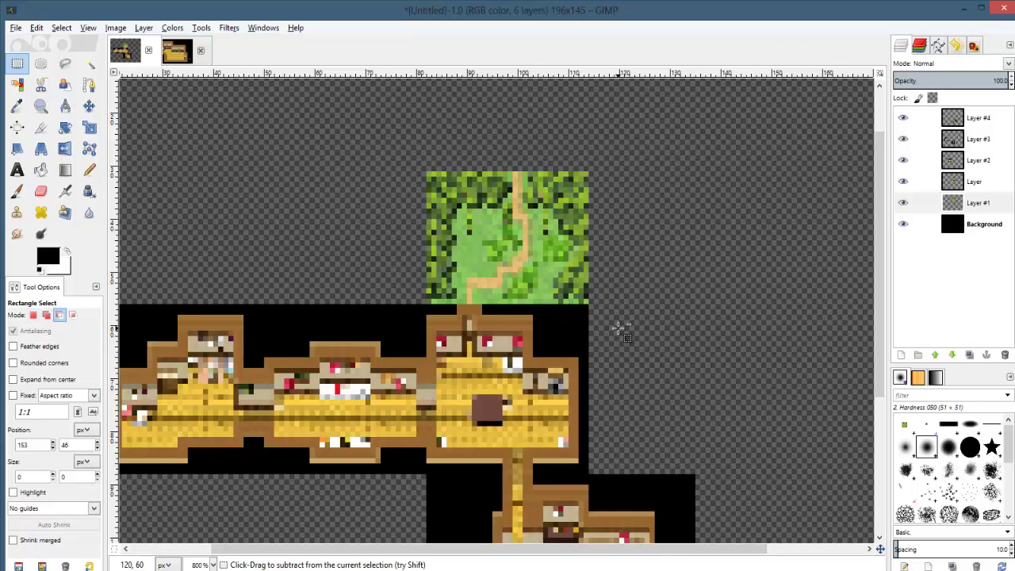
scroll(620, 330, "down", 2, "ctrl")
scroll(578, 318, "up", 2, "ctrl")
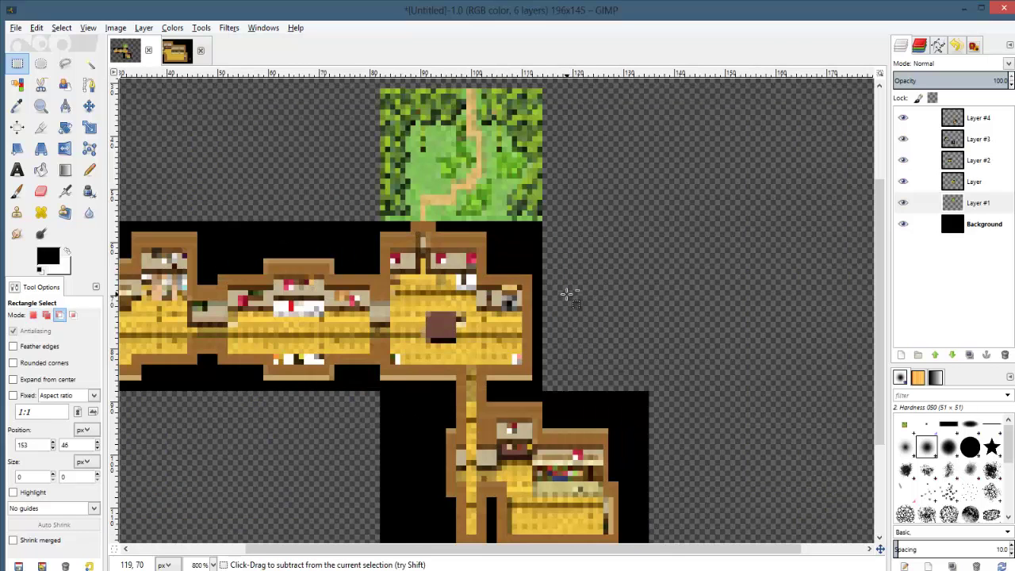
middle_click_drag(574, 332, 617, 348)
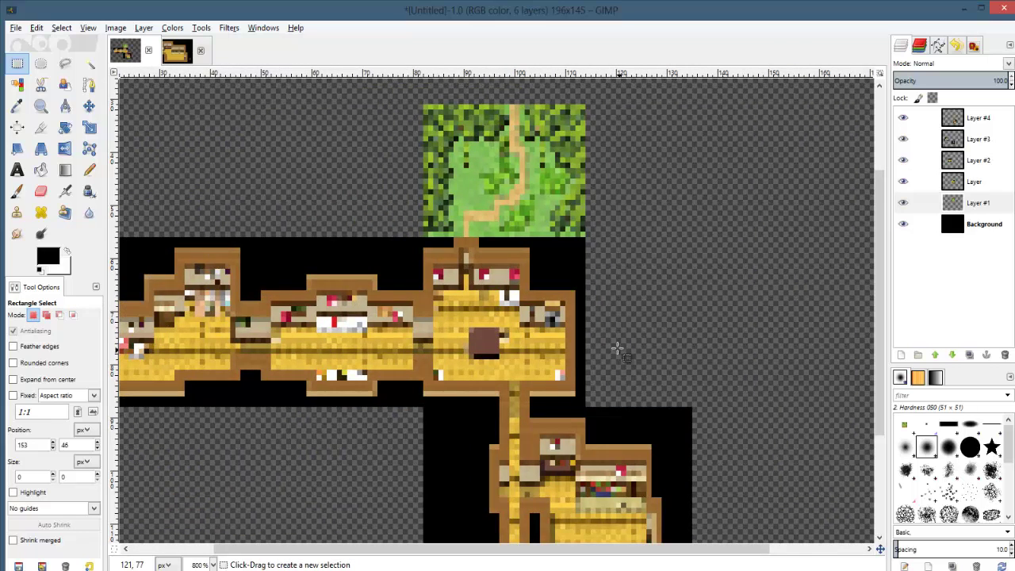
scroll(617, 367, "down", 4, "ctrl")
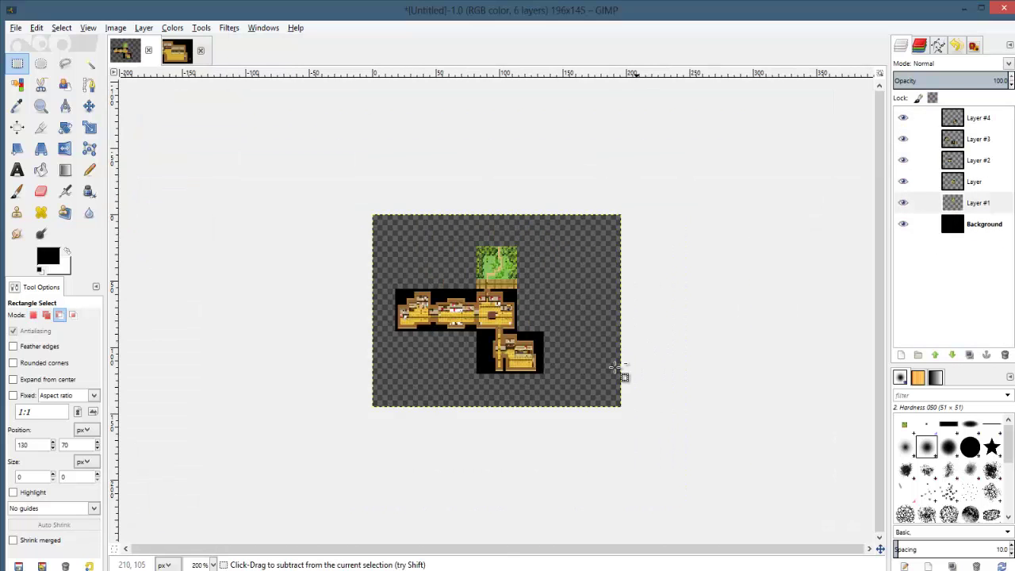
scroll(616, 367, "up", 2, "ctrl")
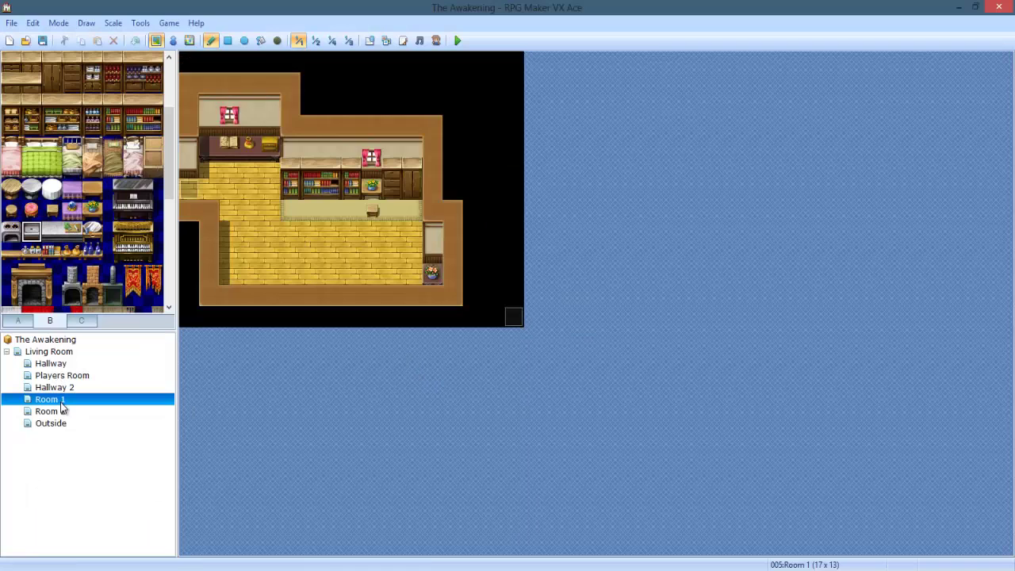
- Open the Room 2 map in RPG Maker and paste a screen capture of it into GIMP's second image
left_click(63, 412)
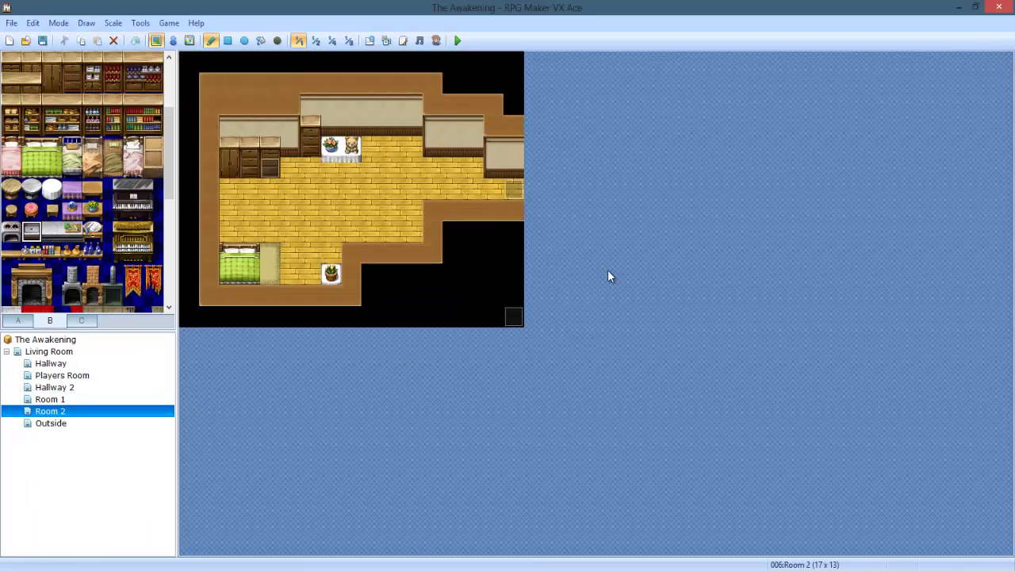
key("alt+Tab")
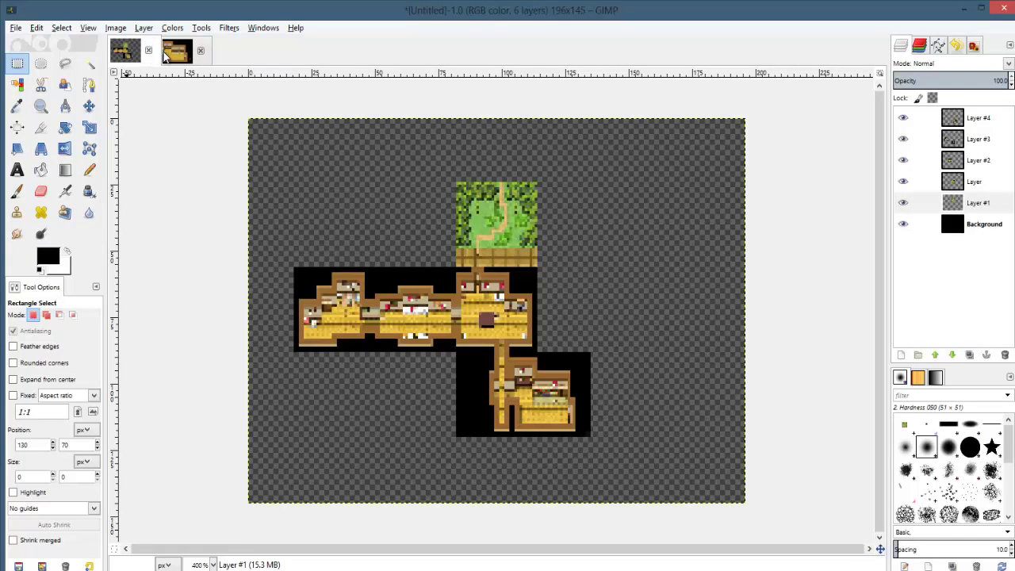
left_click(174, 51)
key("ctrl+v")
- Align the pasted Room 2 map exactly with the 544 x 416 px canvas, anchor it, and copy the result
left_click_drag(505, 289, 645, 406)
scroll(267, 175, "up", 2, "ctrl")
middle_click_drag(204, 166, 439, 300)
scroll(440, 300, "up", 3, "ctrl")
left_click_drag(387, 301, 499, 202)
key("1")
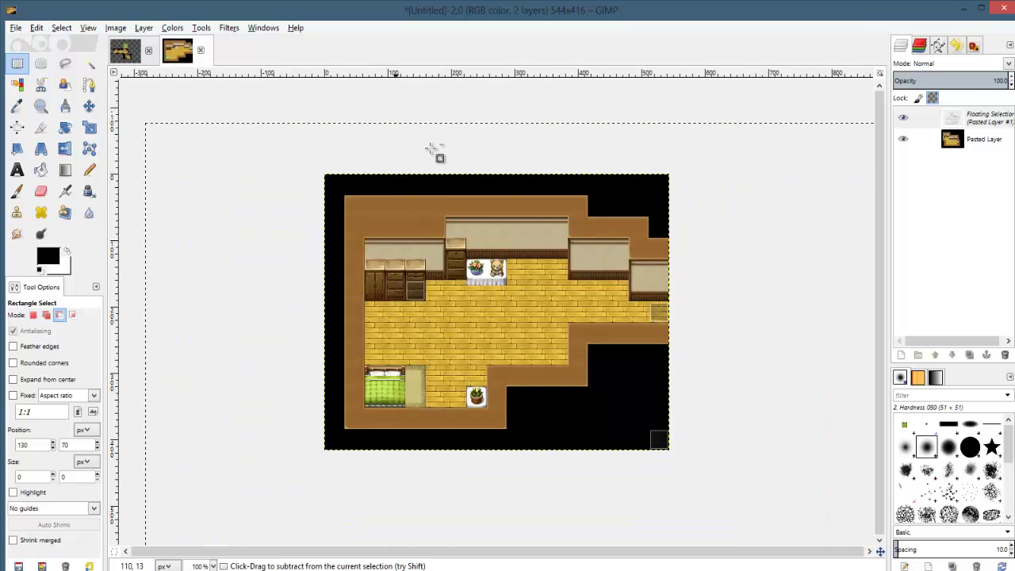
left_click(457, 103)
key("ctrl+c")
- Paste the Room 2 image onto a new layer above Layer #4 in the overview map image
left_click(125, 49)
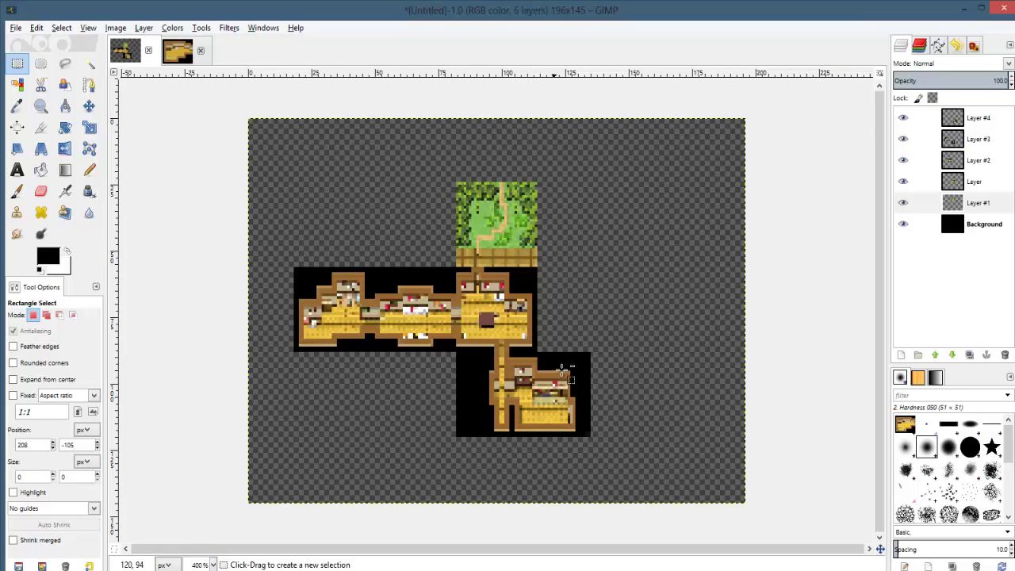
key("ctrl+v")
key("ctrl+z")
left_click(978, 117)
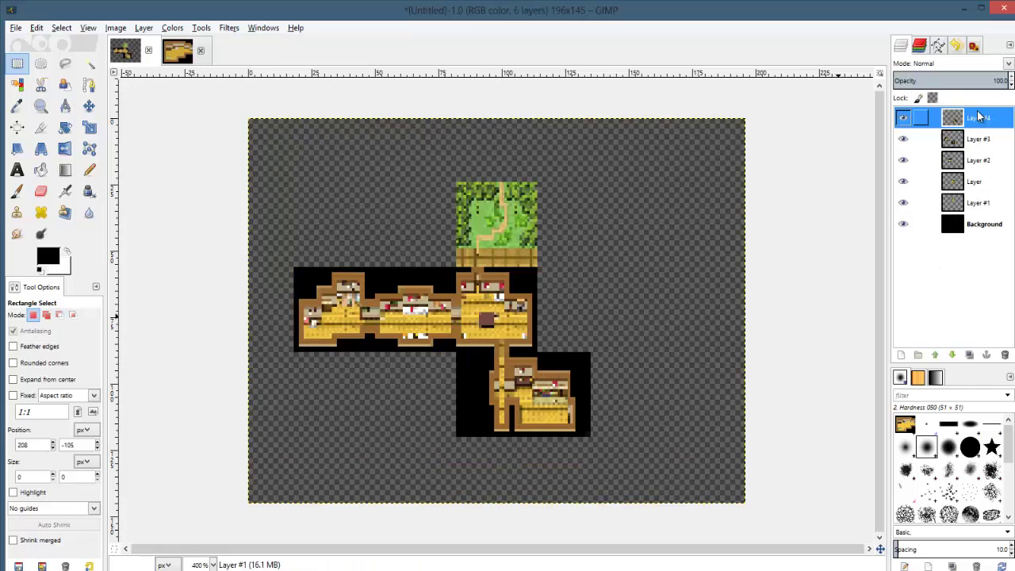
left_click(900, 354)
left_click(179, 299)
key("ctrl+v")
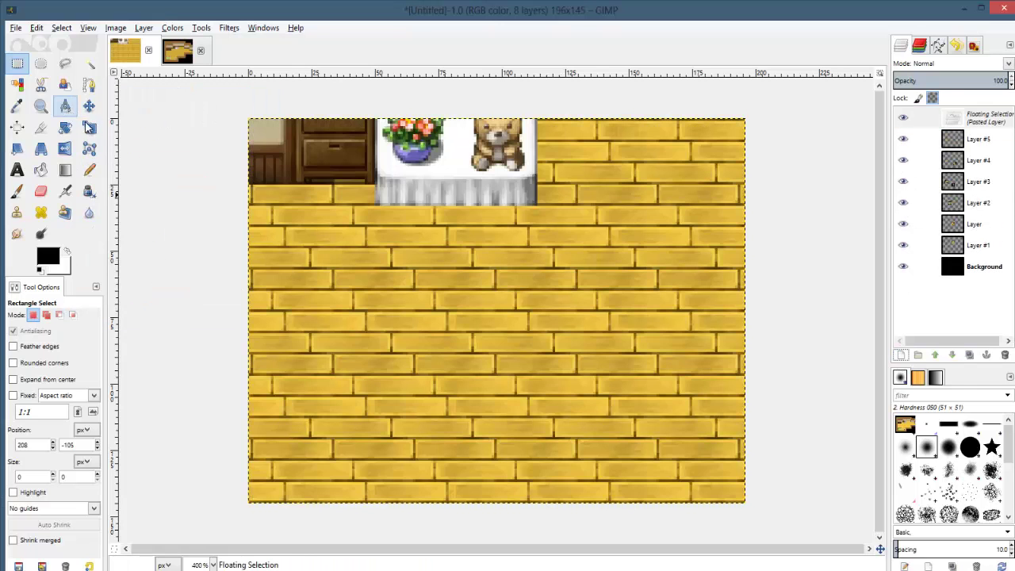
- Scale the pasted Room 2 image down to thumbnail size, 32 px wide, reducing its height as well
key("shift+s")
left_click(418, 287)
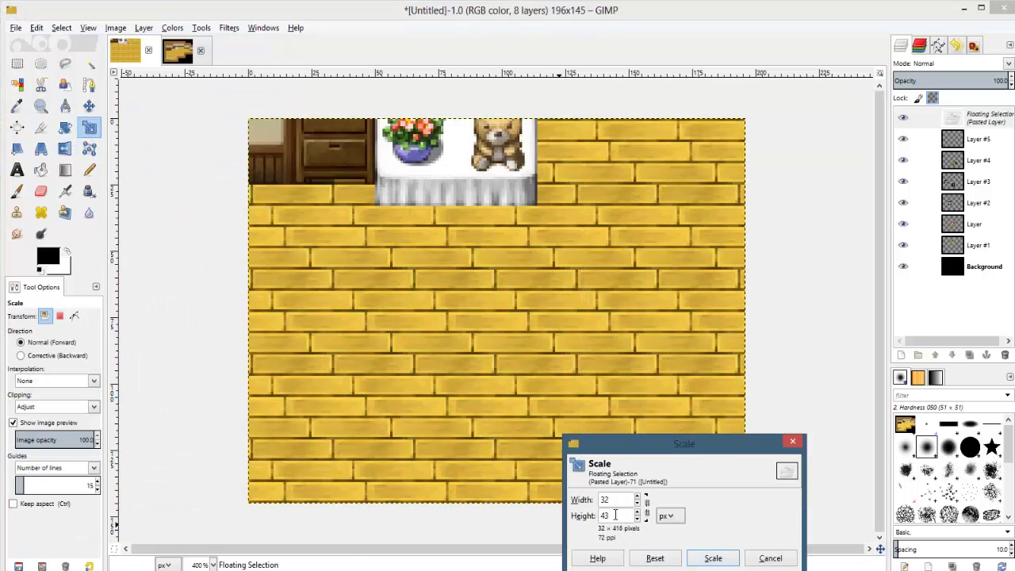
left_click(711, 559)
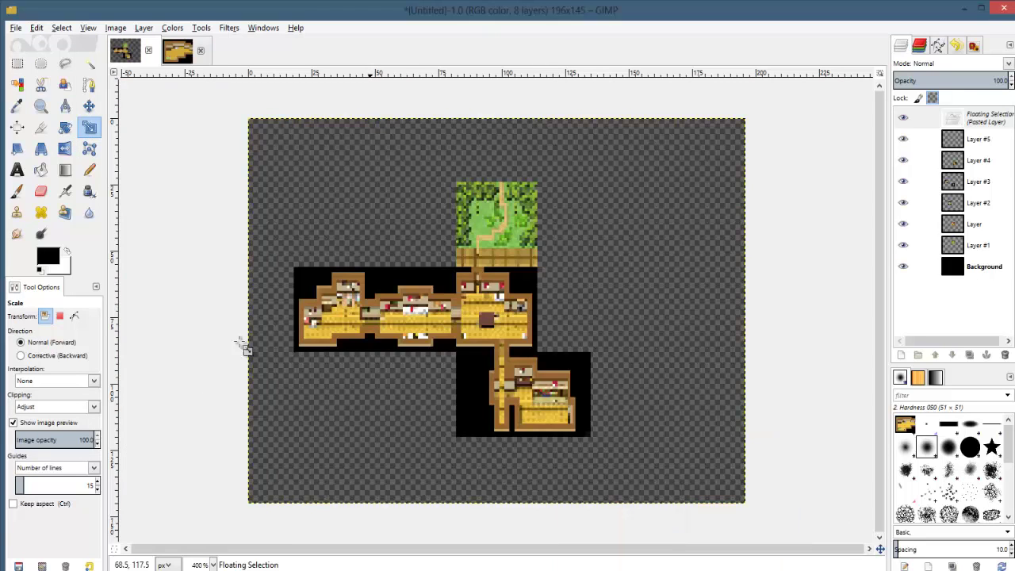
- Place the Room 2 thumbnail against the west side of the vertical hallway with the doorways aligned, and anchor it
left_click(17, 64)
key("minus")
key("minus")
key("minus")
left_click_drag(258, 127, 471, 344)
scroll(471, 344, "up", 3, "ctrl")
scroll(464, 367, "up", 2, "ctrl")
middle_click_drag(464, 367, 466, 323)
left_click_drag(388, 341, 468, 359)
left_click(652, 248)
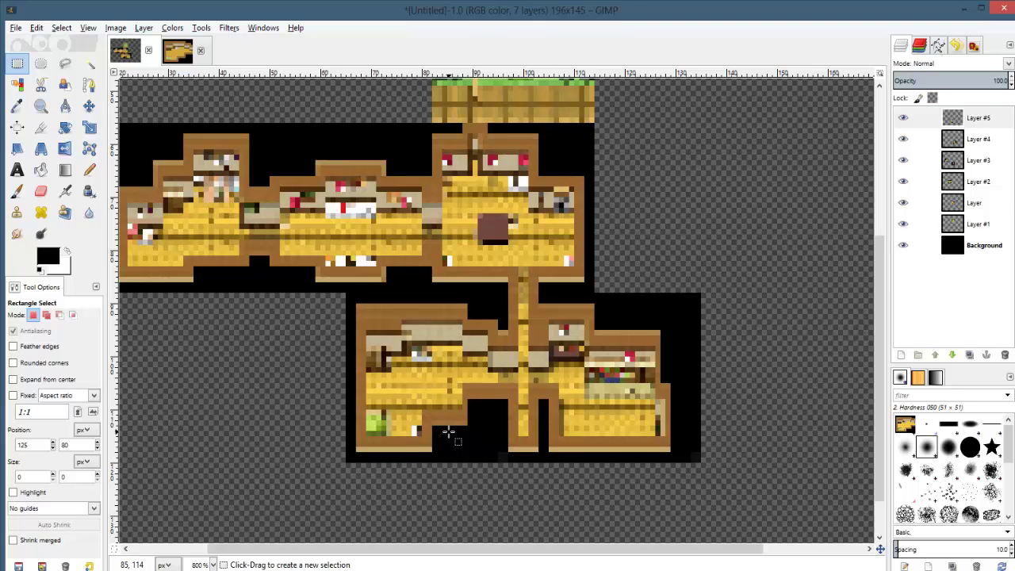
scroll(424, 429, "down", 4, "ctrl")
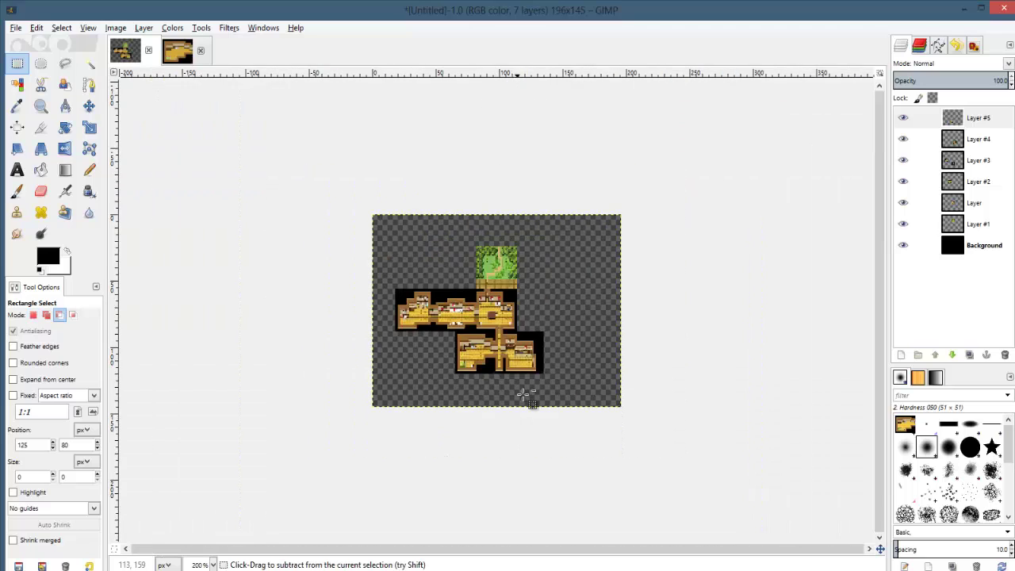
scroll(530, 381, "up", 2, "ctrl")
scroll(531, 356, "up", 1, "ctrl")
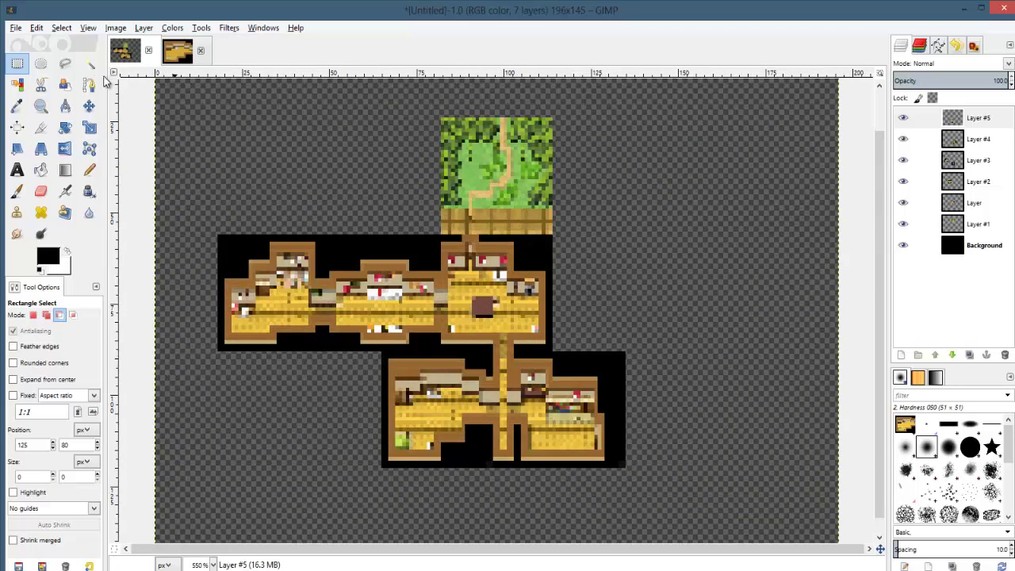
key("ctrl+s")
left_click(616, 406)
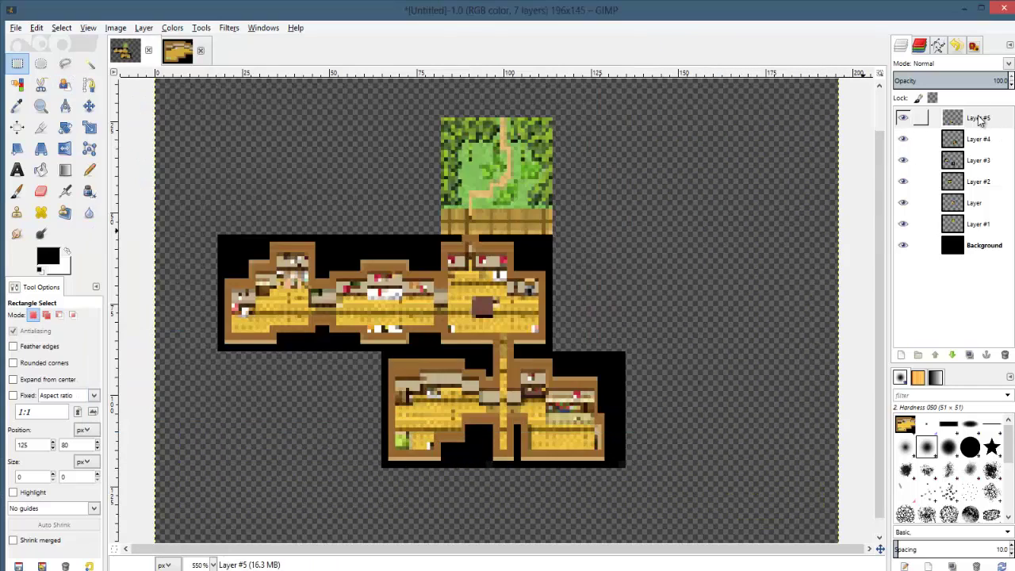
- Merge Layer #5, Layer #4 and Layer #3 down one after another into Layer #2
right_click(978, 118)
left_click(936, 218)
right_click(963, 116)
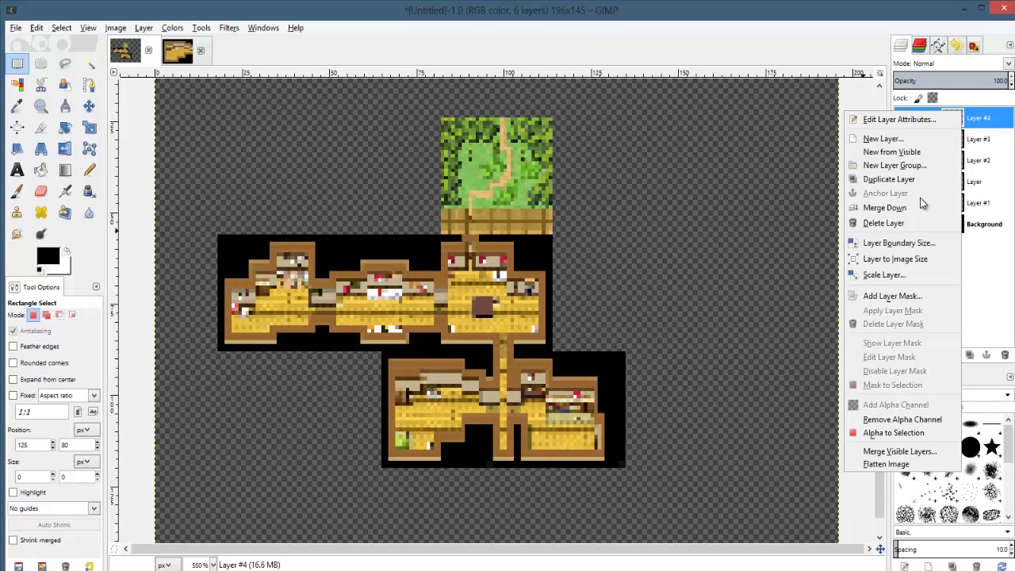
left_click(919, 207)
right_click(980, 122)
left_click(920, 219)
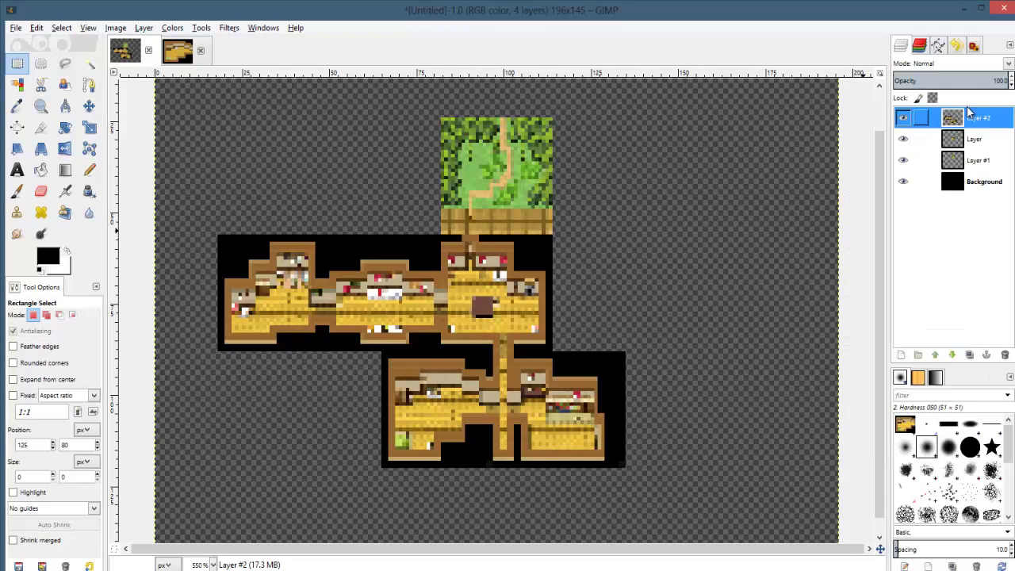
- Merge Layer #2 down into Layer, and merge that layer down into Layer #1 above the Background
right_click(979, 119)
left_click(912, 219)
key("ctrl+z")
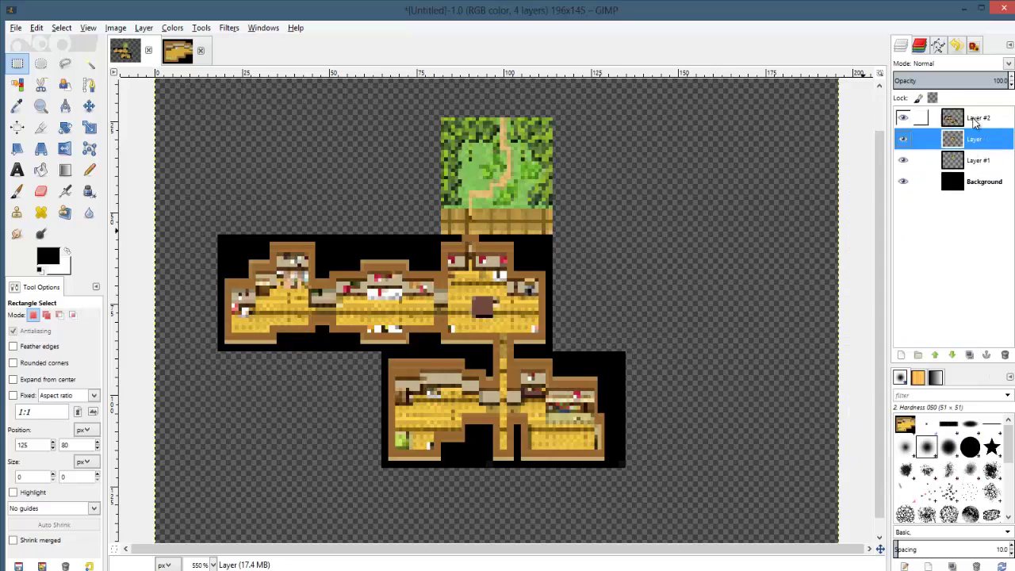
right_click(971, 119)
left_click(924, 214)
right_click(984, 129)
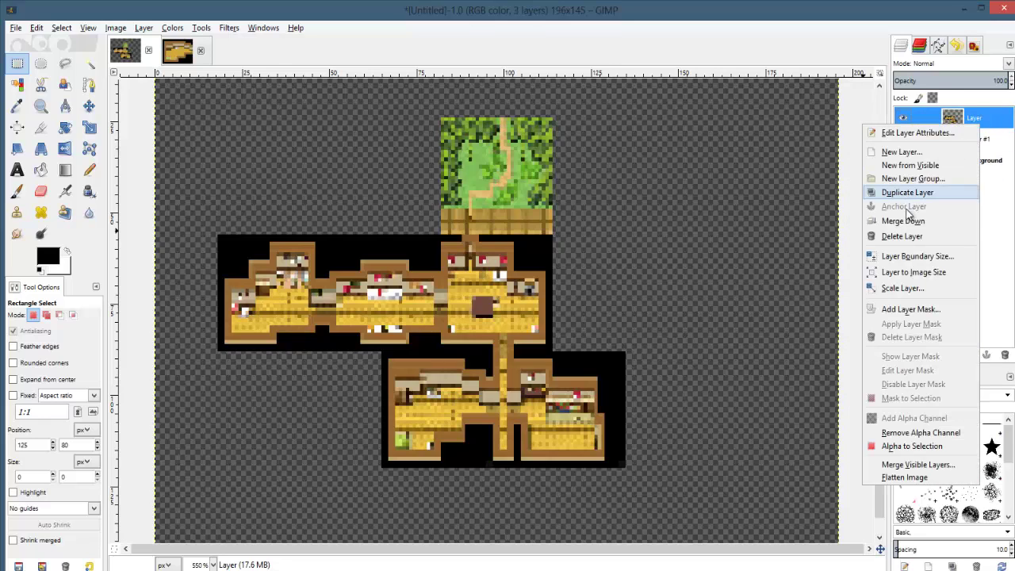
left_click(912, 220)
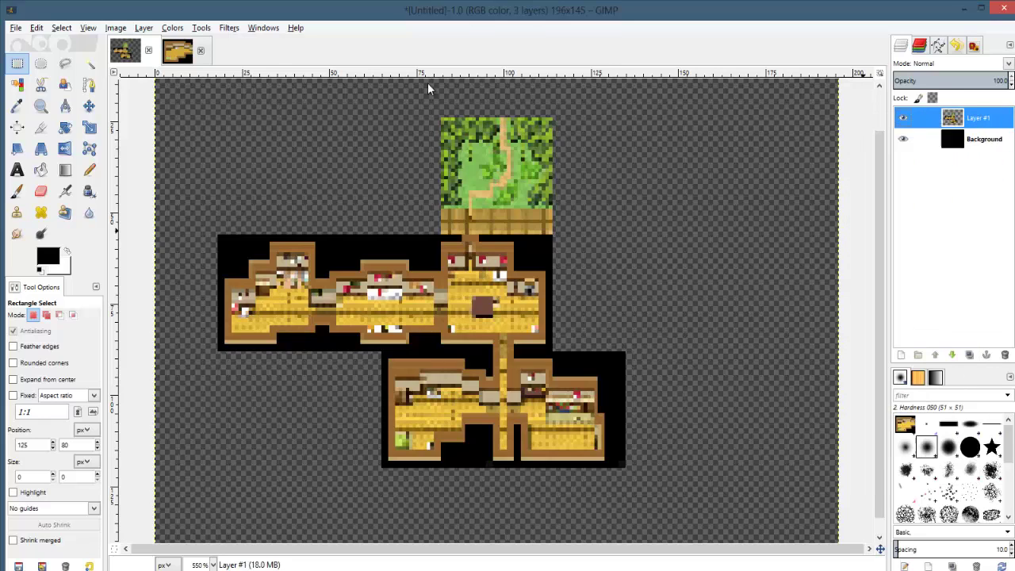
- Erase the black areas around the rooms on Layer #1 using Fuzzy Select, and clear the selection
left_click(88, 65)
left_click(562, 363)
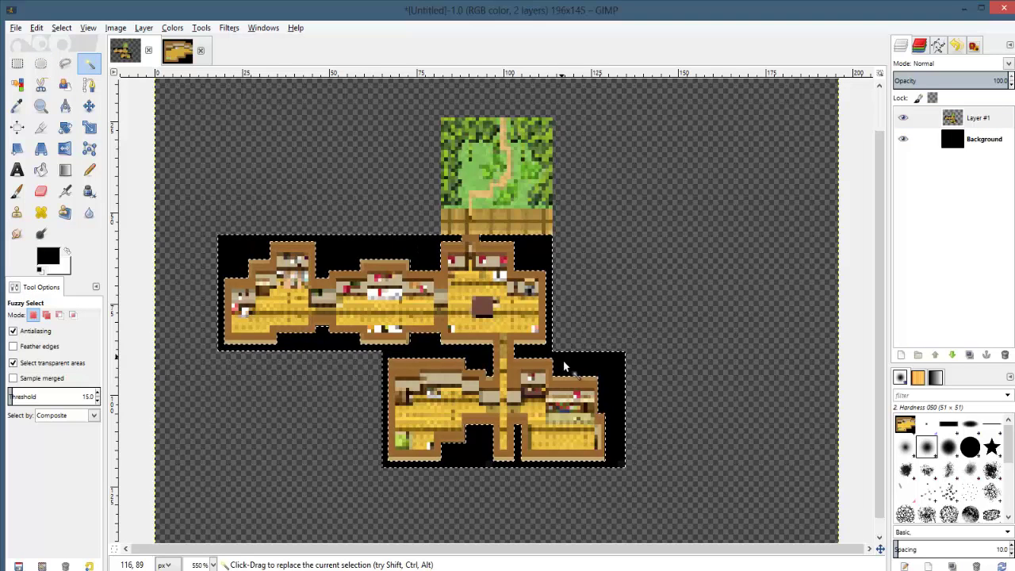
key("Delete")
left_click(17, 65)
left_click(378, 183)
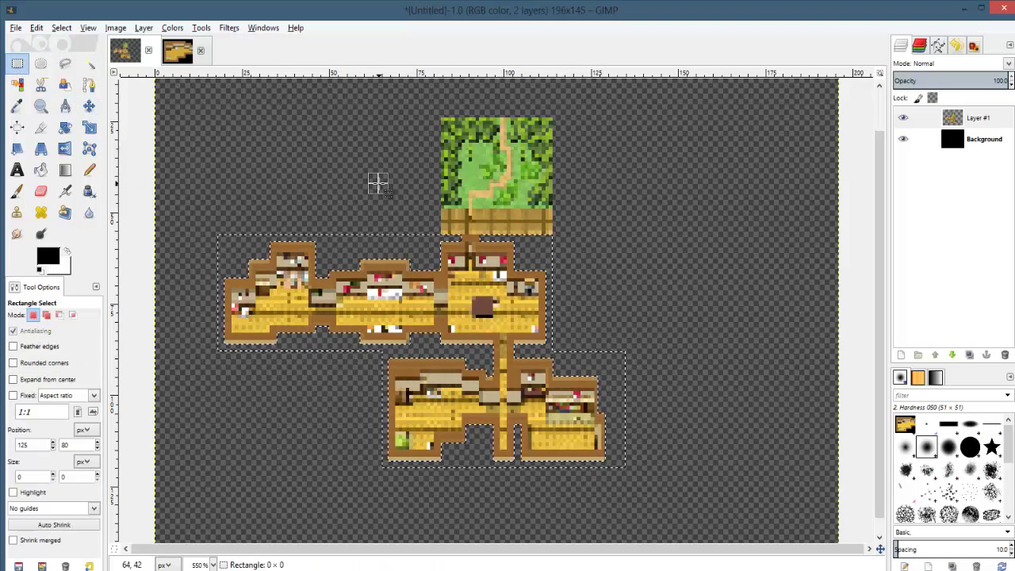
scroll(628, 374, "down", 3, "ctrl")
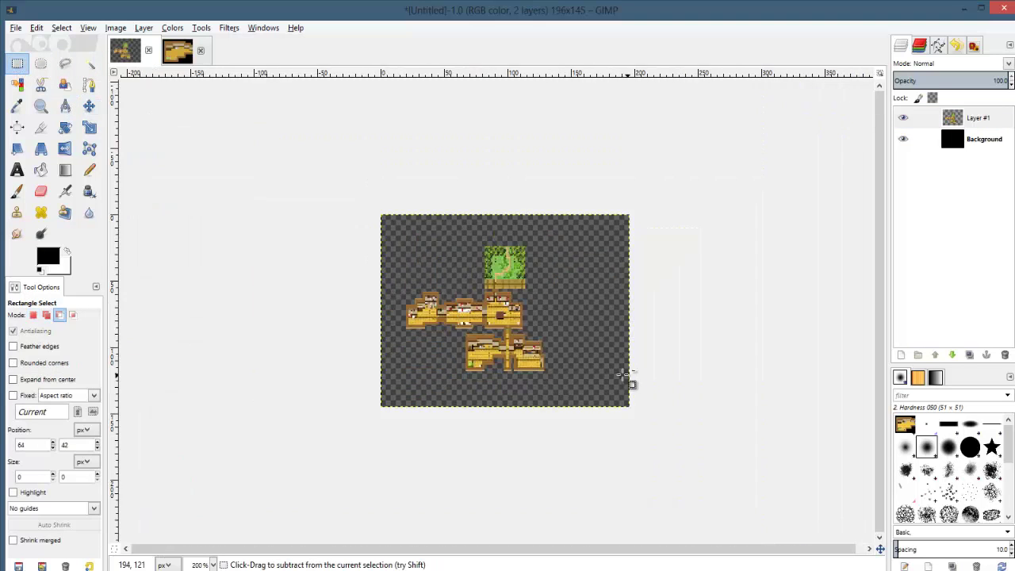
scroll(626, 379, "up", 2, "ctrl")
scroll(626, 379, "up", 1, "ctrl")
scroll(625, 377, "down", 3, "ctrl")
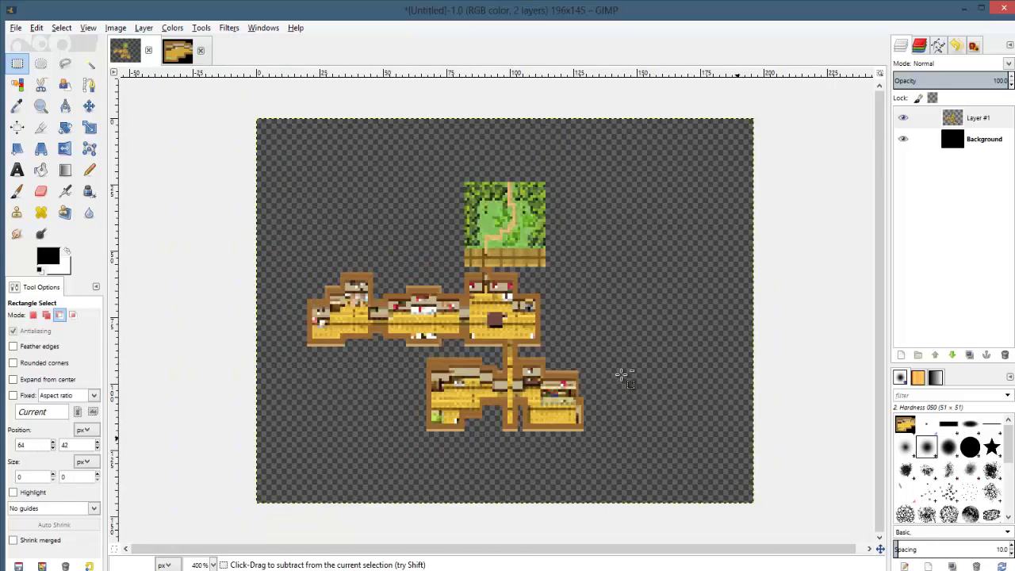
scroll(620, 375, "up", 2, "ctrl")
- Export the overview map as POTATOE.png into the Documents/RPGVXAce/HORROR GAME/Graphics/Pictures folder with the default PNG options
key("ctrl+shift+e")
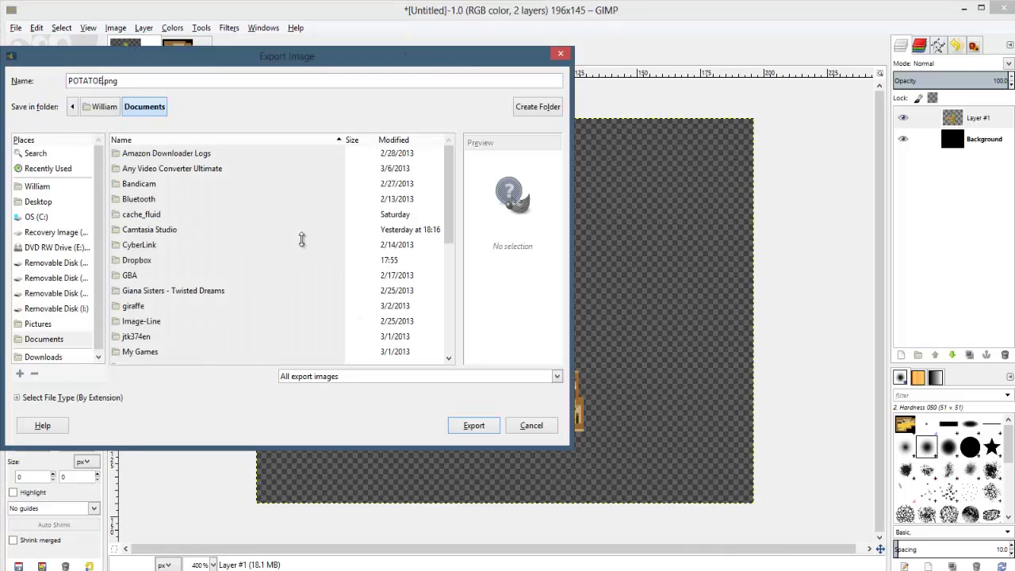
type("POTATOE")
left_click(182, 321)
scroll(156, 333, "down", 2)
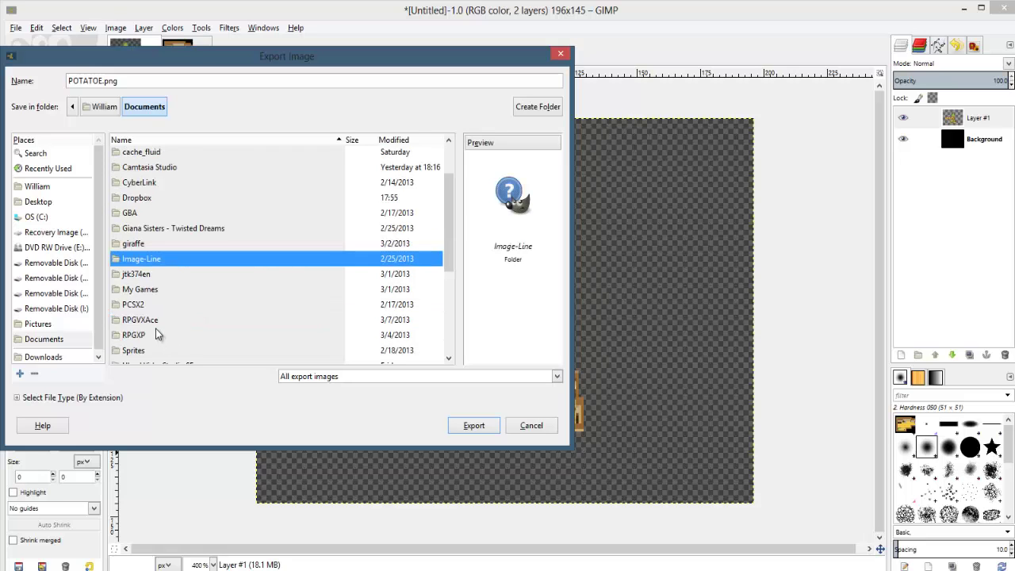
double_click(156, 321)
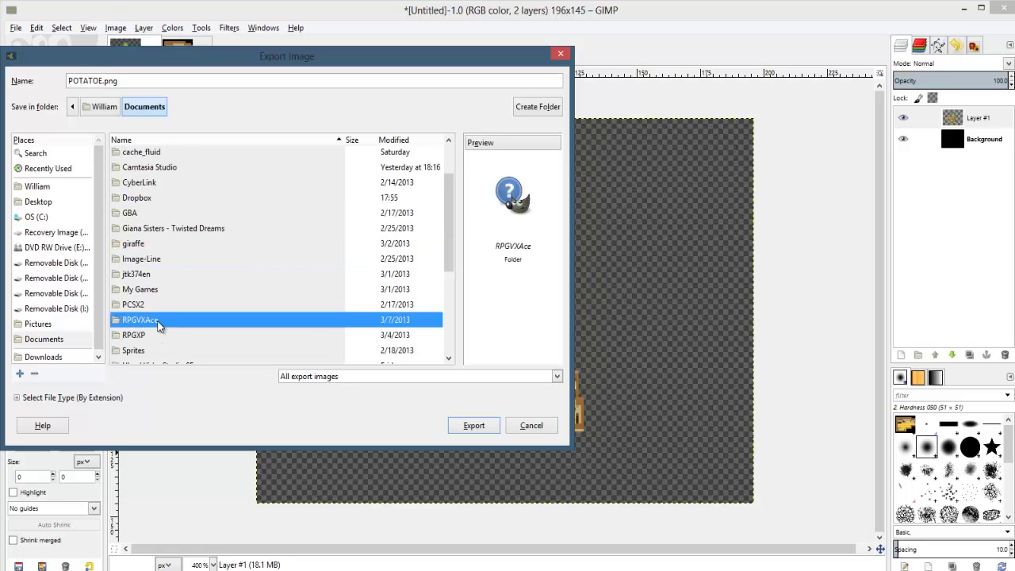
double_click(154, 153)
double_click(134, 183)
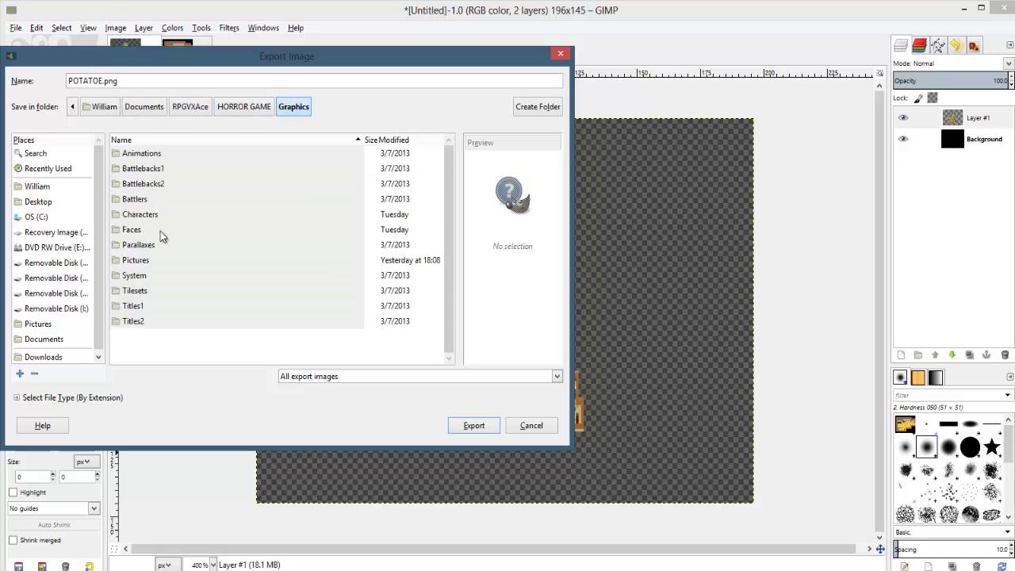
double_click(136, 260)
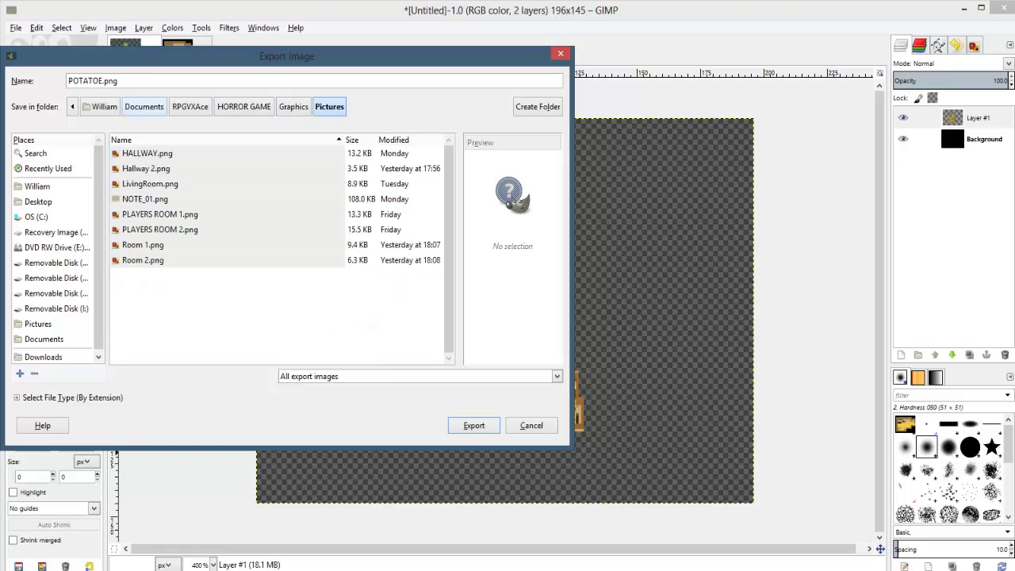
key("Return")
key("Return")
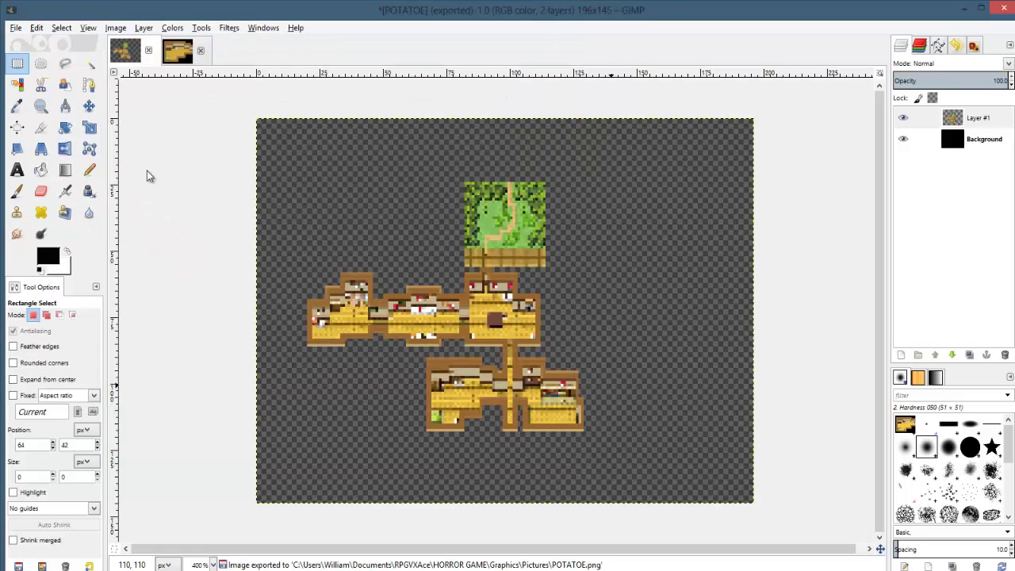
- Add a transparent 196 x 145 px layer above Layer #1 in the overview map image
left_click(41, 63)
scroll(430, 285, "up", 2, "ctrl")
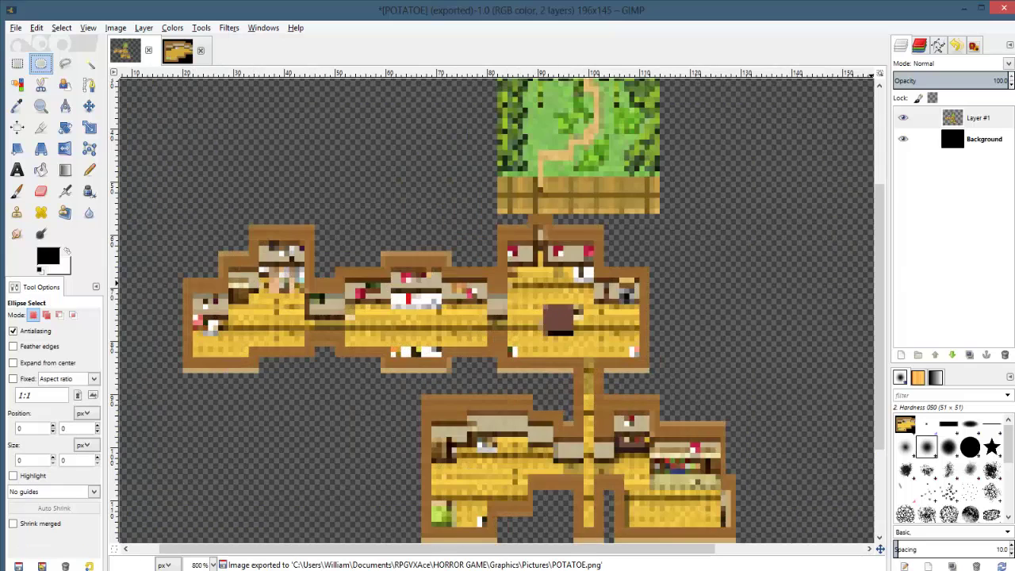
left_click(901, 354)
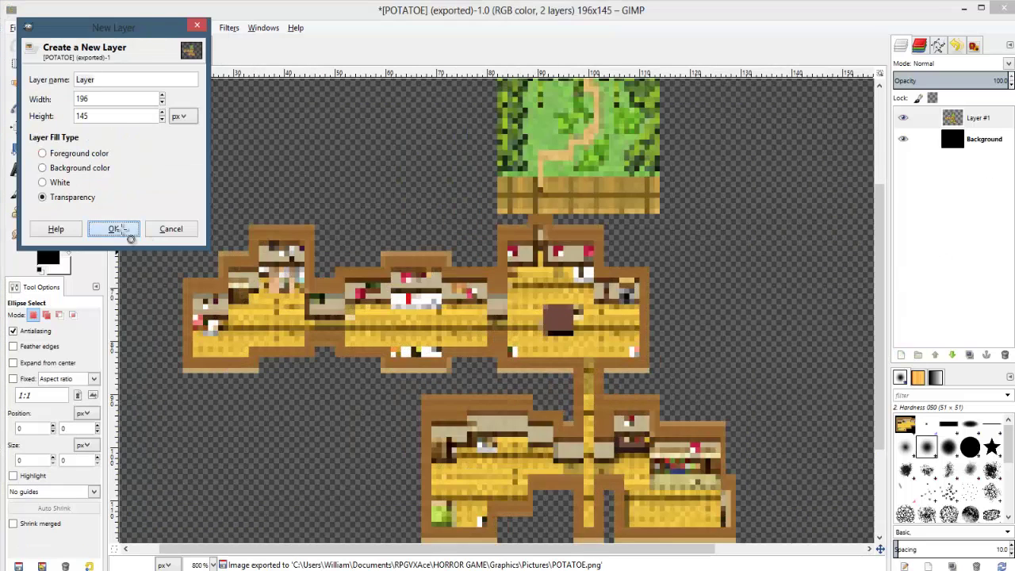
left_click(116, 228)
left_click_drag(294, 340, 466, 328)
scroll(440, 337, "down", 3, "ctrl")
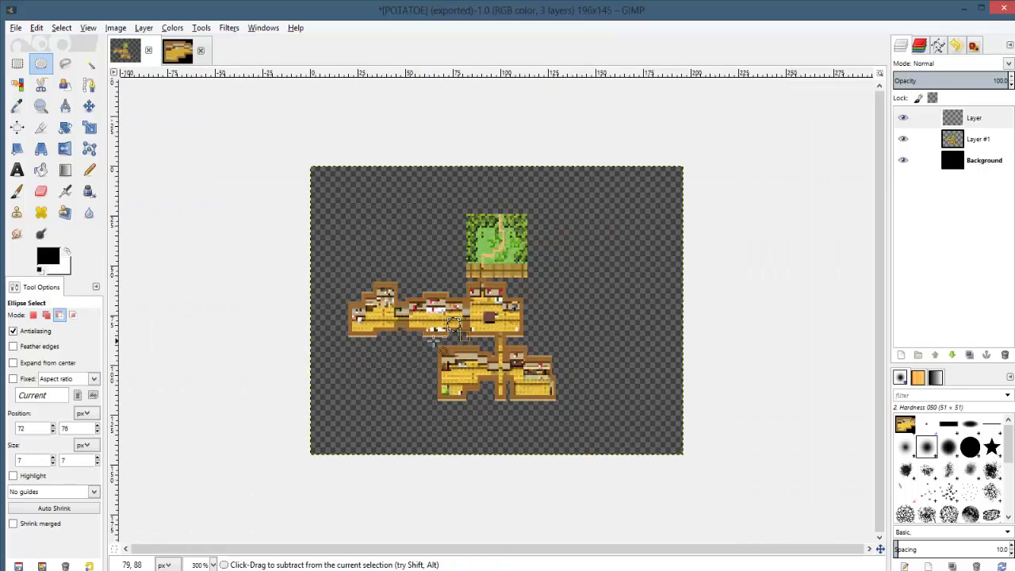
scroll(352, 227, "up", 1, "ctrl")
left_click(352, 228)
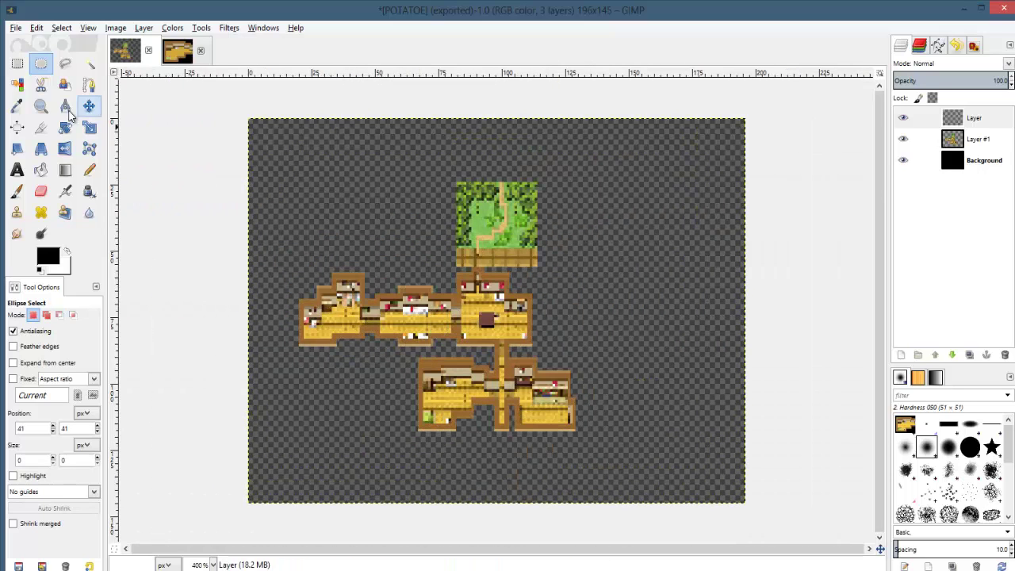
- Create a new image 16 px wide and 16 px high
left_click(15, 28)
left_click(32, 38)
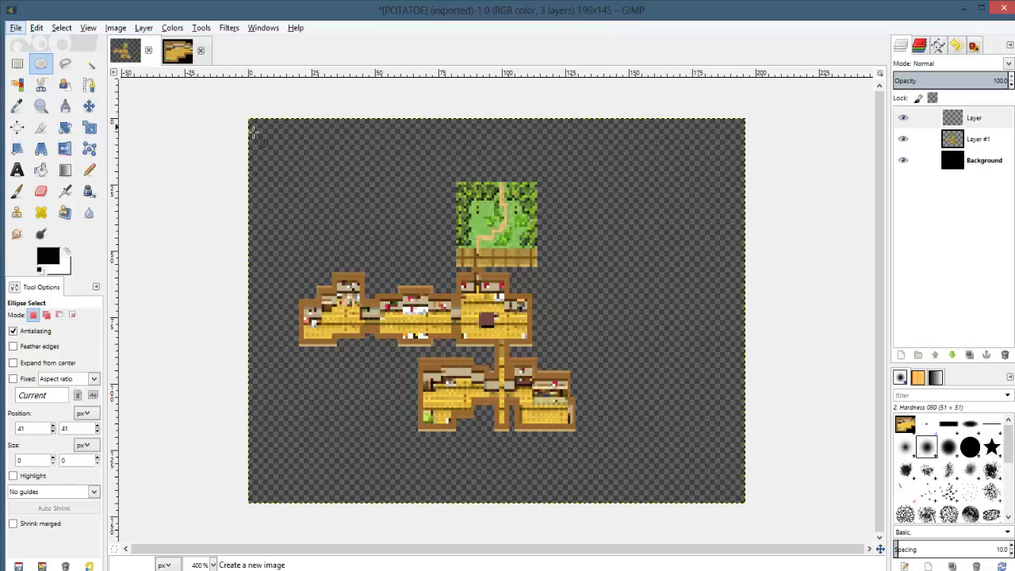
type("16")
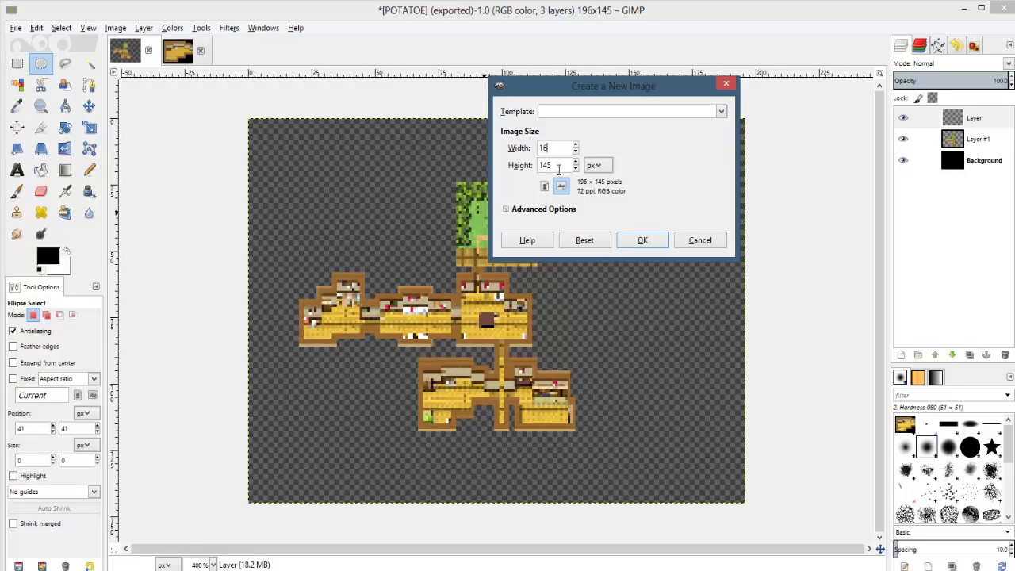
key("Tab")
type("16")
left_click(642, 240)
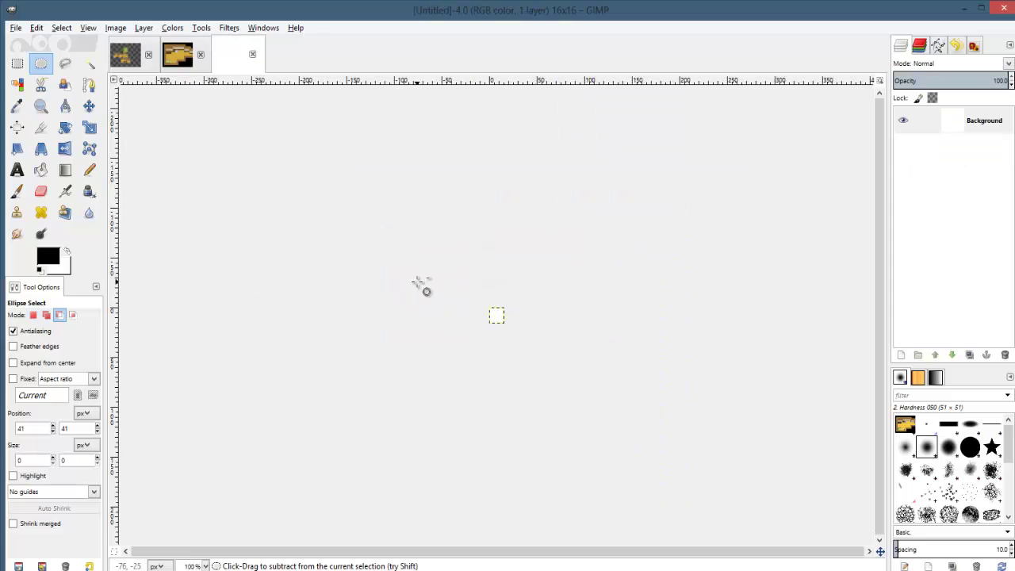
- Add an alpha channel to the Background layer of the 16 x 16 px image and erase its white fill to transparency
scroll(417, 282, "up", 8, "ctrl")
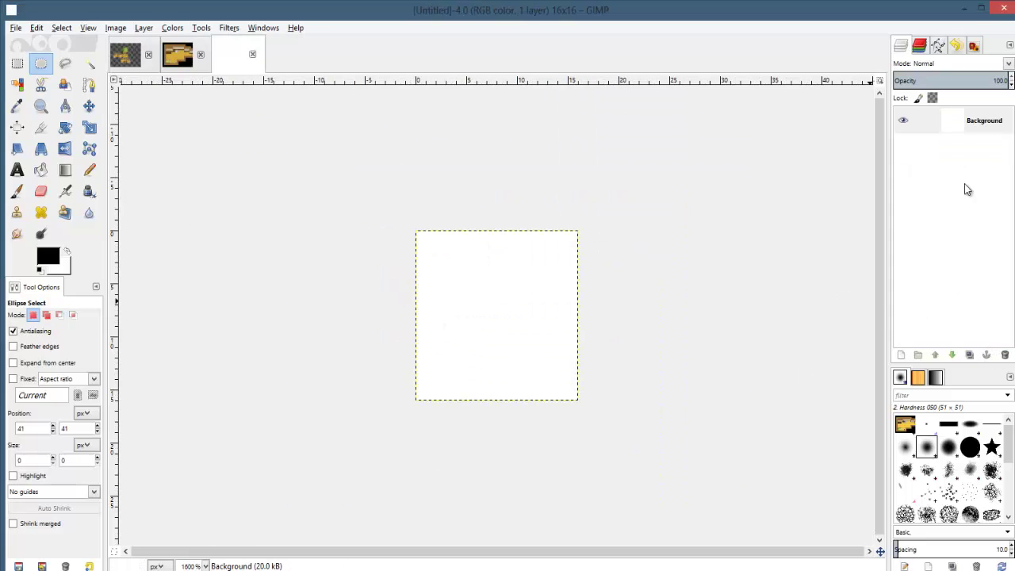
right_click(981, 121)
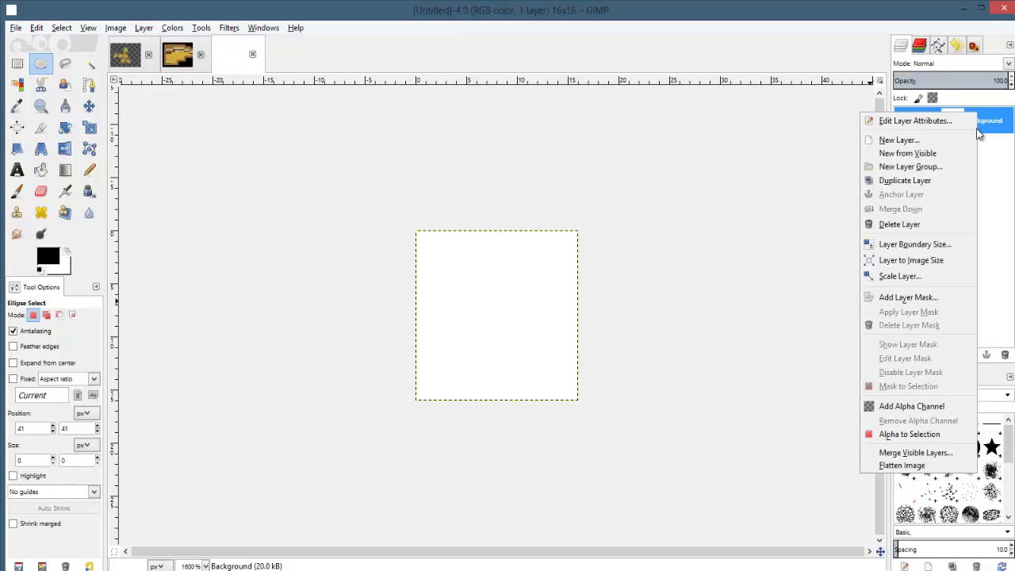
left_click(930, 406)
key("Delete")
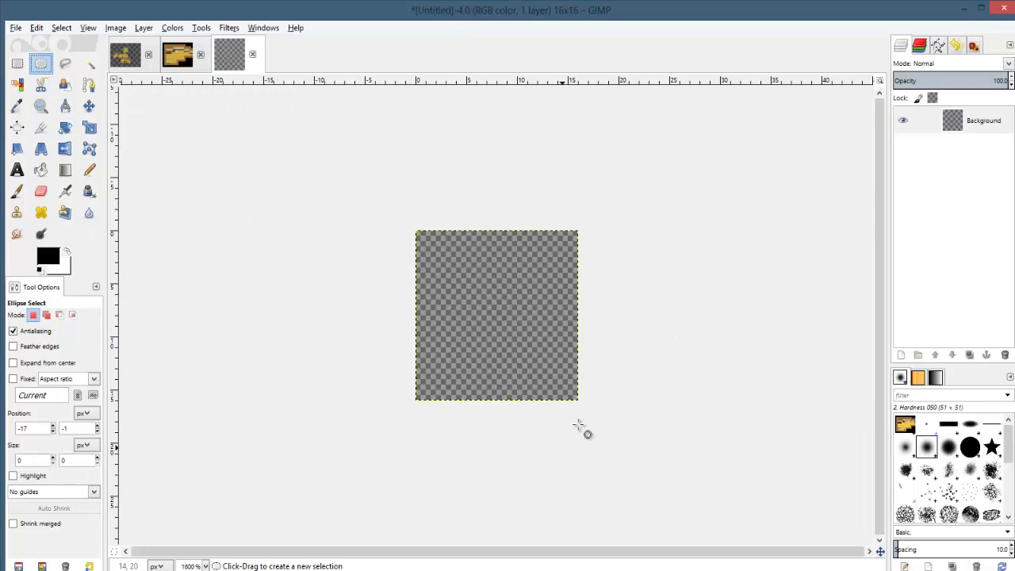
- Select a 16 x 16 px circle covering the whole canvas and fill it with black
left_click_drag(468, 297, 416, 231)
left_click(467, 304)
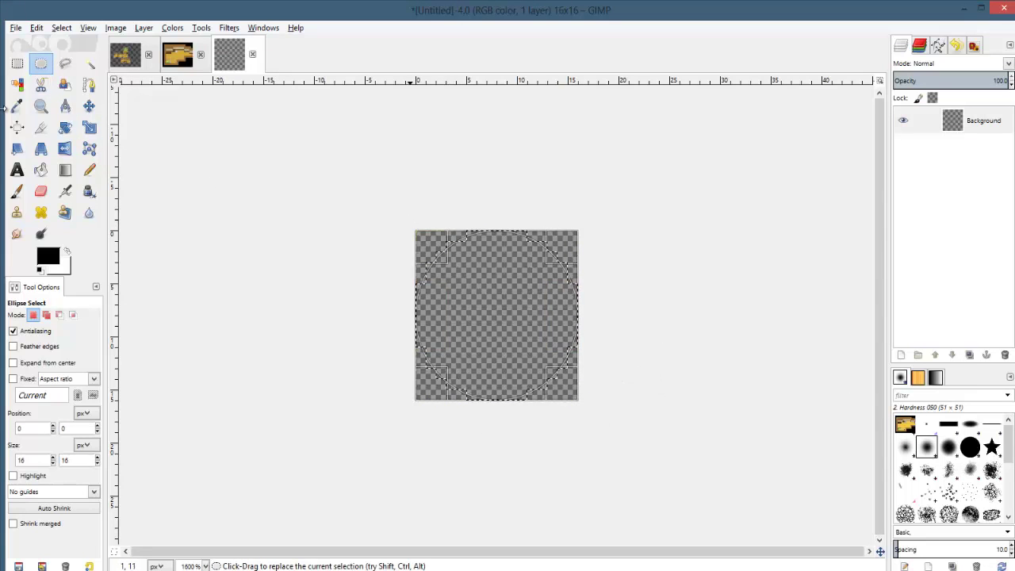
left_click(42, 170)
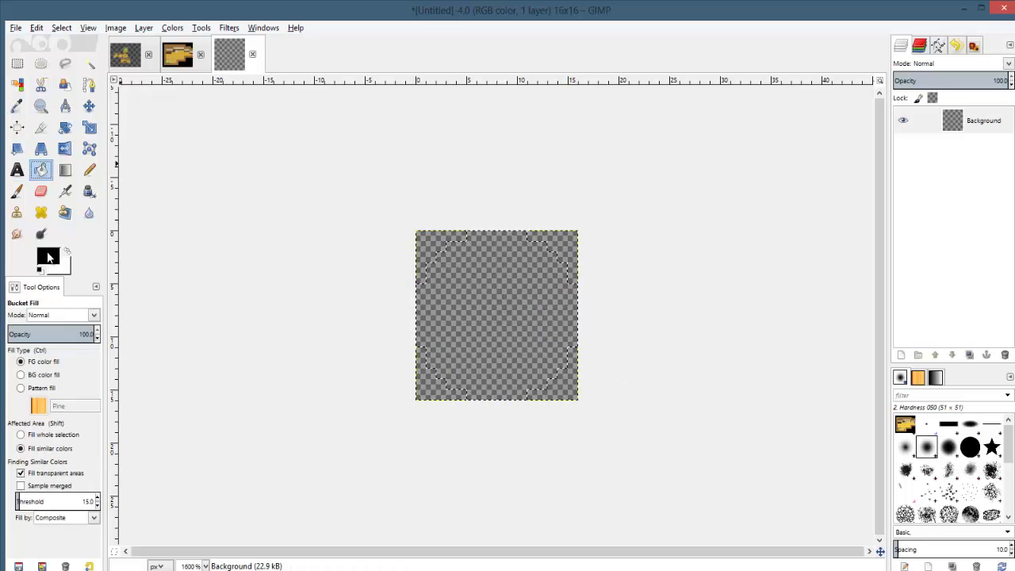
left_click(47, 256)
left_click(366, 434)
left_click(457, 330)
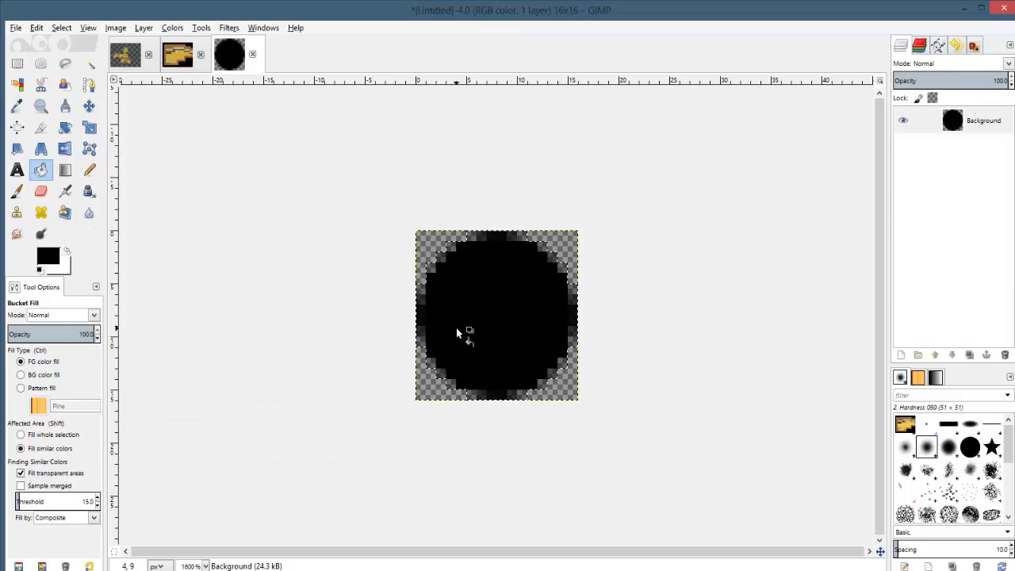
- Shrink the circular selection by 1 px to leave out the black rim
right_click(457, 329)
mouse_move(519, 370)
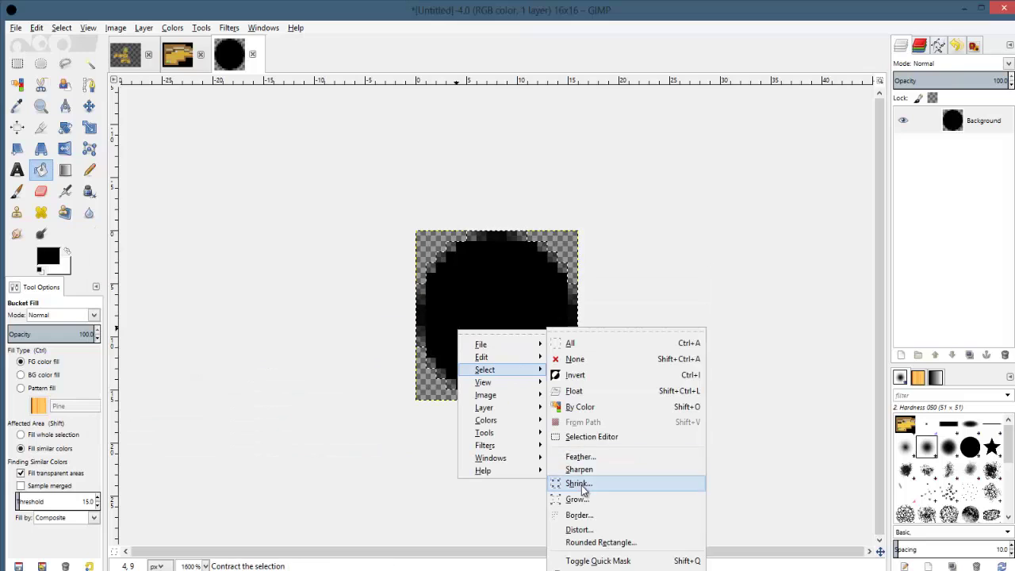
left_click(580, 485)
left_click(161, 178)
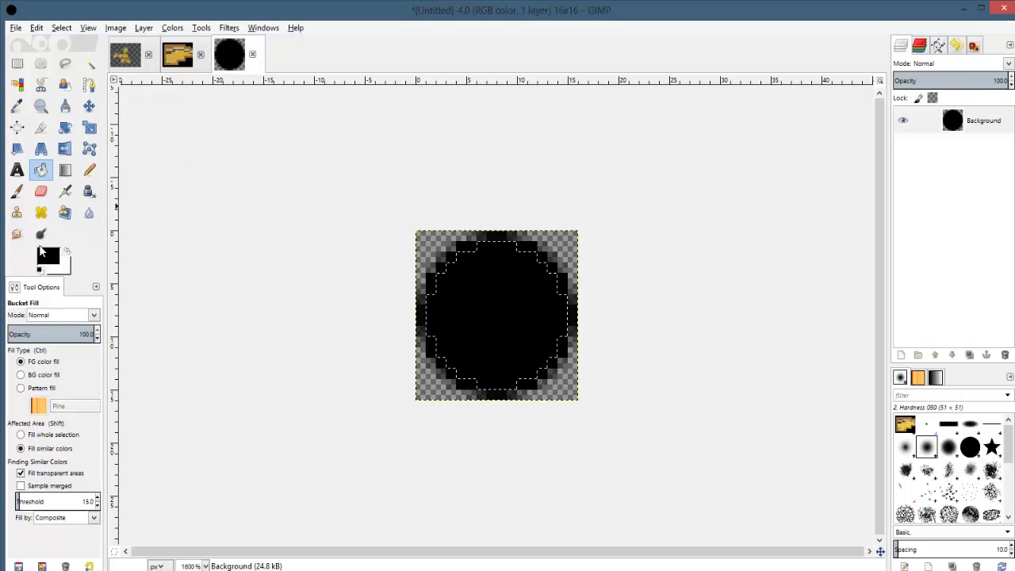
- Fill the shrunken circular selection with red (ff0000) and clear the selection
left_click(48, 256)
left_click(197, 275)
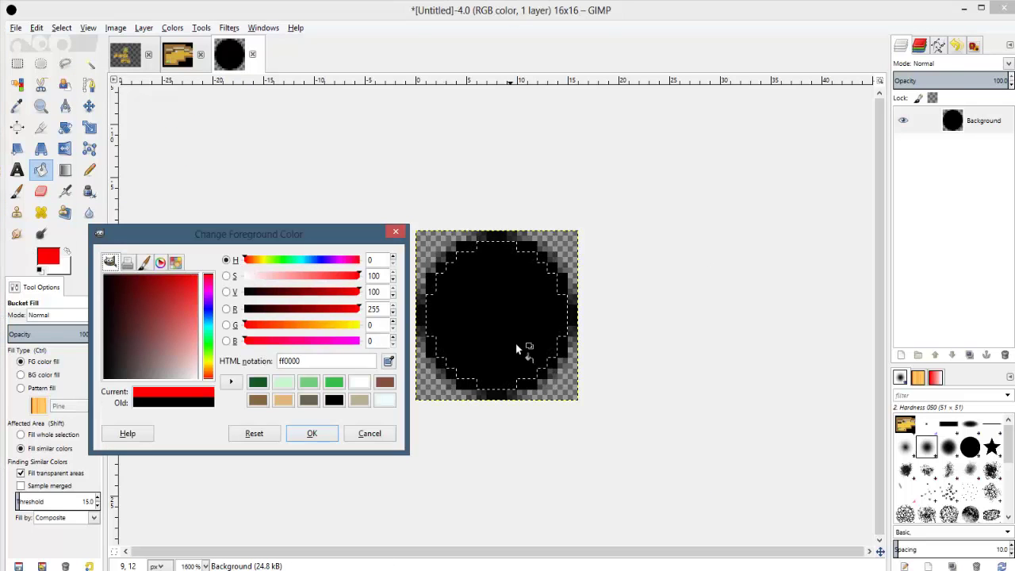
left_click(483, 322)
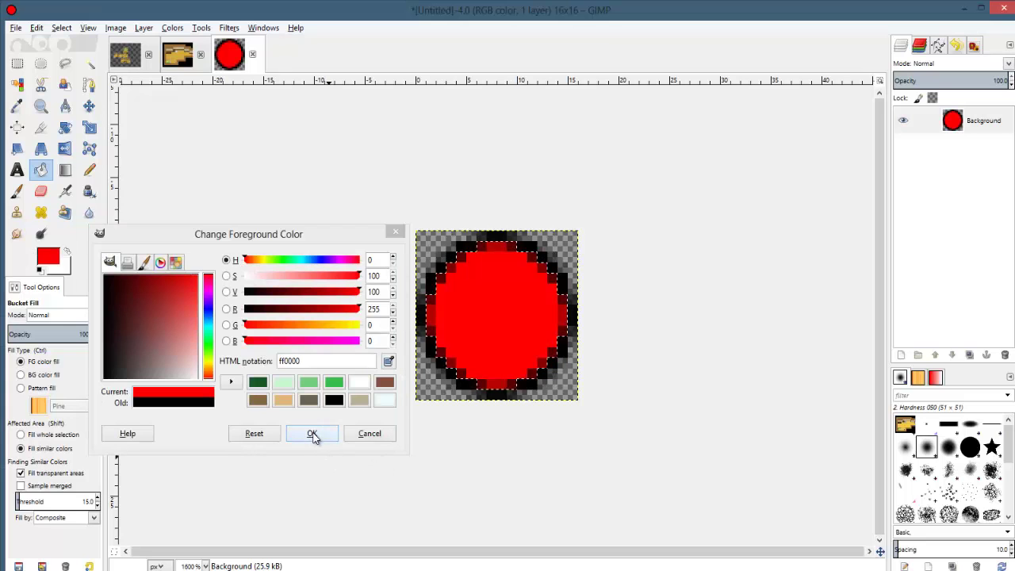
left_click(312, 435)
left_click(17, 63)
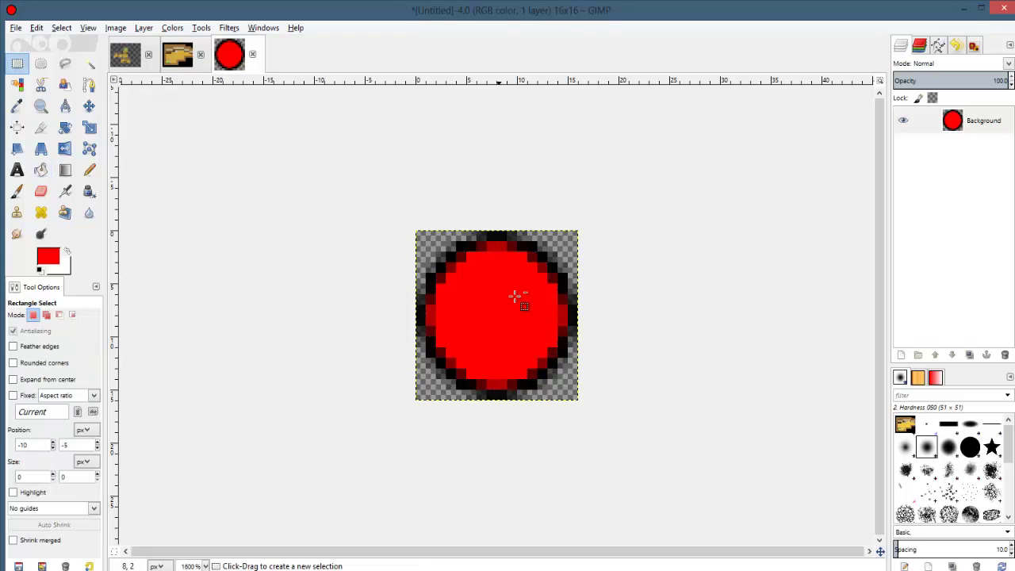
- Export the red circle image as MARKER.png into the HORROR GAME Graphics/Pictures folder
key("minus")
key("minus")
key("minus")
key("minus")
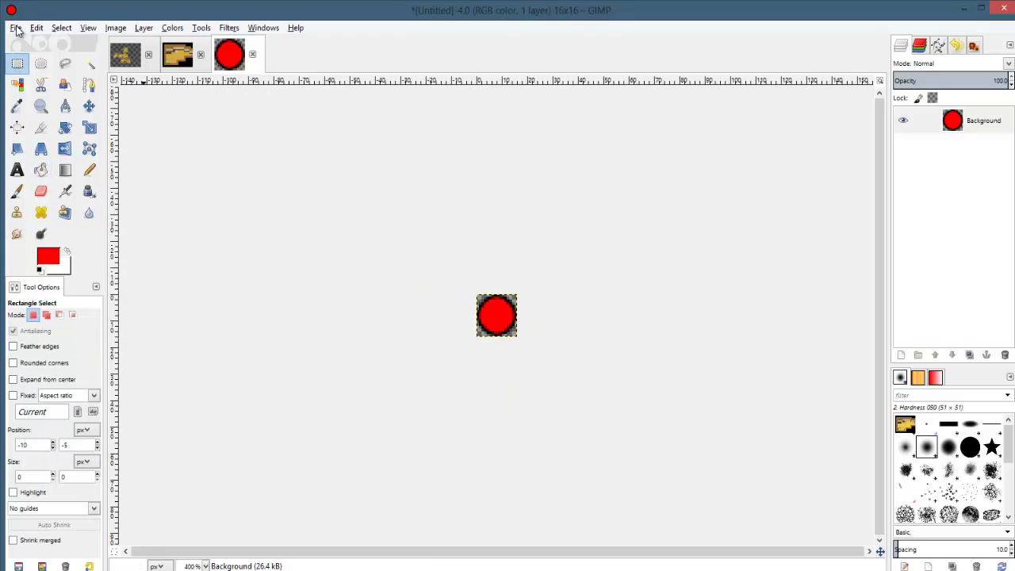
left_click(17, 29)
left_click(24, 203)
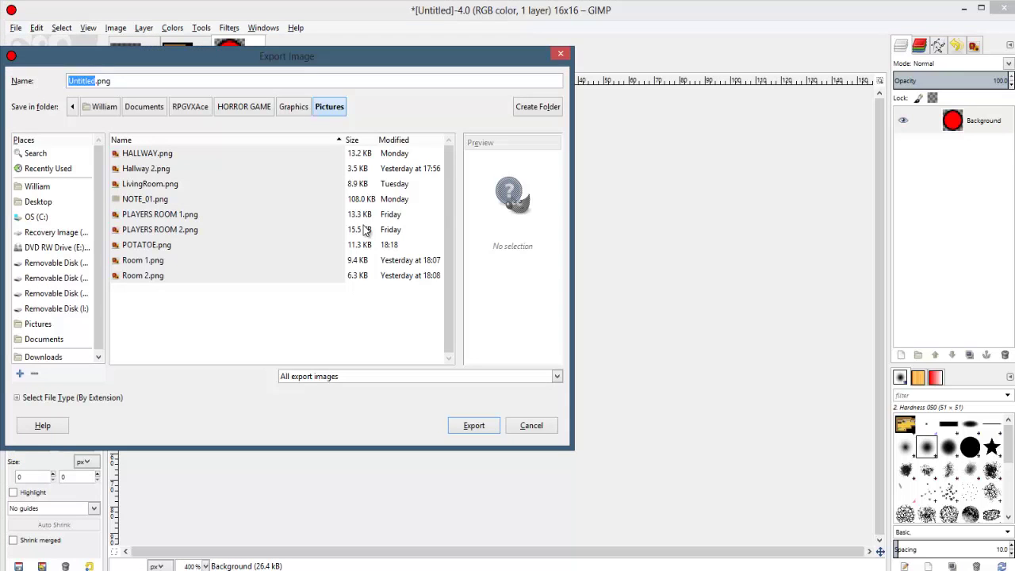
type("ARLER")
key("BackSpace")
key("BackSpace")
key("BackSpace")
key("BackSpace")
type("MARKER")
key("Return")
key("Return")
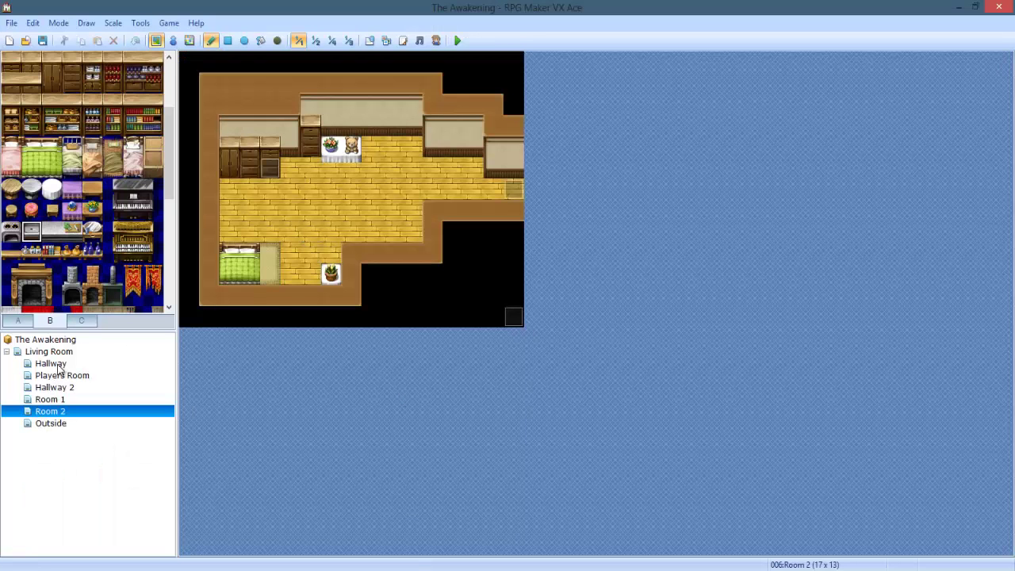
- Switch to RPG Maker VX Ace and create an event in the lower-left corner tile of the Players Room map with a Parallel Process trigger
left_click(63, 361)
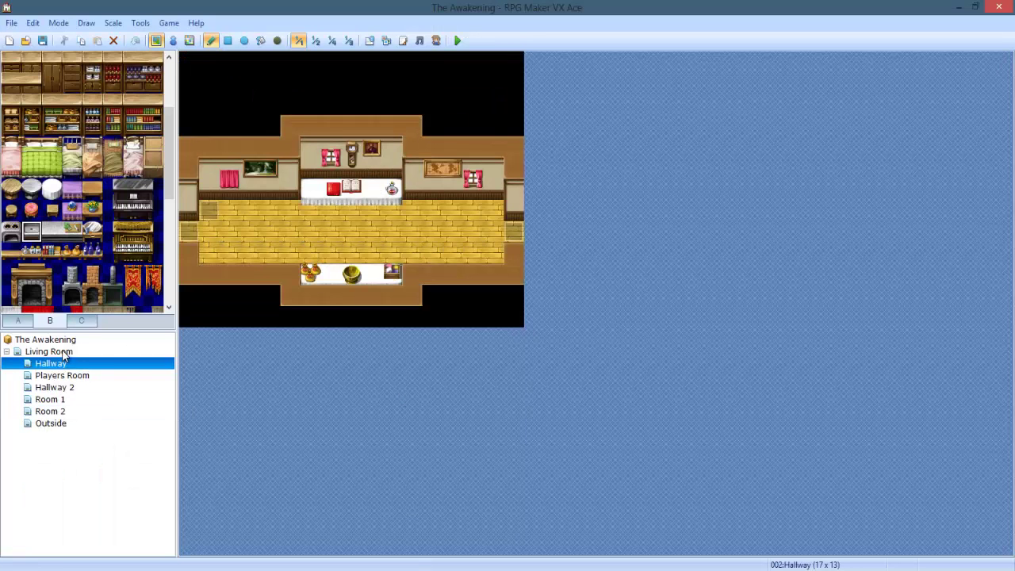
left_click(62, 352)
left_click(57, 376)
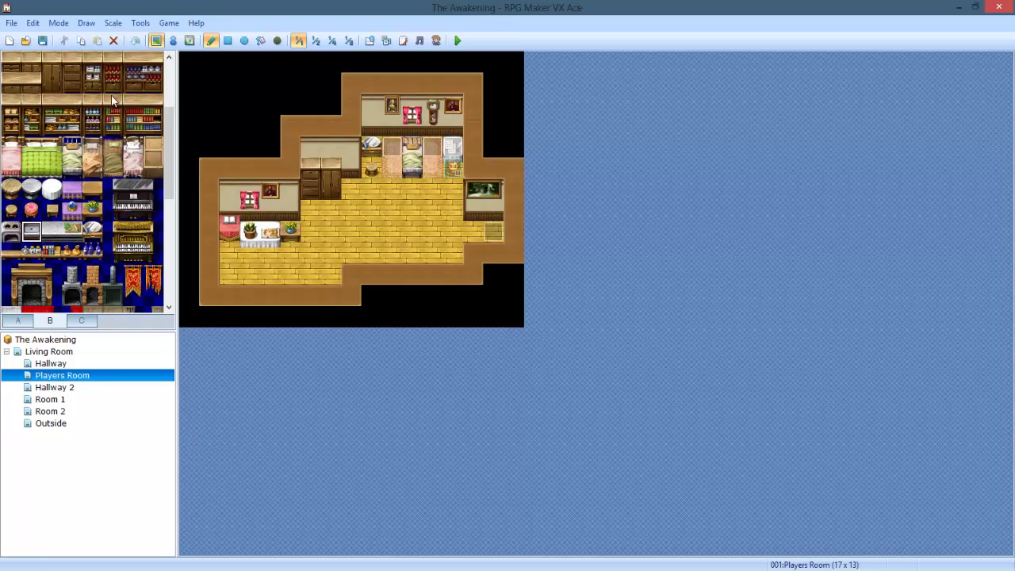
left_click(173, 41)
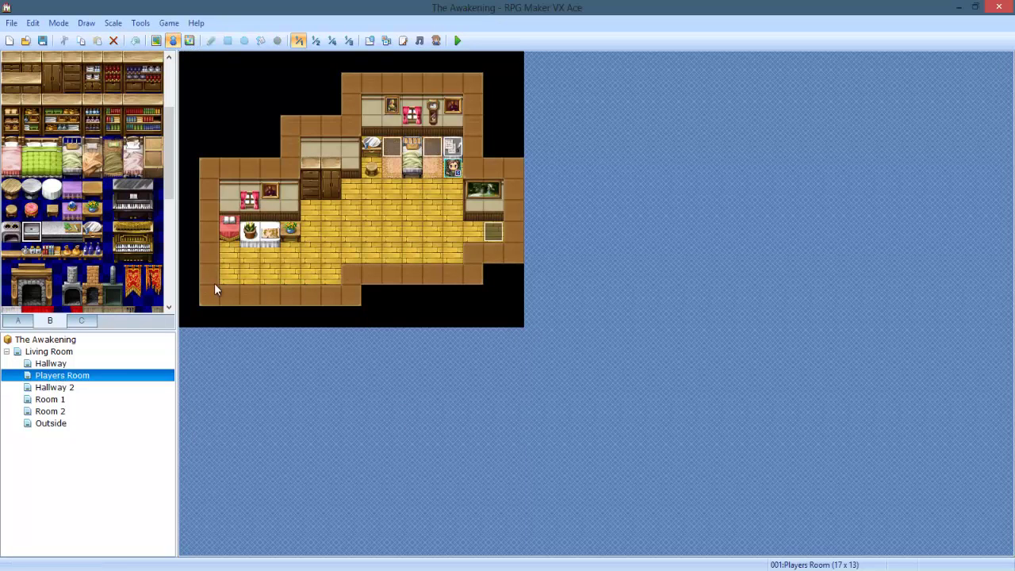
double_click(193, 313)
left_click(406, 465)
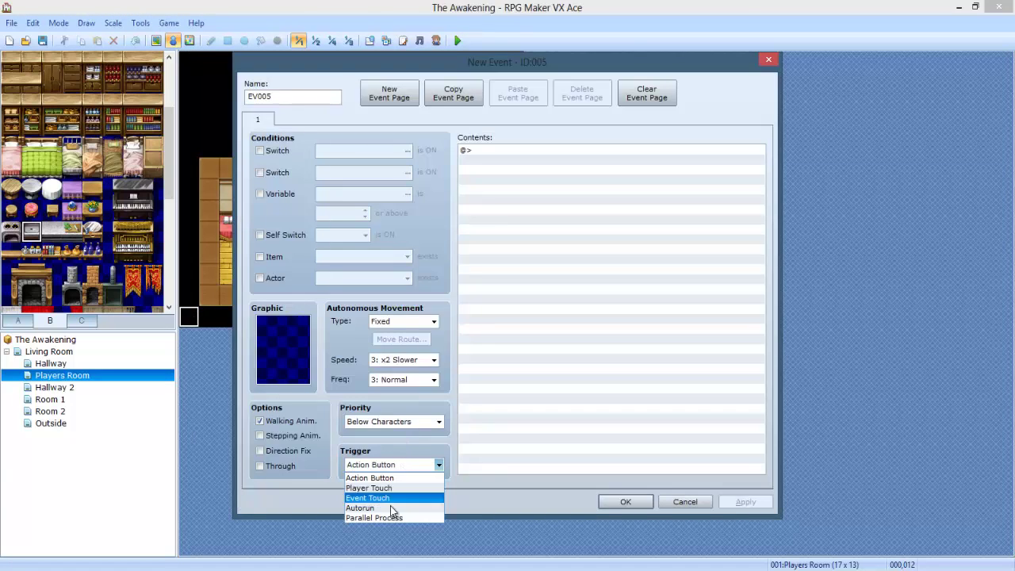
left_click(392, 509)
left_click(409, 465)
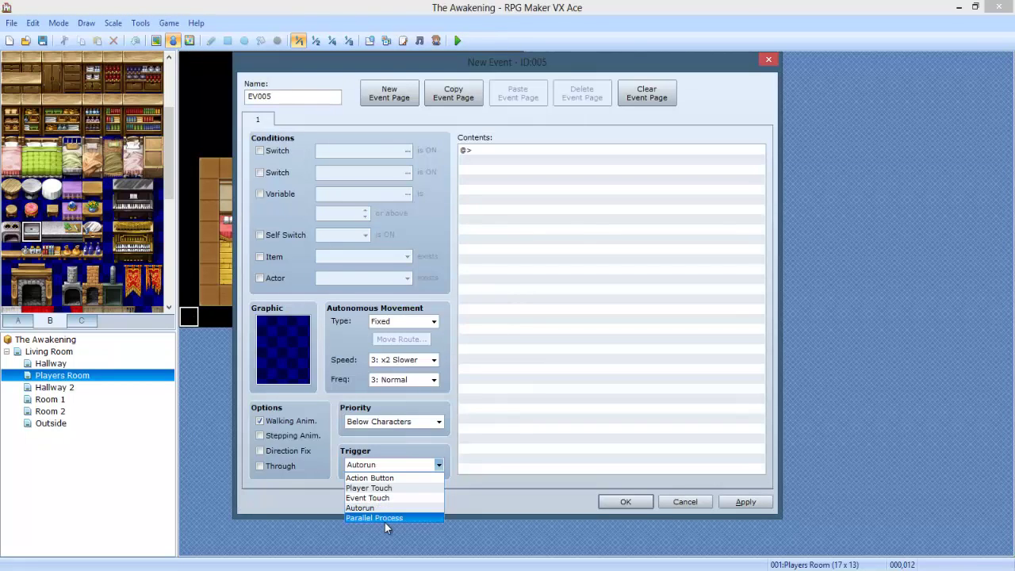
left_click(385, 518)
- Add a Show Picture command to the event with number 99 and graphic POTATOE, origin Upper Left at 0, 0, and save the event
double_click(568, 231)
left_click(522, 136)
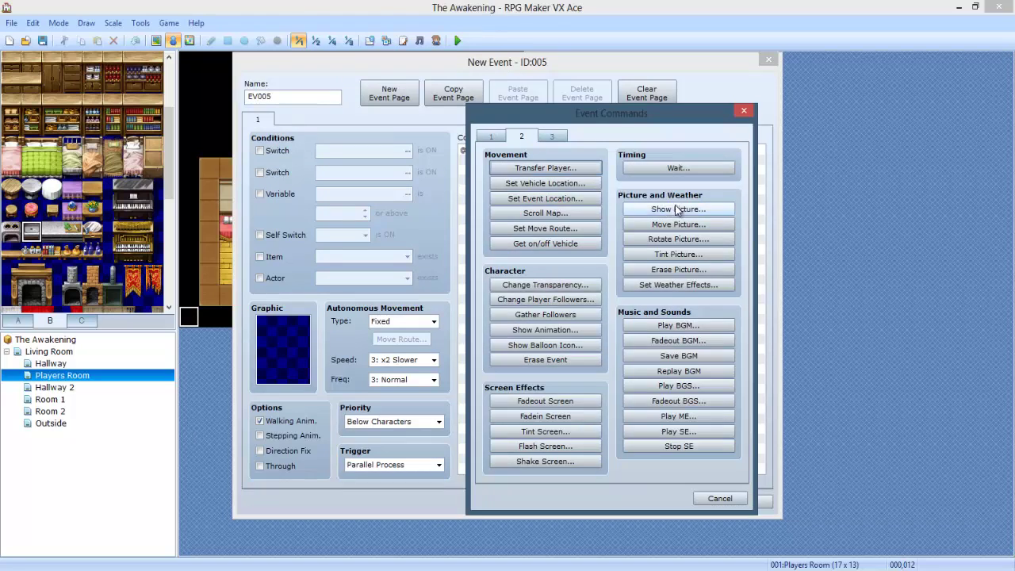
left_click(641, 205)
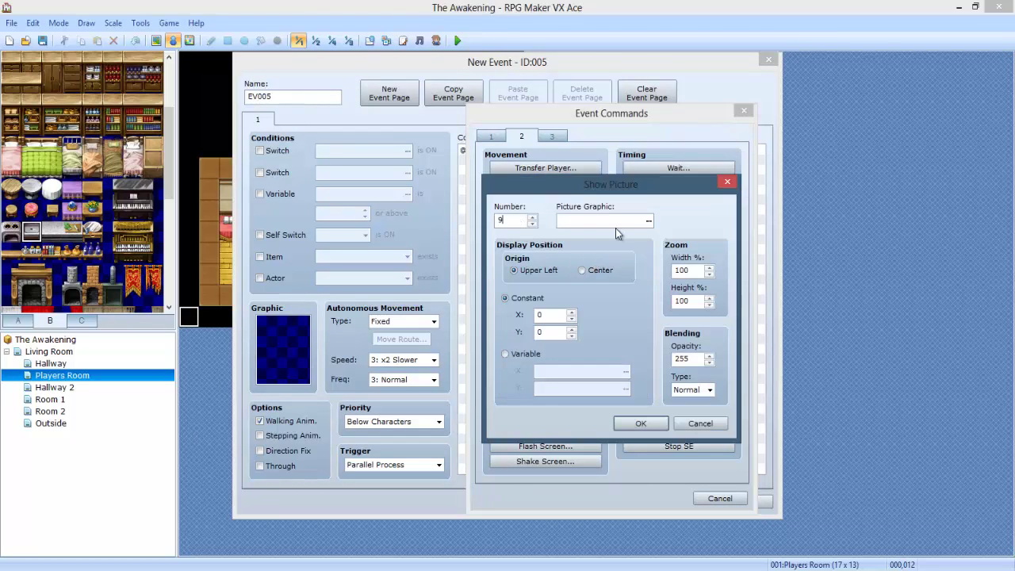
left_click(649, 220)
left_click(462, 189)
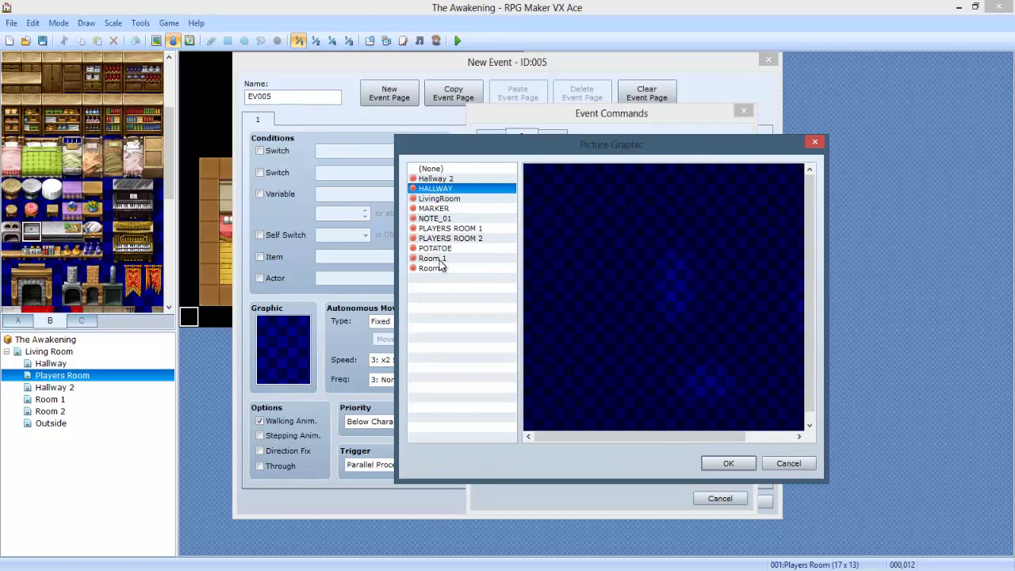
left_click(444, 259)
left_click(448, 248)
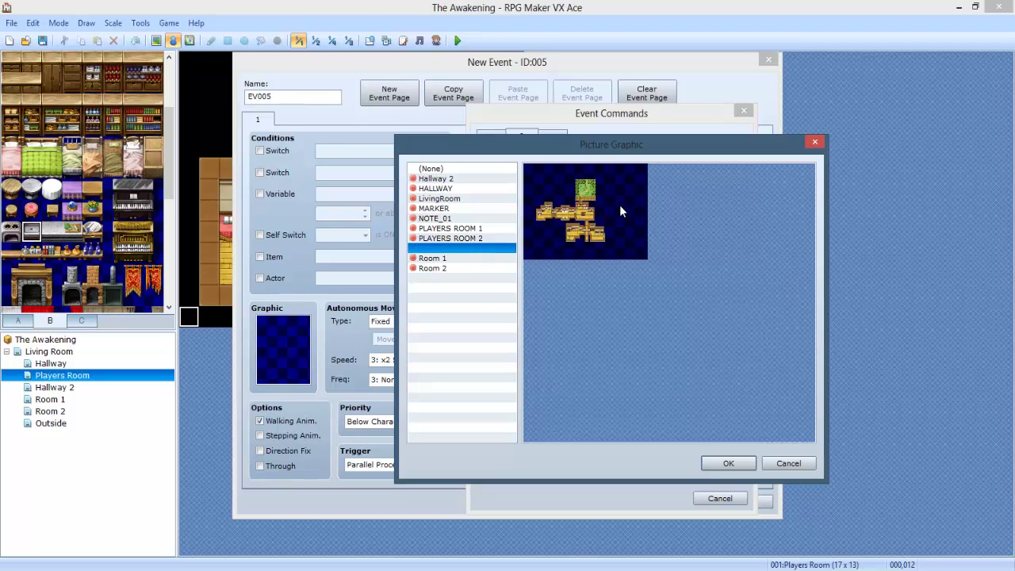
left_click(723, 465)
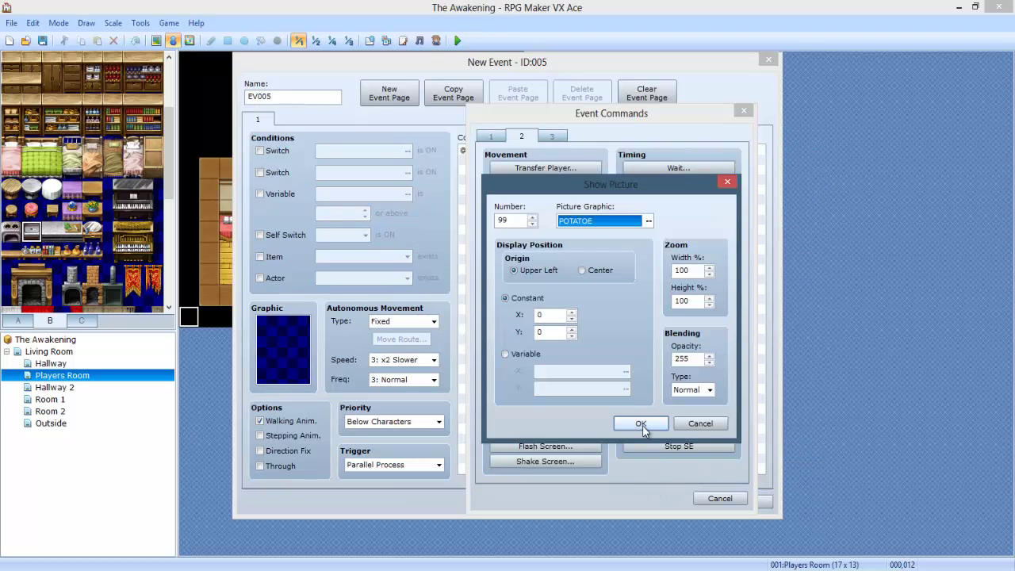
left_click(641, 425)
left_click(627, 502)
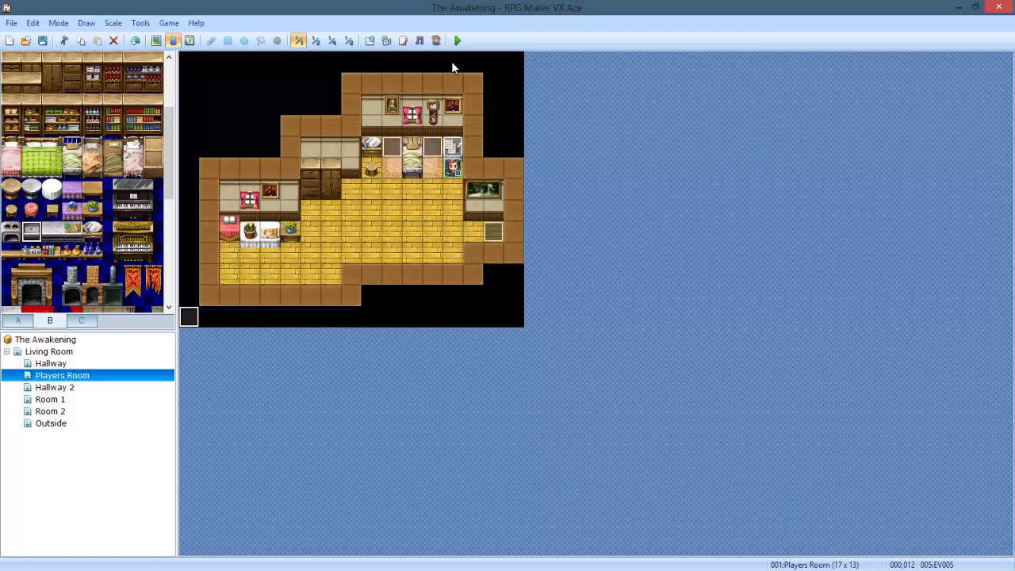
- Save the changes and playtest a new game to check the overview map picture, ending the test at the opening dialogue
left_click(456, 40)
left_click(457, 321)
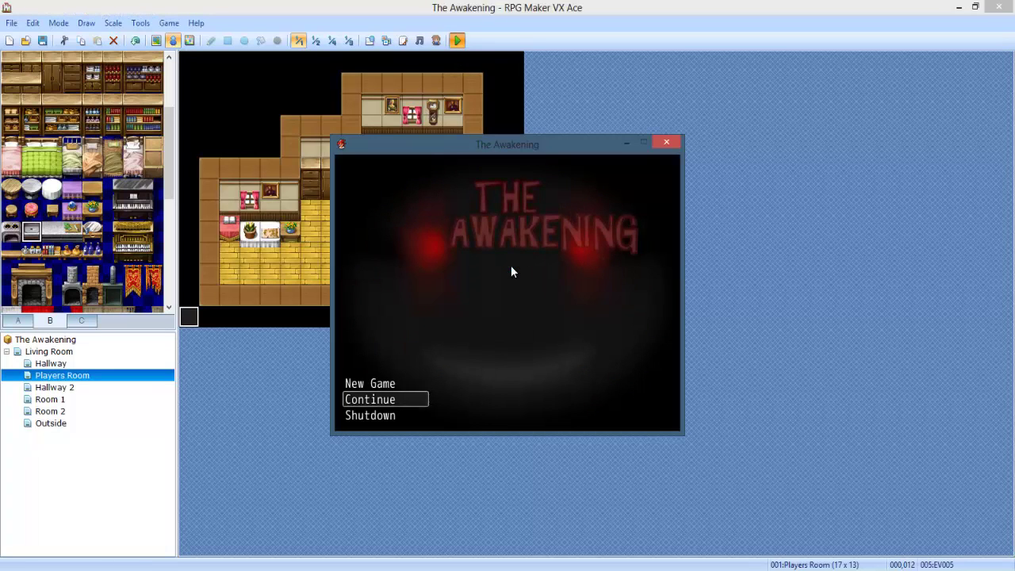
key("Up")
key("Return")
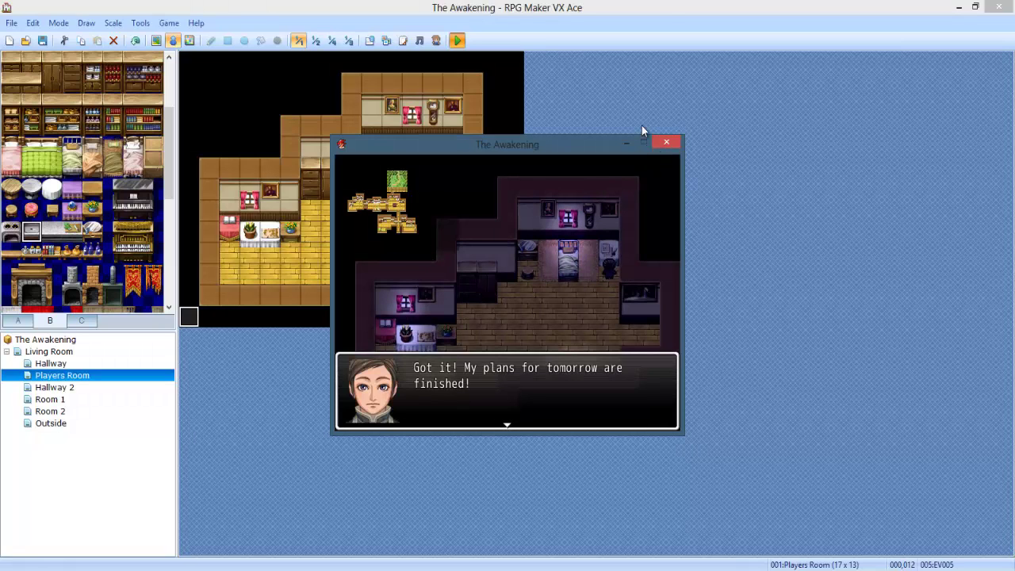
left_click(666, 141)
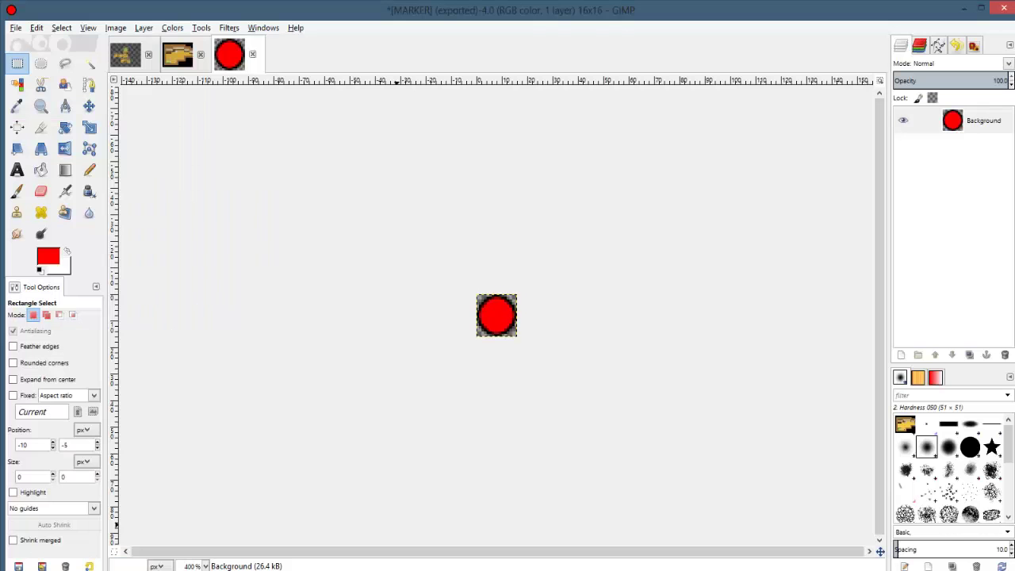
- Switch to GIMP and delete the semi-transparent black Background layer from the POTATOE overview map image
key("alt+2")
left_click(983, 160)
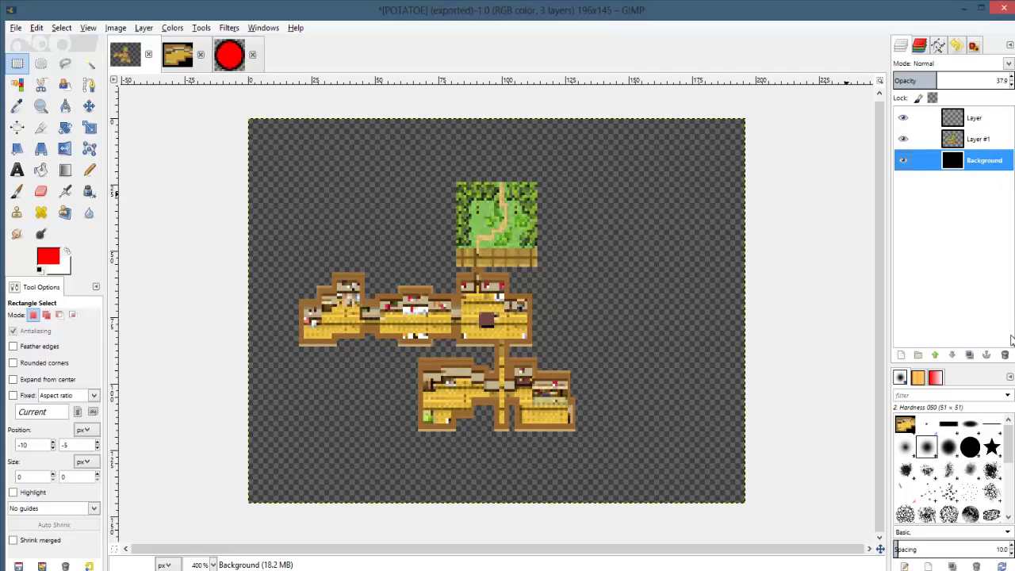
left_click(1005, 354)
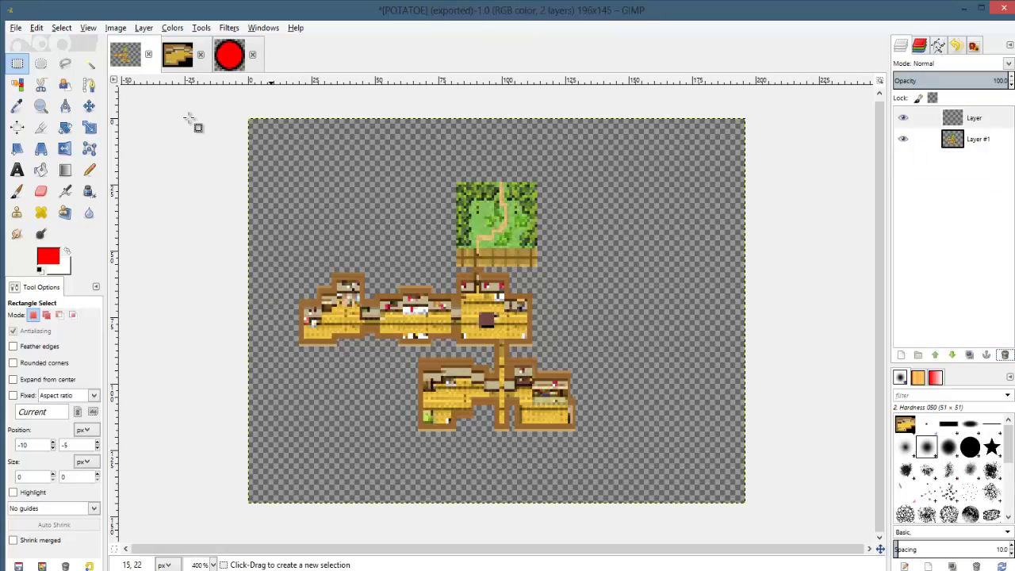
- Crop the overview map to 196 x 121 px starting at 0, 10 and overwrite the exported POTATOE.png
left_click(42, 128)
left_click_drag(769, 466, 134, 142)
left_click(405, 216)
scroll(589, 403, "down", 2, "ctrl")
scroll(581, 399, "up", 1, "ctrl")
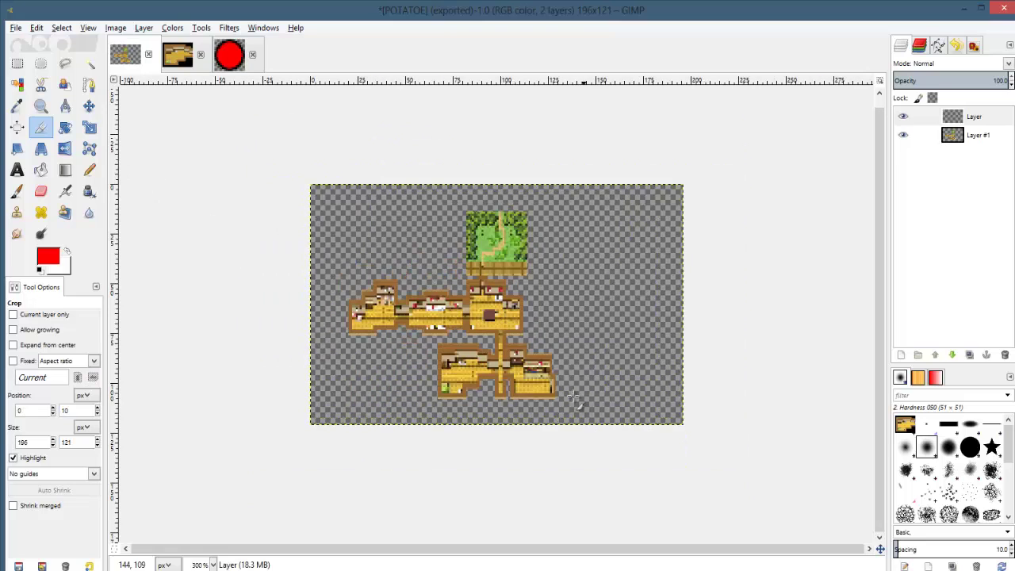
mouse_move(596, 444)
left_mouse_down()
mouse_move(346, 176)
mouse_move(252, 150)
left_mouse_up()
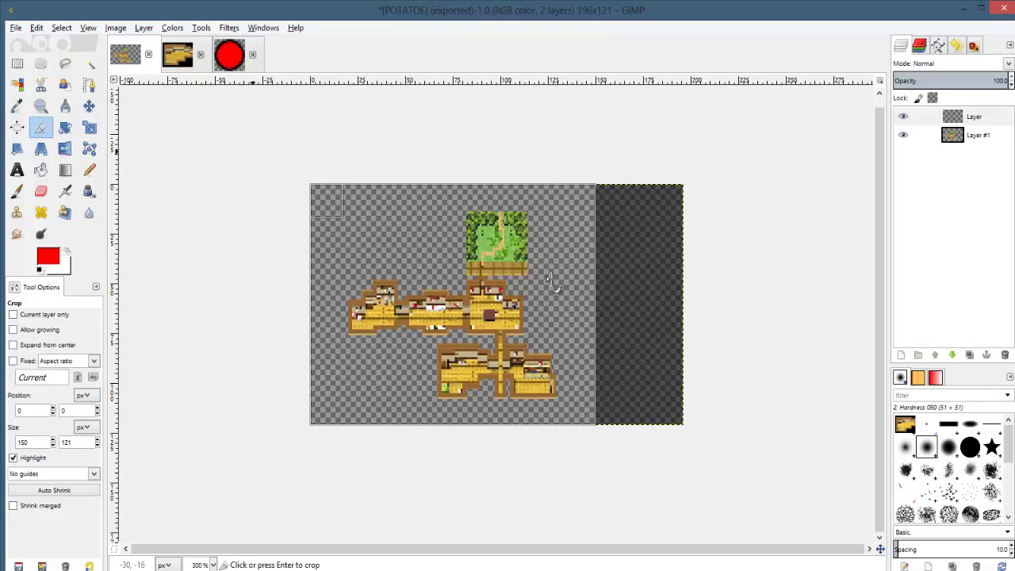
left_click(692, 334)
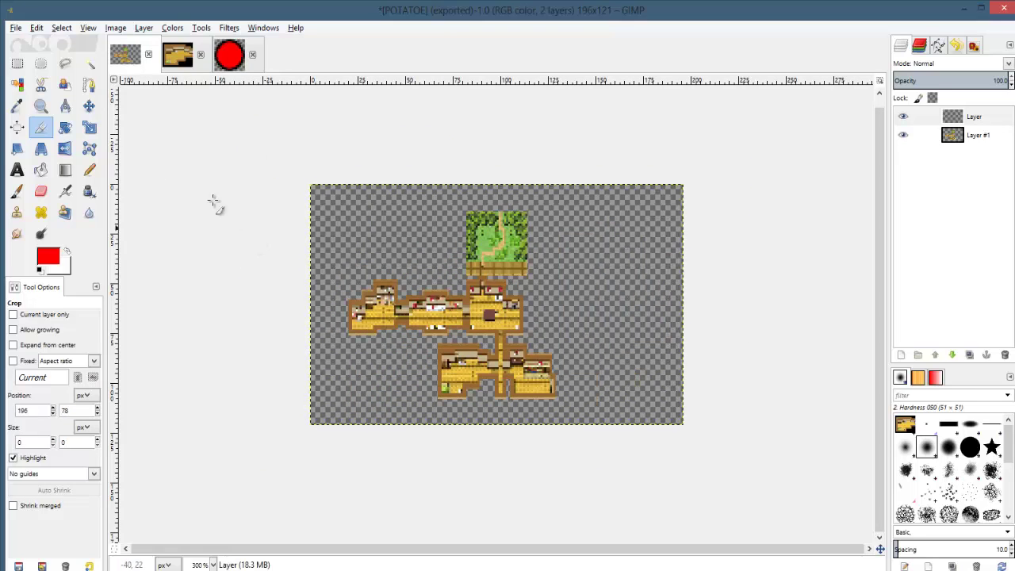
key("ctrl+e")
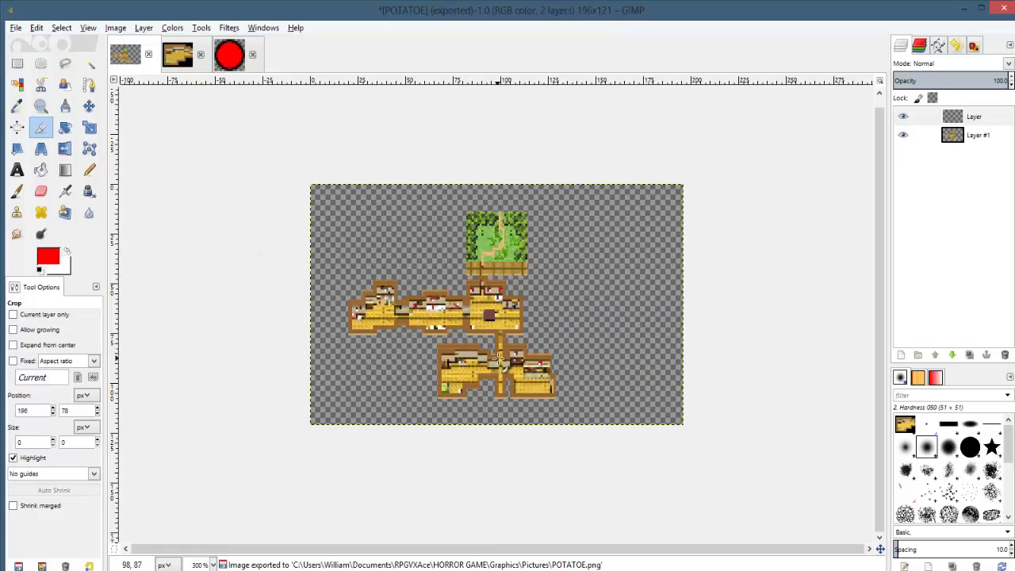
- Switch to RPG Maker VX Ace and add a Show Picture command for MARKER, number 1, Upper Left at 0, 0, to the Players Room corner event
key("alt+Tab")
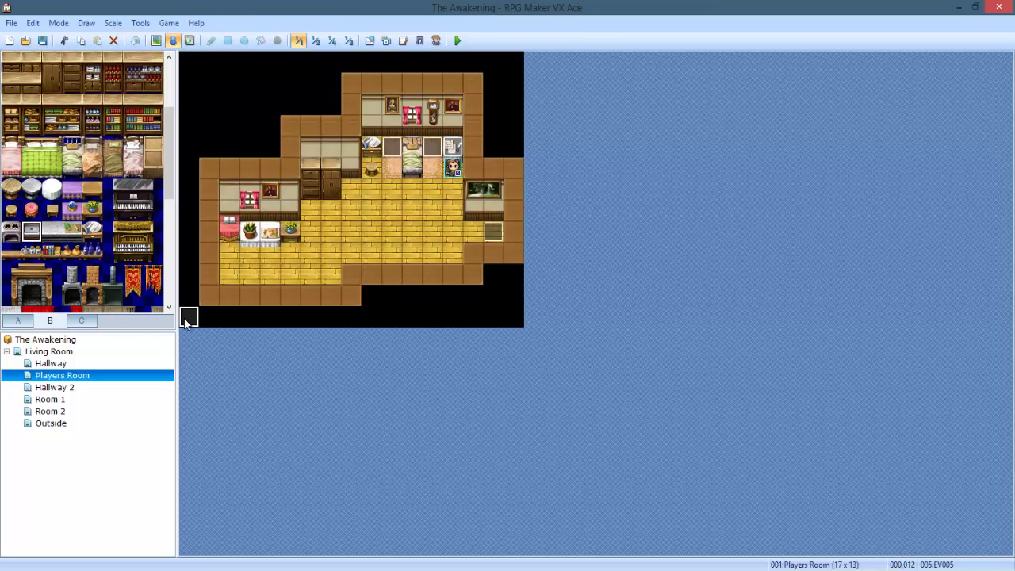
double_click(188, 318)
double_click(524, 151)
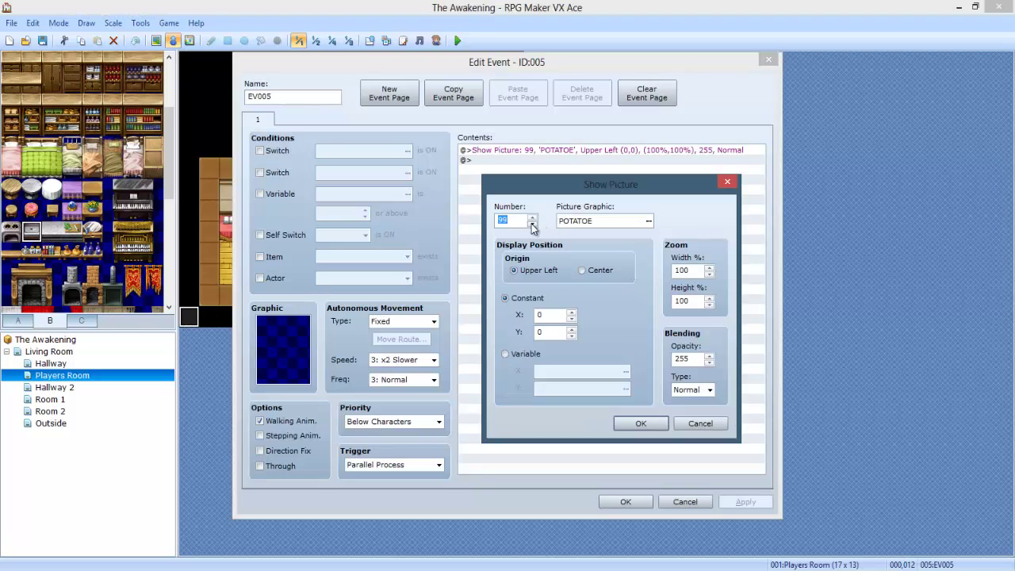
left_click(641, 423)
double_click(578, 190)
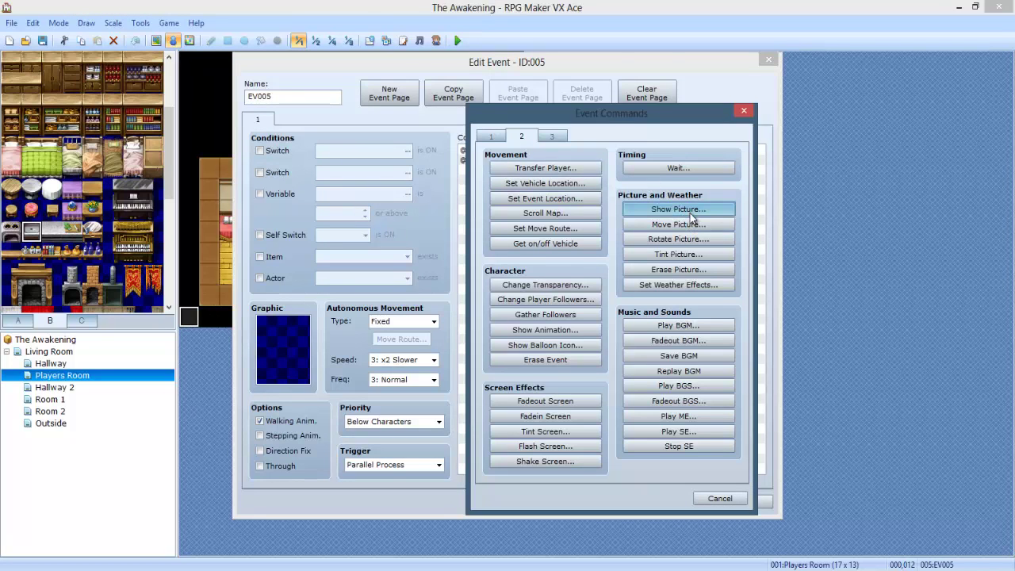
left_click(690, 213)
left_click(647, 219)
left_click(459, 211)
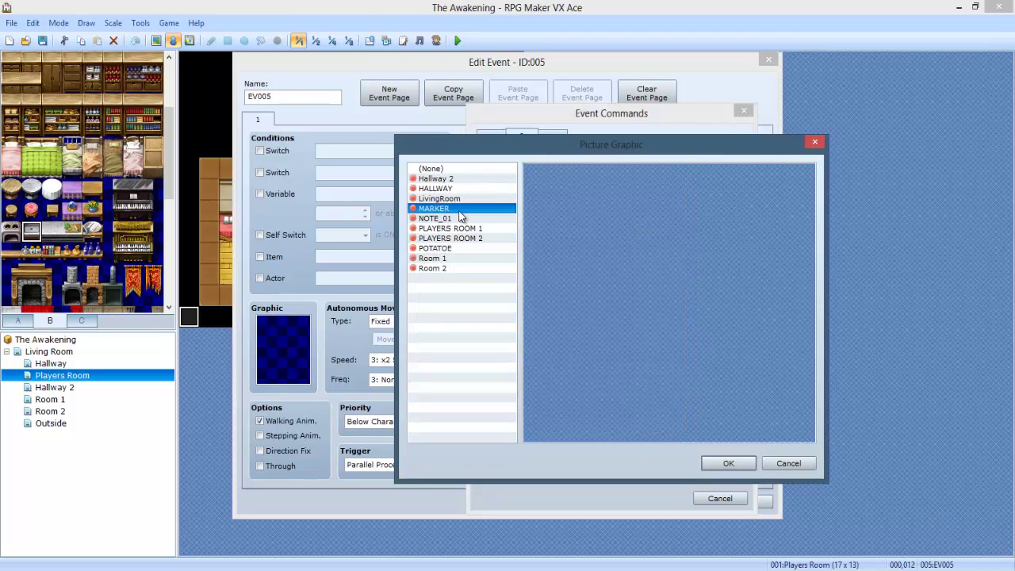
left_click(727, 463)
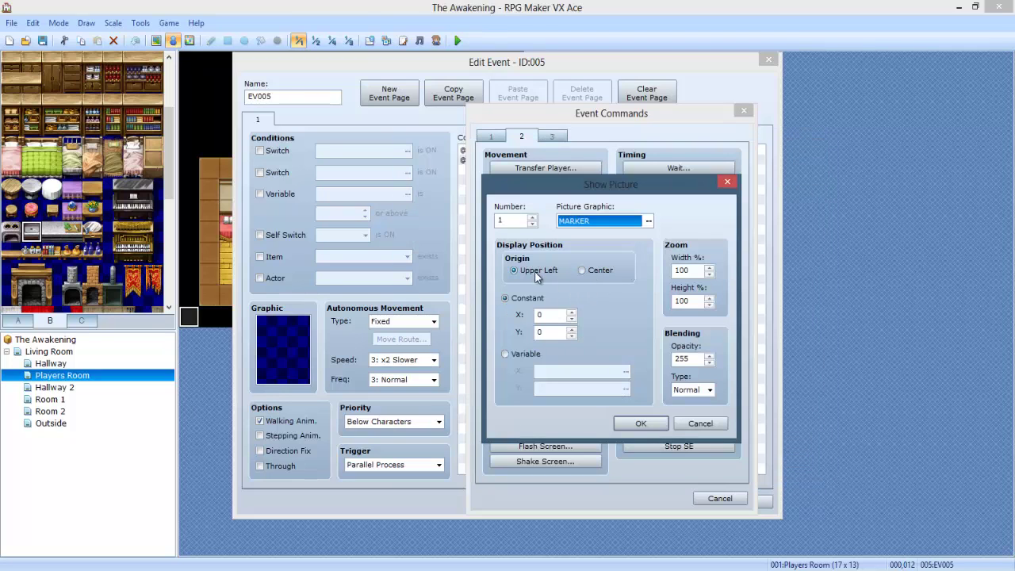
key("Tab")
left_click_drag(628, 183, 725, 166)
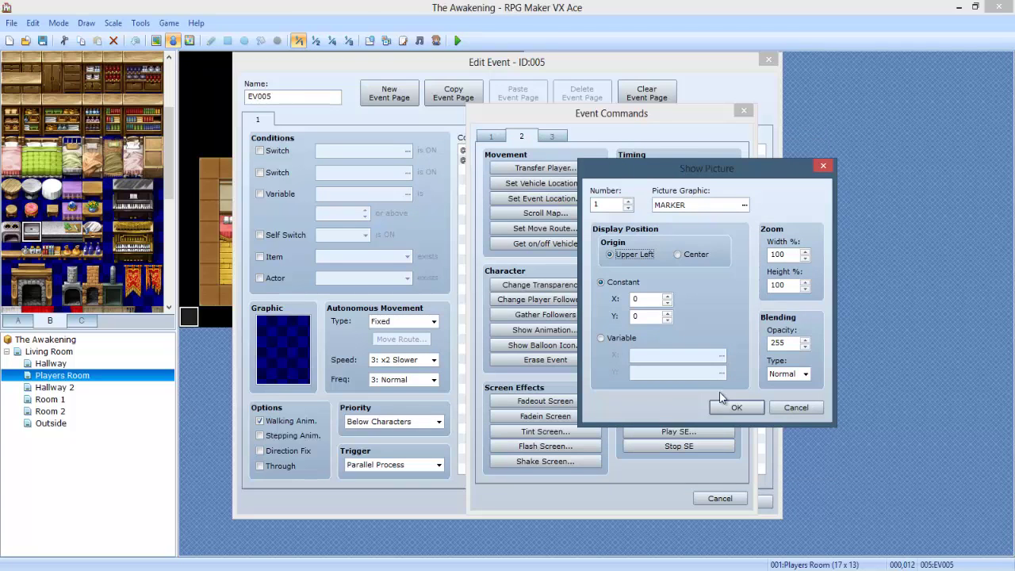
left_click(727, 409)
left_click(634, 498)
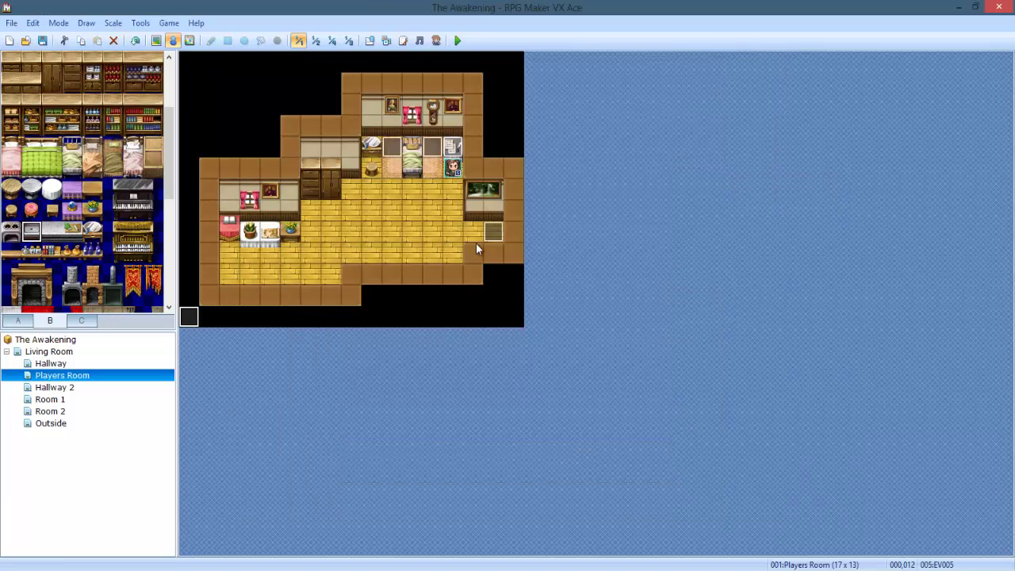
- Move the picture event from the Players Room map to tile 003,009 of the Hallway map
key("ctrl+x")
left_click(53, 363)
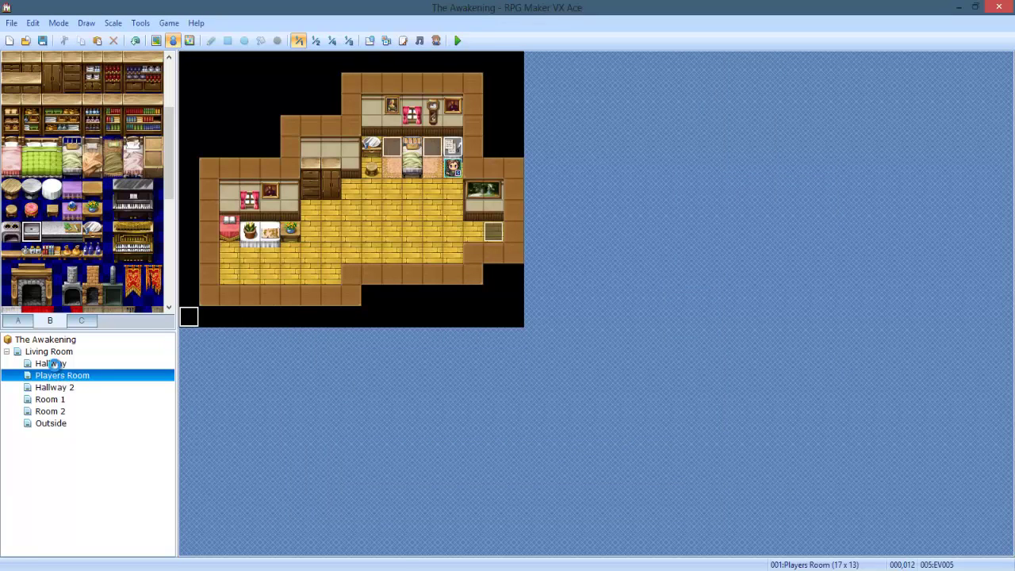
left_click(50, 364)
left_click(250, 252)
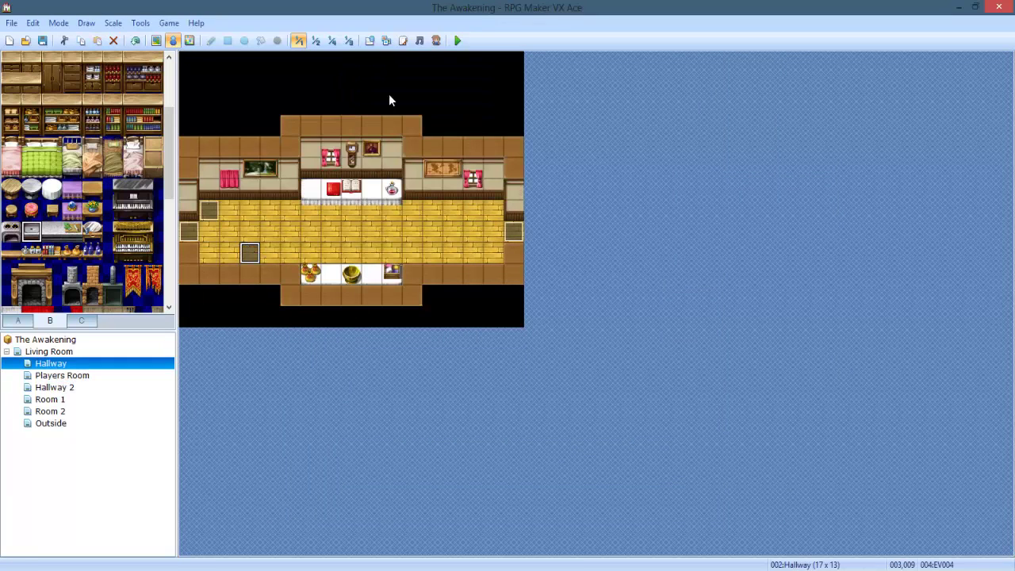
- Save the changes and playtest the game from saved File 1 to check the map and marker pictures in the hallway
left_click(456, 41)
left_click(455, 317)
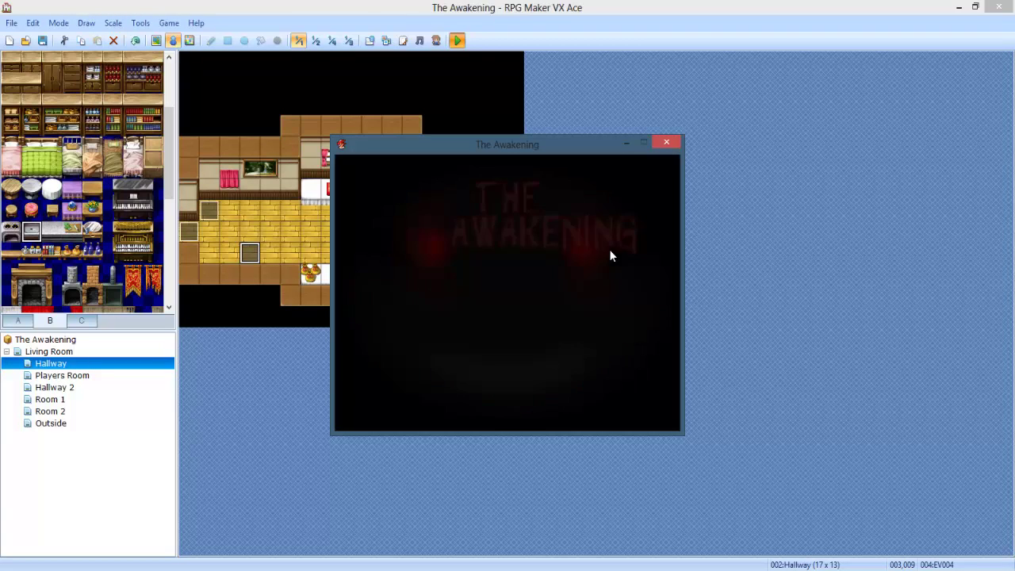
key("Return")
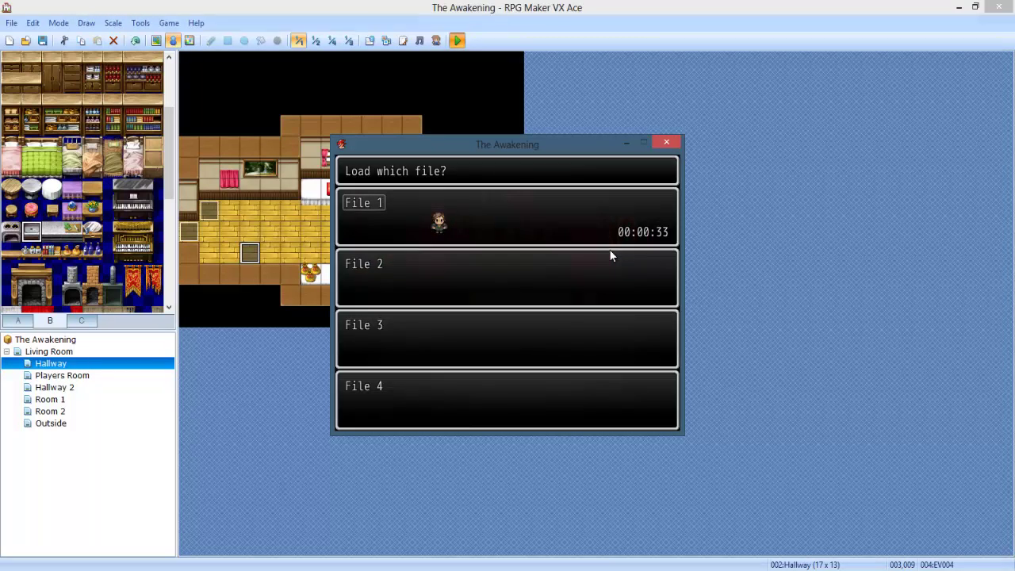
key("Return")
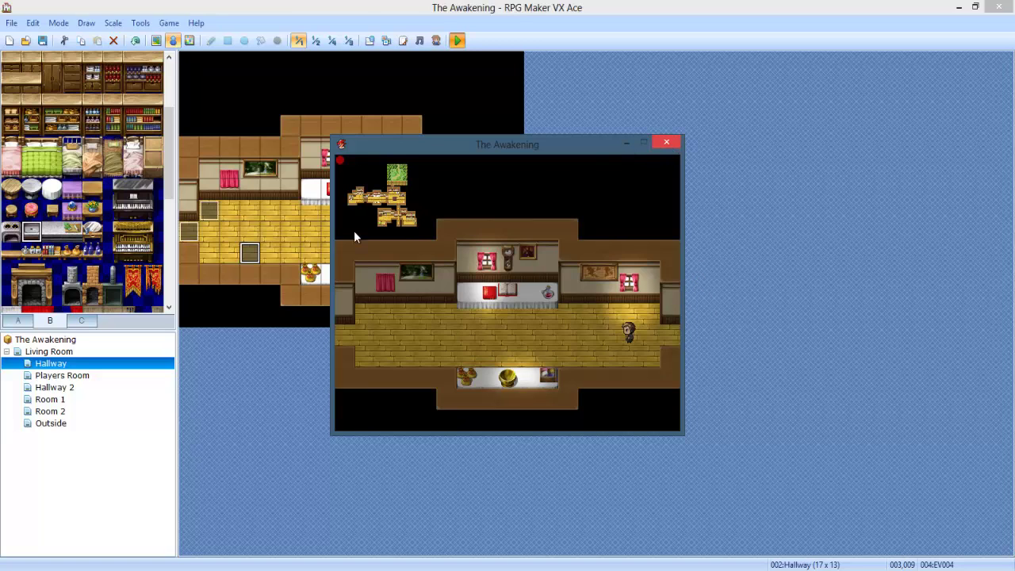
- Open and close the in-game menu to see how the pictures display, and end the playtest
key("Escape")
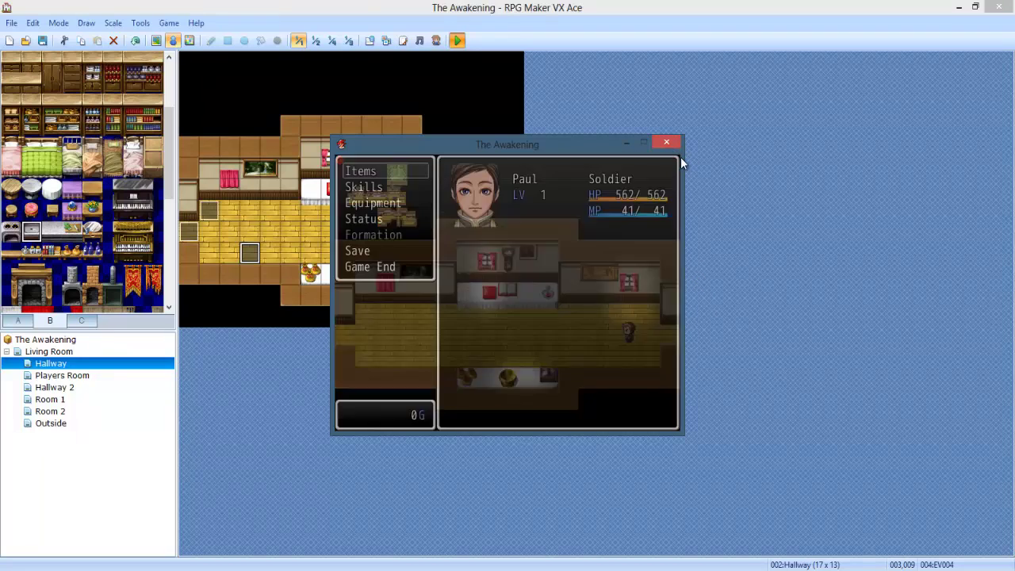
key("Escape")
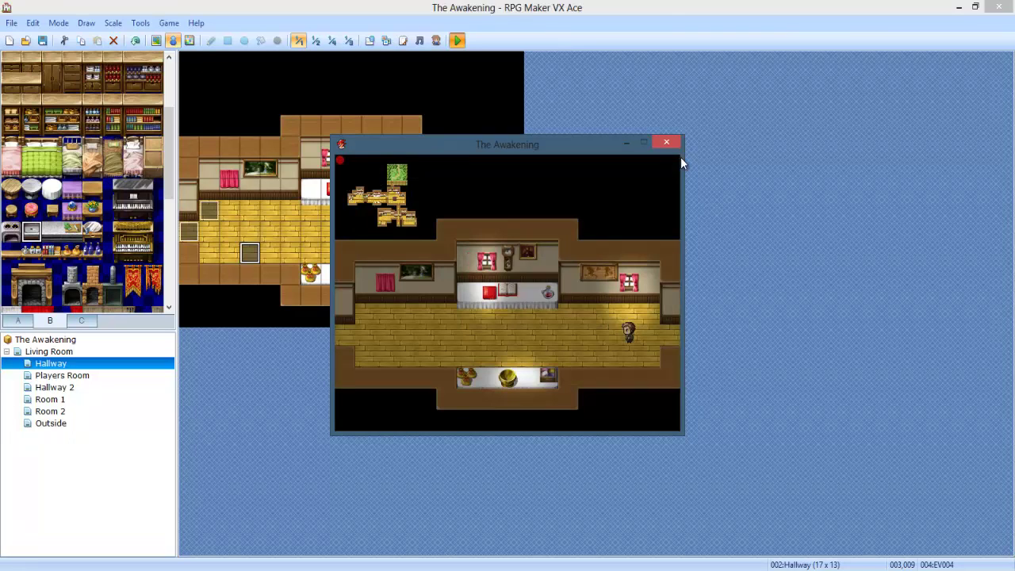
left_click(666, 143)
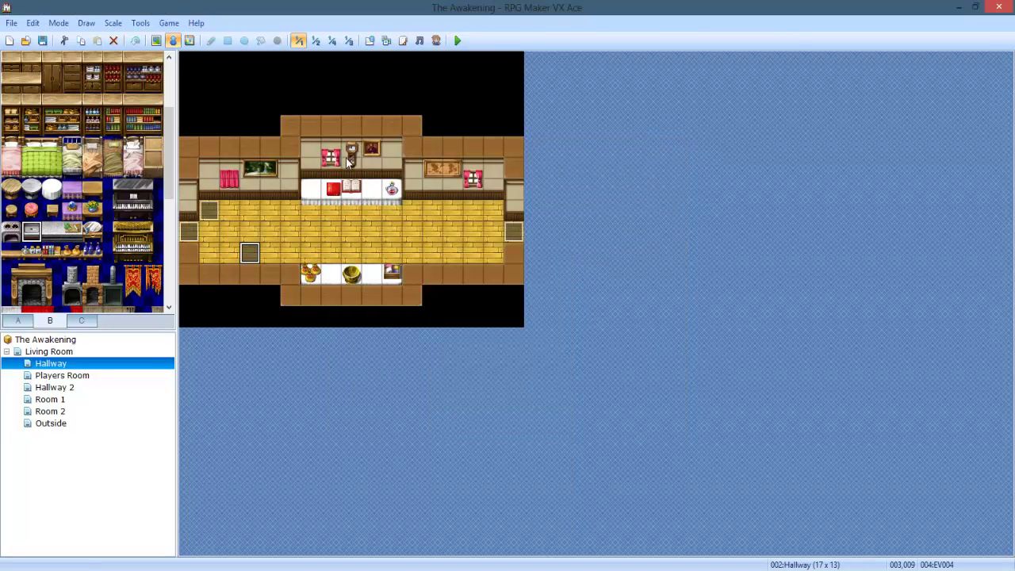
- Open the Hallway picture event and check the hallway's pixel coordinates on the overview map in GIMP before returning to RPG Maker VX Ace
double_click(250, 254)
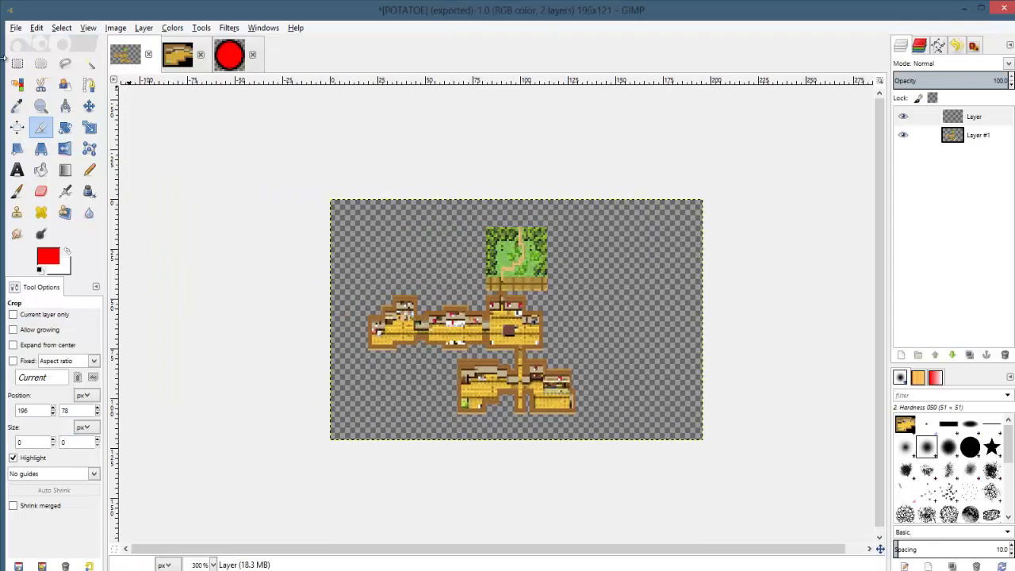
left_click(18, 63)
left_click_drag(709, 456, 227, 109)
left_click(182, 194)
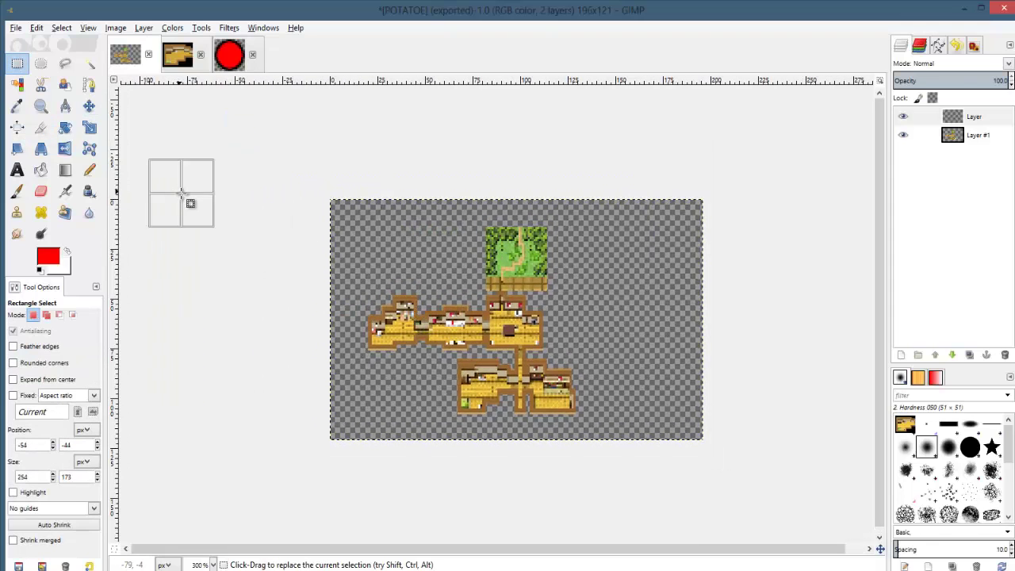
scroll(412, 361, "up", 3, "ctrl")
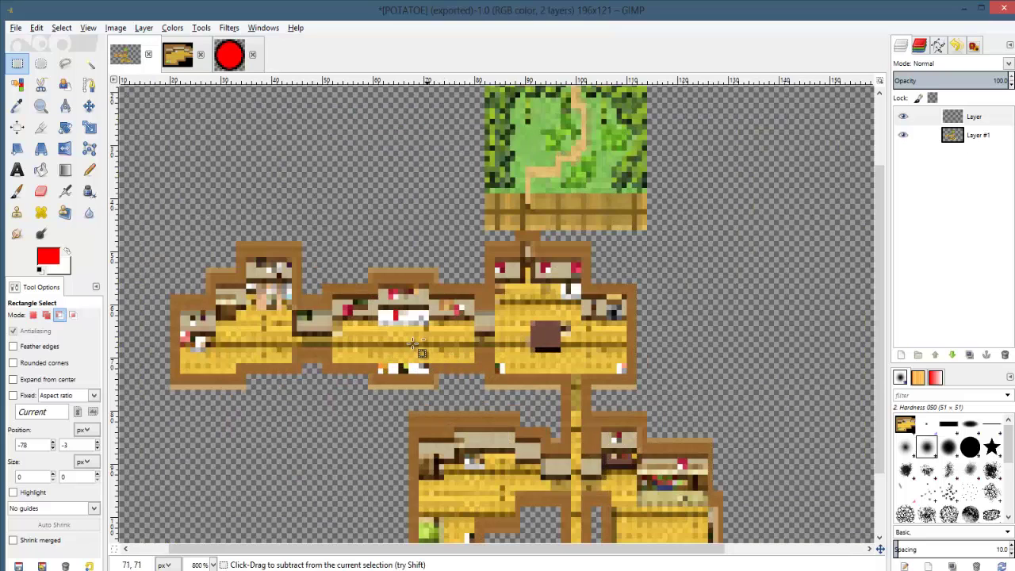
scroll(403, 347, "up", 1, "ctrl")
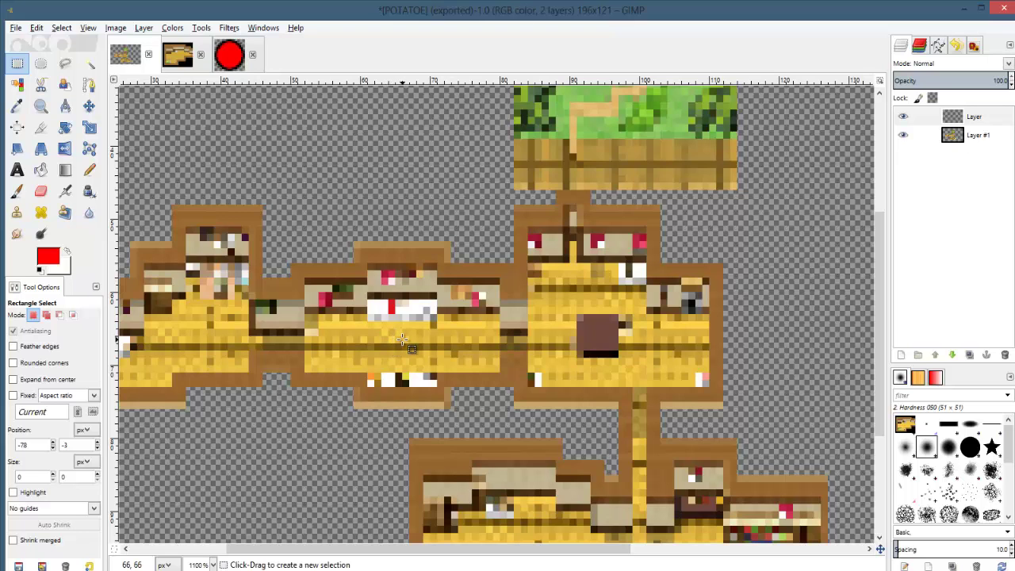
key("alt+Tab")
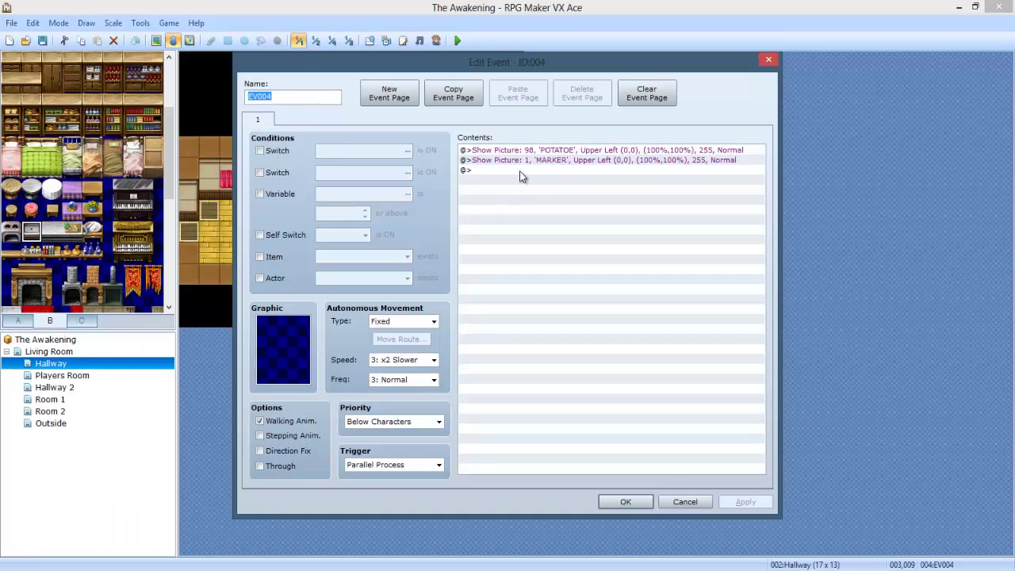
- Change the MARKER Show Picture command to number 99, position 58, 58 and opacity 30
double_click(546, 160)
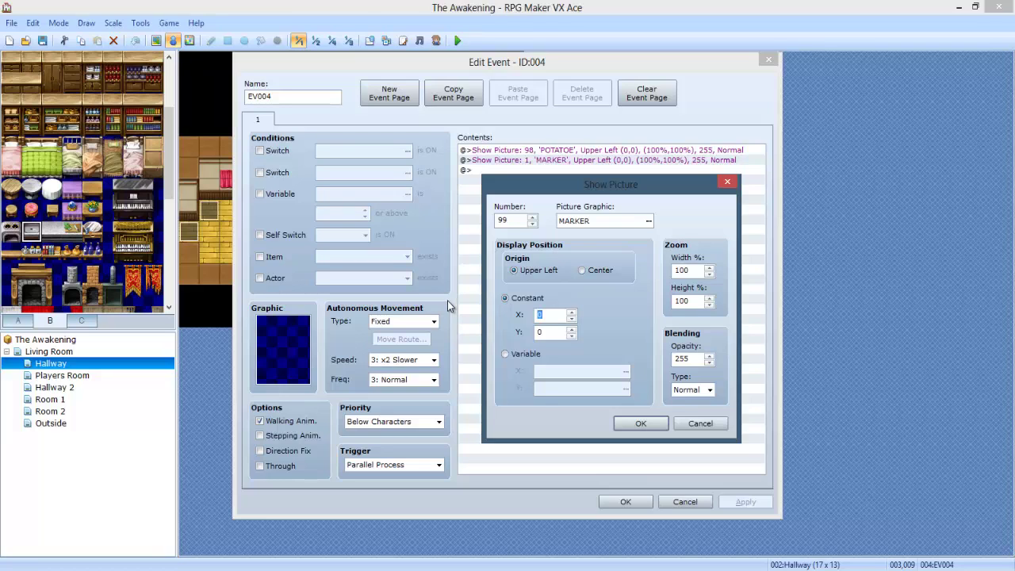
type("5858")
double_click(533, 315)
key("Tab")
double_click(695, 357)
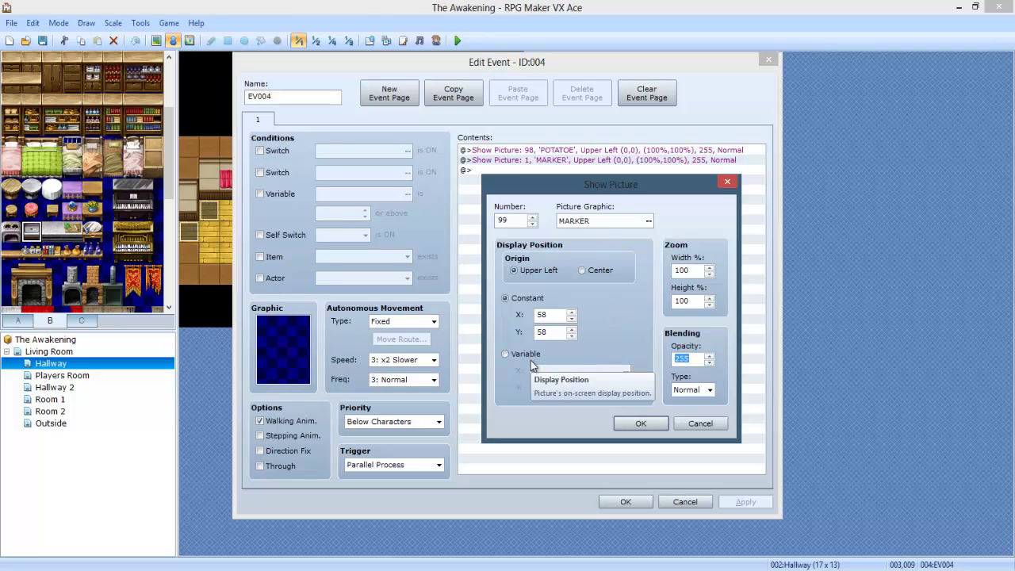
type("3")
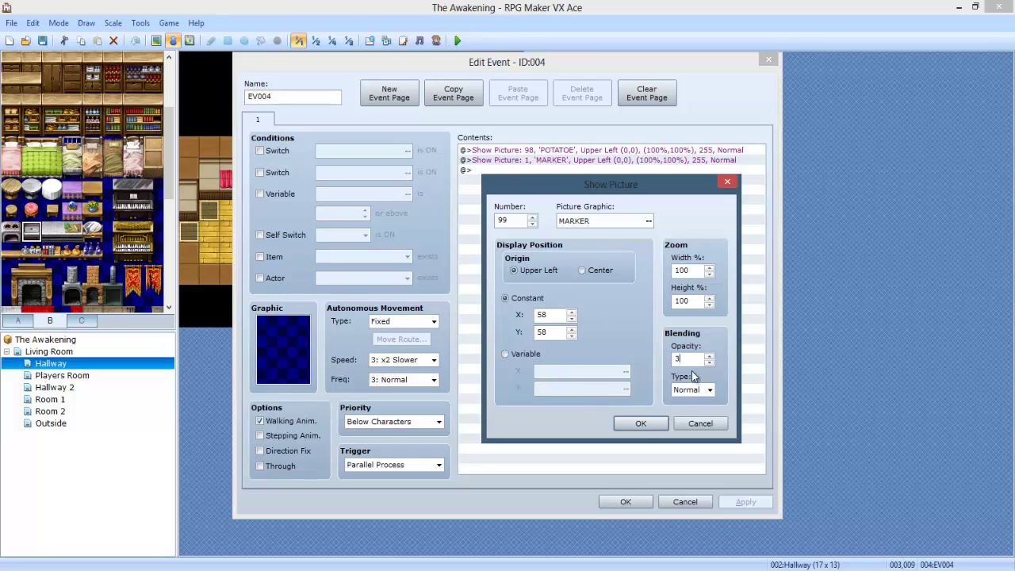
type("0")
left_click(641, 424)
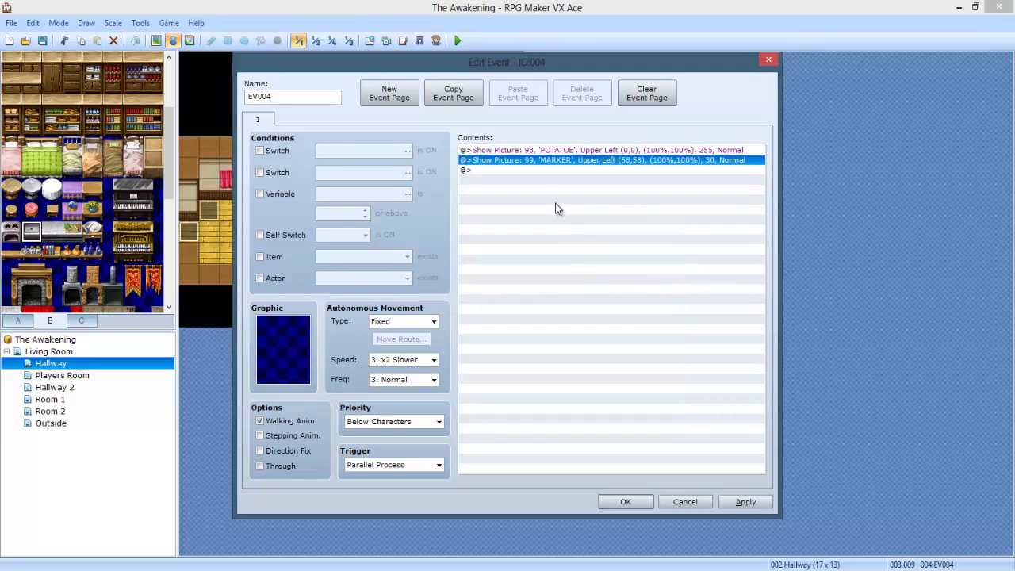
- Add a Move Picture command for picture 99 with opacity 150 over 60 frames, waiting for completion
double_click(555, 203)
left_click(636, 231)
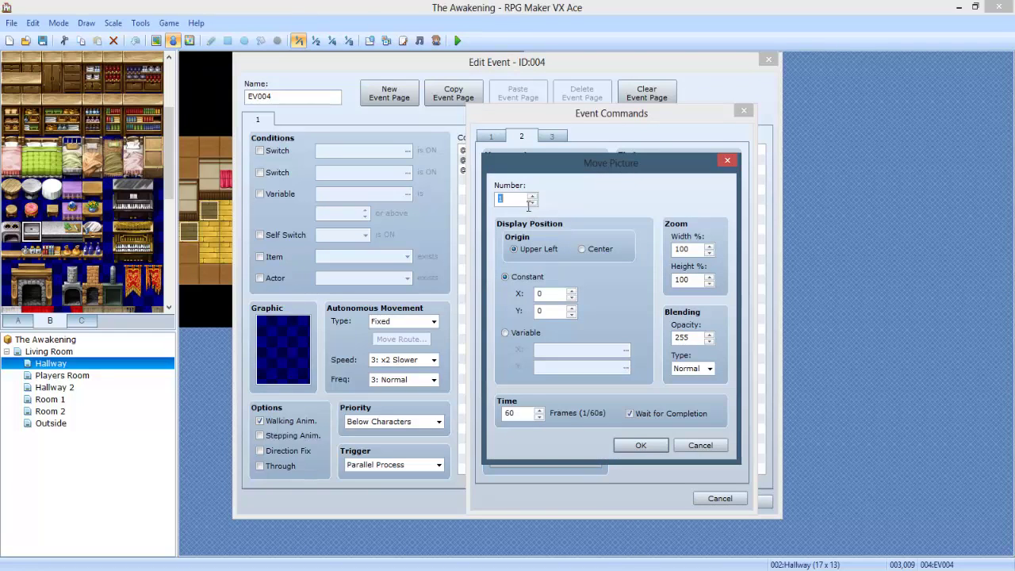
type("99")
type("150")
left_click(643, 442)
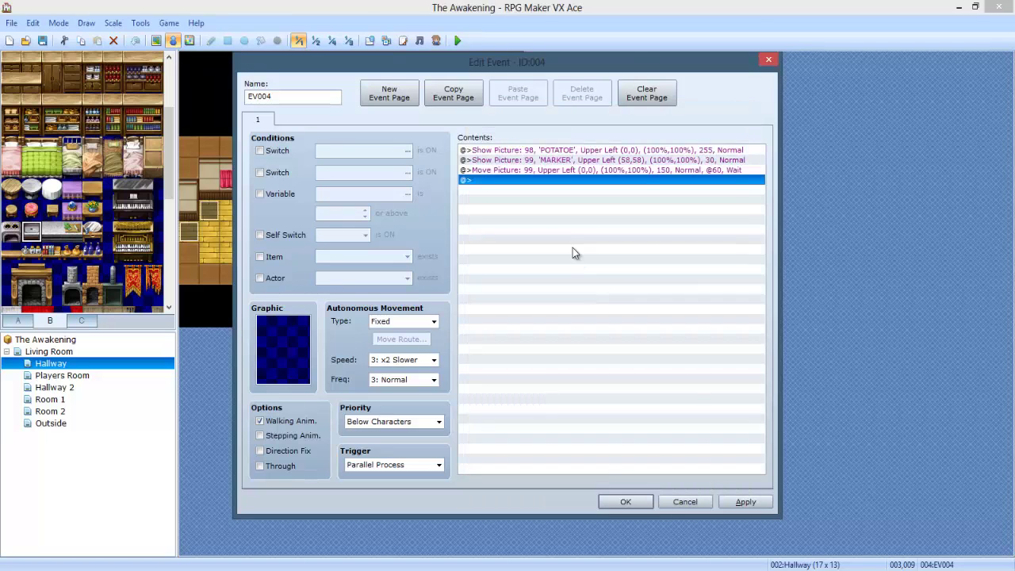
- Add a second Move Picture command for picture 99 with opacity 30 over 60 frames, waiting for completion
double_click(573, 247)
left_click(675, 224)
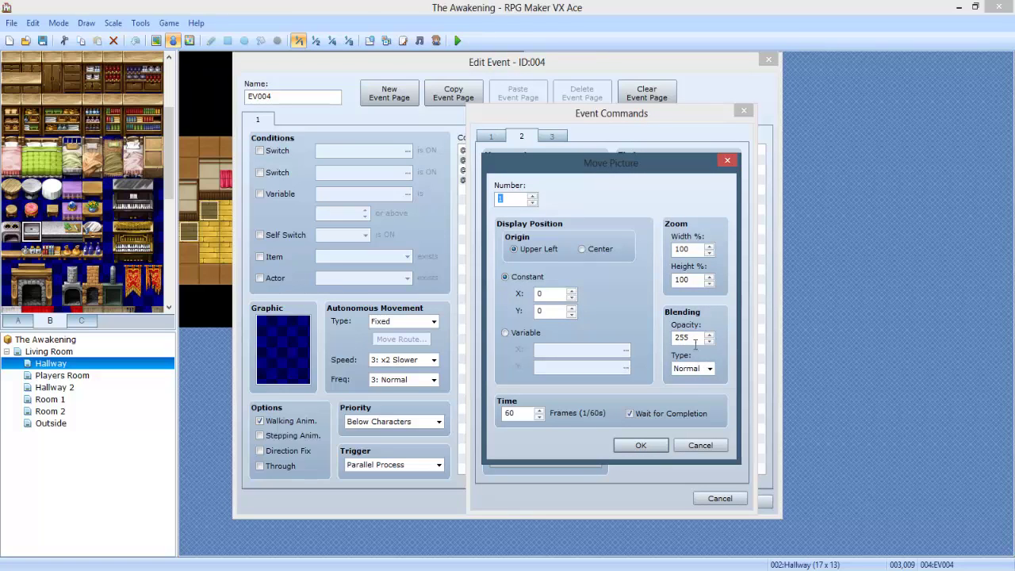
double_click(695, 340)
type("30")
double_click(501, 199)
type("99")
left_click(639, 445)
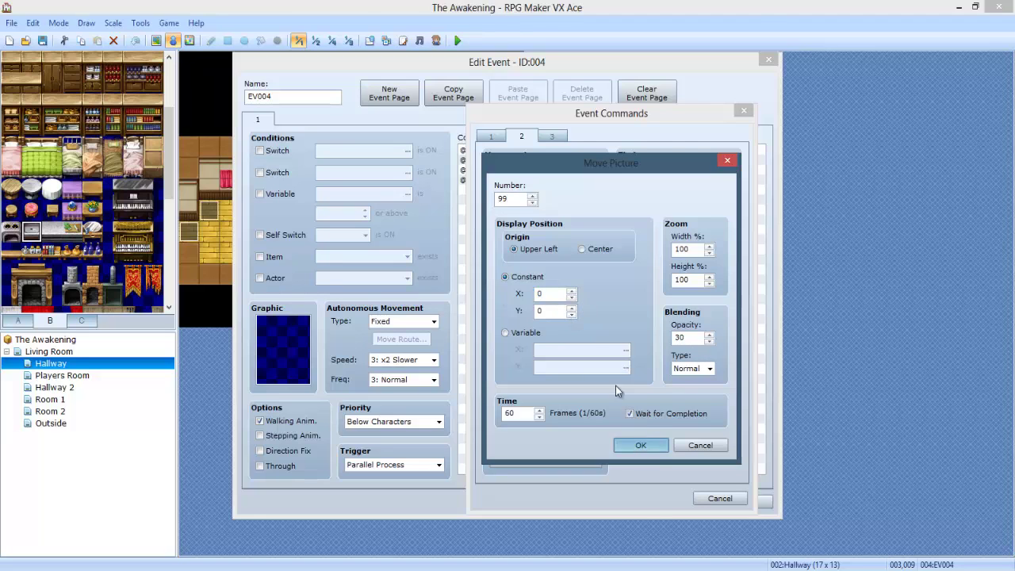
- Set the position of the opacity-150 Move Picture command to X 58, Y 58, matching the marker's Show Picture command
double_click(545, 160)
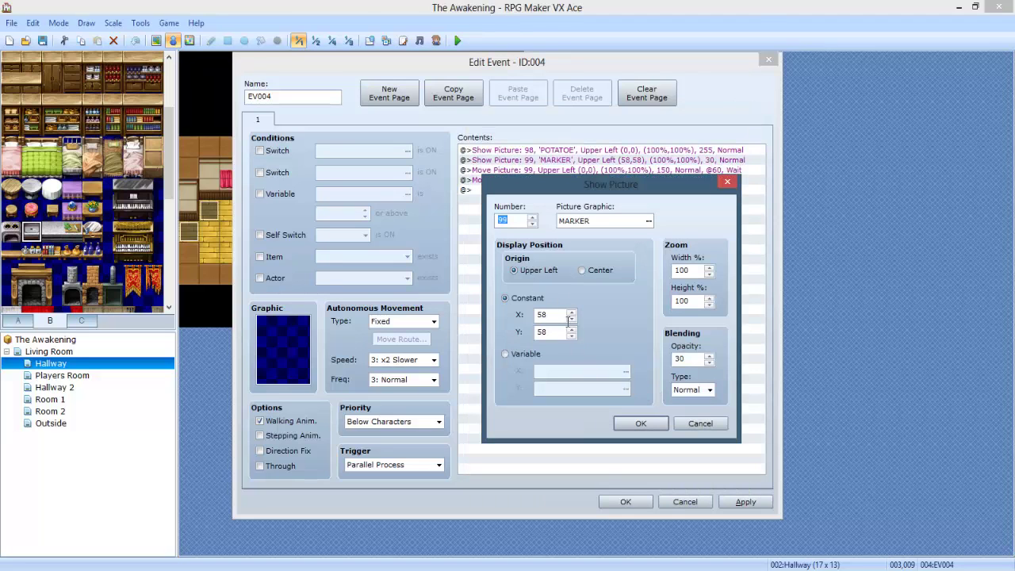
double_click(547, 315)
double_click(608, 174)
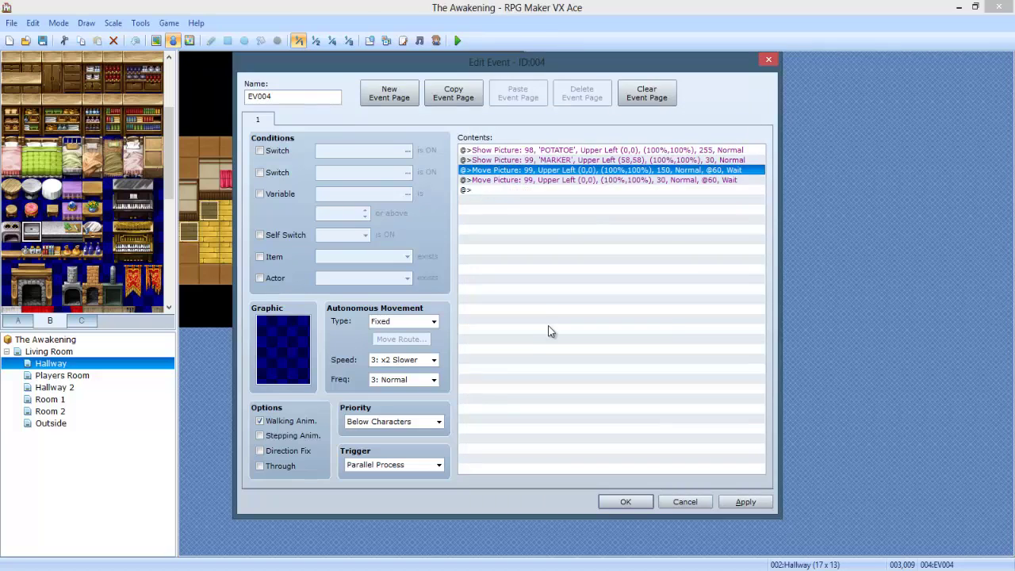
double_click(547, 294)
type("58")
left_click(658, 448)
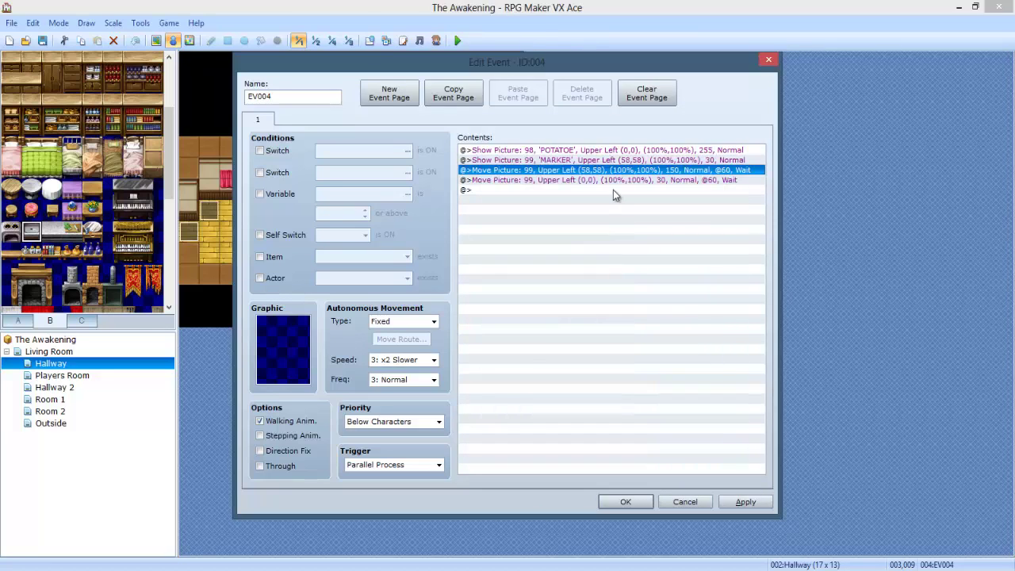
- Set the position of the opacity-30 Move Picture command to X 58, Y 58 and accept the event
double_click(613, 180)
left_click_drag(549, 294, 506, 314)
type("58")
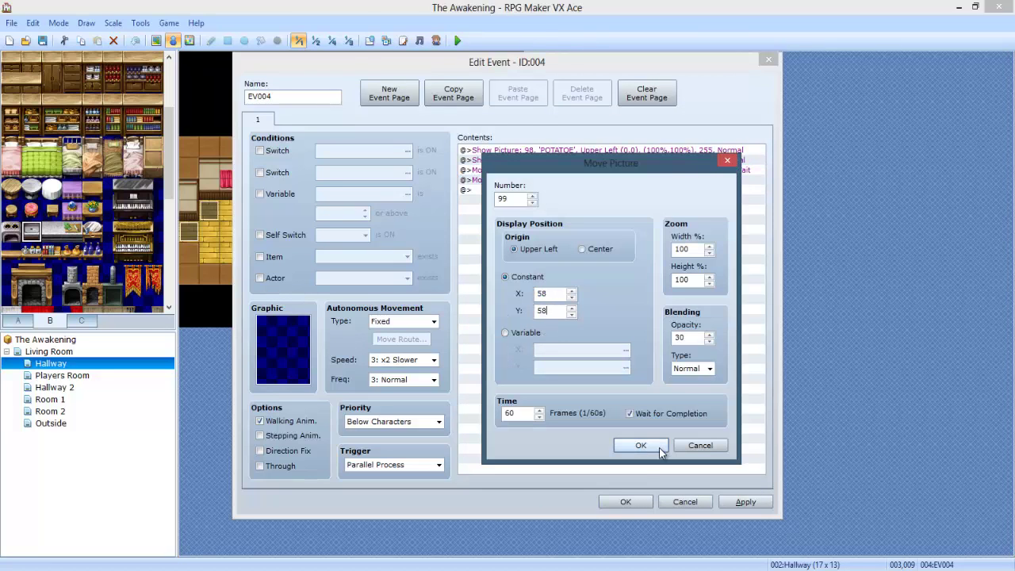
left_click(656, 447)
left_click(635, 500)
- Save the changes to the project and start a playtest by continuing from the saved game
left_click(457, 41)
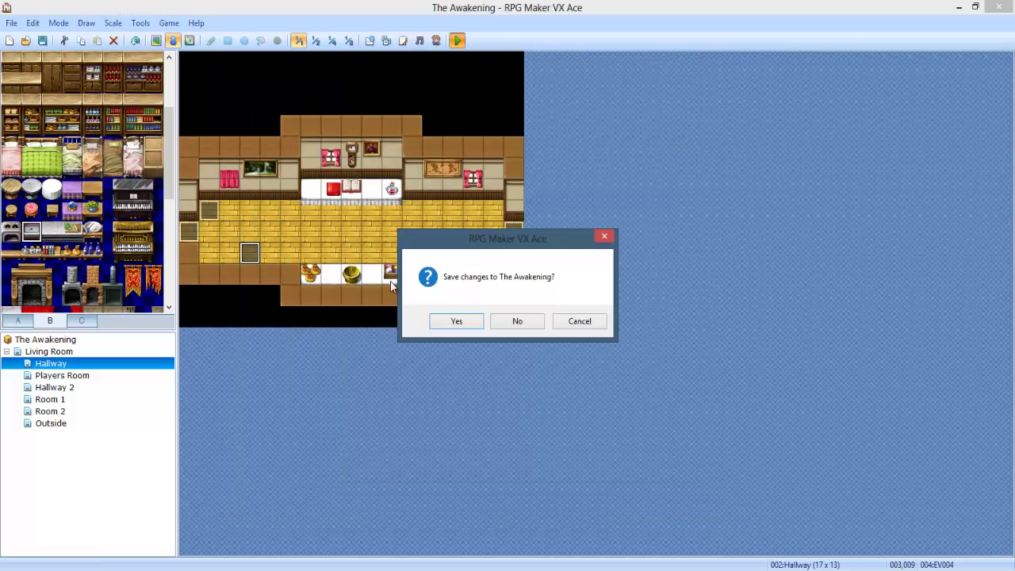
left_click(446, 321)
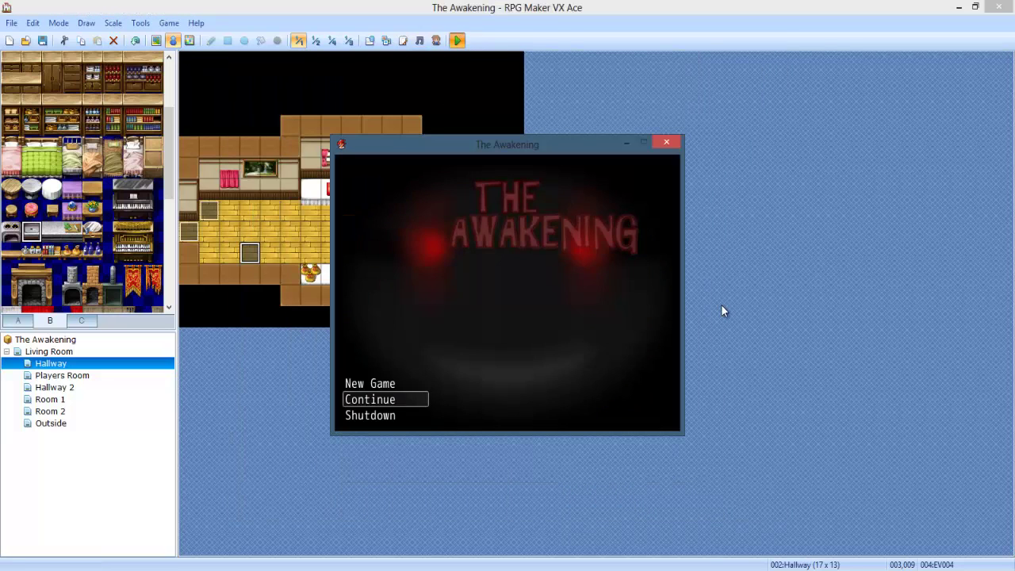
key("Return")
key("Return")
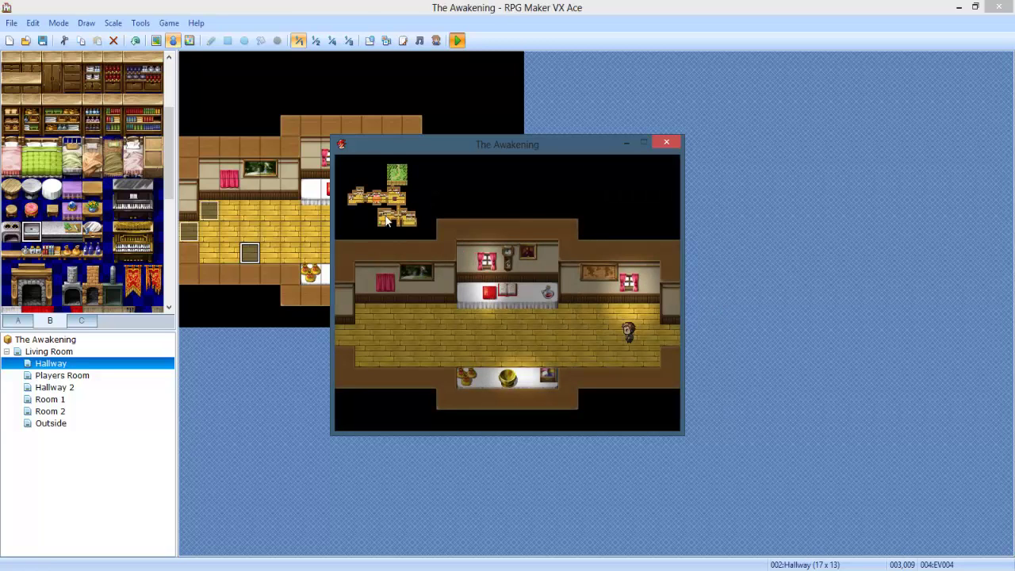
- Walk the character to the west end of the hallway to watch the pulsing marker, and end the playtest
key("Left")
key("Left")
key("Left")
key("Left")
key("Left")
key("Left")
key("Left")
key("Left")
key("Left")
key("Left")
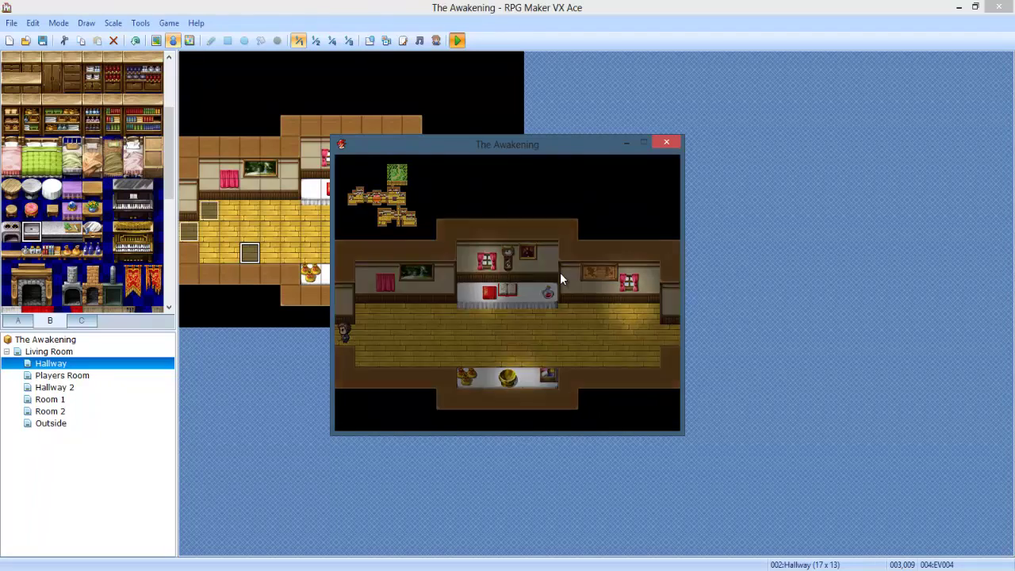
left_click(667, 143)
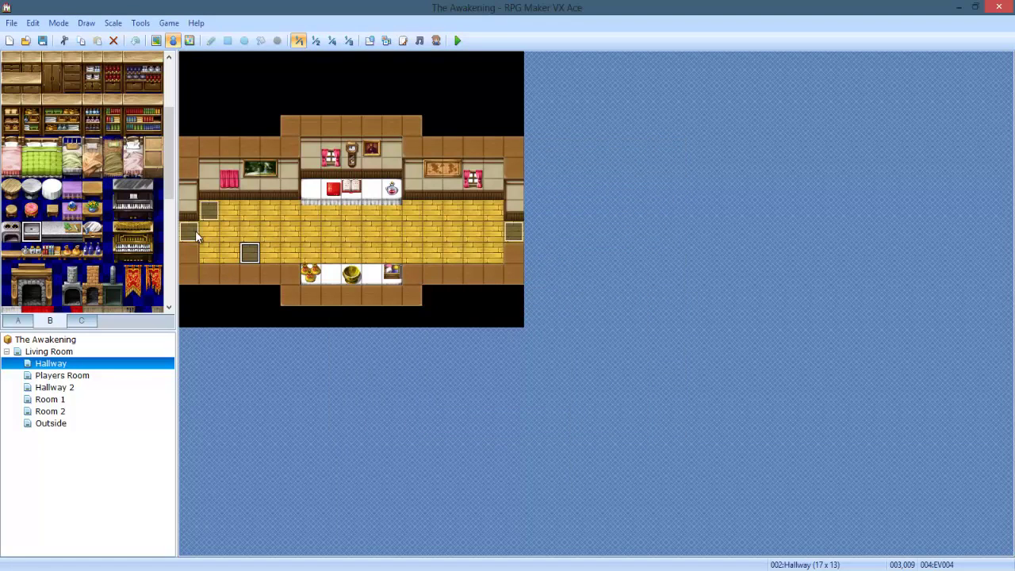
- Look through the Players Room, Hallway 2, Room 2, Outside, Room 1 and Living Room maps
left_click(70, 376)
left_click(66, 388)
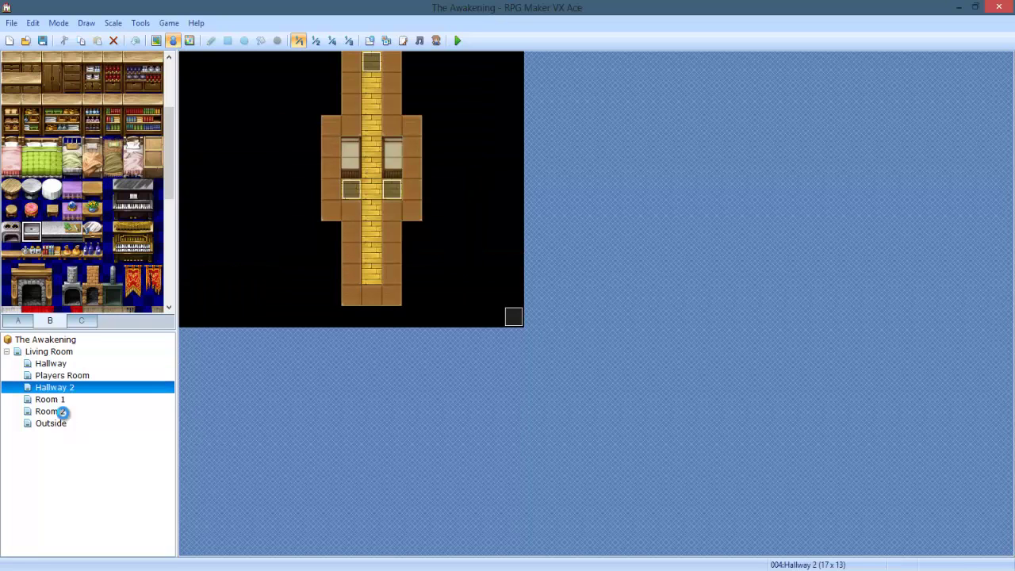
left_click(60, 412)
left_click(62, 423)
left_click(56, 399)
left_click(65, 352)
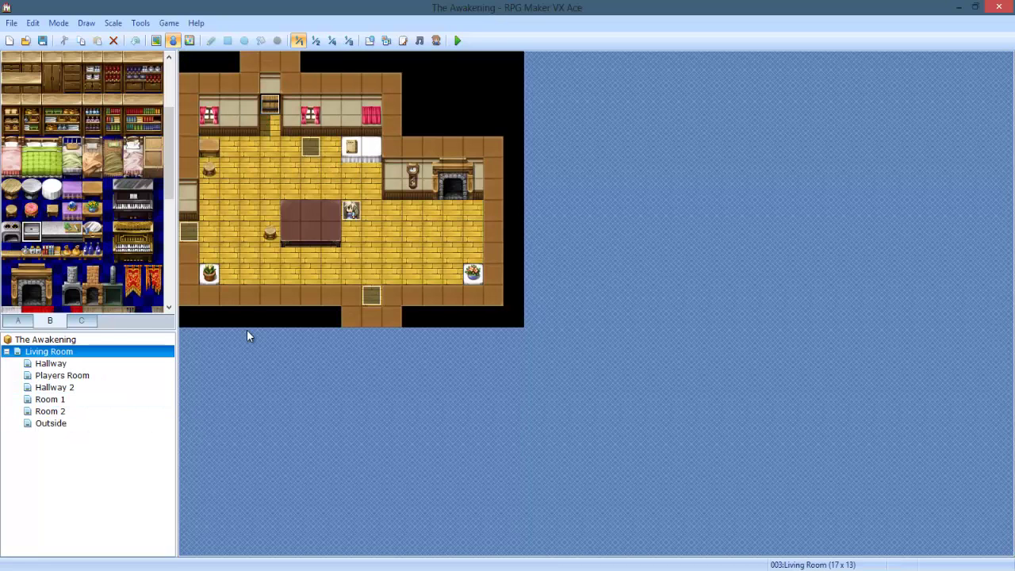
- Paste a copy of the Hallway picture event at tile 000,012 of the Players Room map and open it
left_click(60, 376)
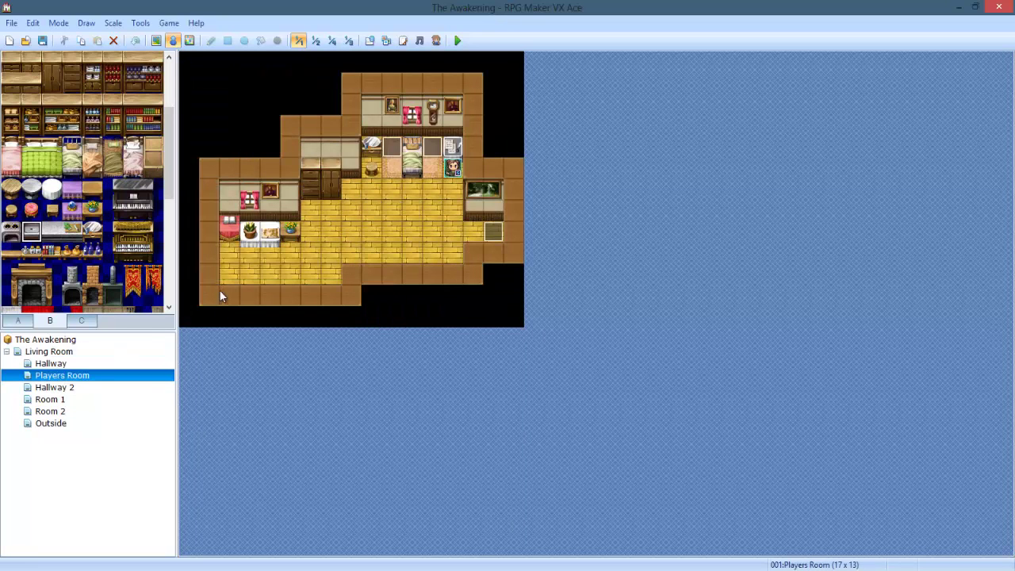
left_click(190, 317)
double_click(190, 317)
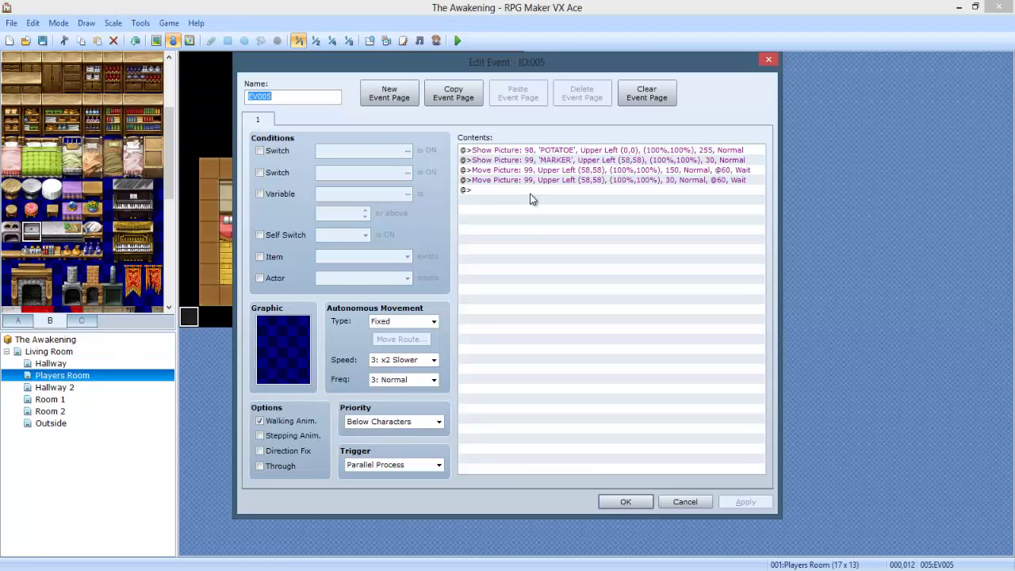
- Make the Players Room picture event require switch 0003, named ACTIVATE, and return to the Hallway map
left_click(273, 152)
left_click(345, 153)
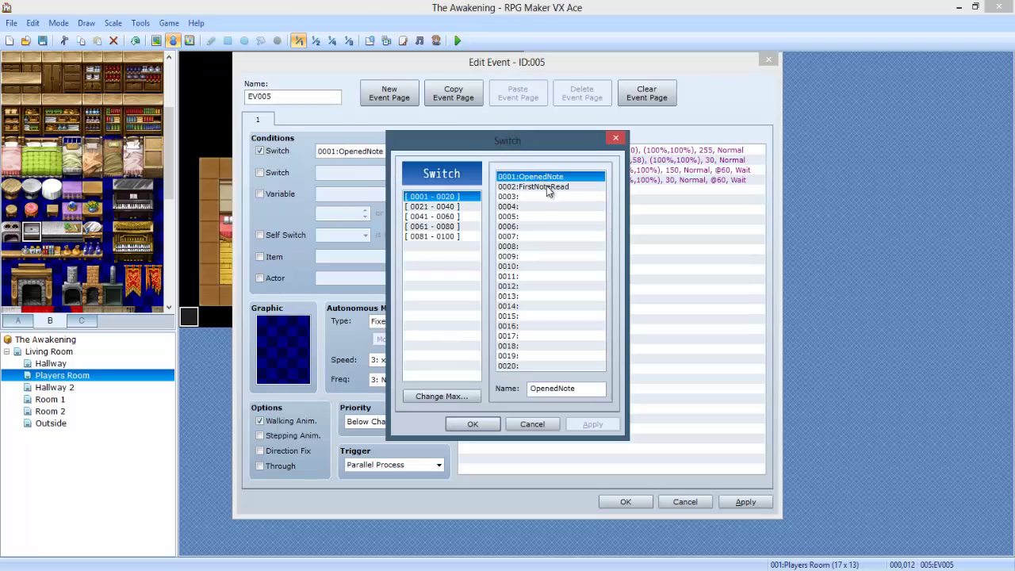
double_click(533, 187)
left_click(375, 155)
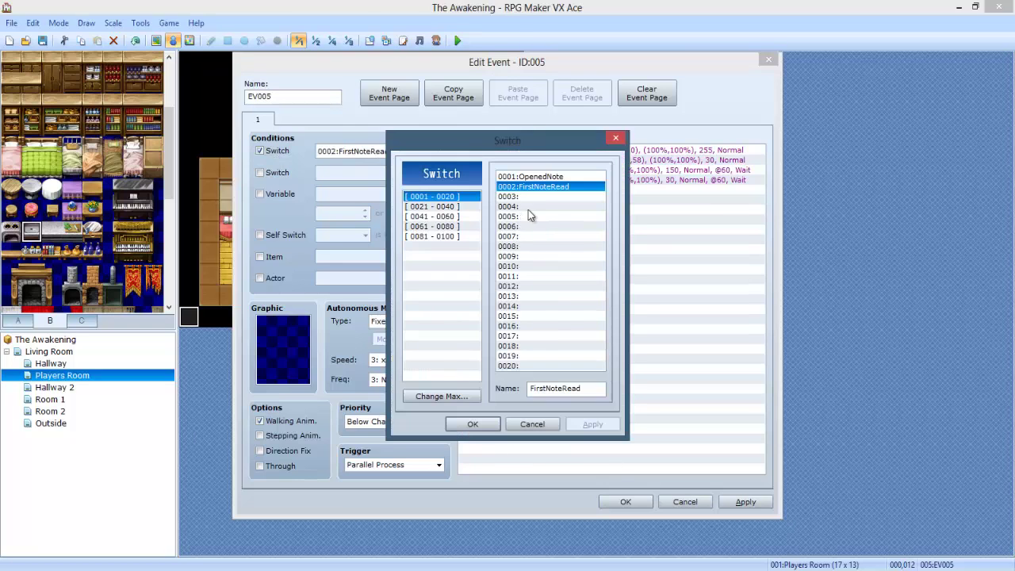
left_click(528, 197)
left_click(549, 382)
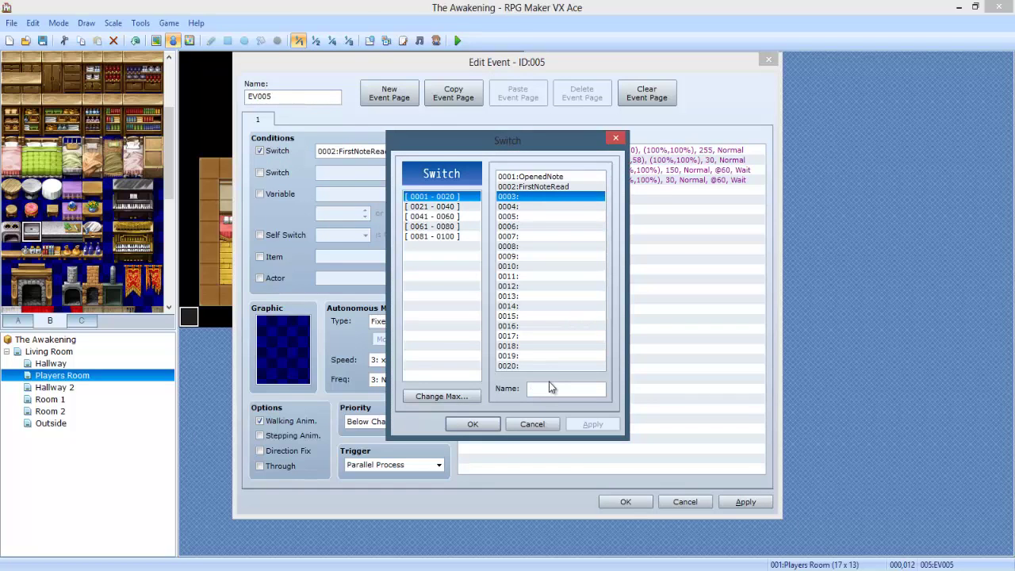
type("ACTIVATE")
key("Return")
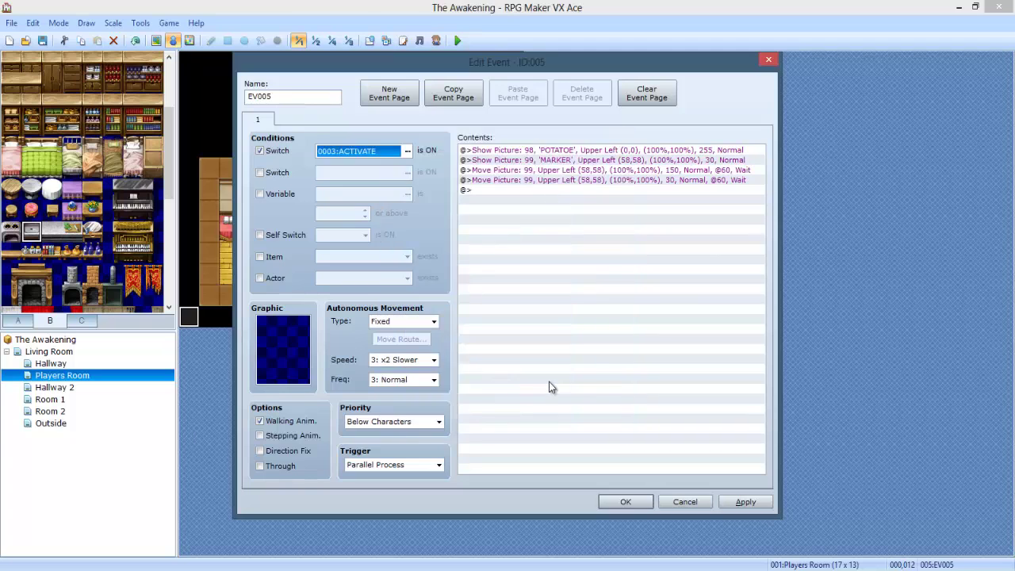
left_click(624, 502)
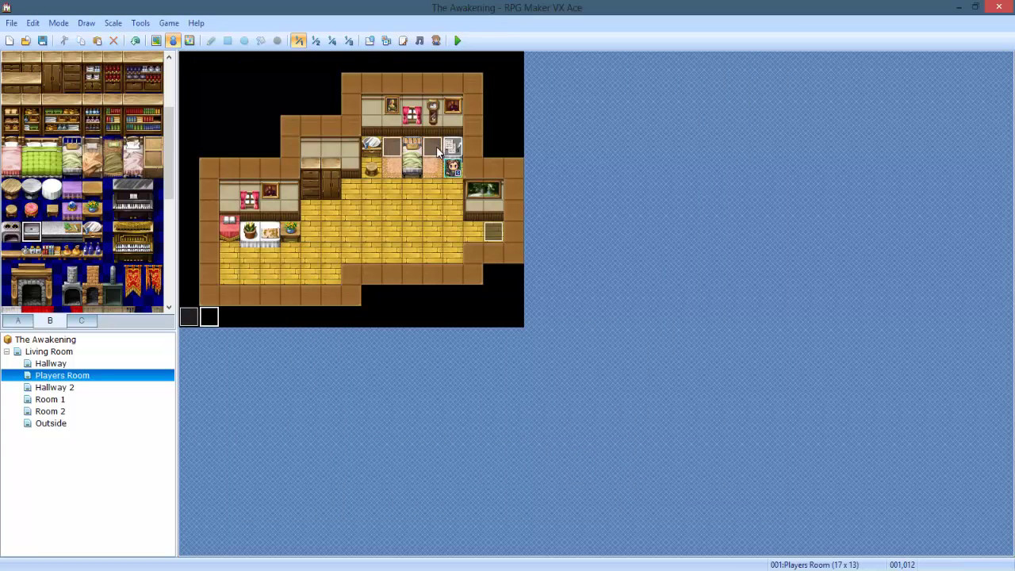
left_click(69, 363)
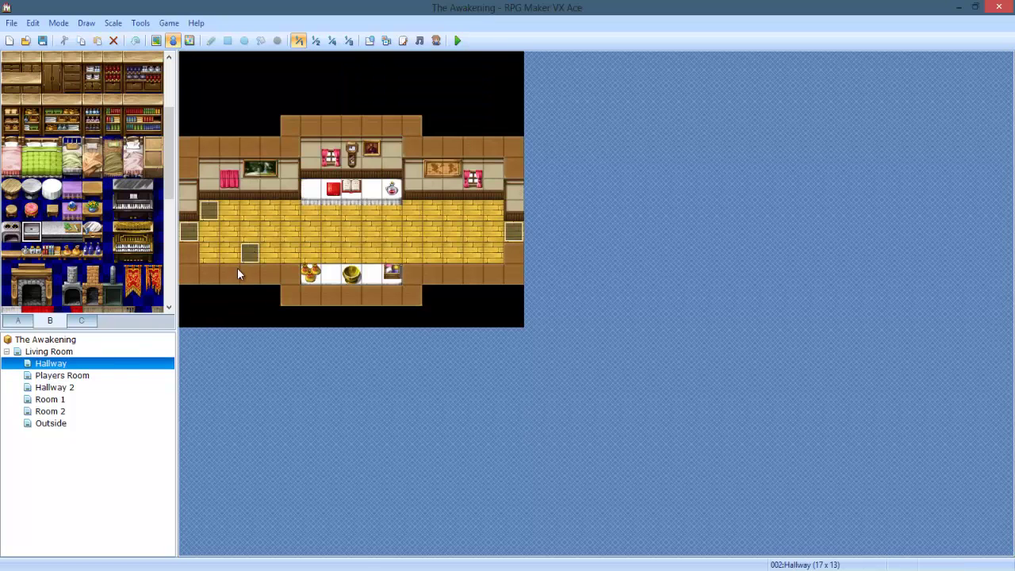
double_click(242, 252)
left_click(687, 502)
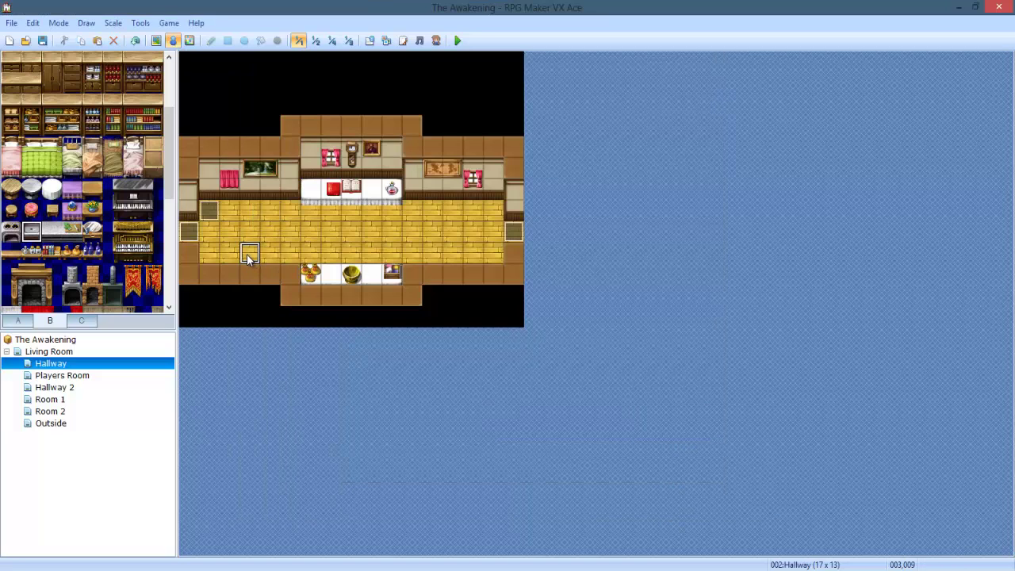
left_click_drag(248, 257, 187, 319)
- Append a Control Switches command turning 0003:ACTIVATE ON to the end of page 2 of the Players Room event at tile 010,004
left_click(54, 375)
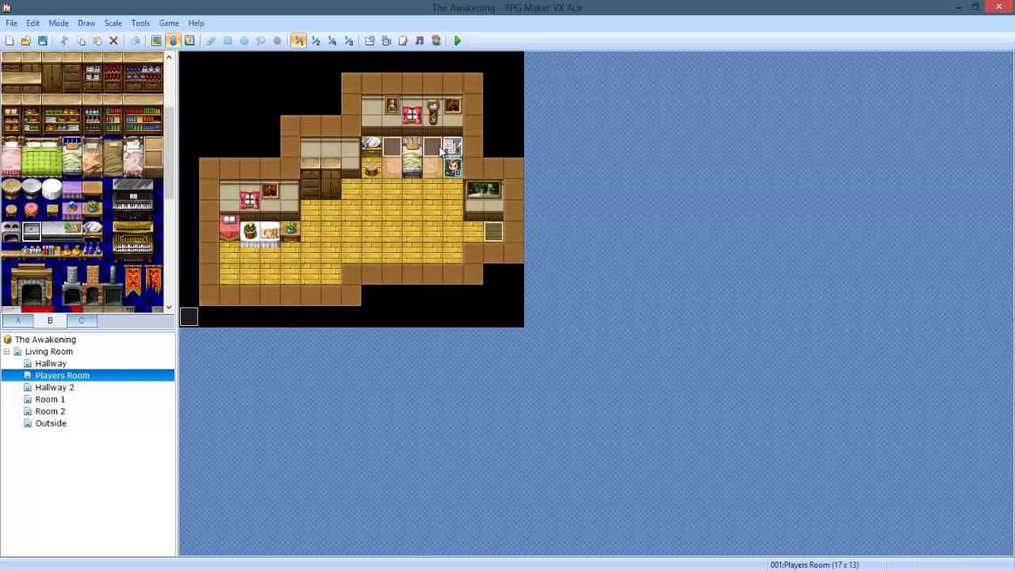
double_click(391, 146)
left_click(288, 119)
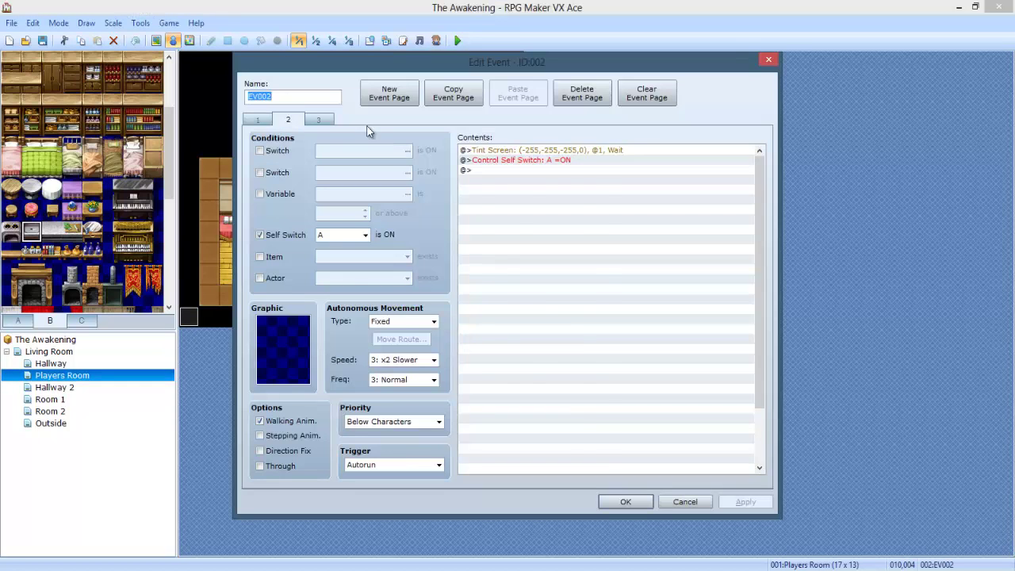
left_click_drag(759, 309, 778, 397)
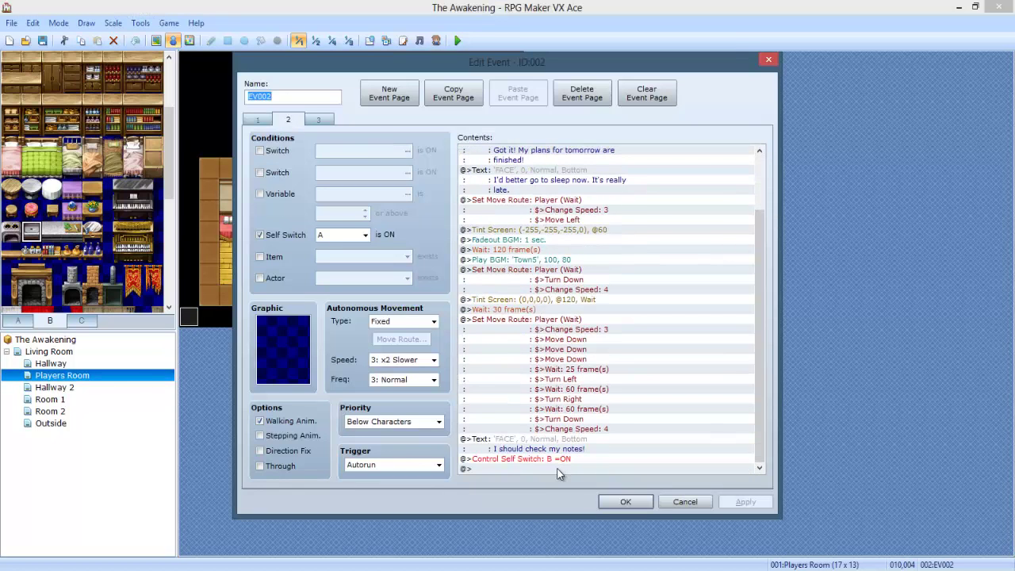
double_click(558, 469)
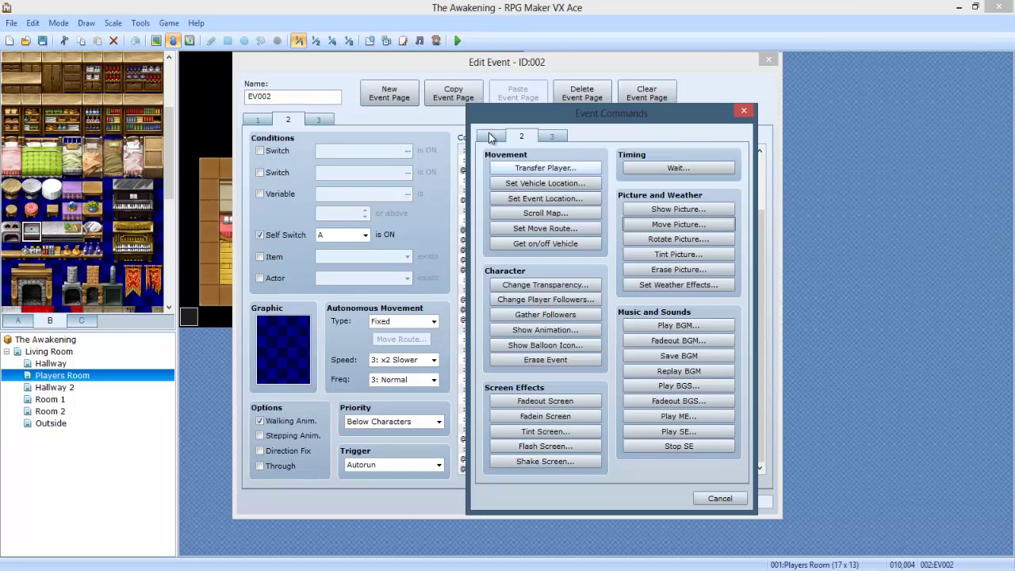
left_click(491, 136)
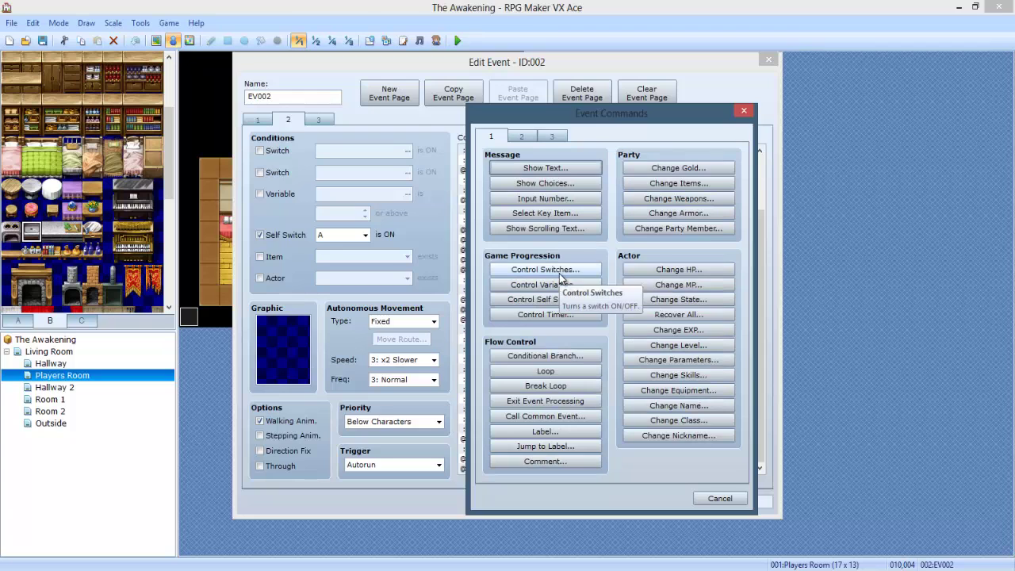
left_click(559, 270)
left_click(639, 277)
double_click(650, 222)
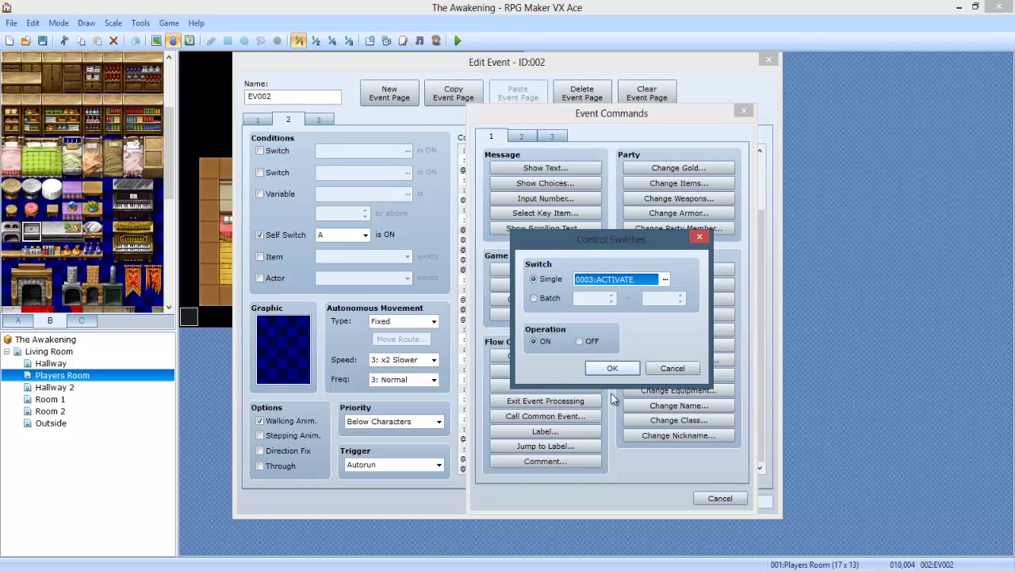
left_click(607, 368)
left_click(614, 501)
- In the Players Room picture event at tile 000,012, set the MARKER Show Picture command's X position to 26
left_click(195, 315)
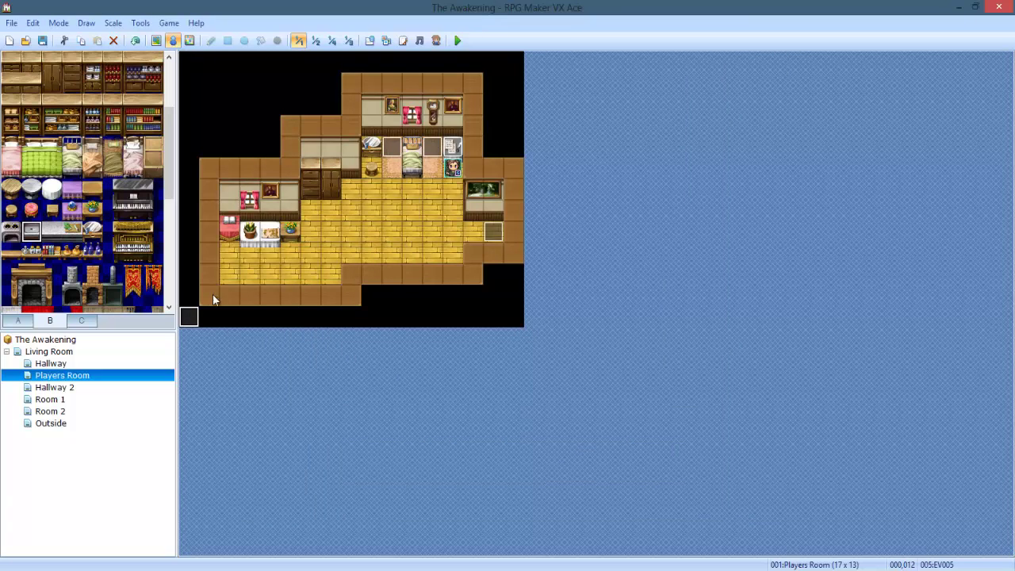
double_click(189, 317)
left_click(585, 162)
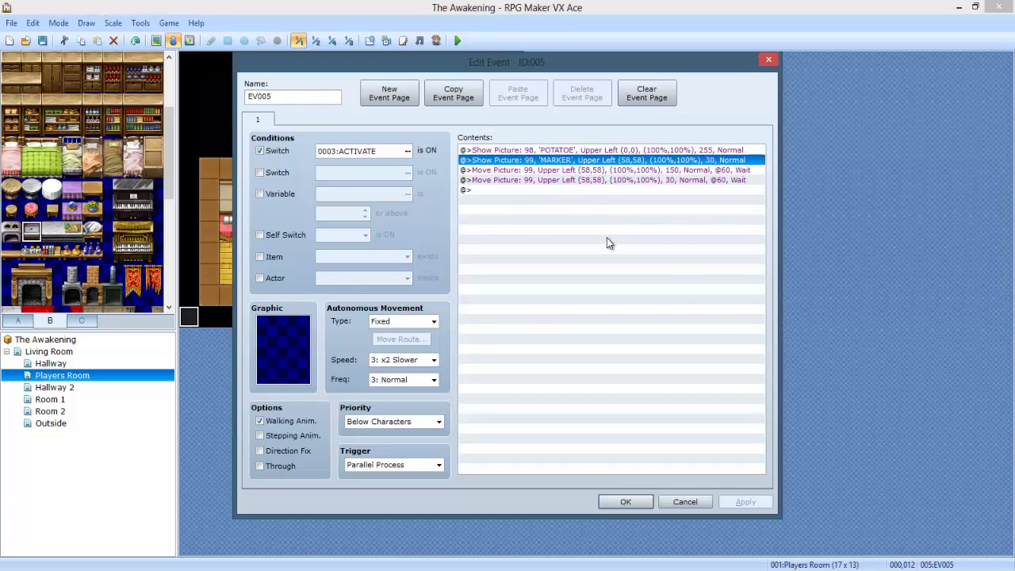
key("Return")
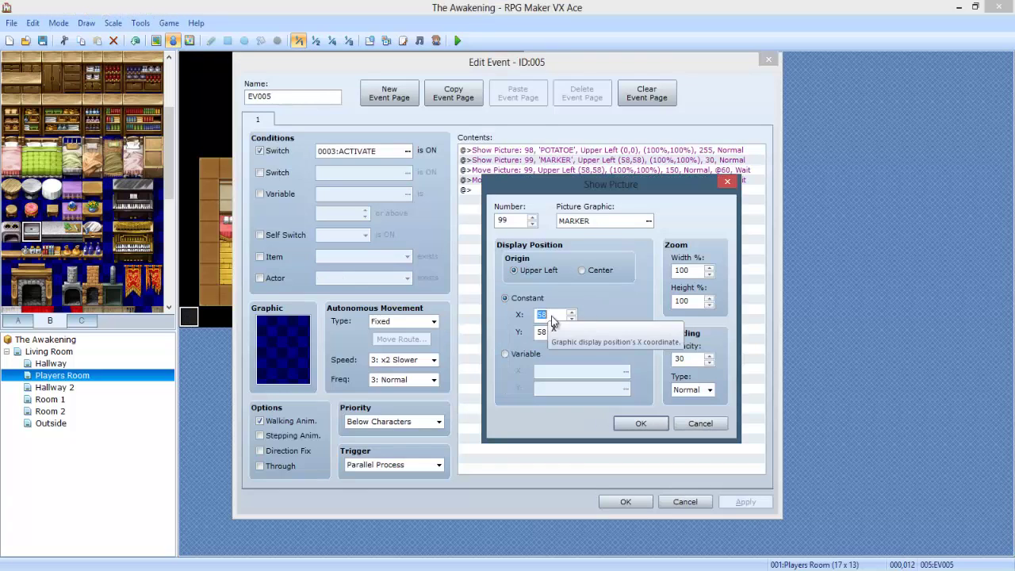
left_click(555, 315)
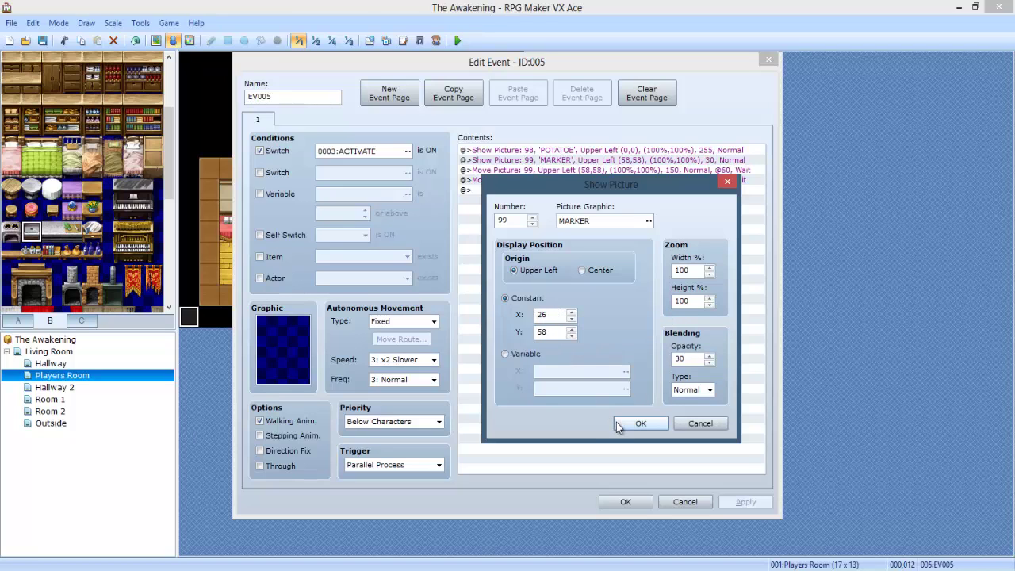
left_click(616, 422)
left_click(592, 368)
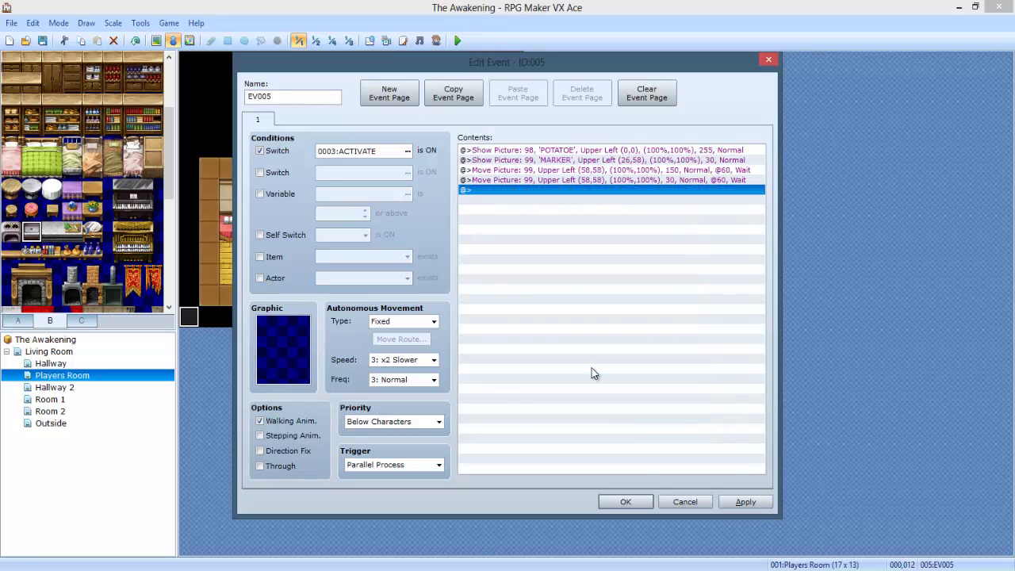
- Reopen the MARKER Show Picture command and review its X and Y display position
double_click(596, 160)
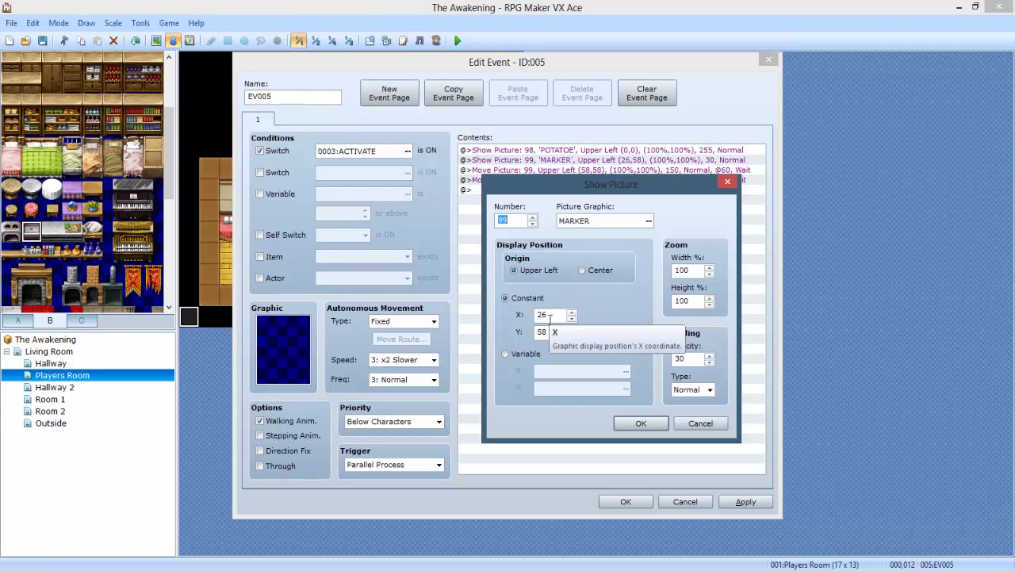
double_click(552, 315)
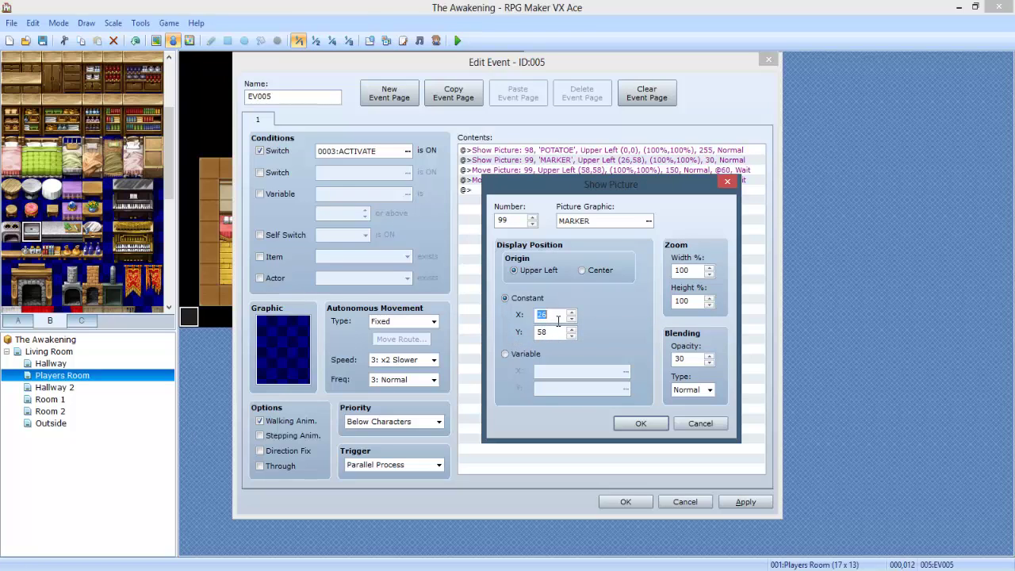
left_click(559, 320)
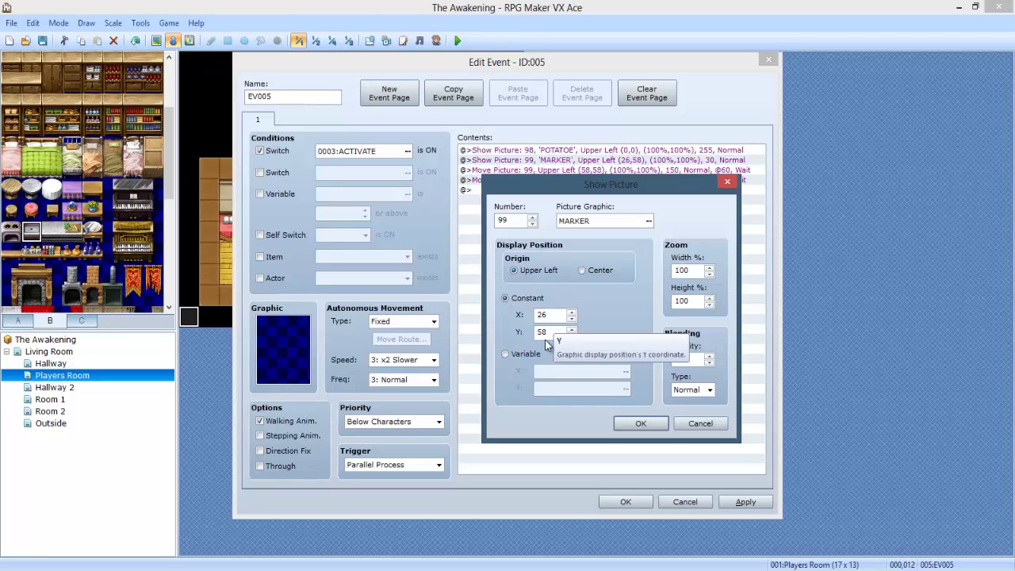
key("Tab")
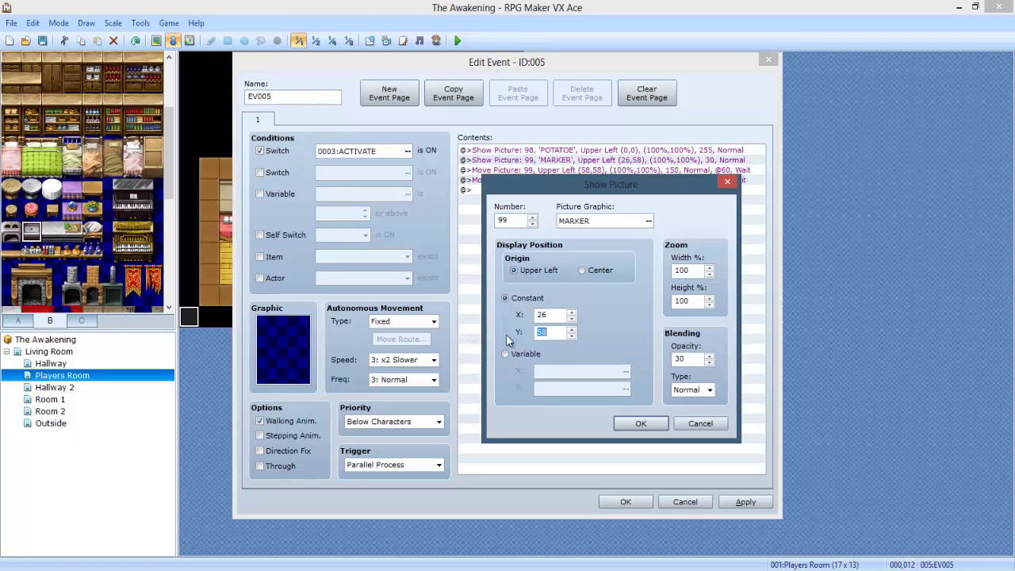
left_click(541, 332)
left_click(640, 424)
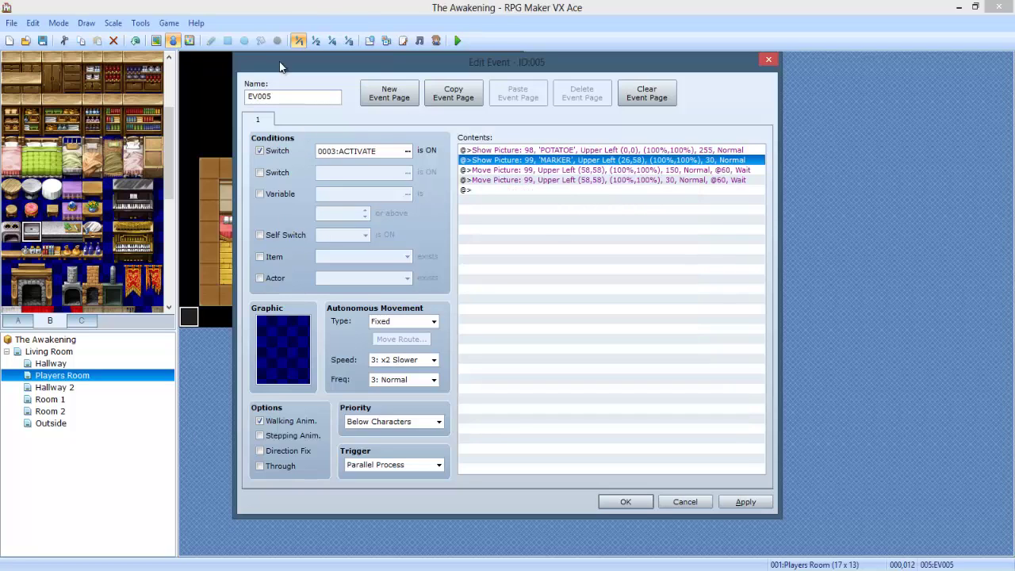
- Set the X position of both Move Picture commands for picture 99 to 26 and save the event
double_click(565, 170)
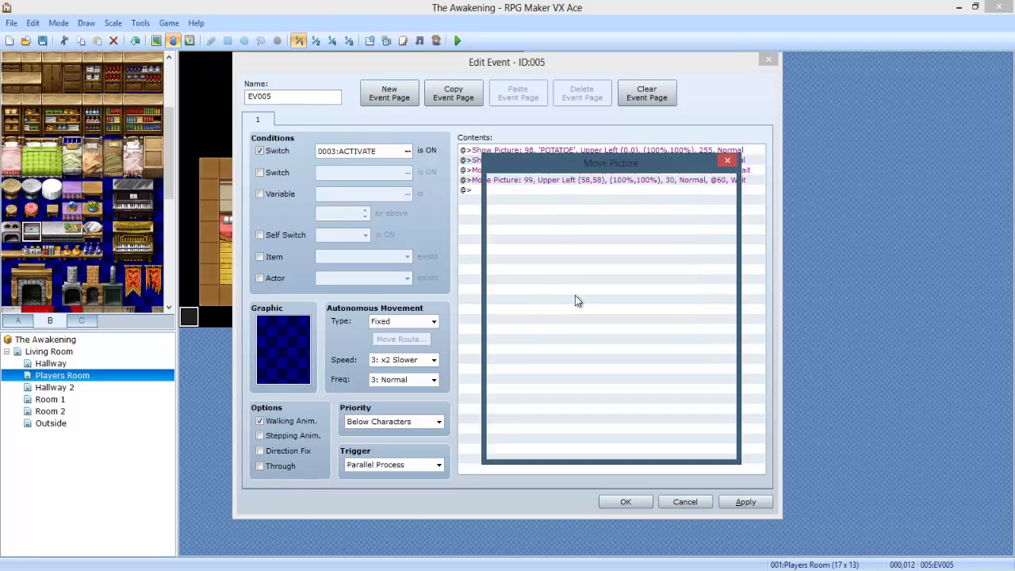
double_click(544, 294)
type("26")
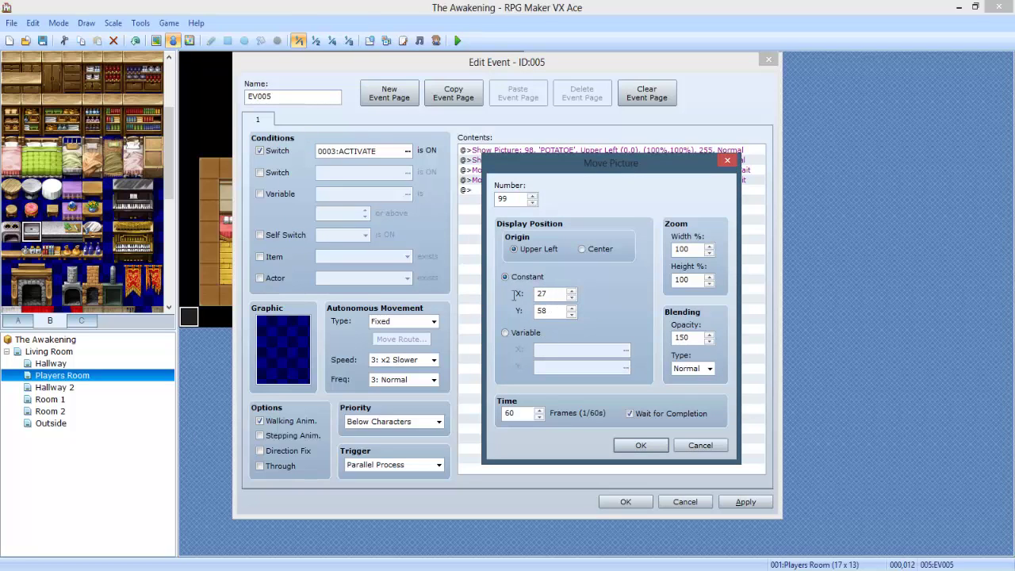
left_click(639, 442)
double_click(591, 180)
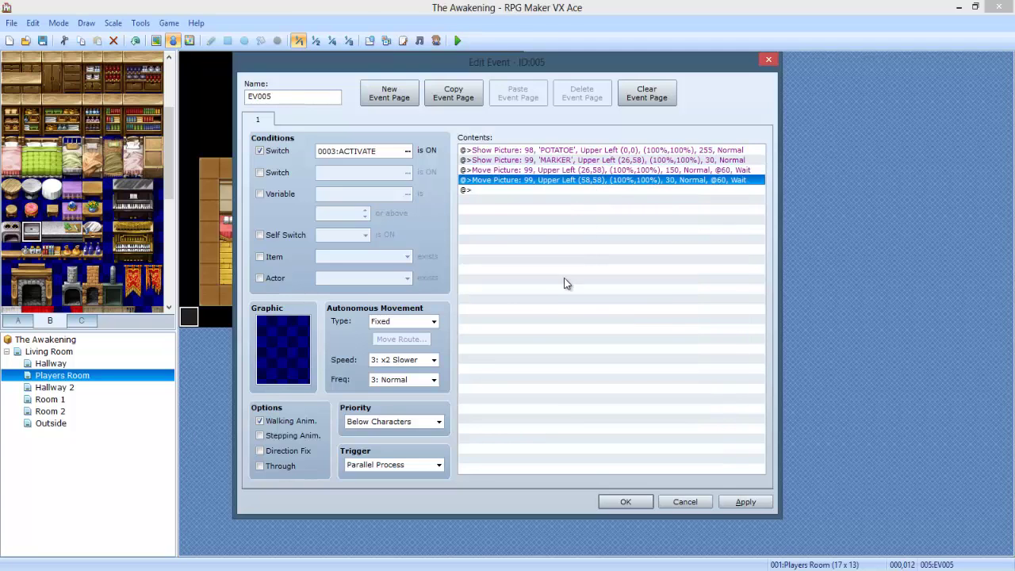
left_click_drag(555, 293, 507, 291)
left_click(634, 447)
left_click(616, 499)
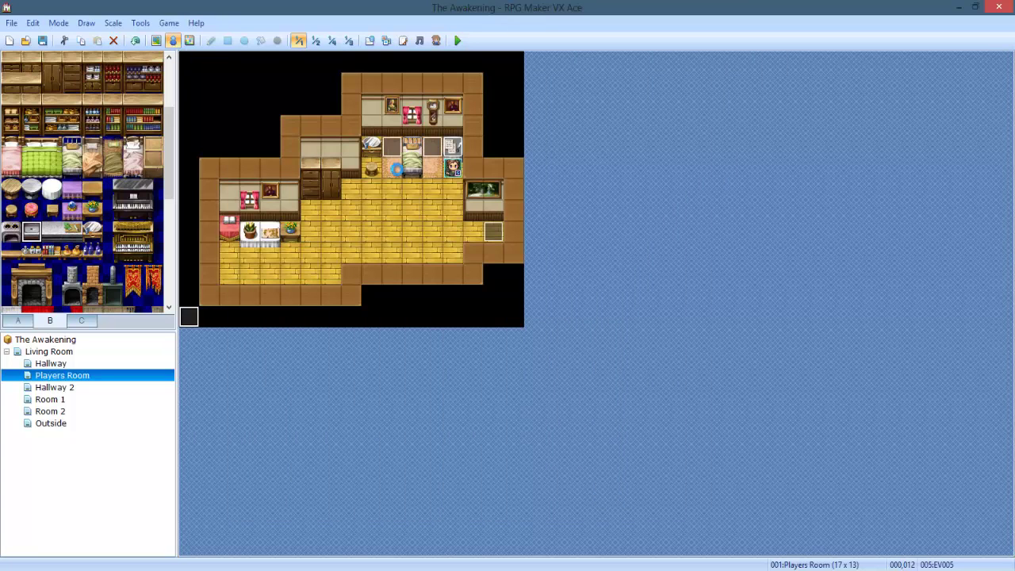
- Start a playtest with a new game and advance through the intro dialogue to check the mini-map in the Players Room
left_click(457, 41)
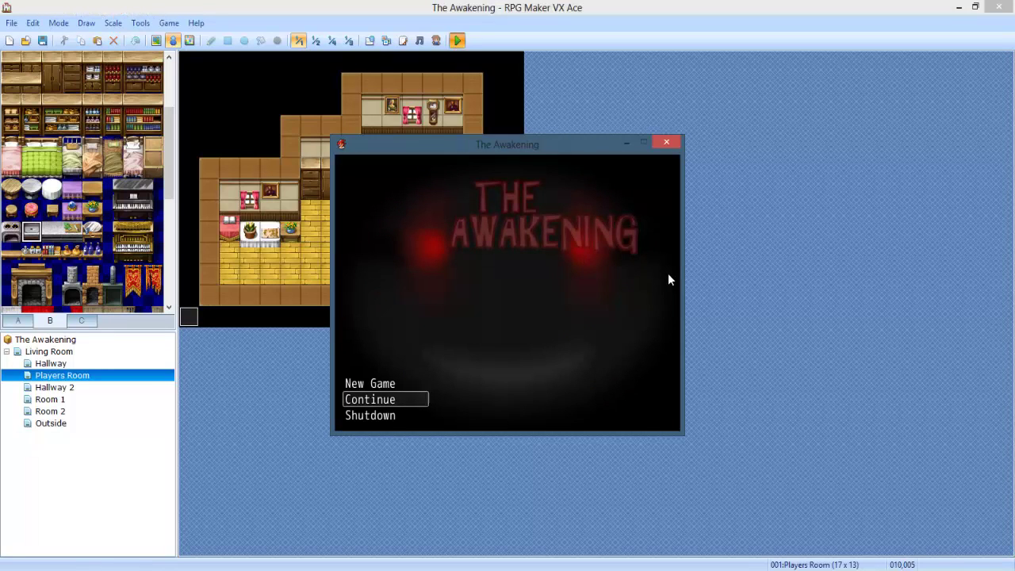
key("Return")
key("Escape")
key("Return")
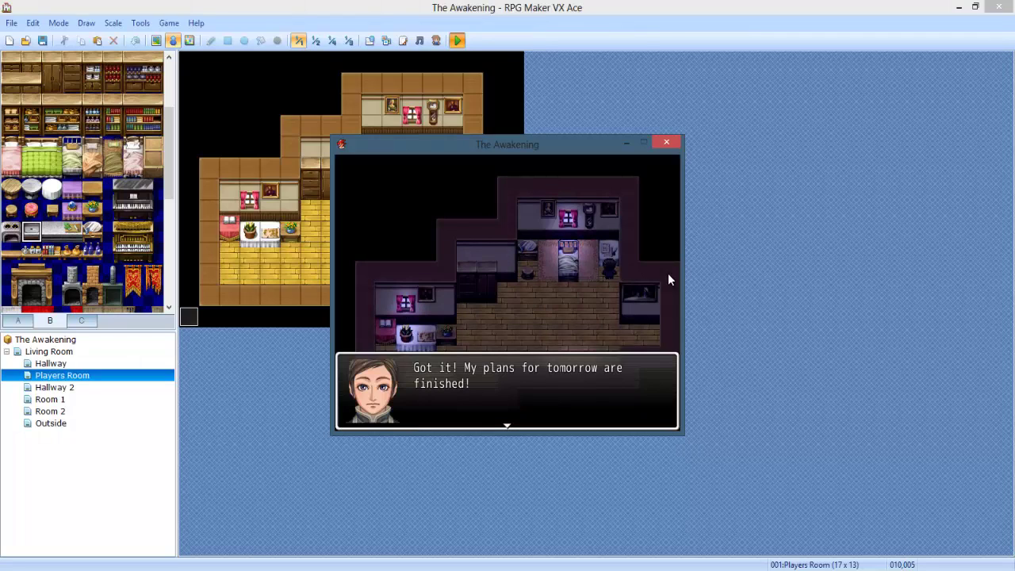
key("Return")
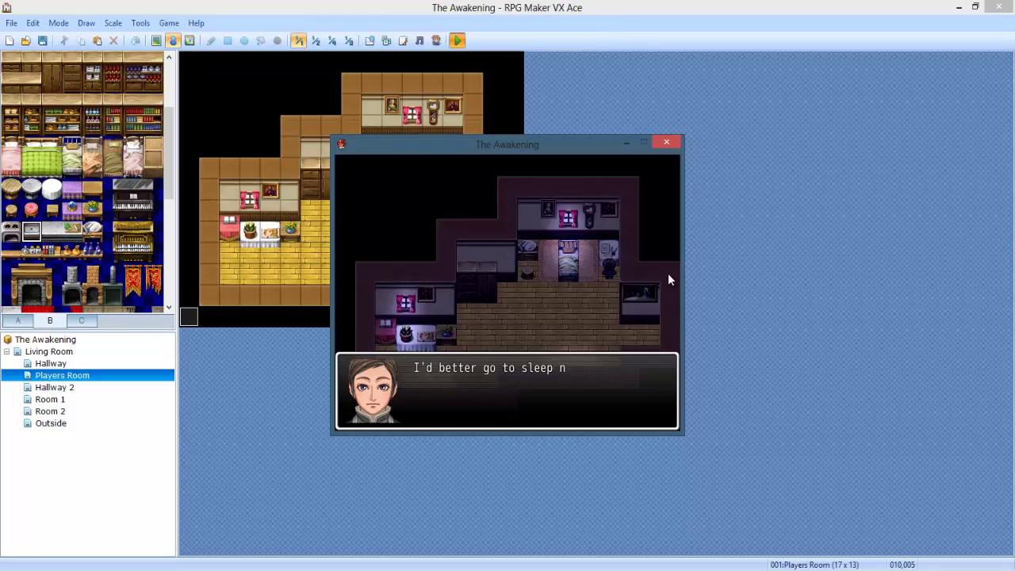
key("Return")
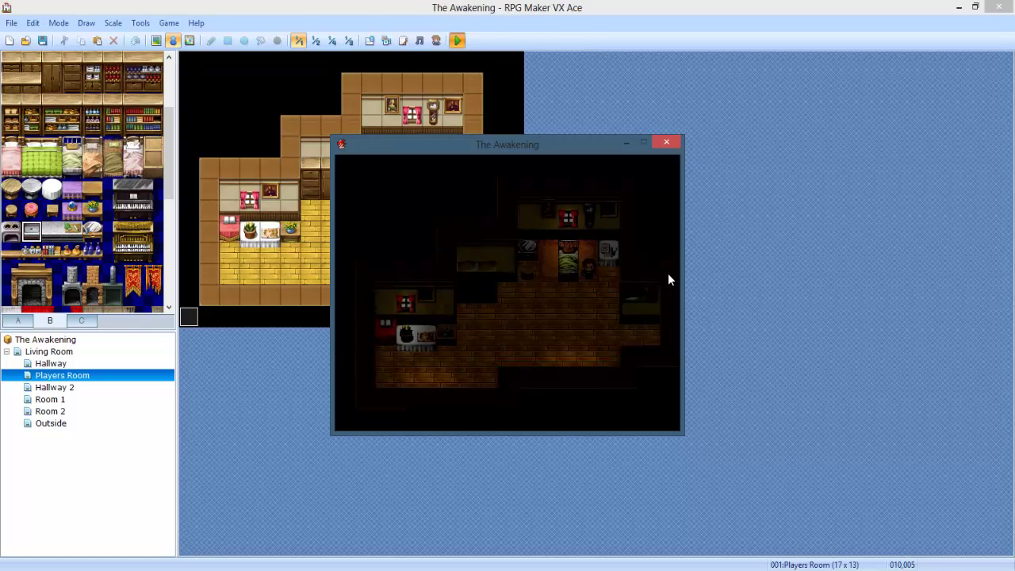
key("Down")
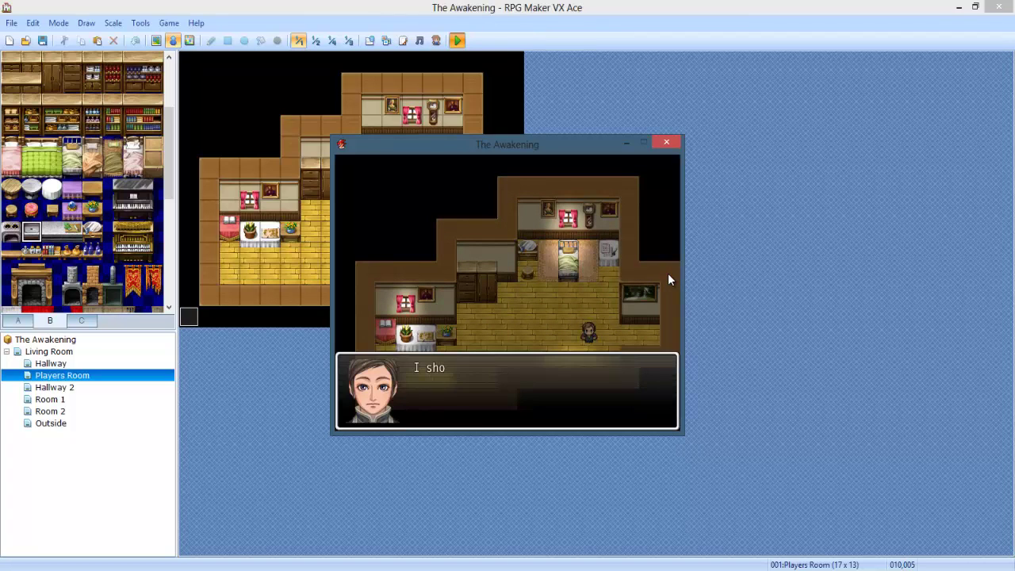
key("Return")
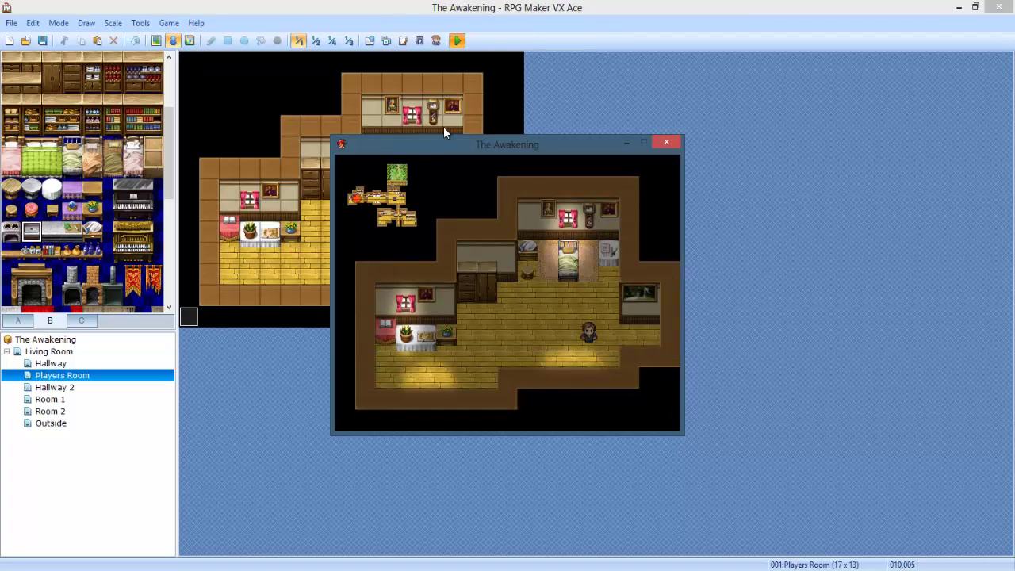
- Walk the character to the room's exit, then back up to the desk and open the note
key("Right")
key("Return")
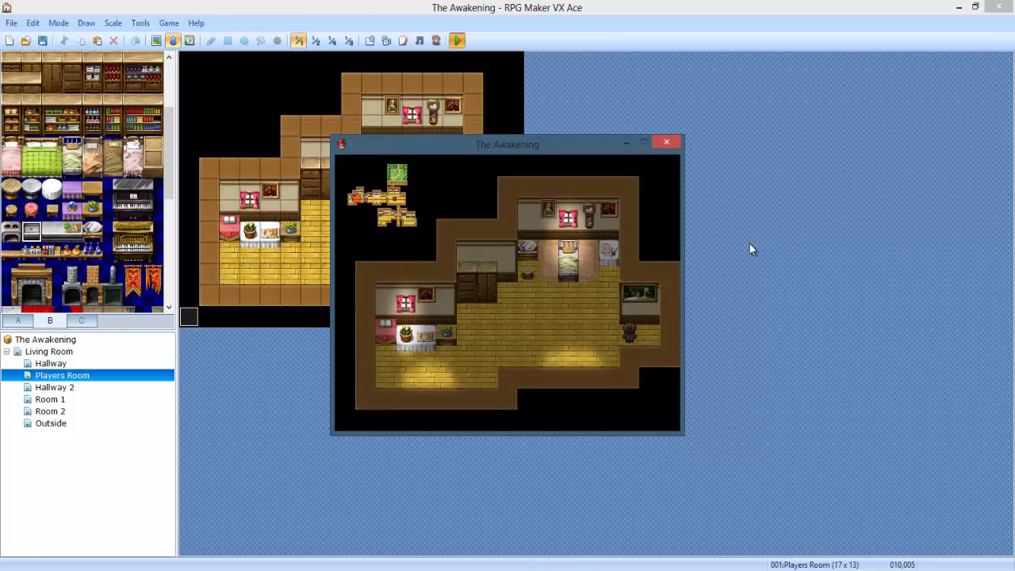
key("Left")
key("Up")
key("Up")
key("Up")
key("Return")
key("Return")
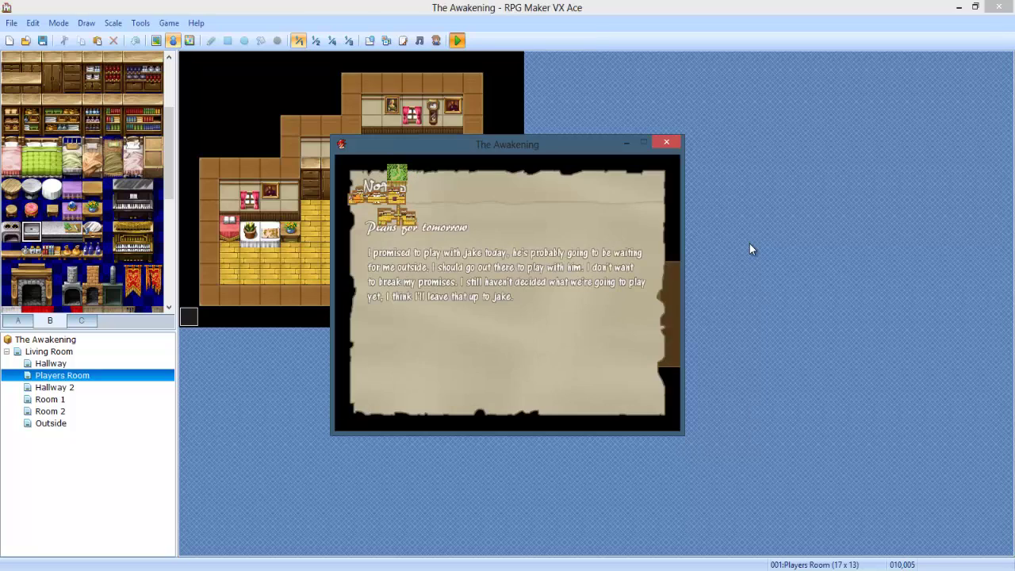
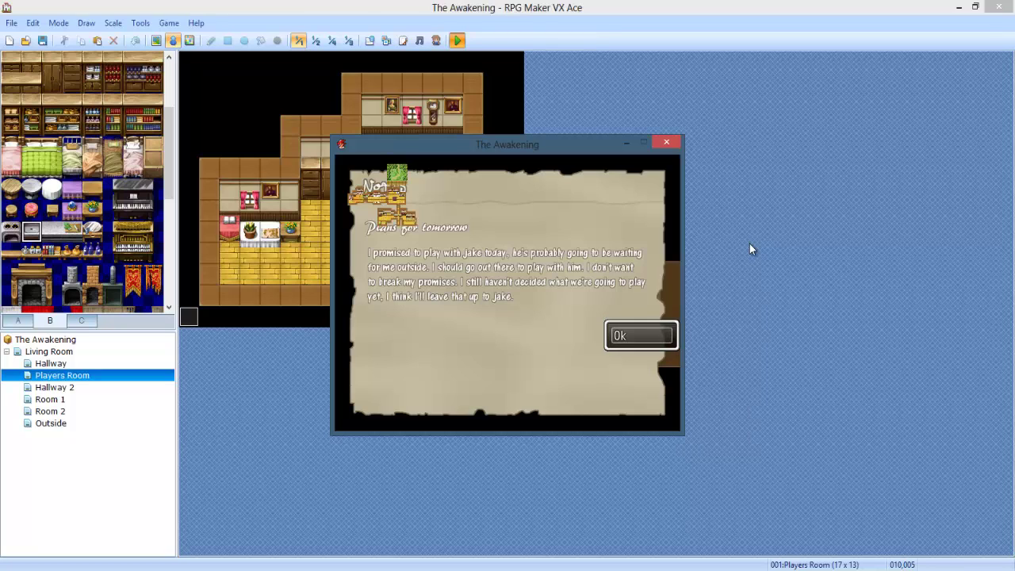
- Close the note, walk into the Hallway and back to check the marker on each map, and end the playtest
key("Return")
key("Down")
key("Right")
key("Right")
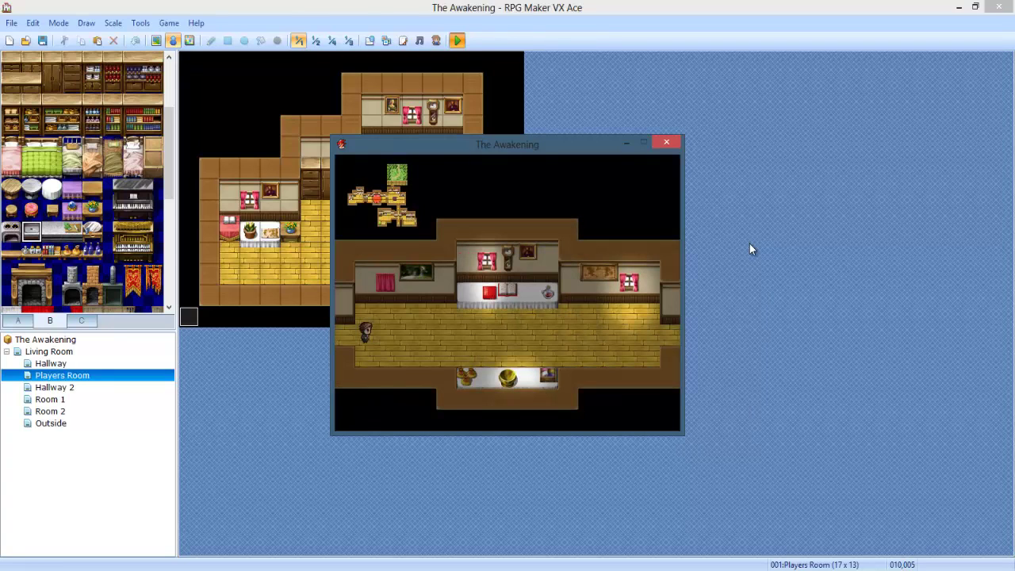
key("Left")
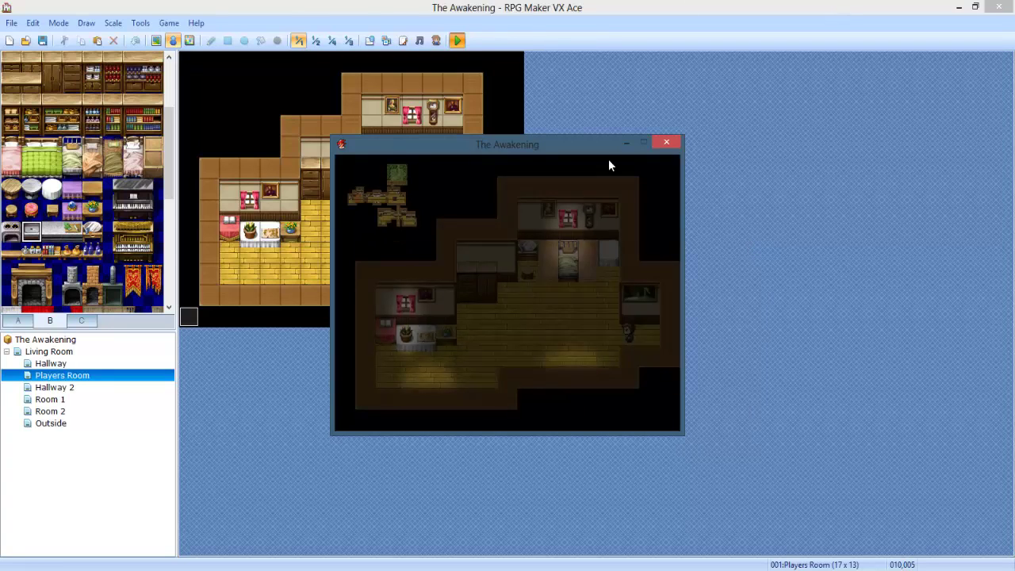
left_click(666, 142)
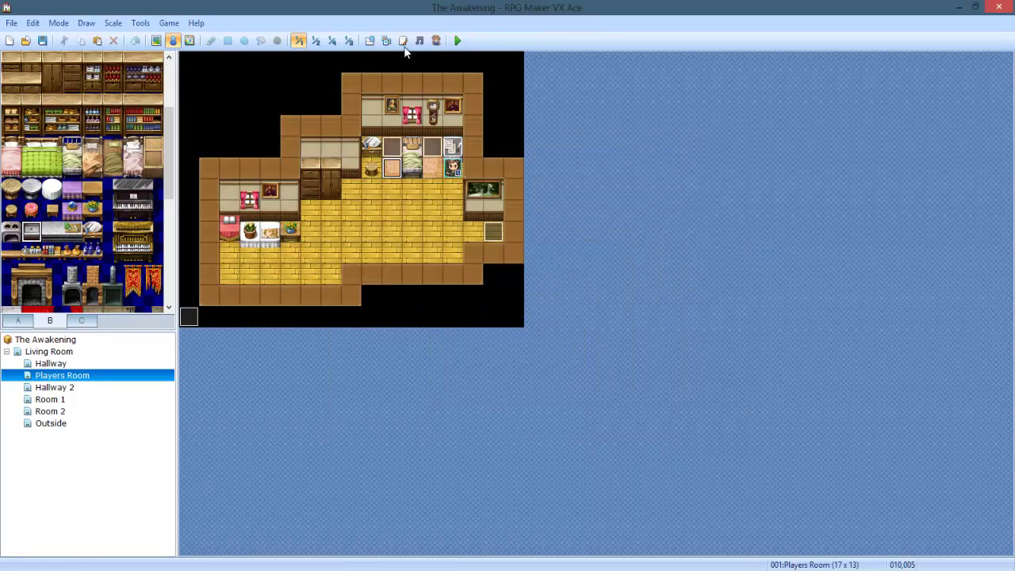
- On page 2 of the Players Room exit event, delete the Move sound effect and set the Hallway transfer's fade to None
double_click(490, 230)
left_click(536, 171)
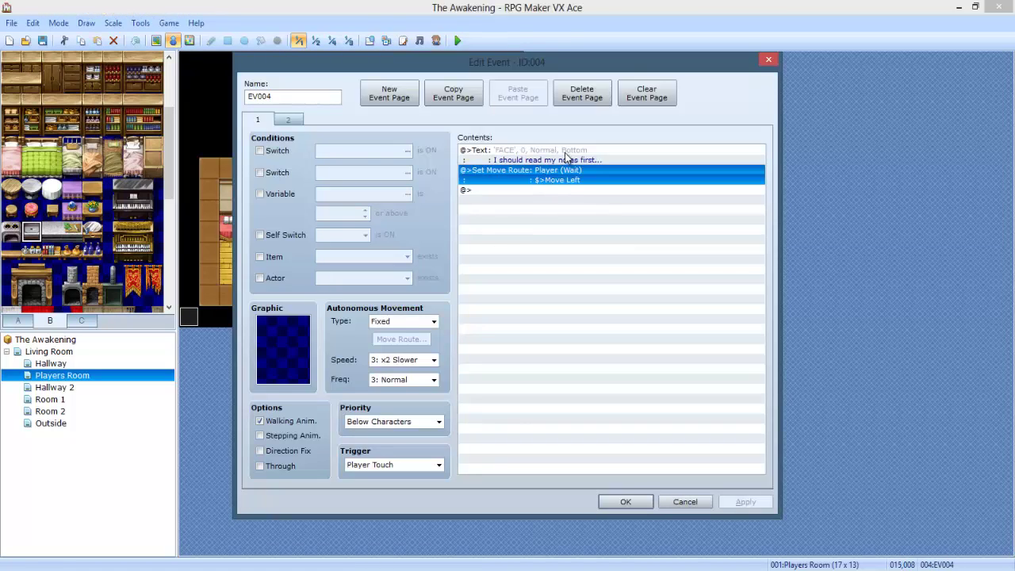
left_click(289, 120)
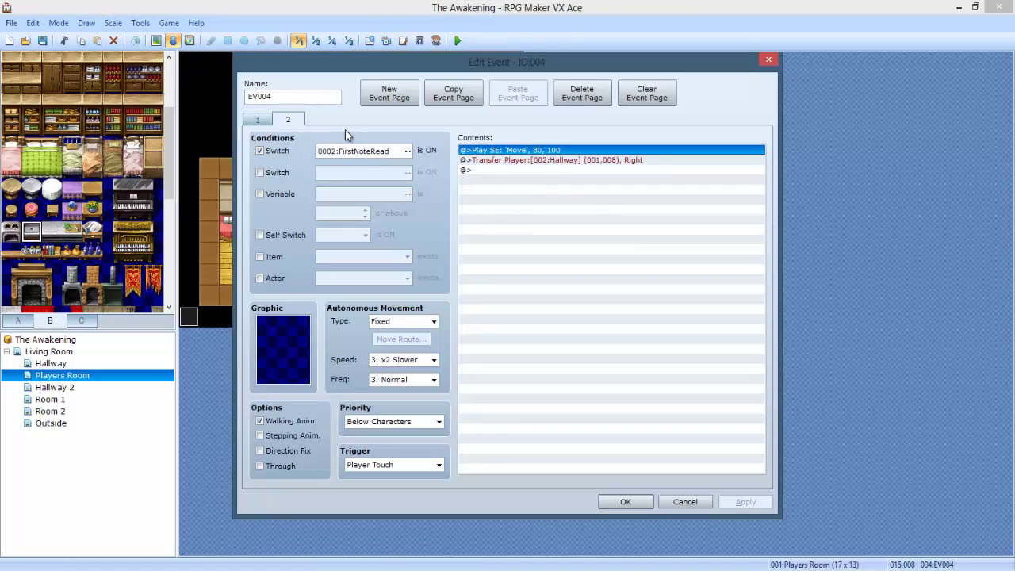
left_click(546, 151)
key("Return")
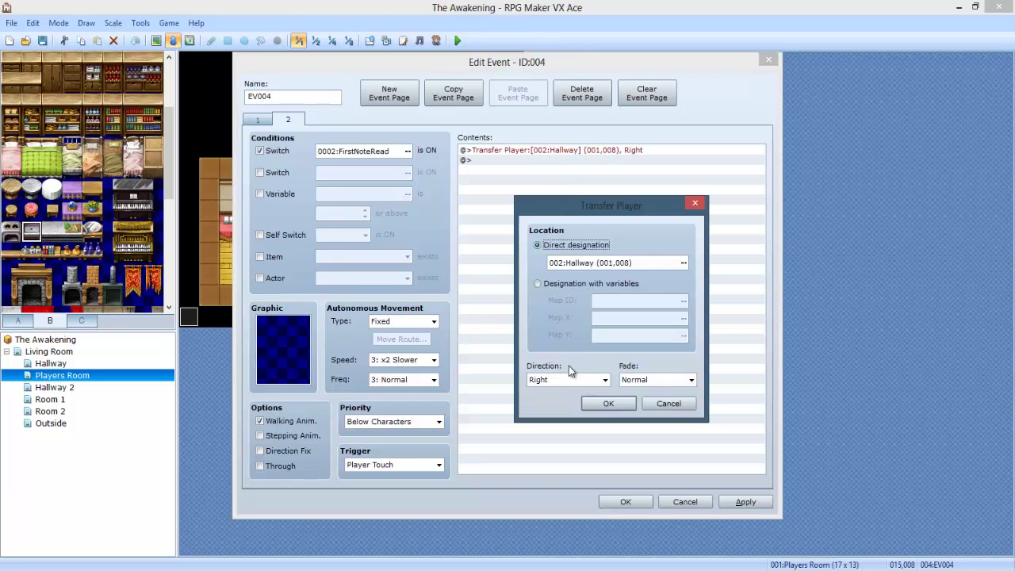
left_click(634, 382)
left_click(635, 413)
left_click(608, 404)
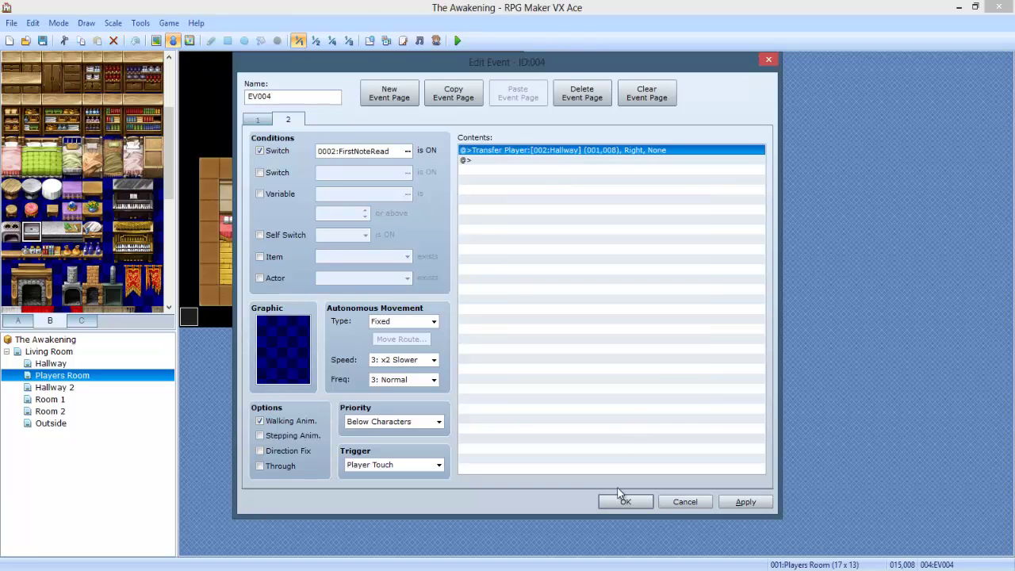
left_click(620, 501)
- In the READ NOTE common event, set the picture number of the NOTE_01 Show Picture command to 100
left_click(368, 230)
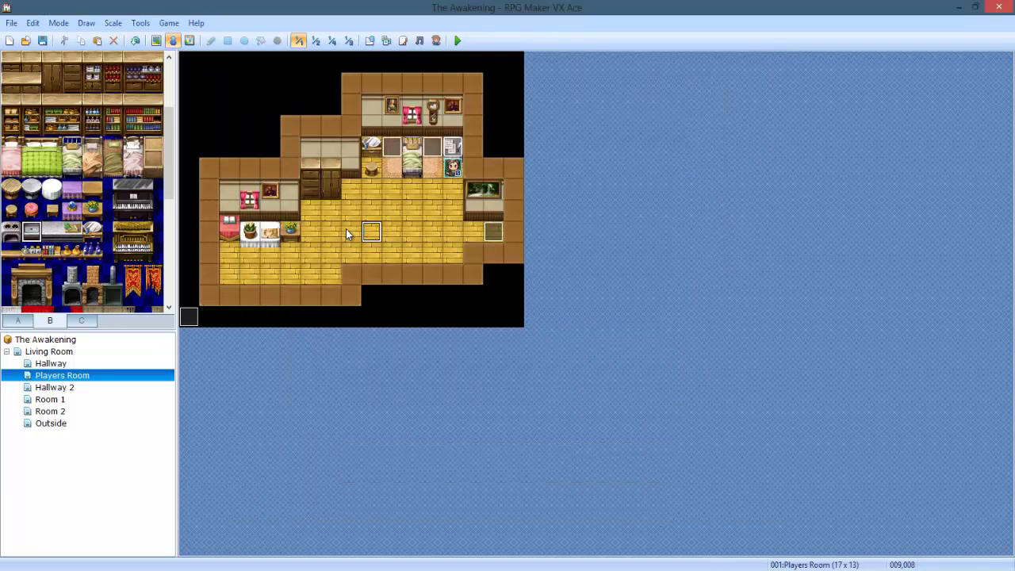
left_click(370, 41)
left_click(596, 76)
left_click(648, 76)
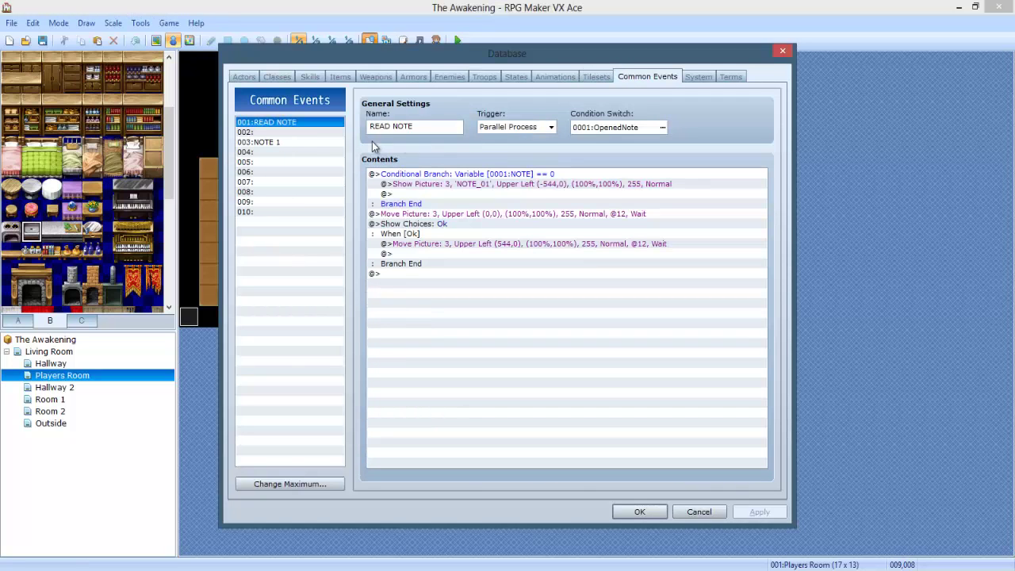
double_click(480, 184)
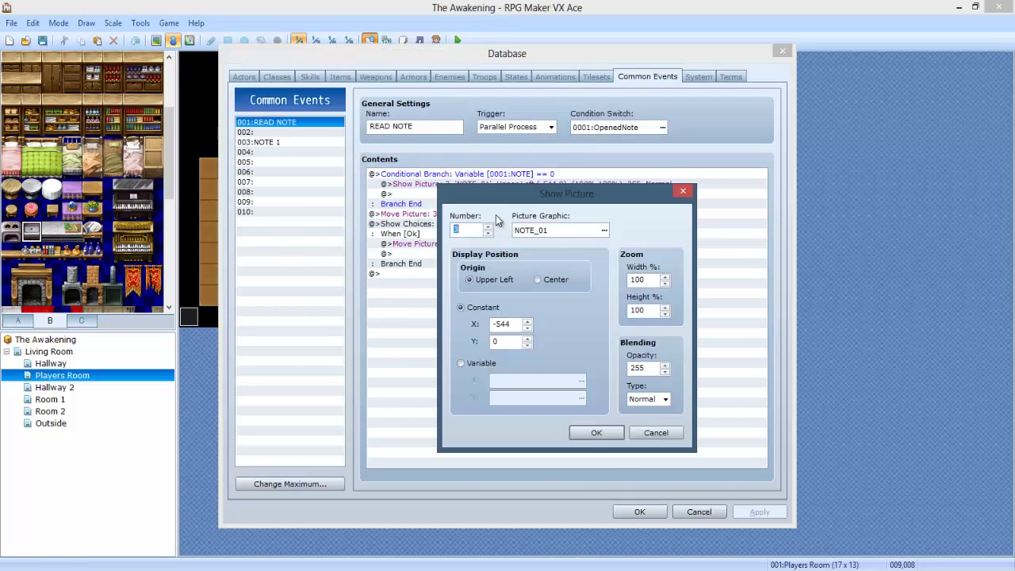
type("100")
left_click_drag(619, 204, 762, 167)
left_click(740, 405)
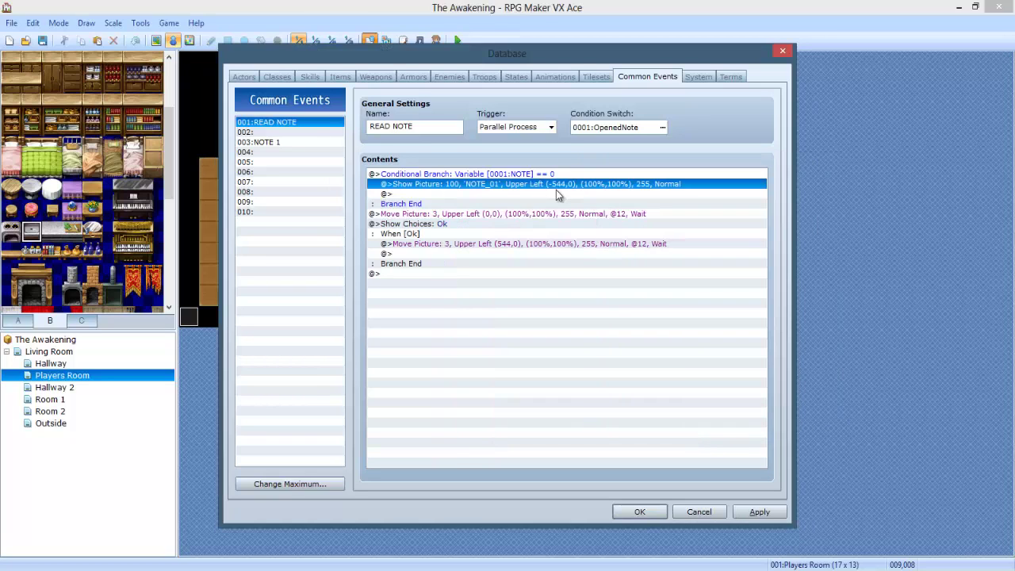
- Set the picture number of both Move Picture commands in READ NOTE to 100 and save the database
left_click(506, 214)
double_click(500, 216)
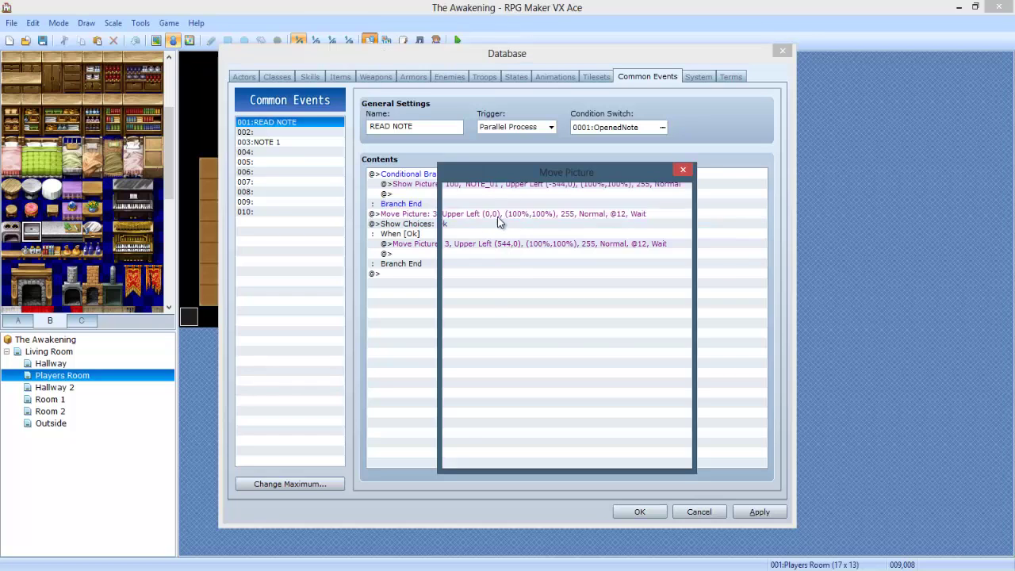
type("100")
key("Return")
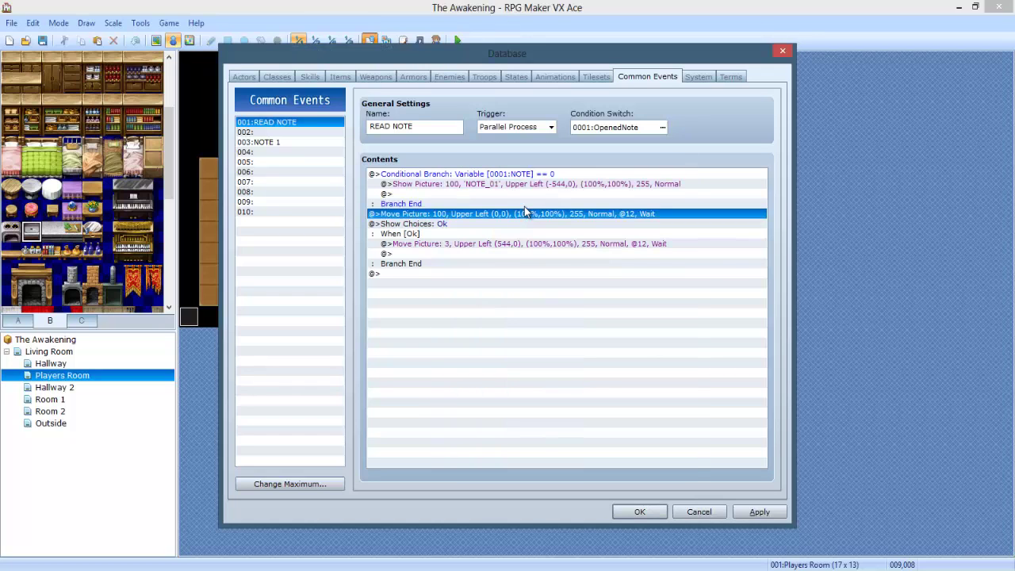
double_click(563, 246)
type("100")
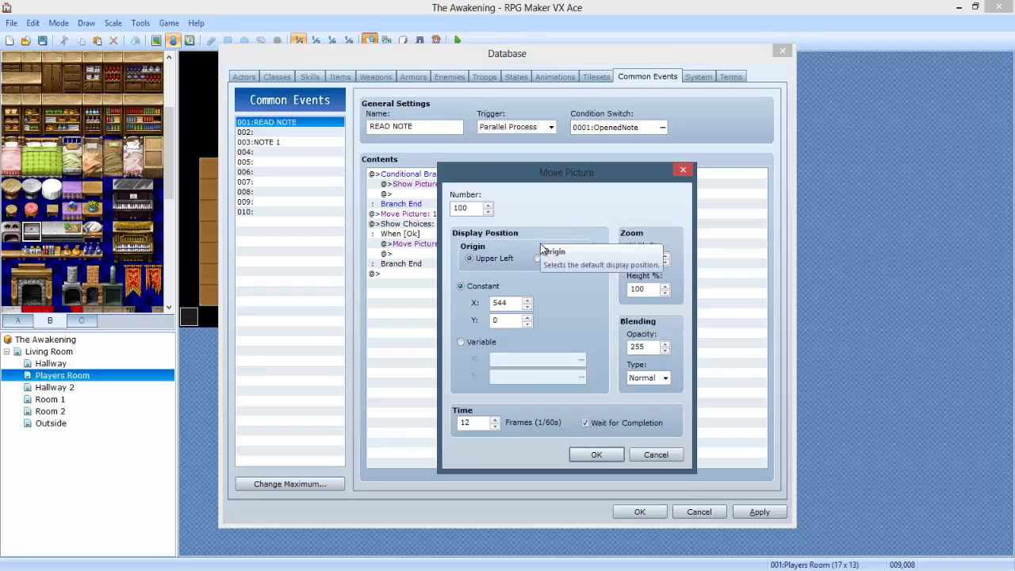
key("Return")
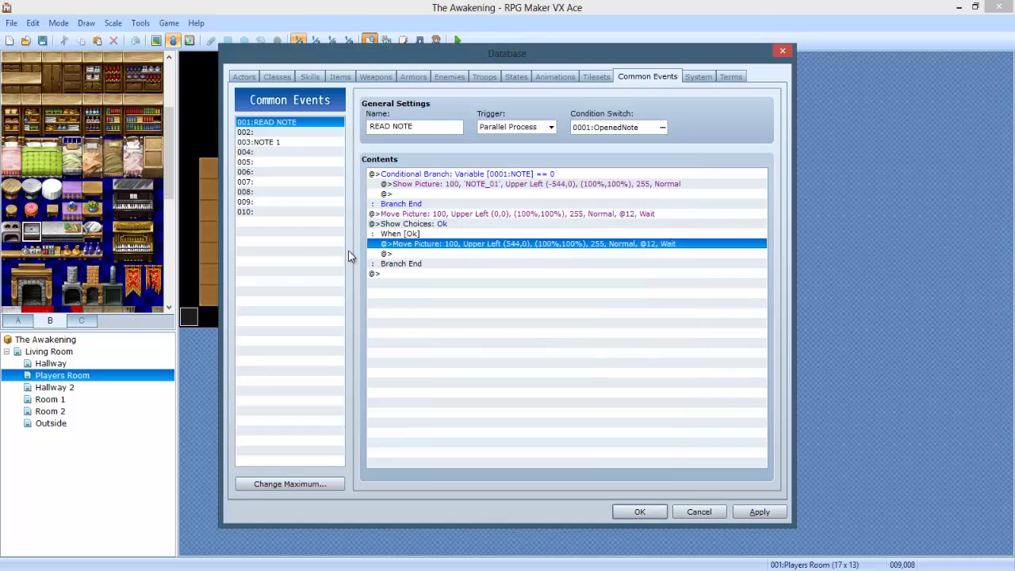
left_click(618, 513)
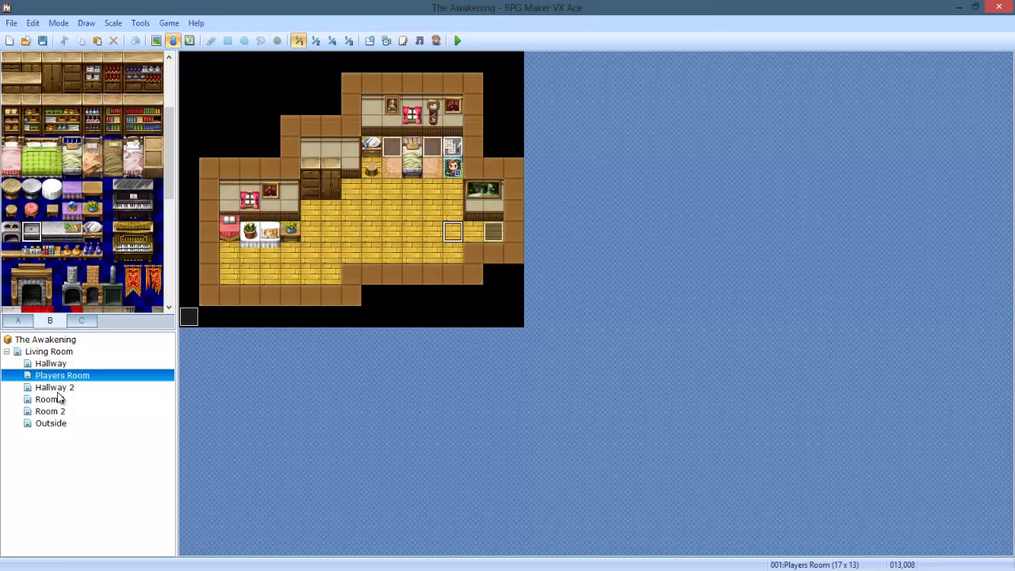
- In the Hallway exit event to the Players Room, delete the Move sound effect and set the transfer's fade to None
left_click(55, 365)
double_click(182, 230)
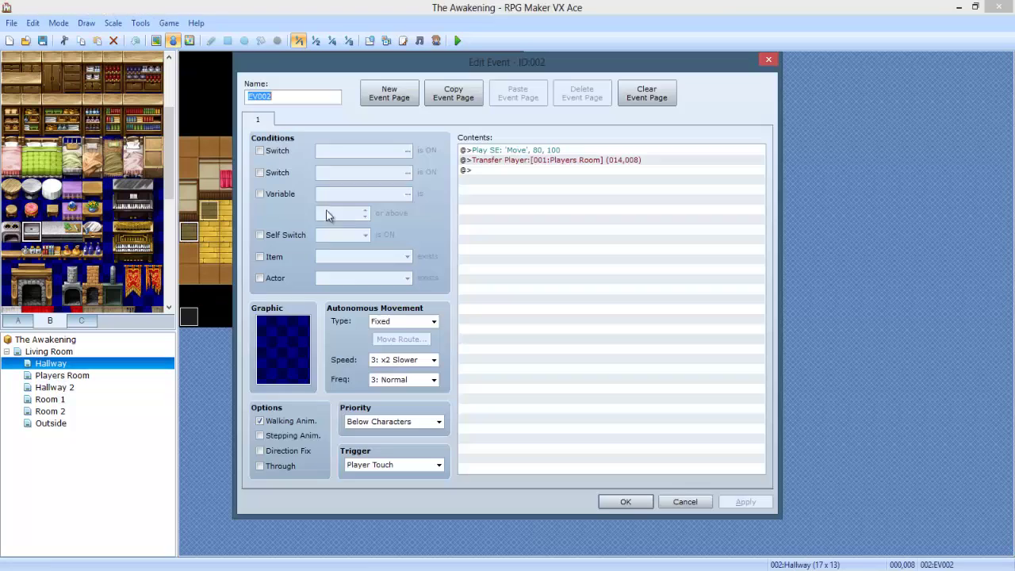
left_click(520, 153)
key("Delete")
key("Return")
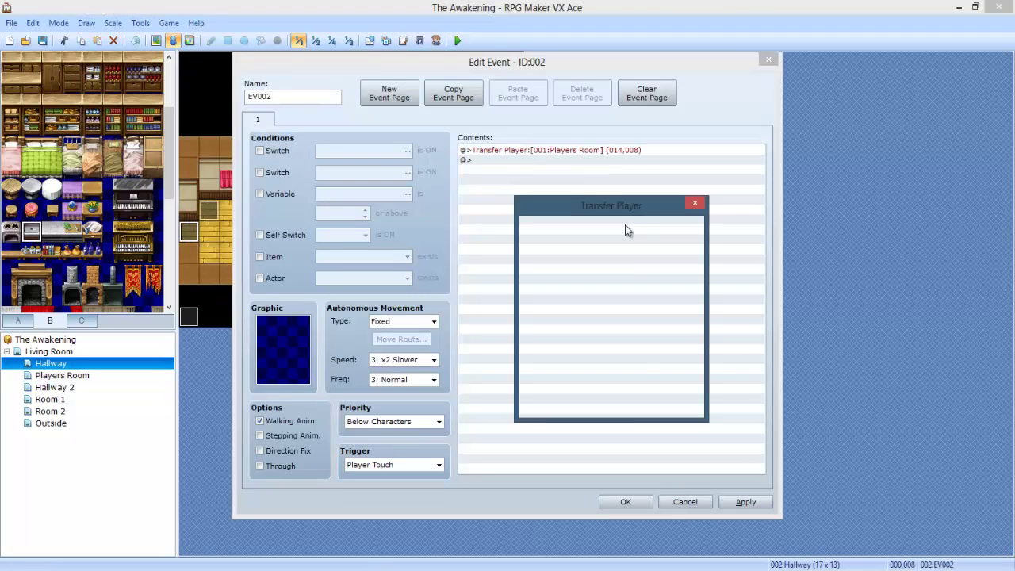
left_click(657, 380)
left_click(630, 414)
left_click(608, 403)
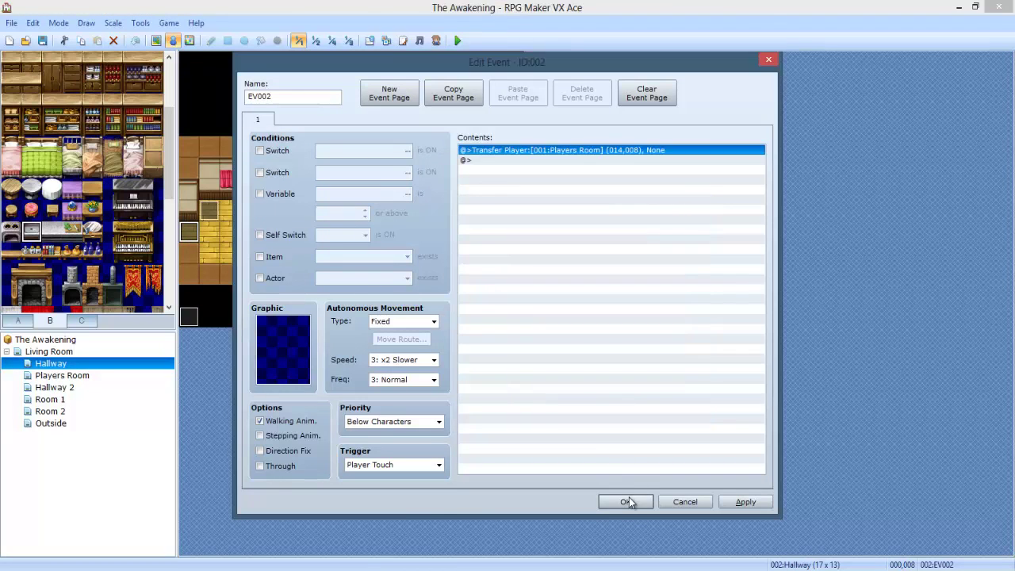
left_click(625, 501)
- In the Hallway exit event to the Living Room, delete the Move sound effect and set the transfer's fade to None
double_click(513, 237)
left_click(520, 149)
key("Delete")
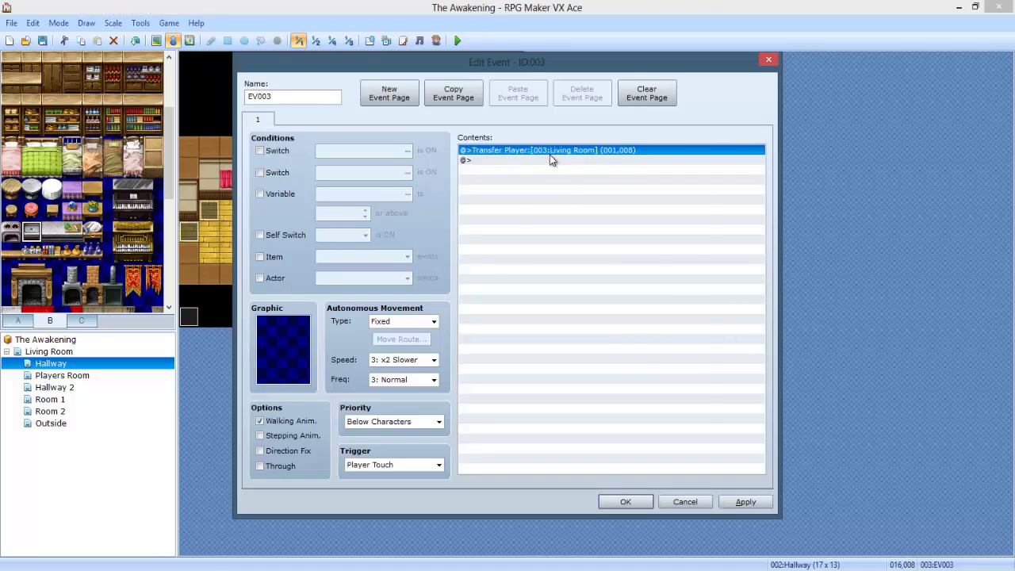
key("Return")
left_click(657, 380)
left_click(612, 406)
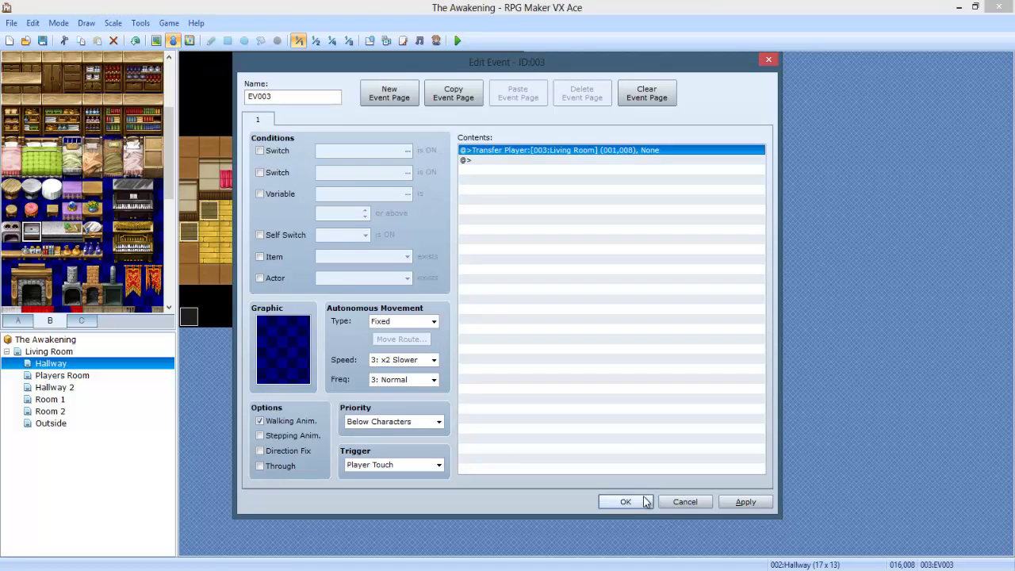
left_click(626, 501)
- In the Hallway 2 exit event to the Living Room, delete the Move sound effect and set the transfer's fade to None
left_click(119, 374)
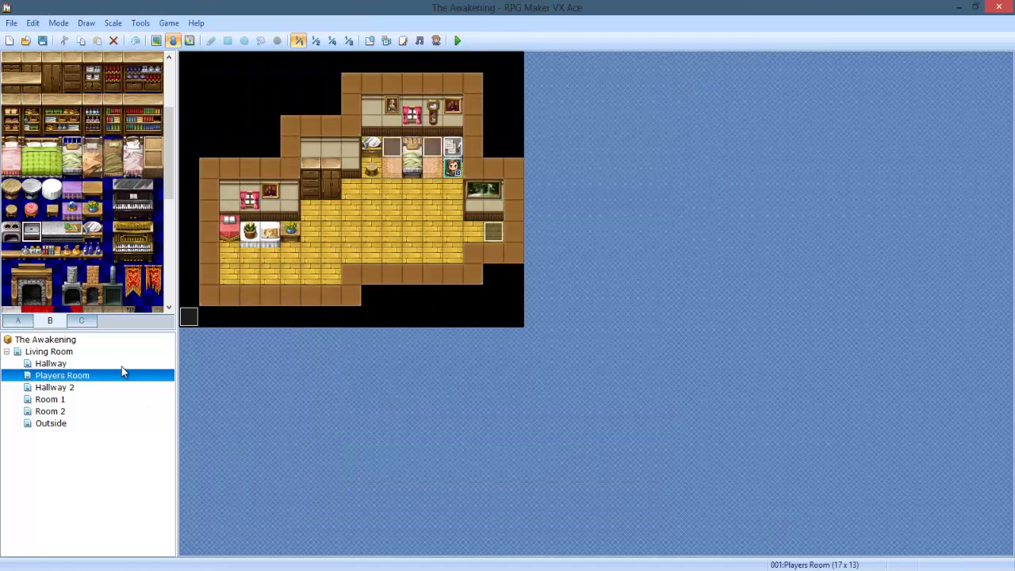
left_click(60, 389)
double_click(372, 62)
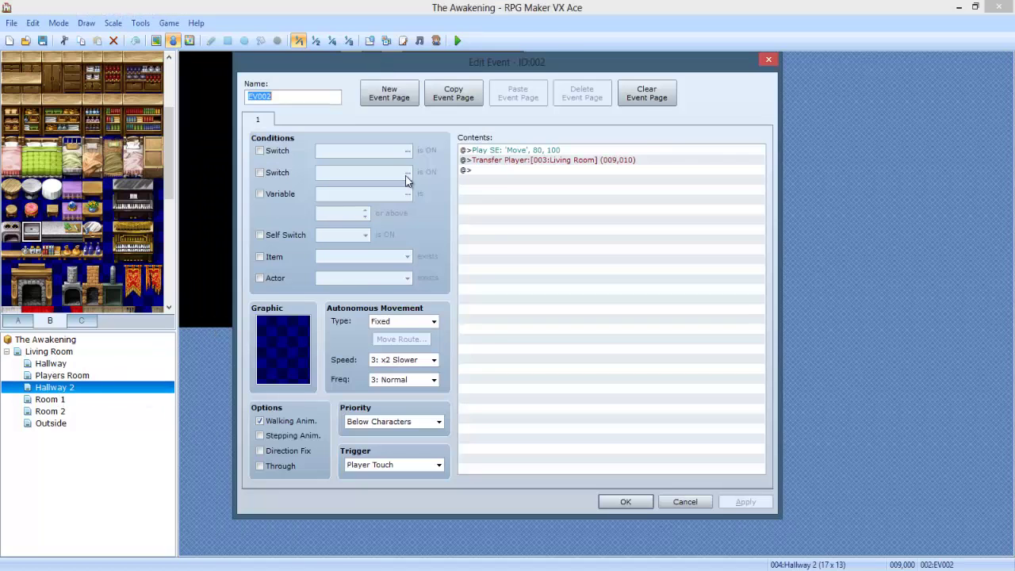
left_click(511, 160)
left_click(514, 151)
key("Delete")
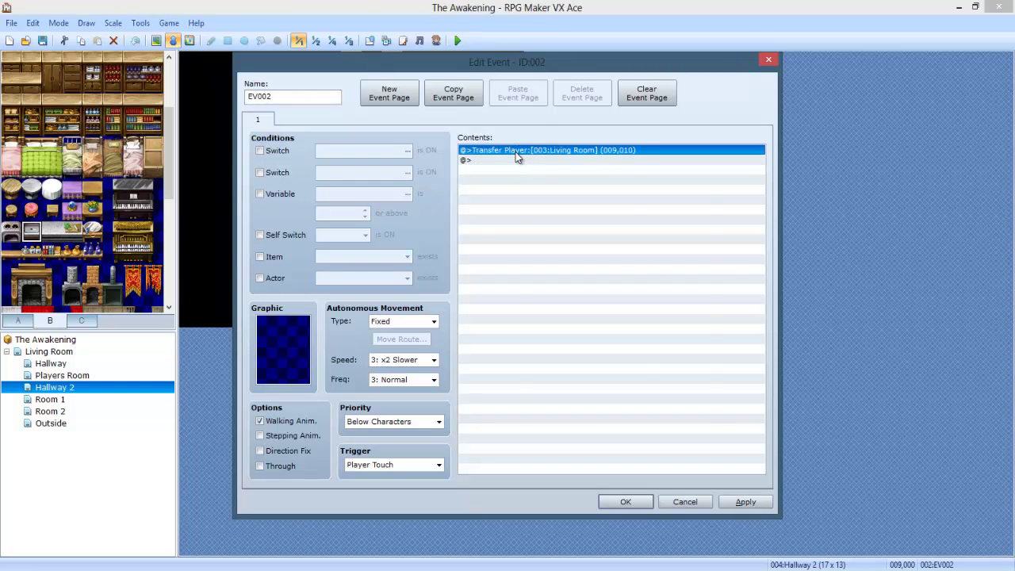
double_click(519, 150)
left_click(674, 379)
left_click(655, 413)
left_click(621, 407)
left_click(611, 502)
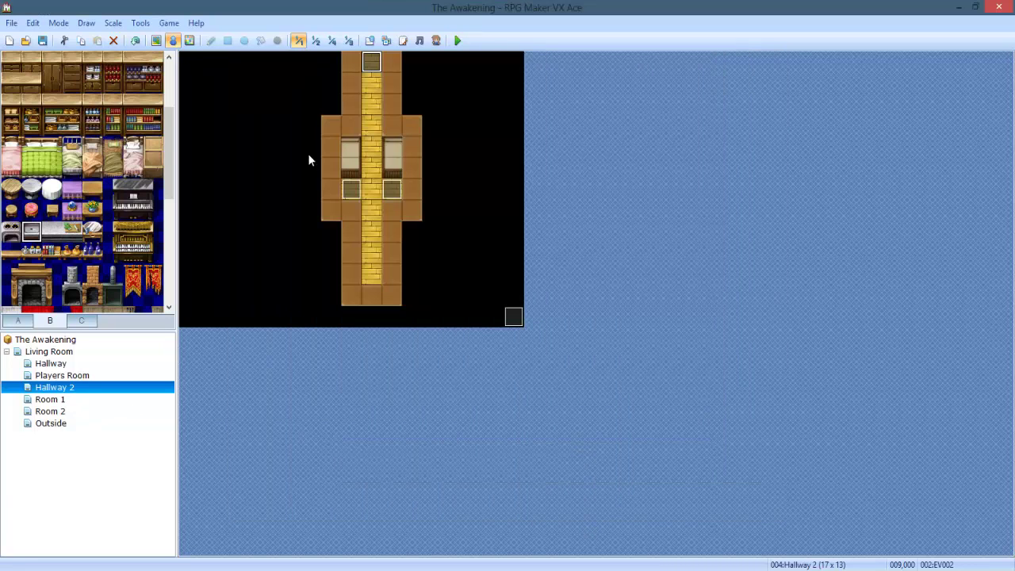
- In the Hallway 2 exit event to Room 2, delete the Move sound effect and set the transfer's fade to None
double_click(353, 187)
left_click(539, 150)
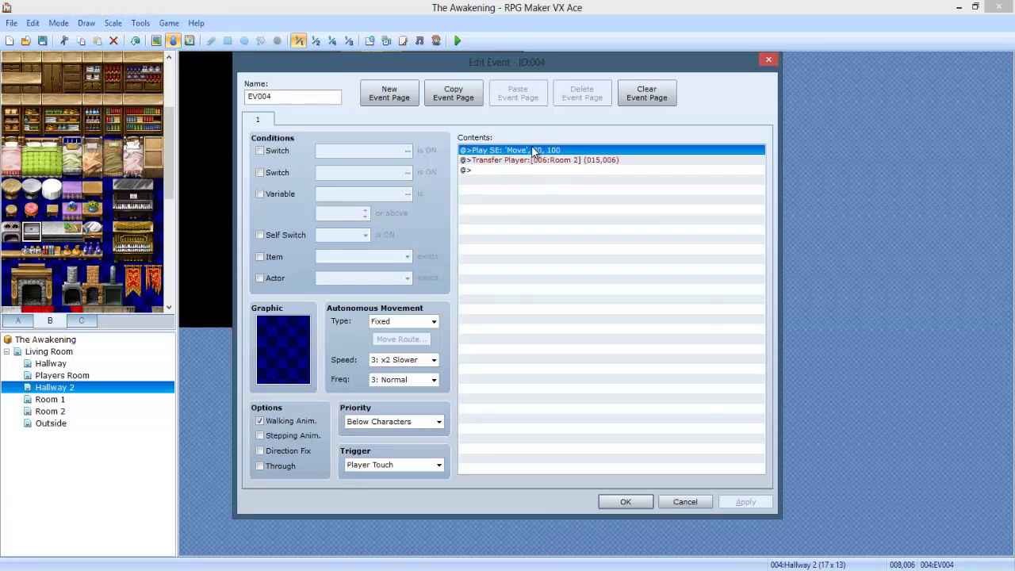
key("Delete")
key("space")
left_click(673, 378)
left_click(655, 413)
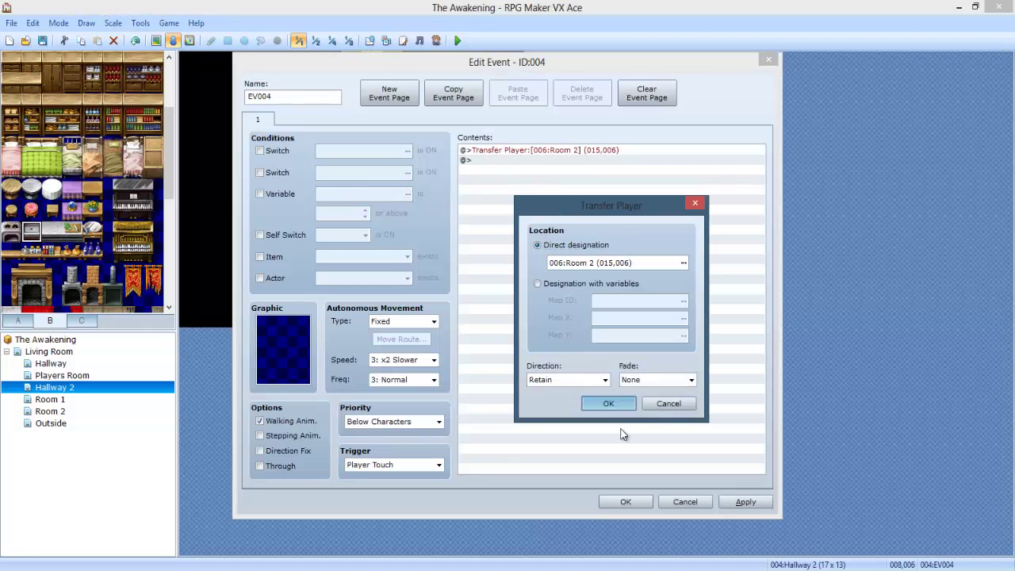
left_click(610, 406)
left_click(618, 505)
- In the Hallway 2 exit event to Room 1, delete the Move sound effect and set the transfer's fade to None
double_click(404, 187)
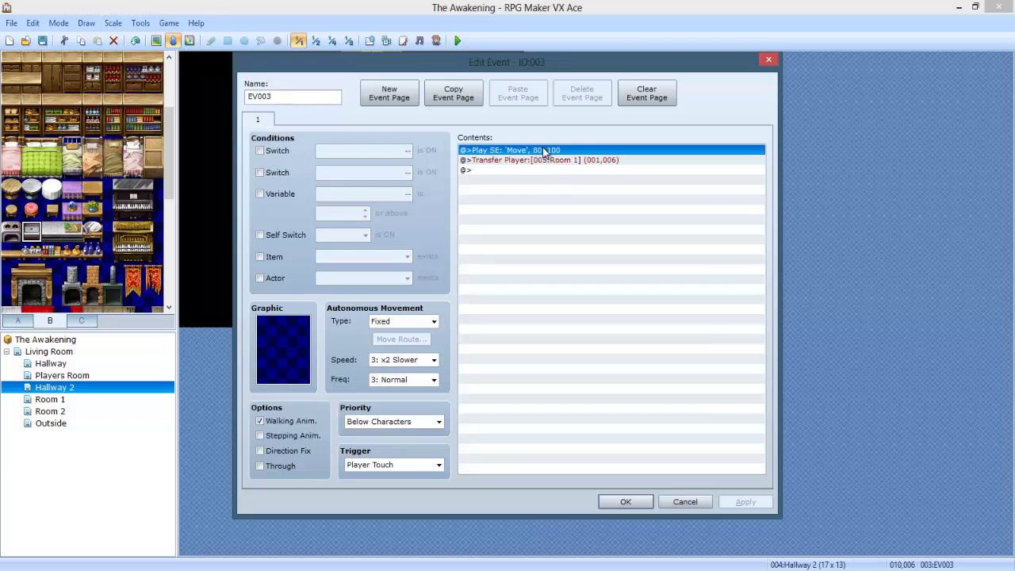
key("space")
left_click(674, 378)
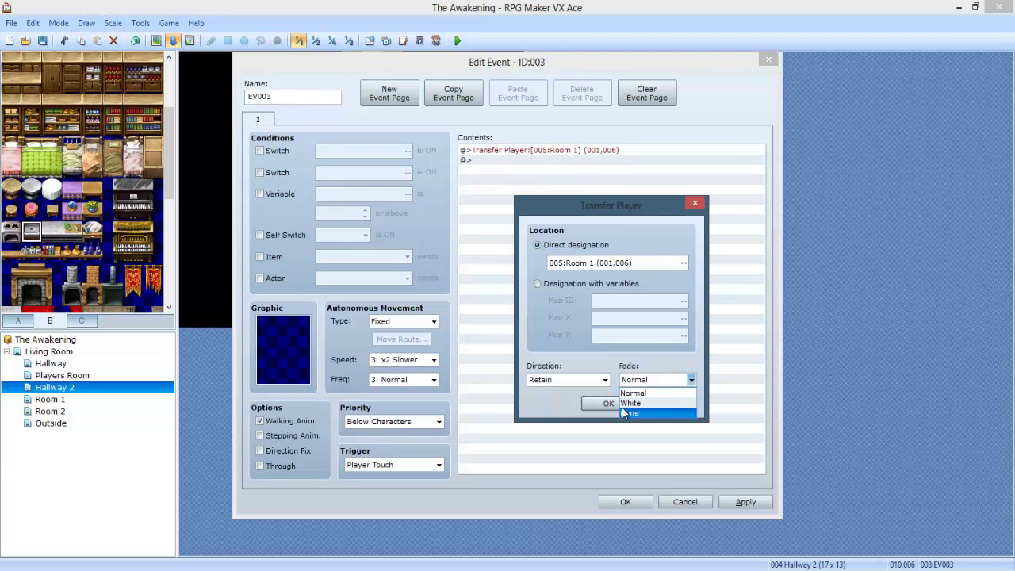
left_click(655, 412)
left_click(611, 405)
left_click(625, 502)
- In the Room 1 exit event to Hallway 2, delete the Move sound effect and set the transfer's fade to None
left_click(50, 399)
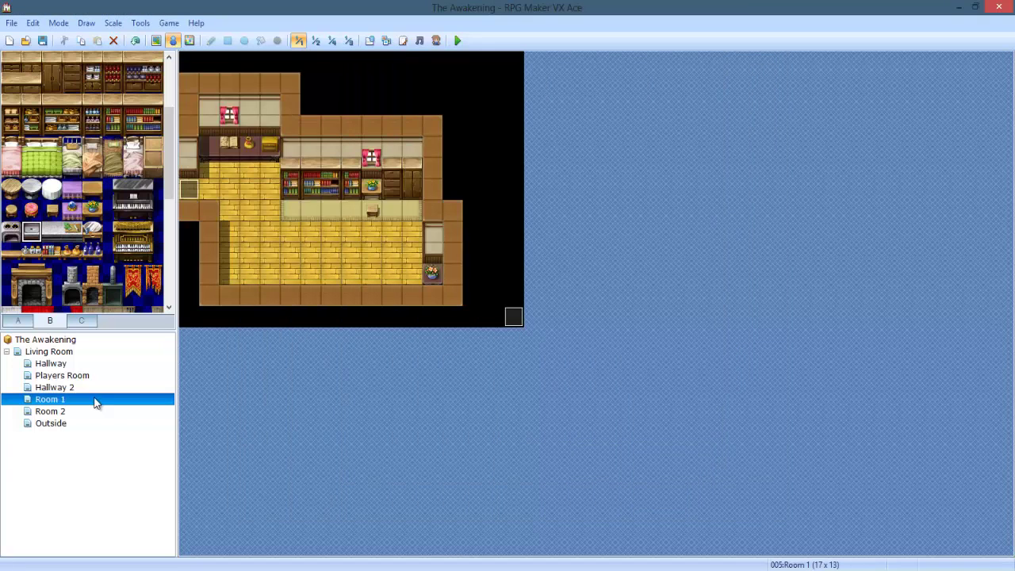
double_click(190, 188)
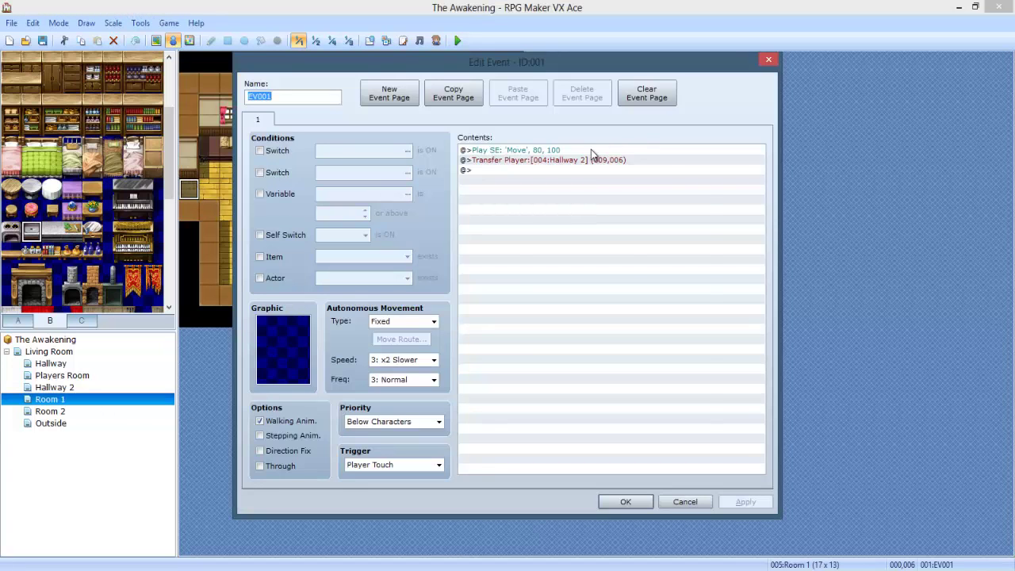
left_click(591, 149)
key("Delete")
key("space")
left_click(655, 379)
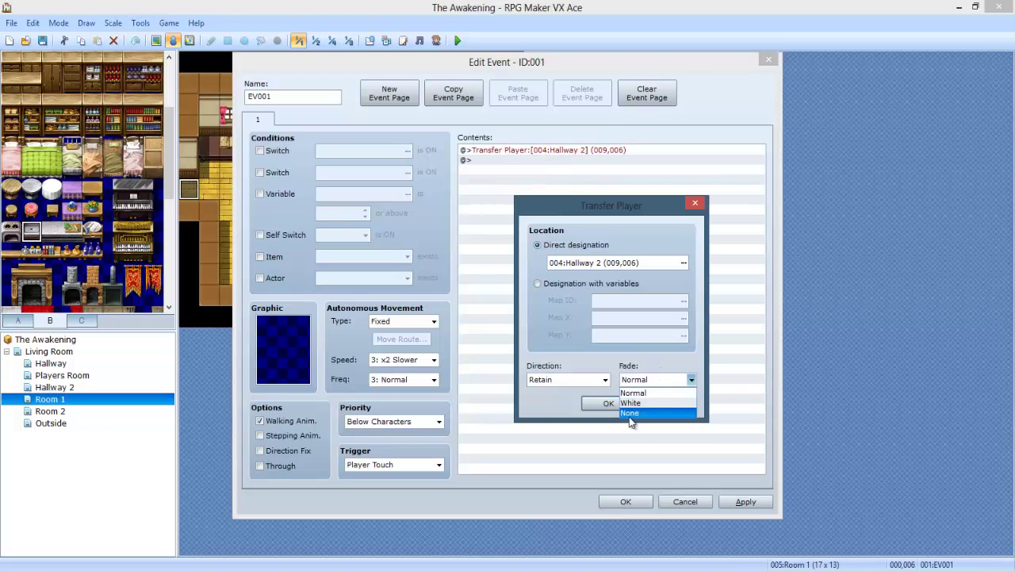
left_click(631, 413)
left_click(608, 404)
left_click(626, 501)
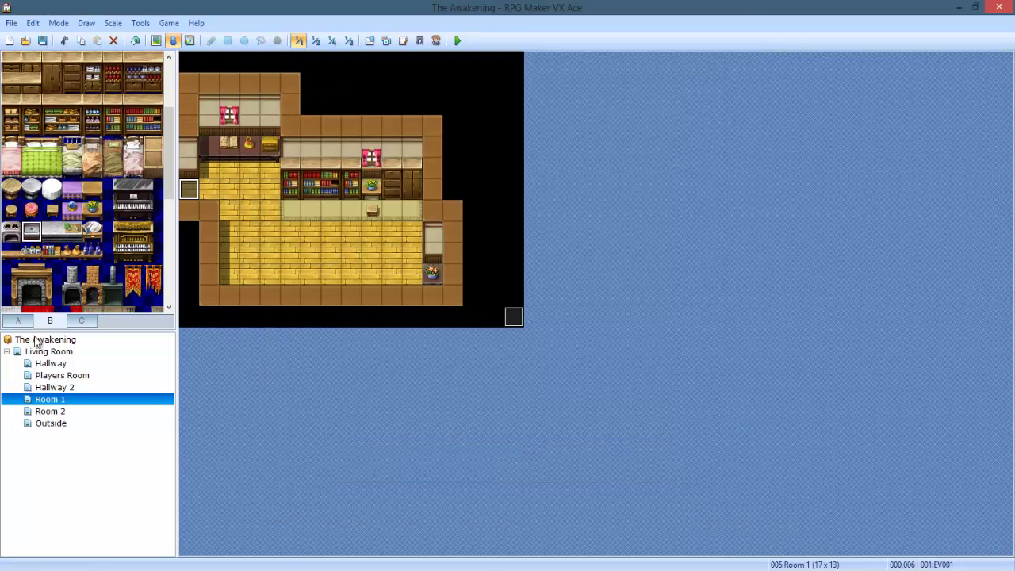
- In the Room 2 exit event to Hallway 2, delete the Move sound effect and set the transfer's fade to None
left_click(54, 411)
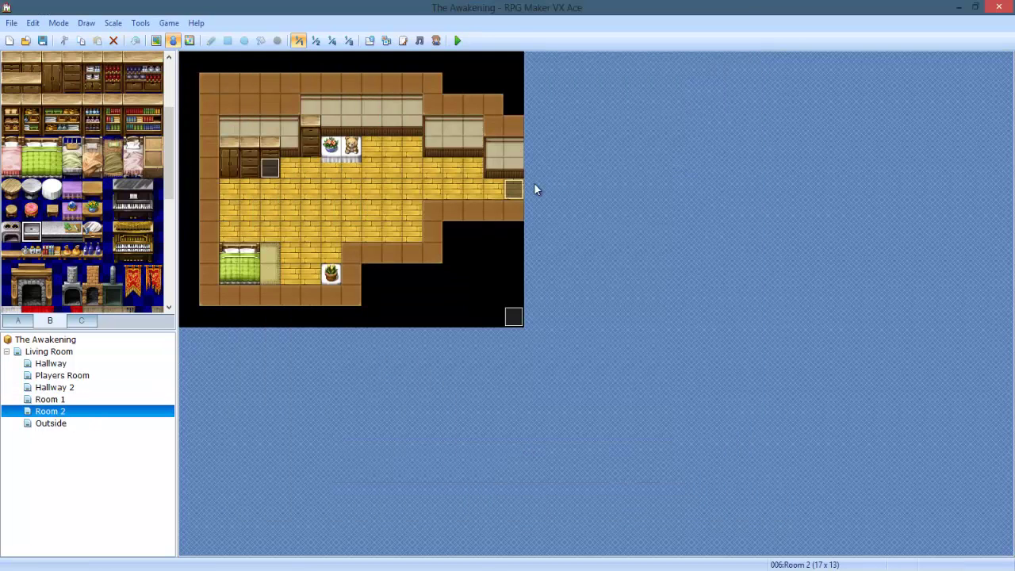
double_click(514, 188)
left_click(523, 146)
key("Delete")
key("space")
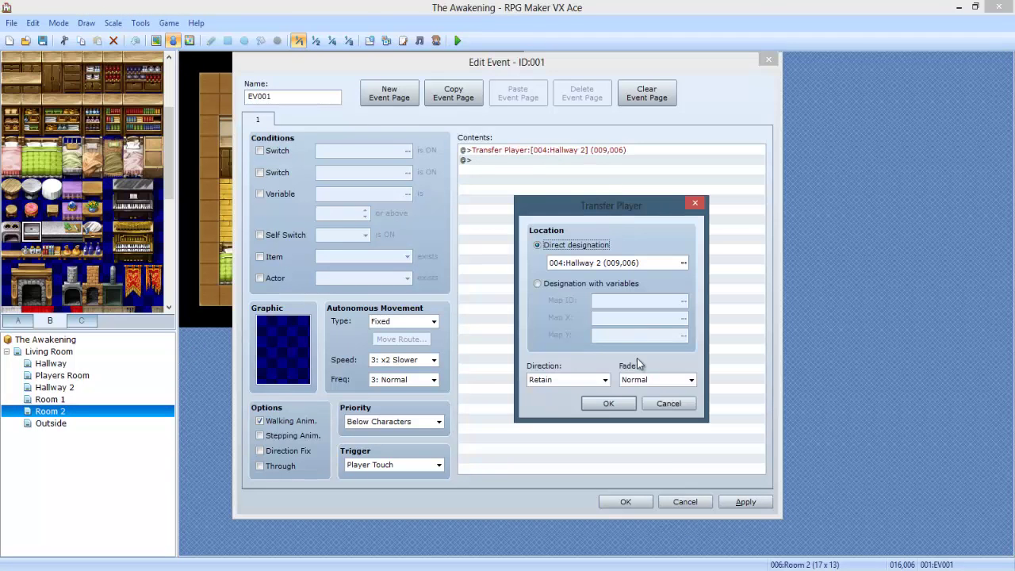
left_click(657, 379)
left_click(626, 410)
left_click(609, 404)
left_click(626, 501)
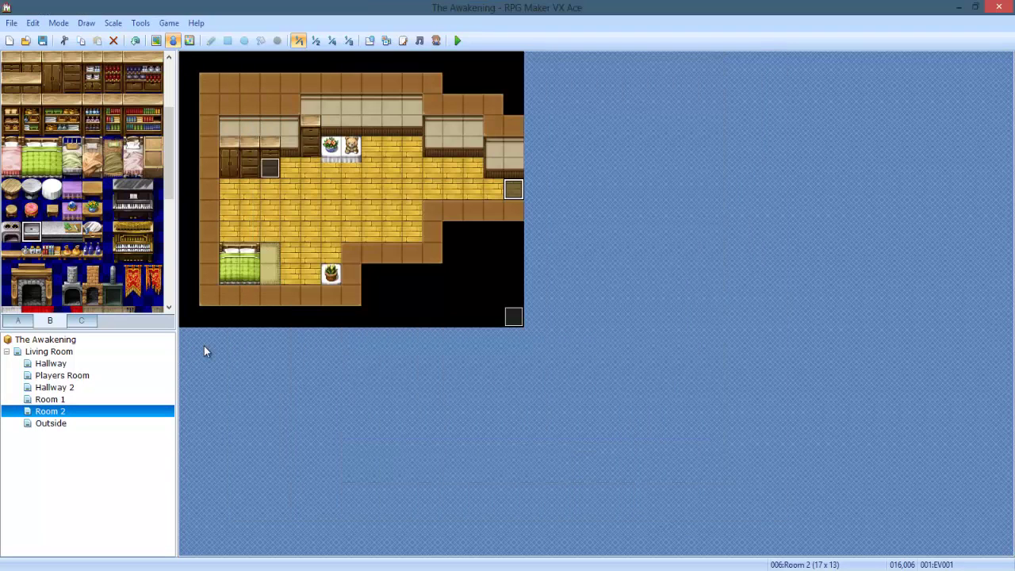
- On the Outside map, create a quick transfer event at the path's house end (004,010) leading to Living Room (004,003) with direction Retain
left_click(38, 423)
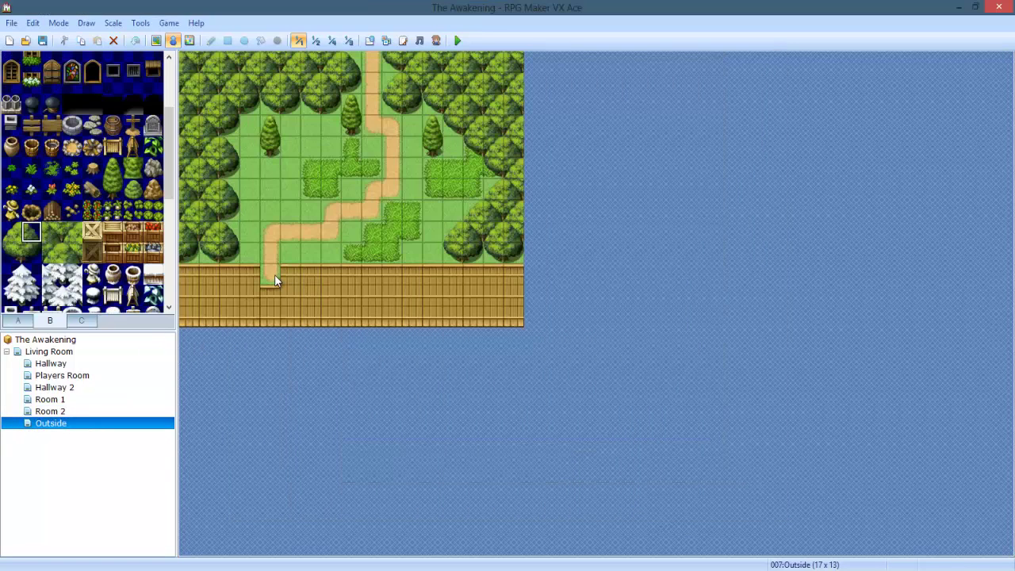
right_click(274, 281)
mouse_move(341, 373)
left_click(429, 378)
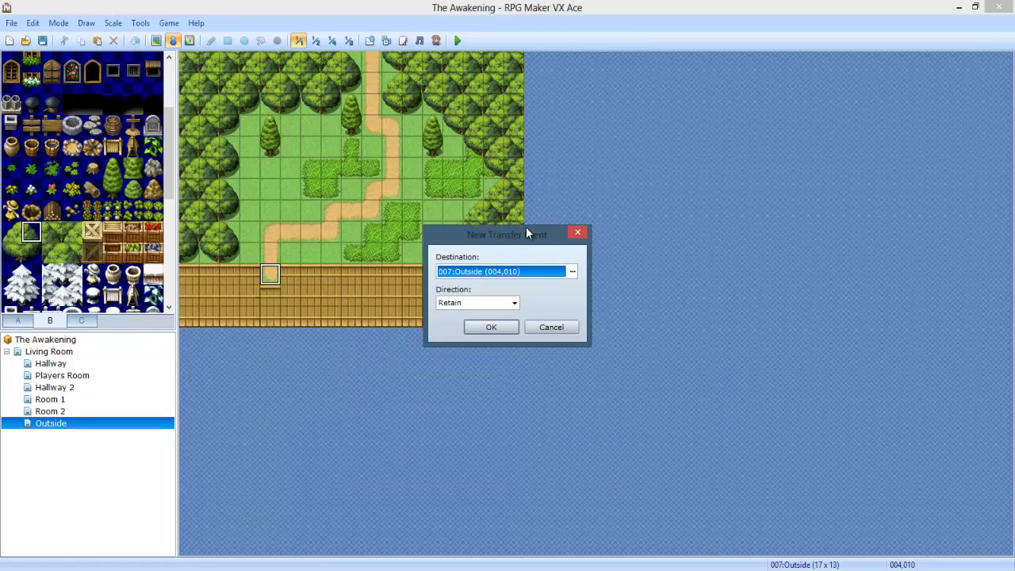
left_click(553, 271)
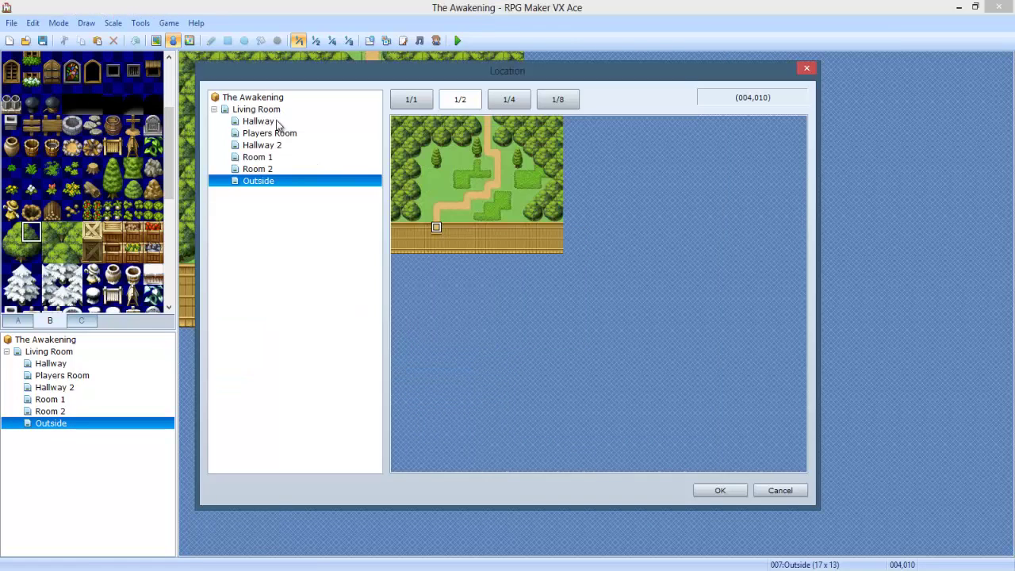
left_click(278, 123)
left_click(277, 116)
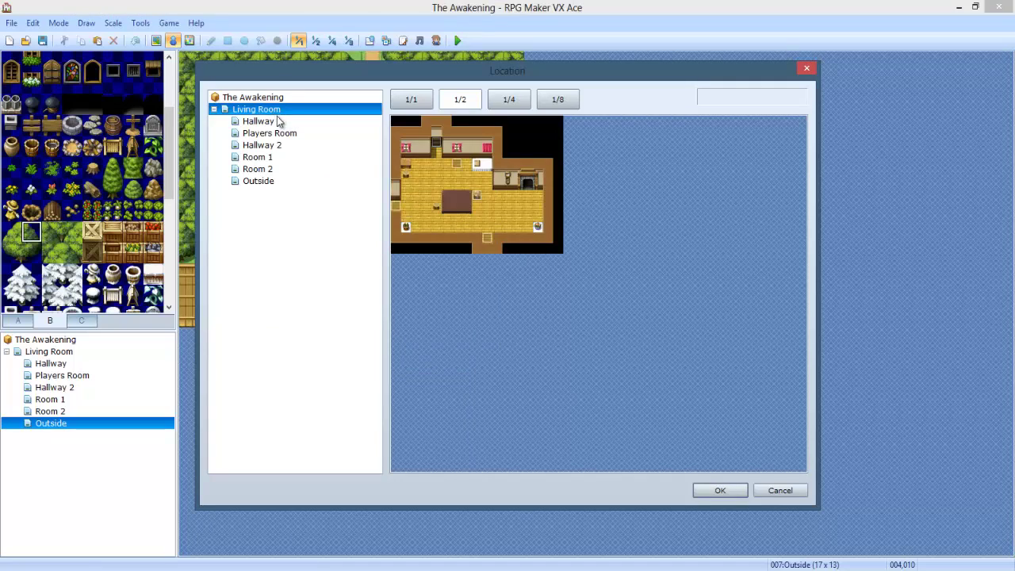
left_click(433, 153)
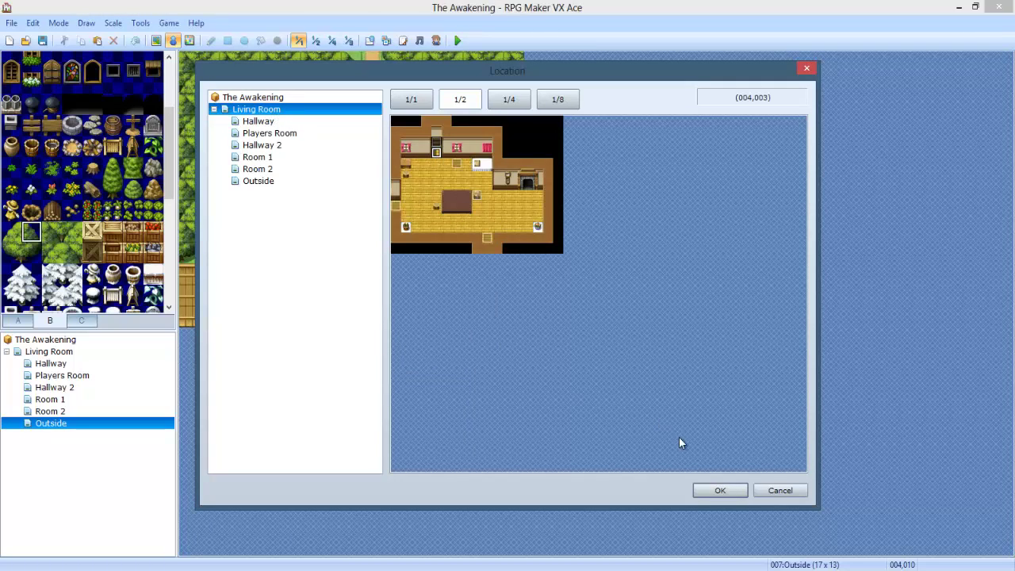
left_click(721, 490)
left_click(500, 302)
left_click(473, 314)
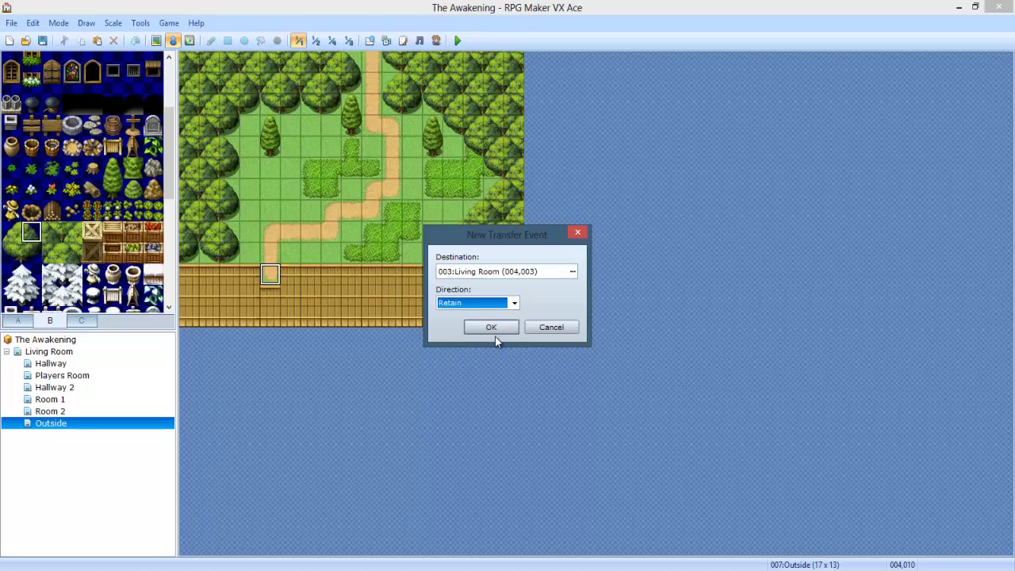
left_click(491, 328)
- In the Outside map's transfer event, reselect Living Room (004,003) as the destination and set the fade to None
double_click(270, 277)
double_click(521, 150)
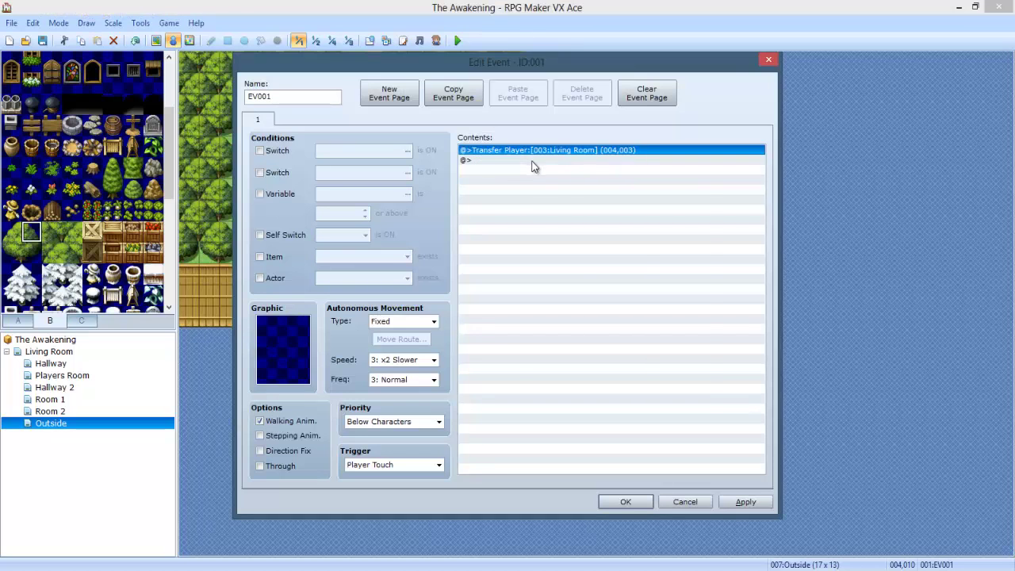
left_click(639, 262)
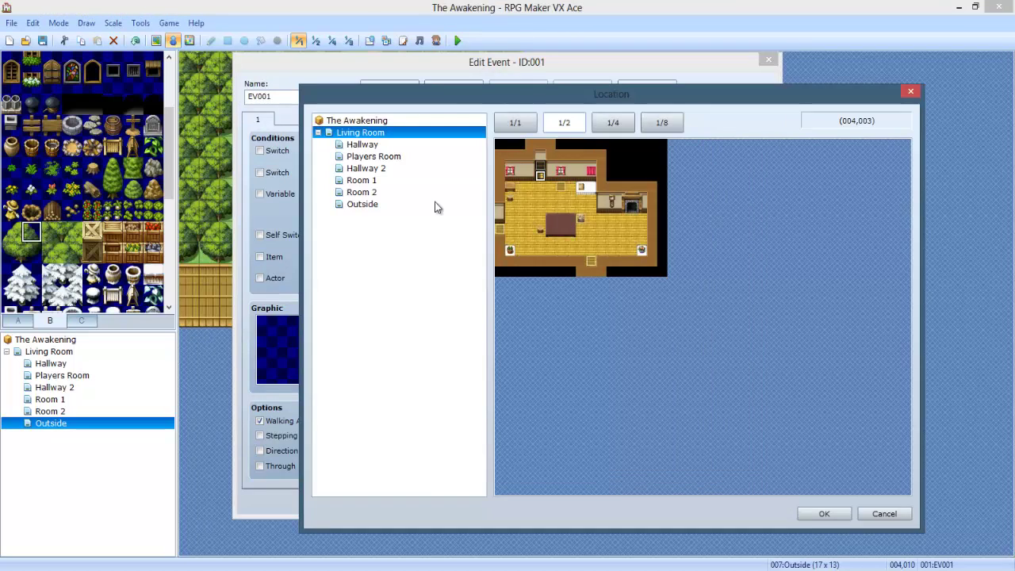
left_click(435, 205)
left_click(360, 133)
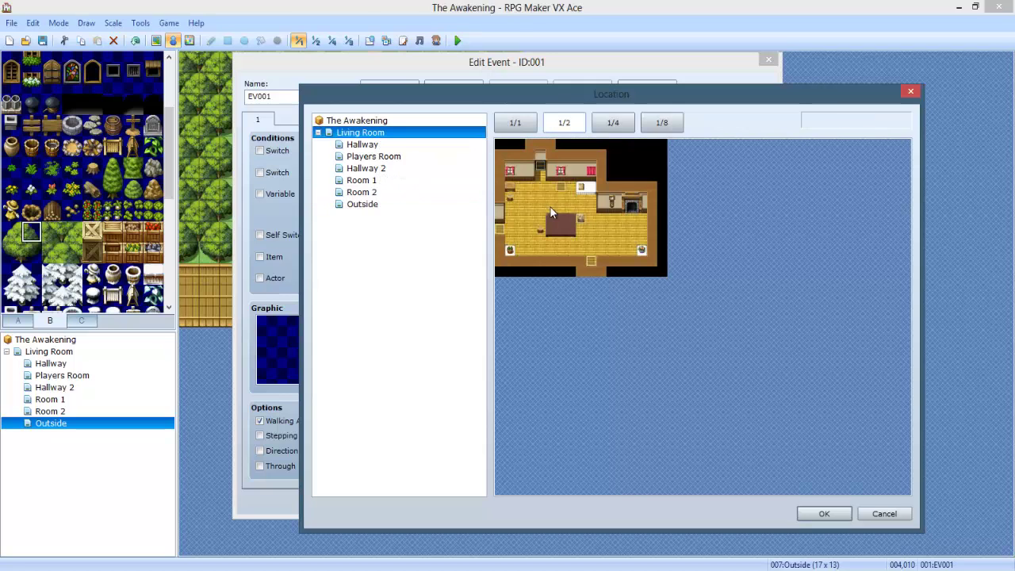
left_click(538, 180)
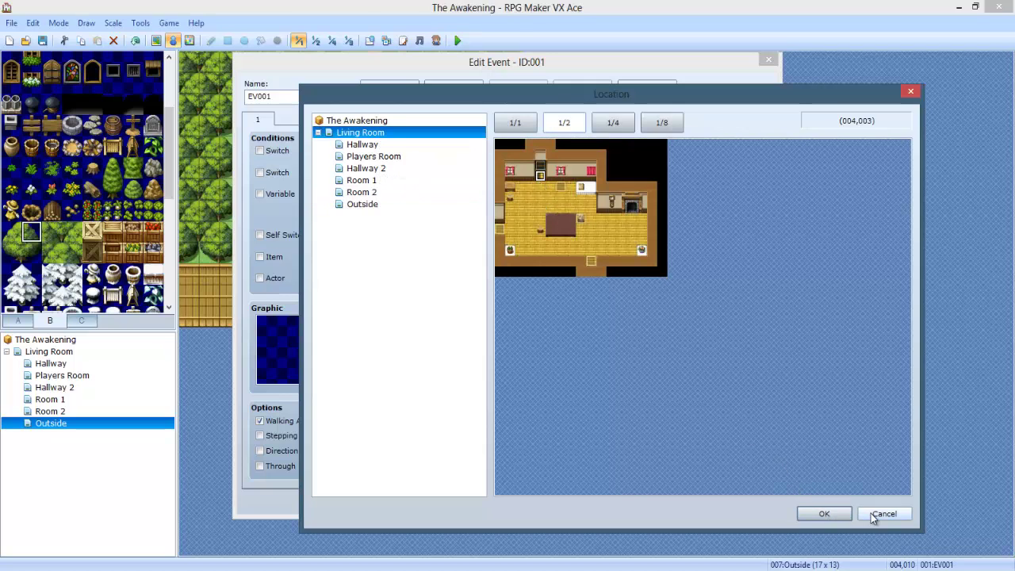
left_click(839, 514)
left_click(658, 380)
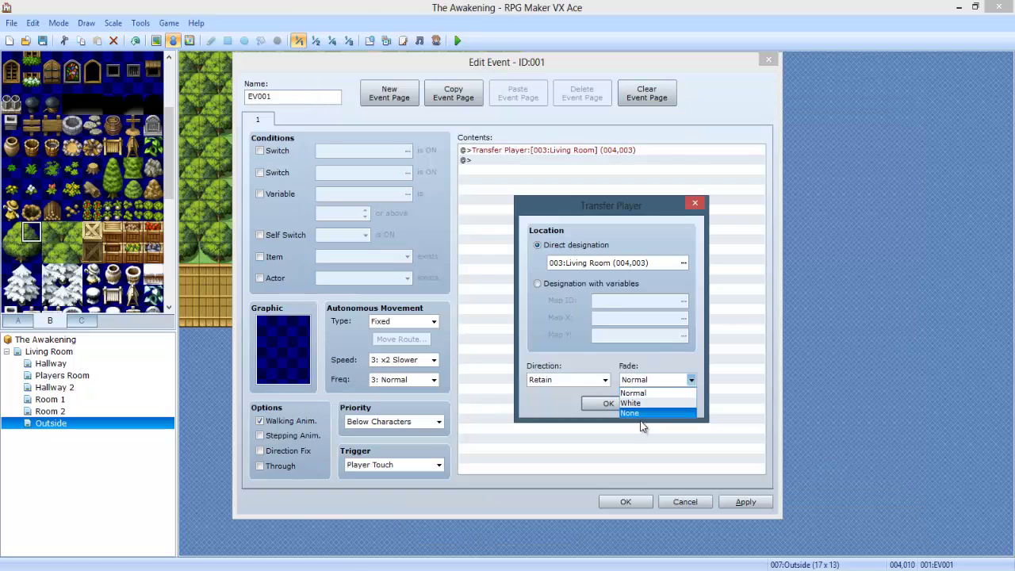
left_click(640, 412)
left_click(608, 404)
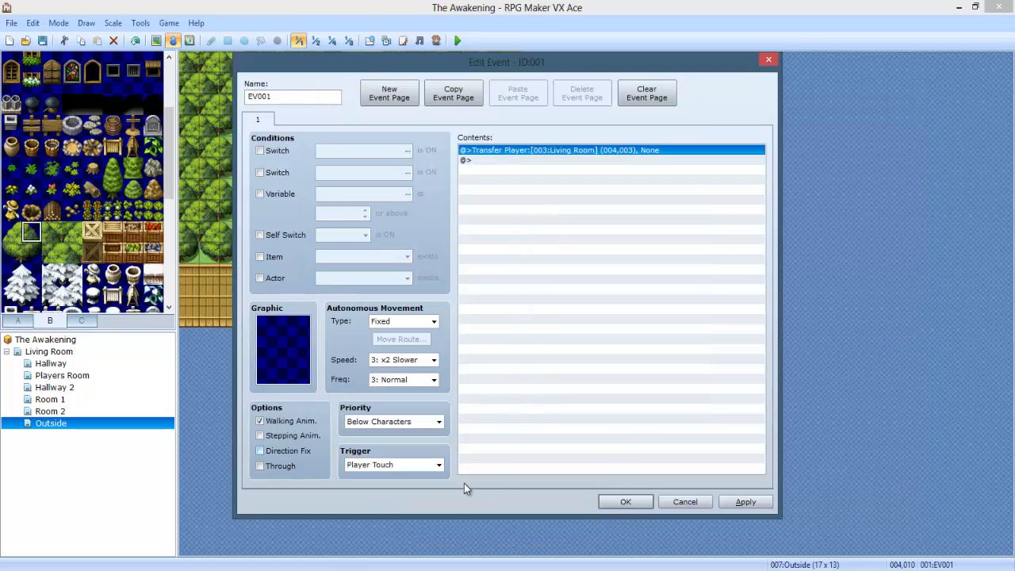
left_click(625, 501)
- In the Living Room's front door event, delete the Move sound effect and set the transfer's fade to None
left_click(79, 352)
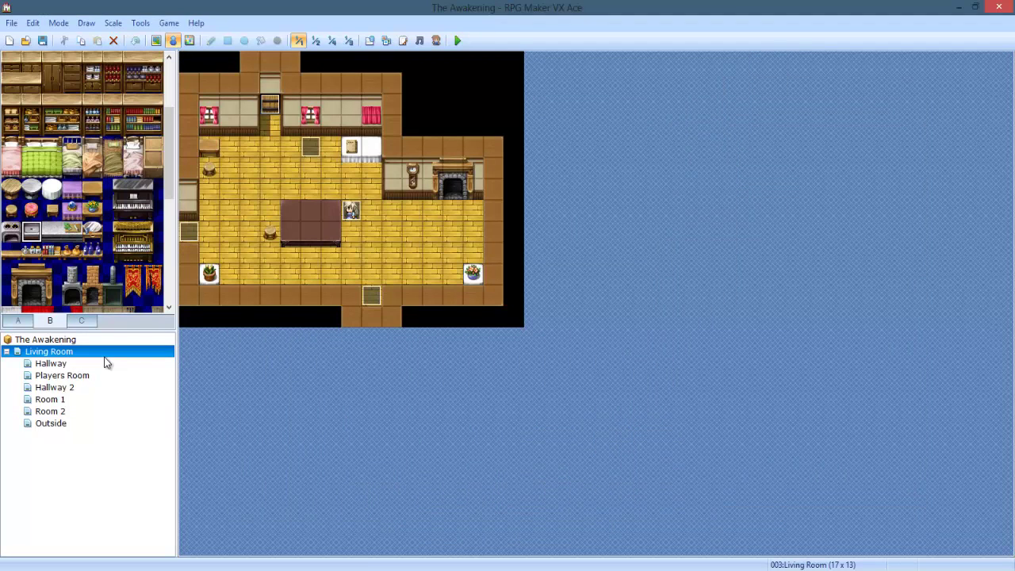
double_click(274, 107)
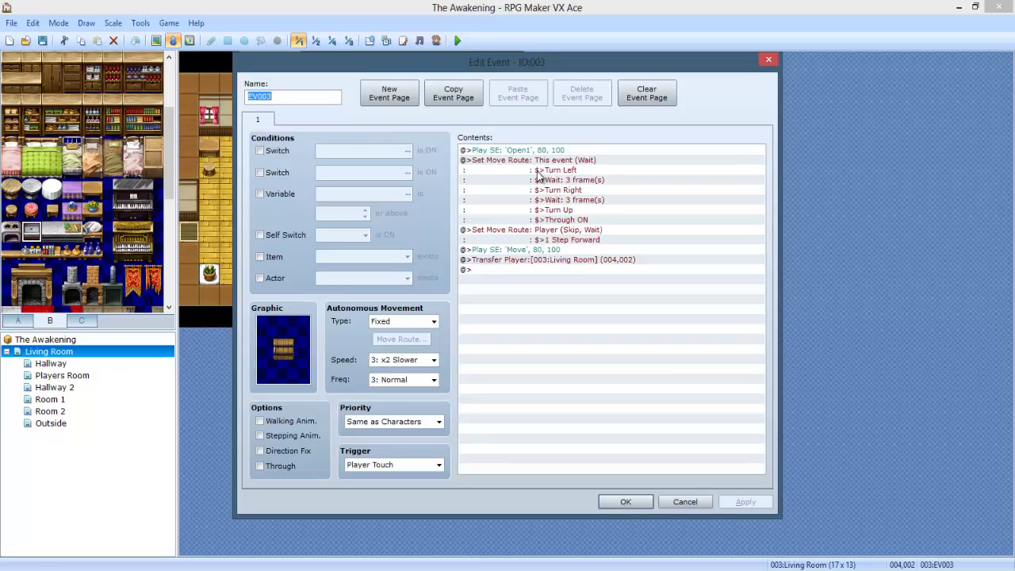
left_click(548, 250)
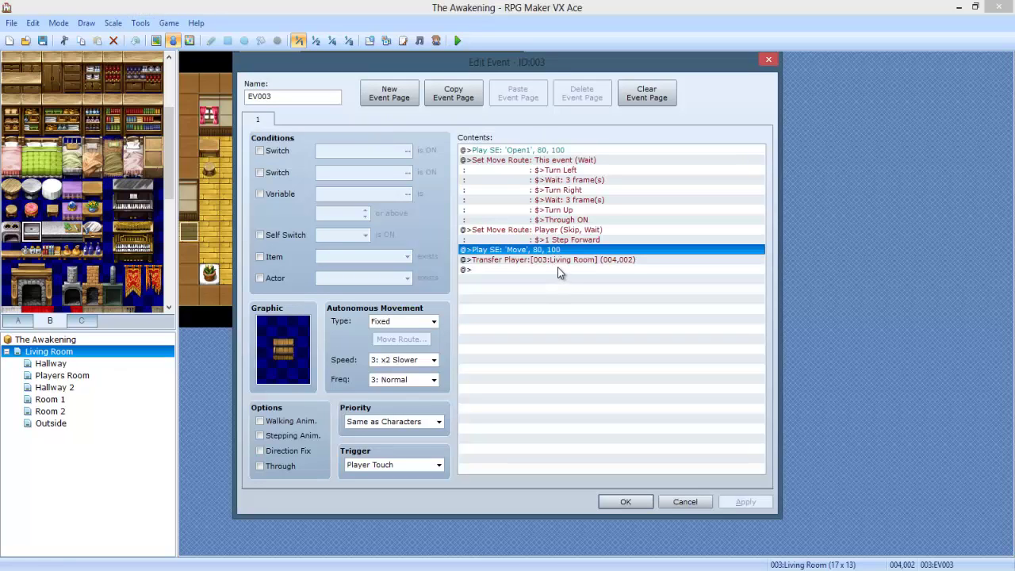
double_click(554, 261)
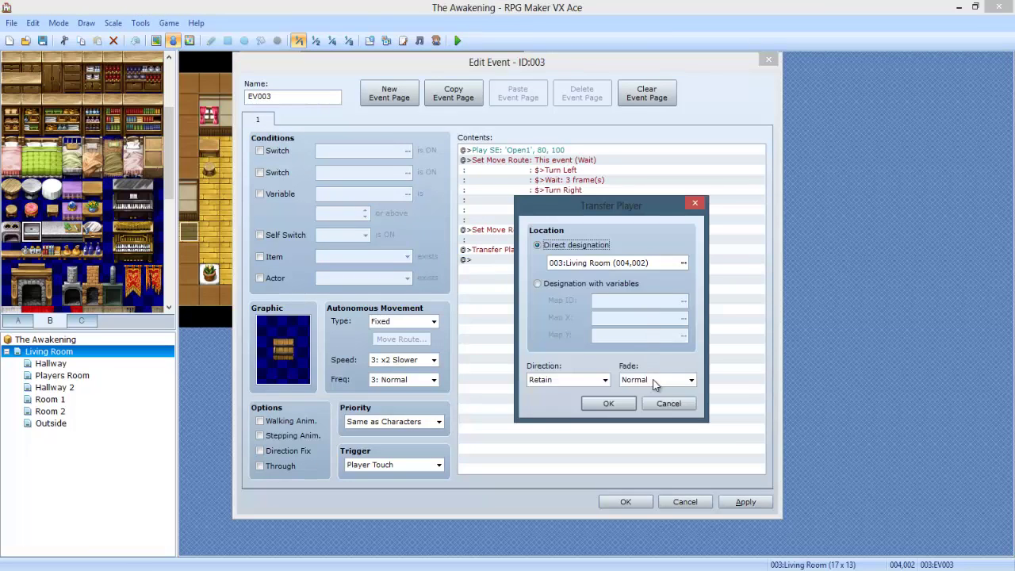
left_click(653, 379)
left_click(667, 412)
left_click(608, 403)
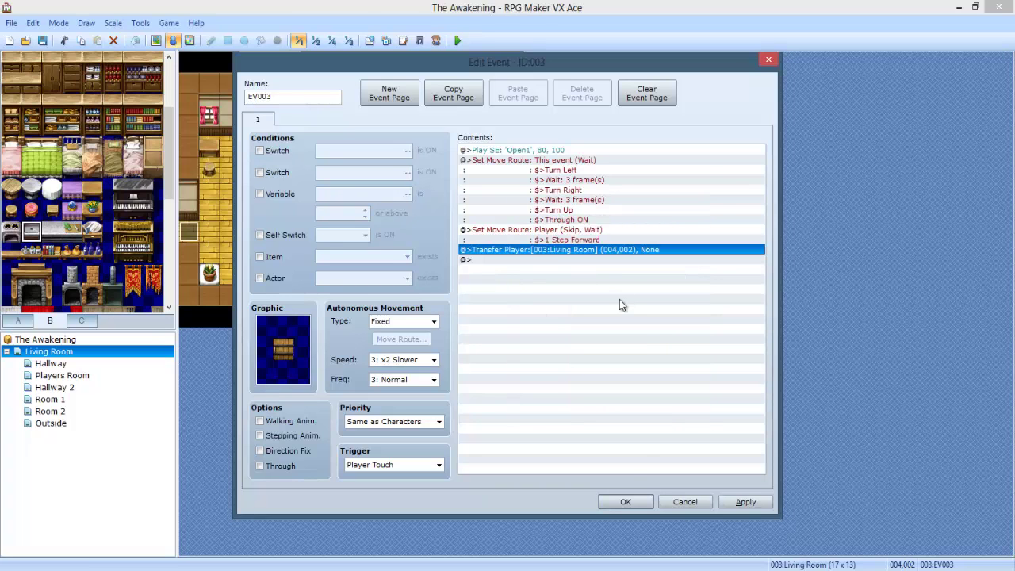
left_click(619, 501)
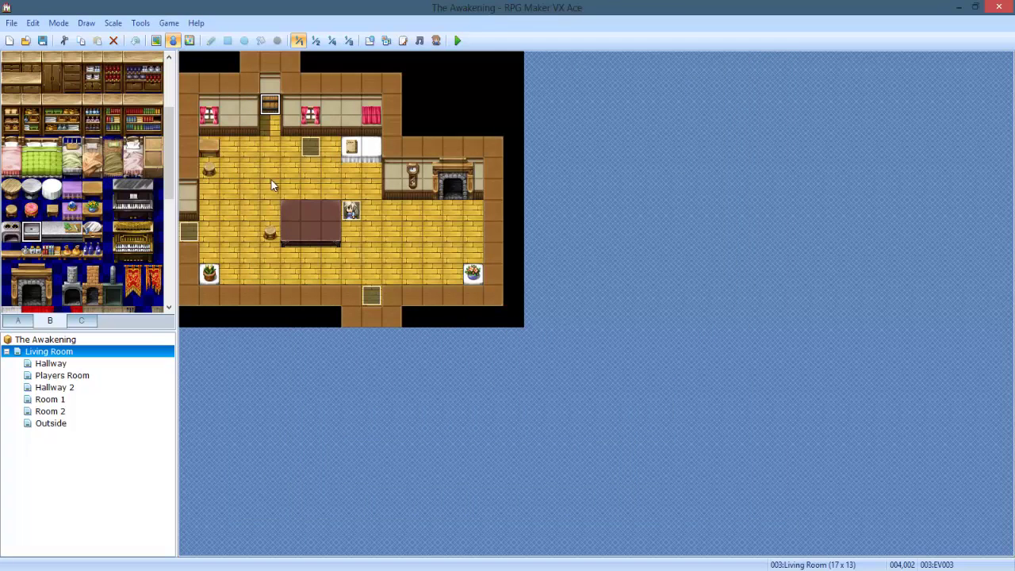
- Playtest the game from the saved file, walking from the living room into the hallway and back
left_click(458, 40)
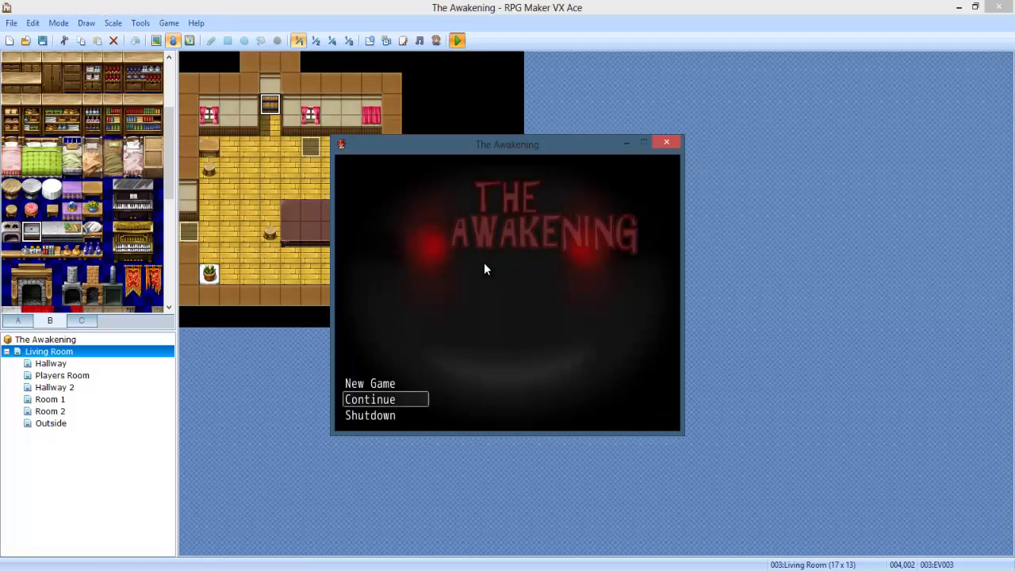
key("Return")
key("Return")
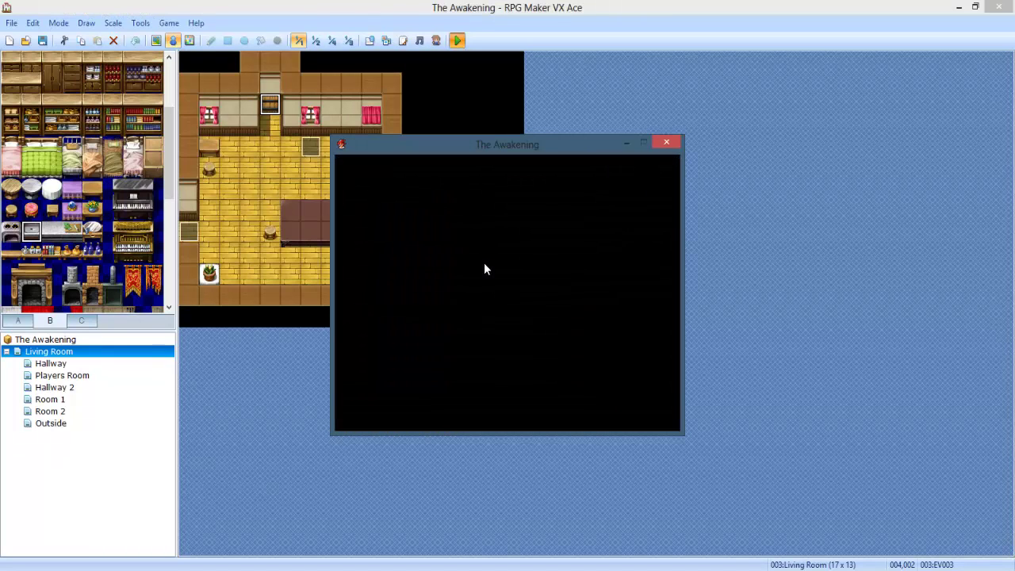
key("Right")
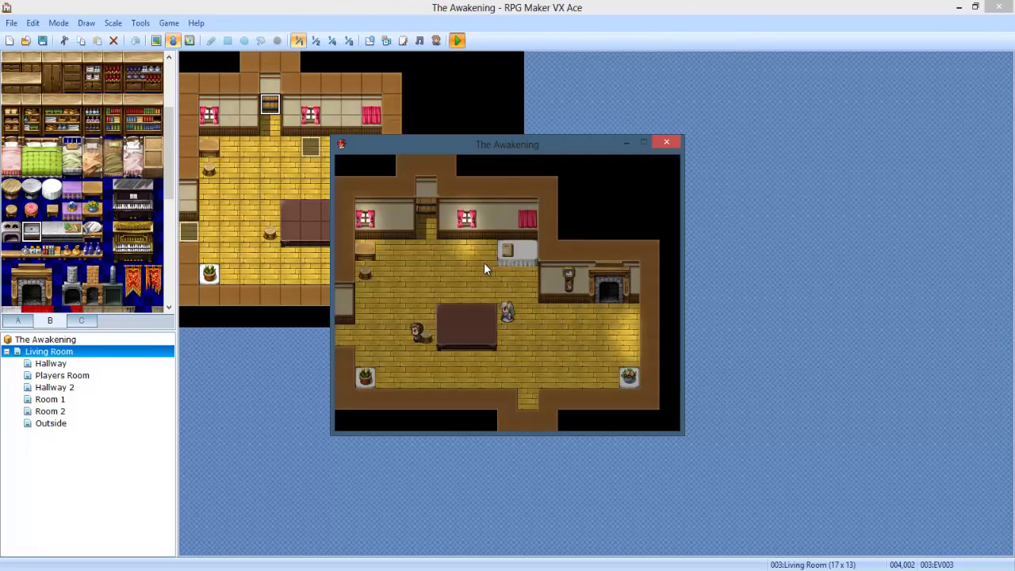
key("Left")
key("Left")
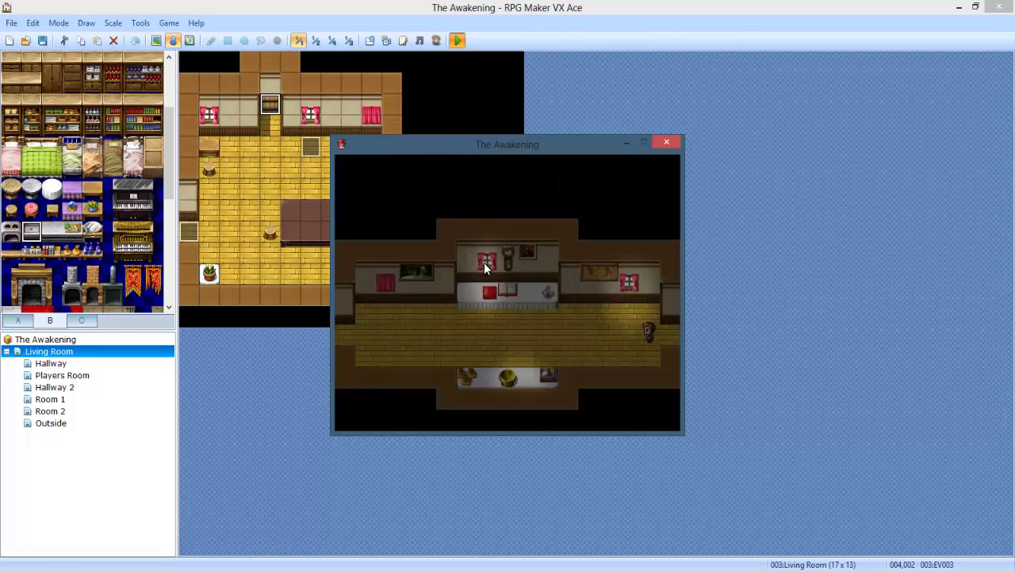
key("Right")
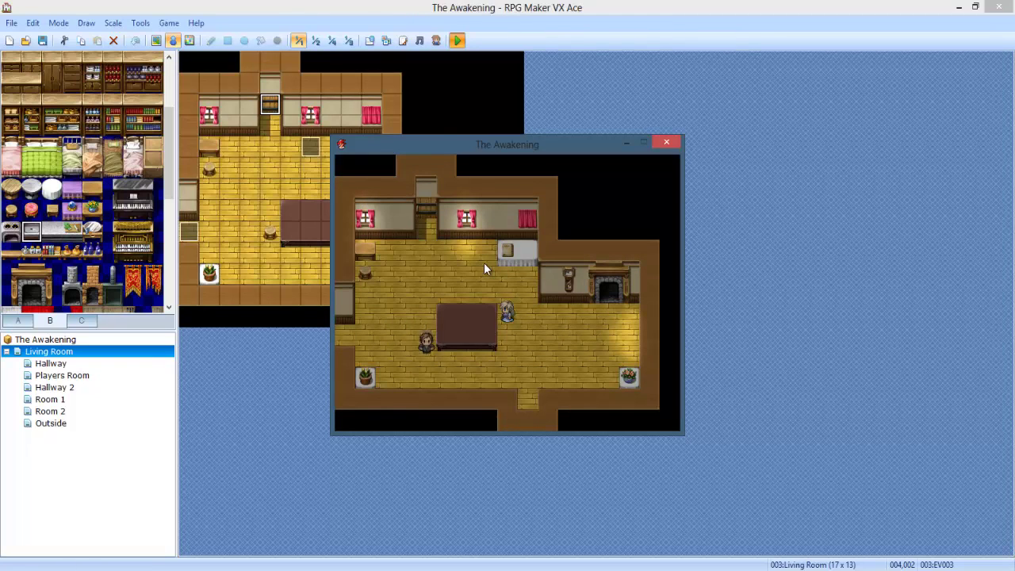
- Walk the character from the living room into Hallway 2, enter its east room and return to the corridor
key("Down")
key("Right")
key("Down")
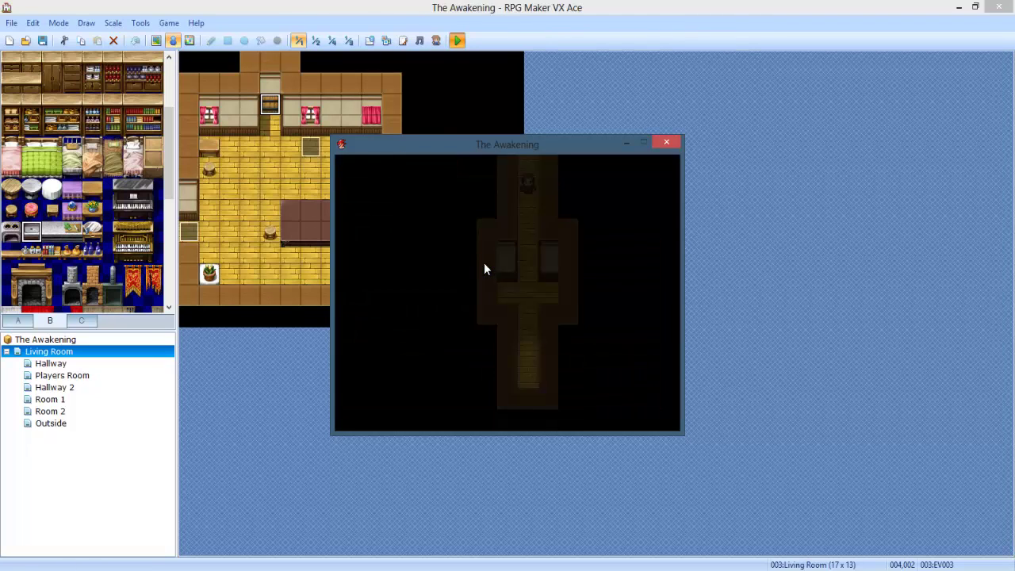
key("Down")
key("Right")
key("Left")
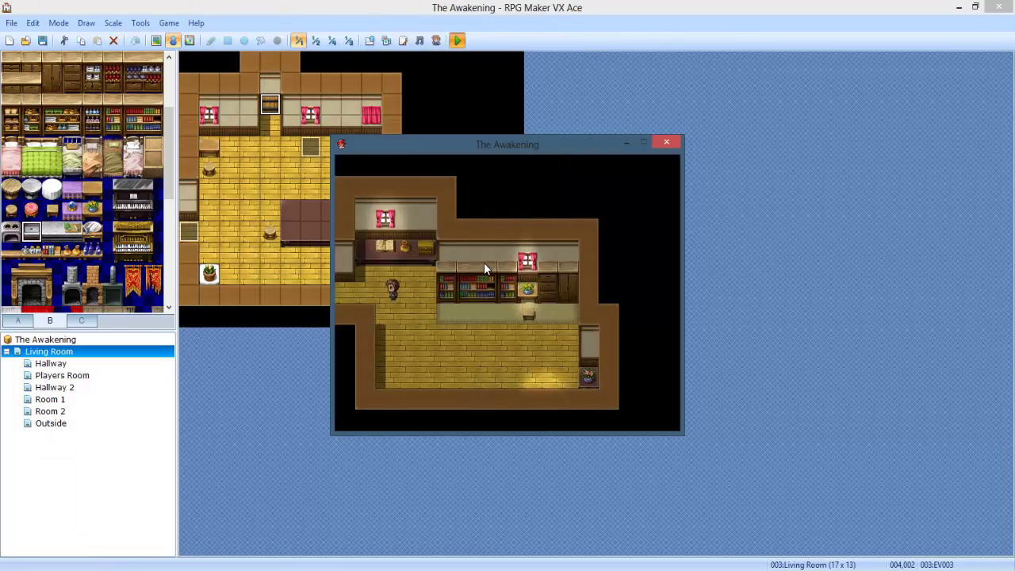
key("Right")
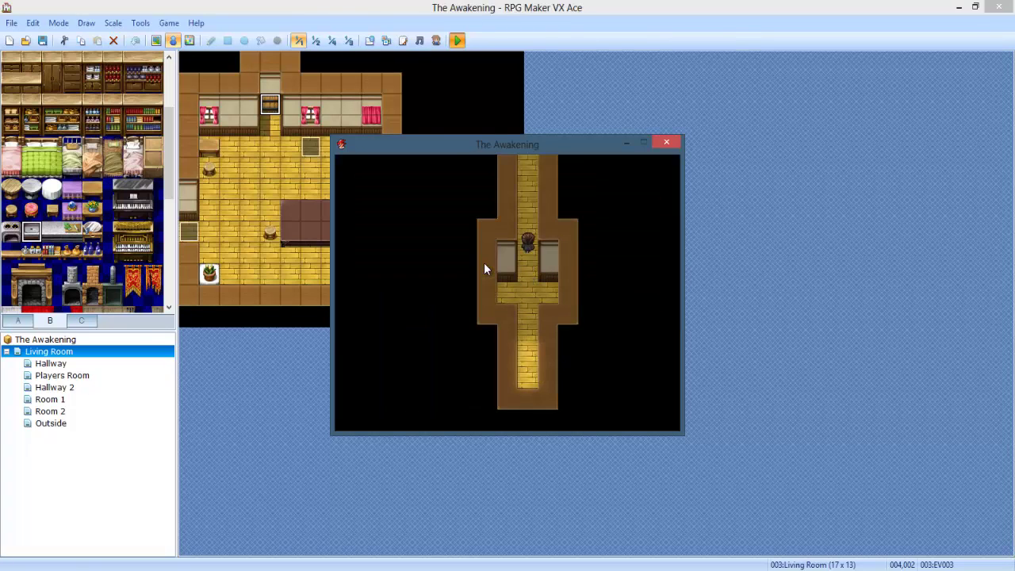
- Walk back to the living room, test the front door's transfer, and close the playtest
key("Up")
key("Up")
key("Left")
key("Up")
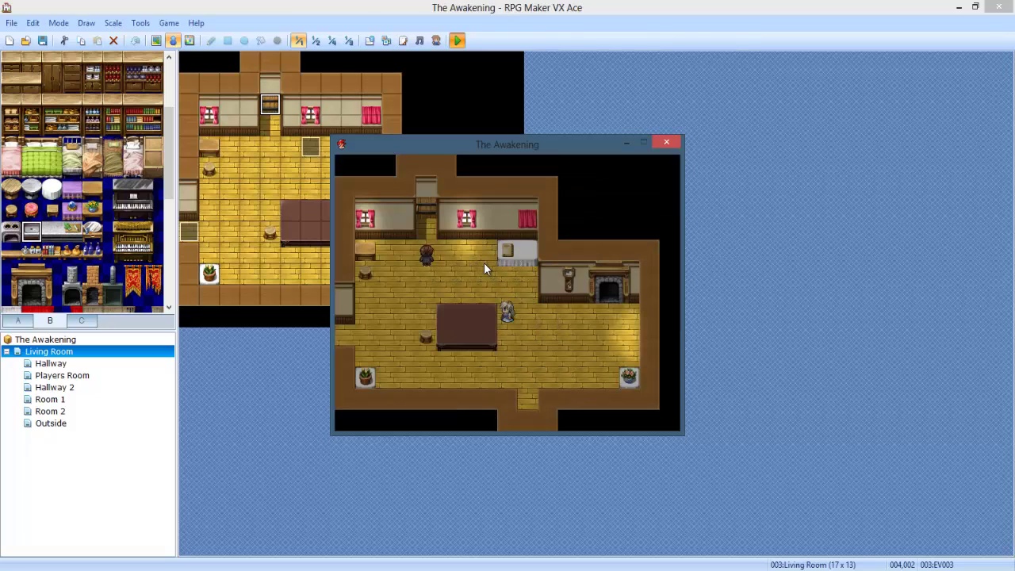
key("Up")
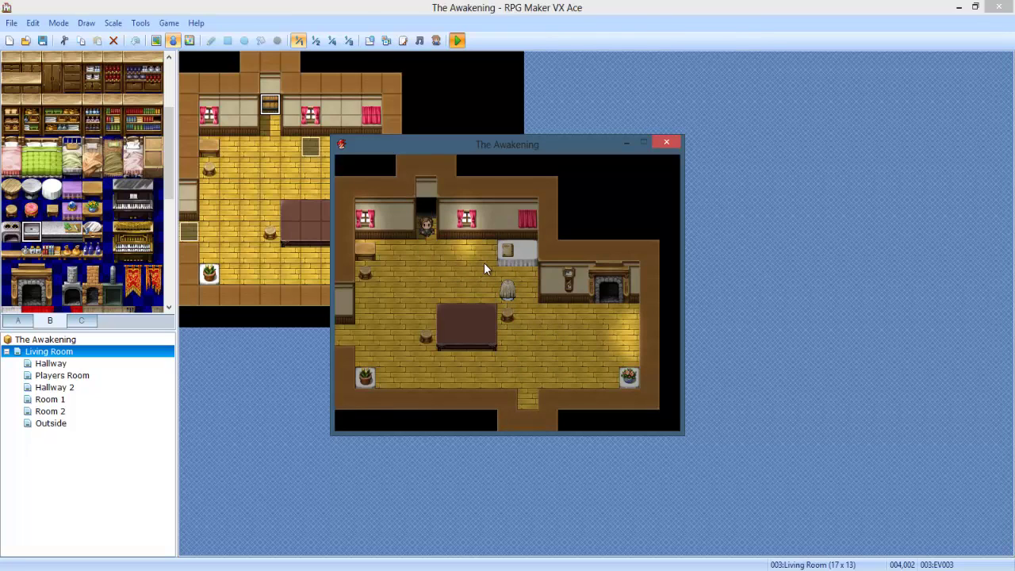
left_click(667, 142)
- In the Living Room's front door event, change the player transfer's destination to the Outside map at (004,009)
double_click(270, 104)
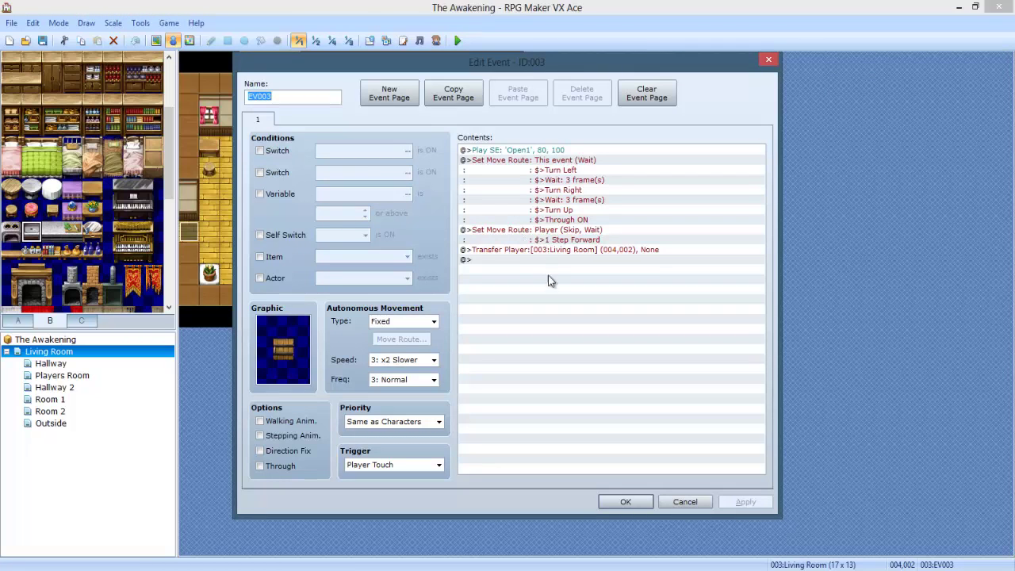
left_click(554, 236)
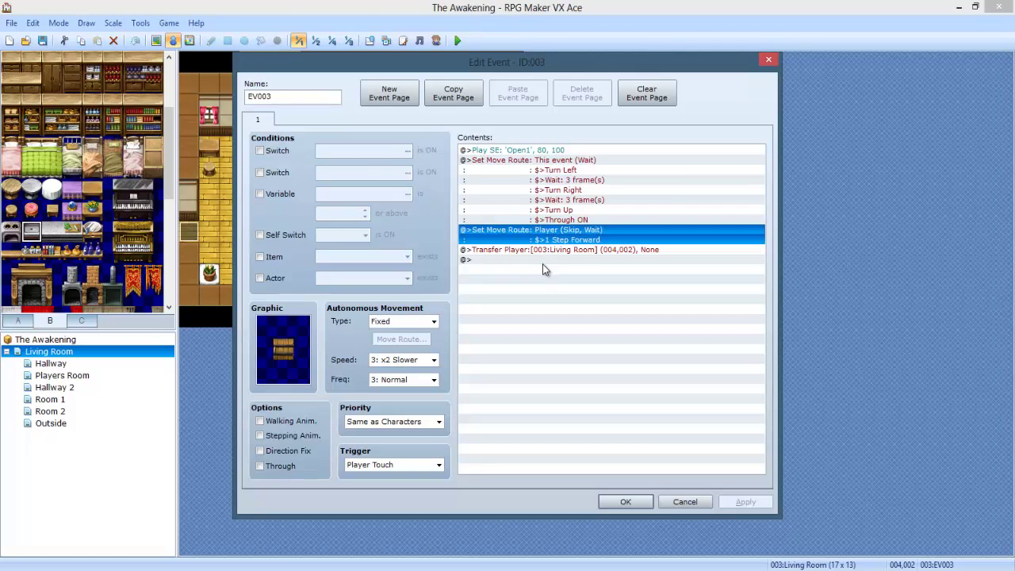
left_click(545, 250)
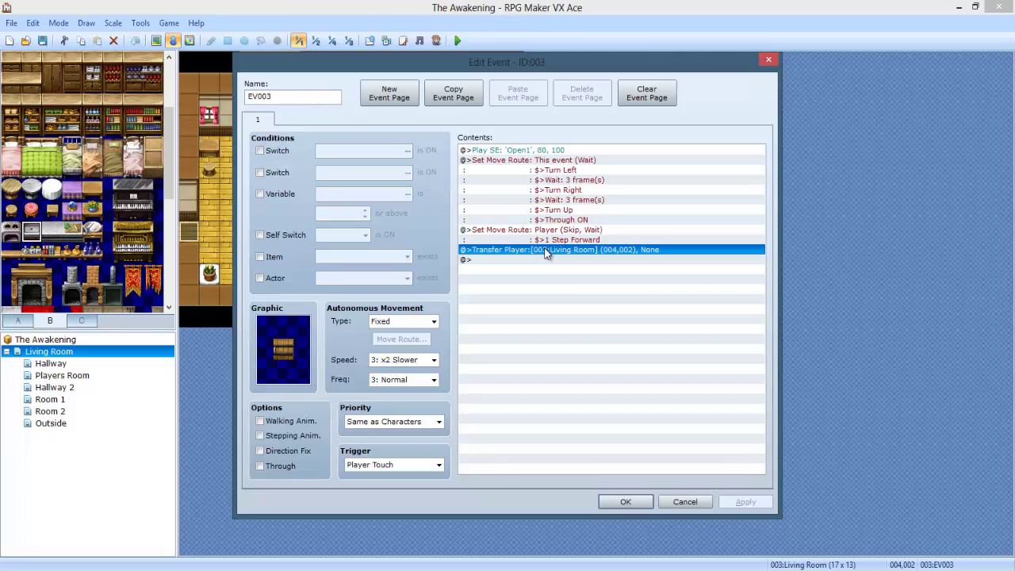
left_click(546, 260)
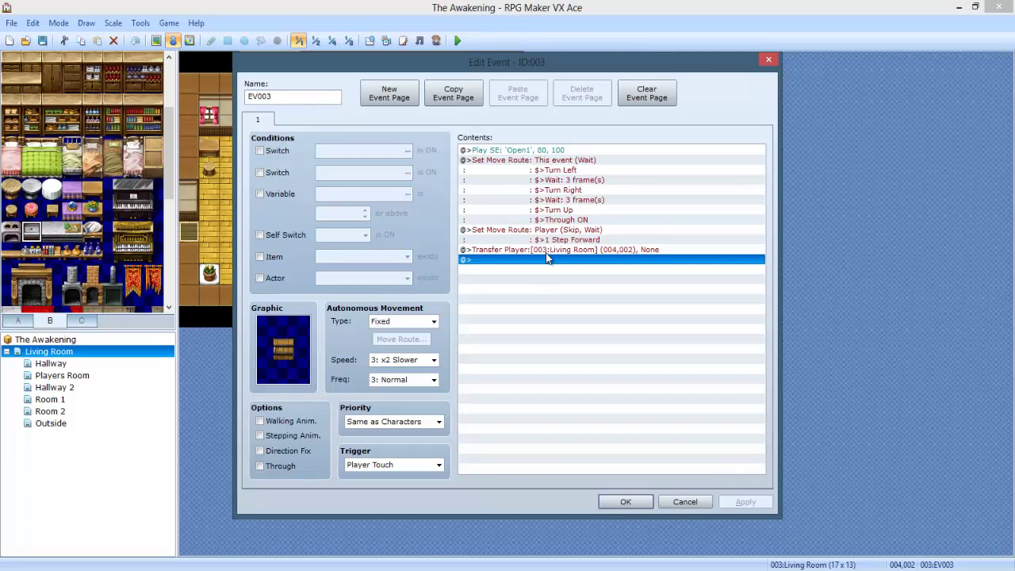
left_click(545, 254)
double_click(547, 254)
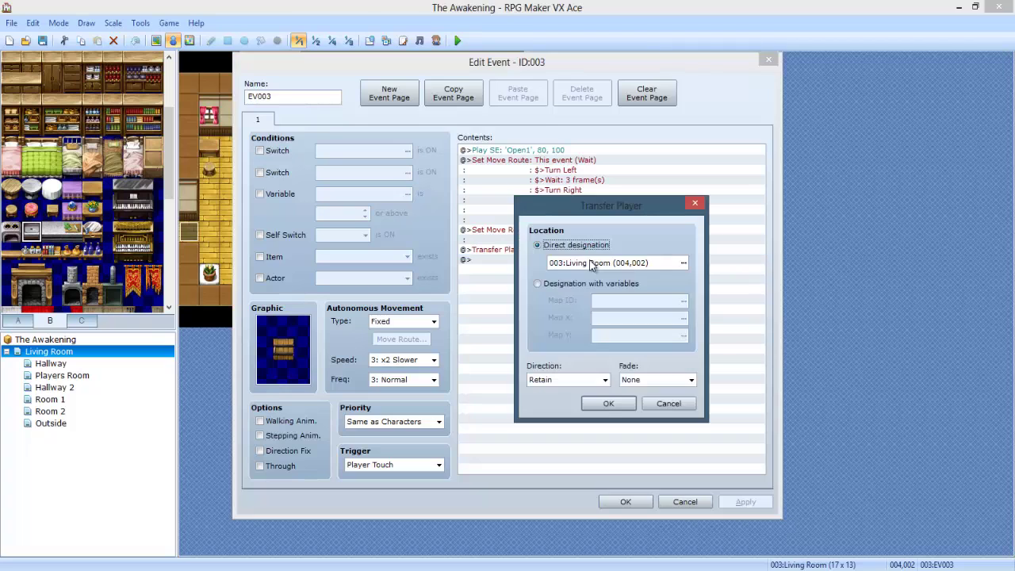
left_click(623, 264)
left_click(387, 144)
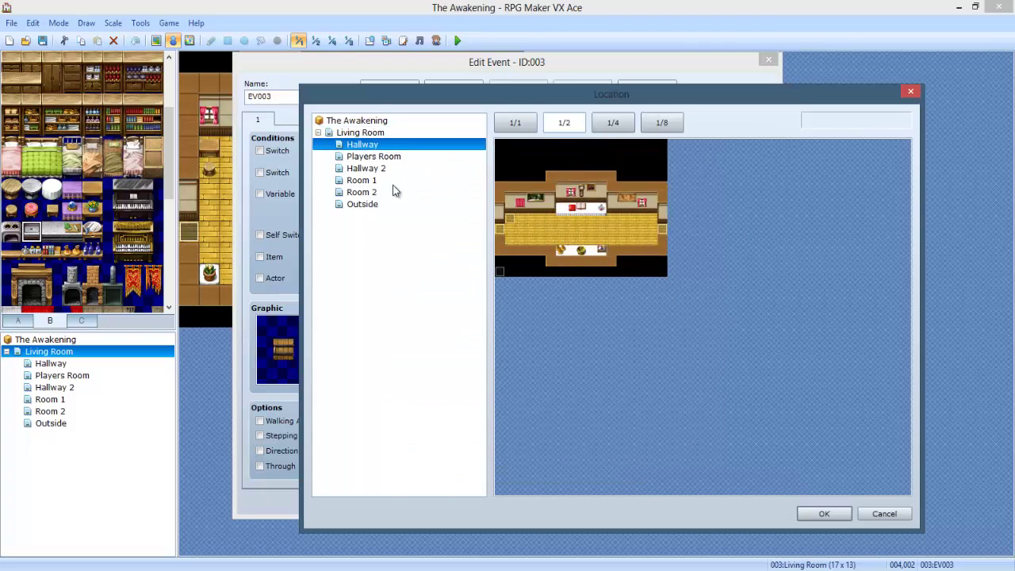
left_click(386, 193)
left_click(372, 204)
left_click(539, 242)
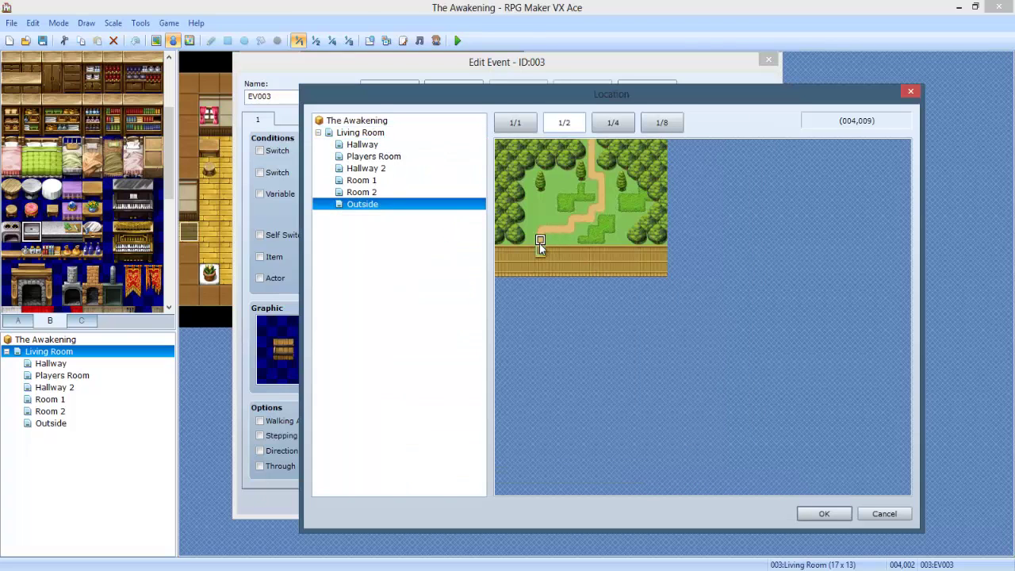
left_click(823, 515)
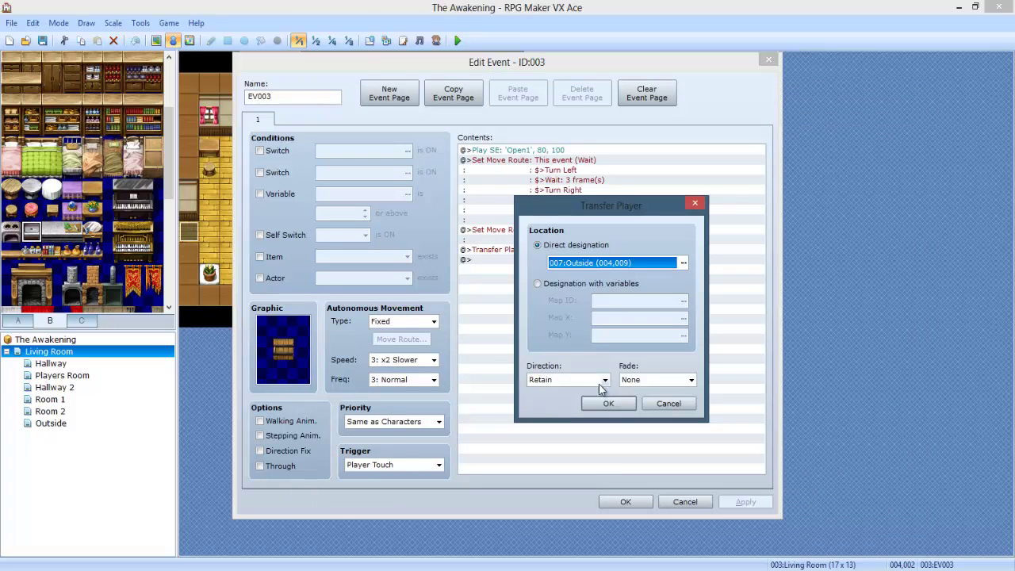
left_click(627, 401)
left_click(615, 498)
- In the Living Room's south exit event, set the fade of the transfer to Hallway 2 to None
double_click(370, 297)
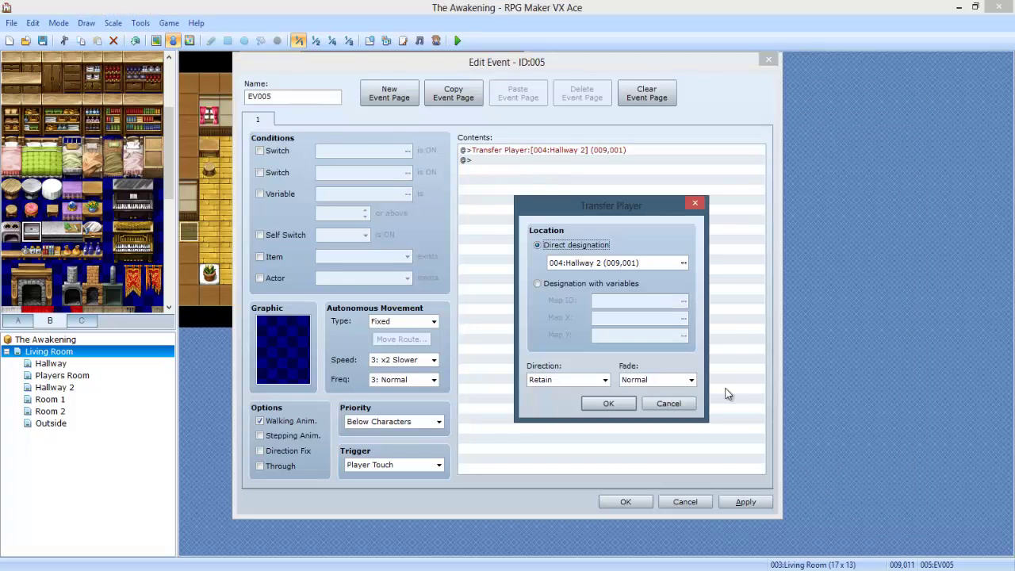
left_click(657, 380)
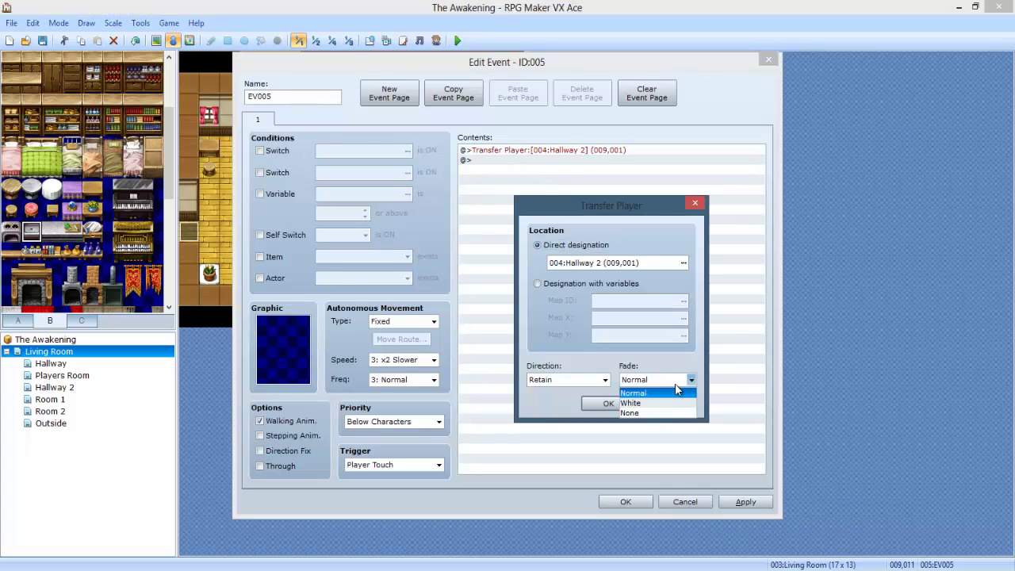
left_click(651, 411)
left_click(609, 404)
left_click(625, 501)
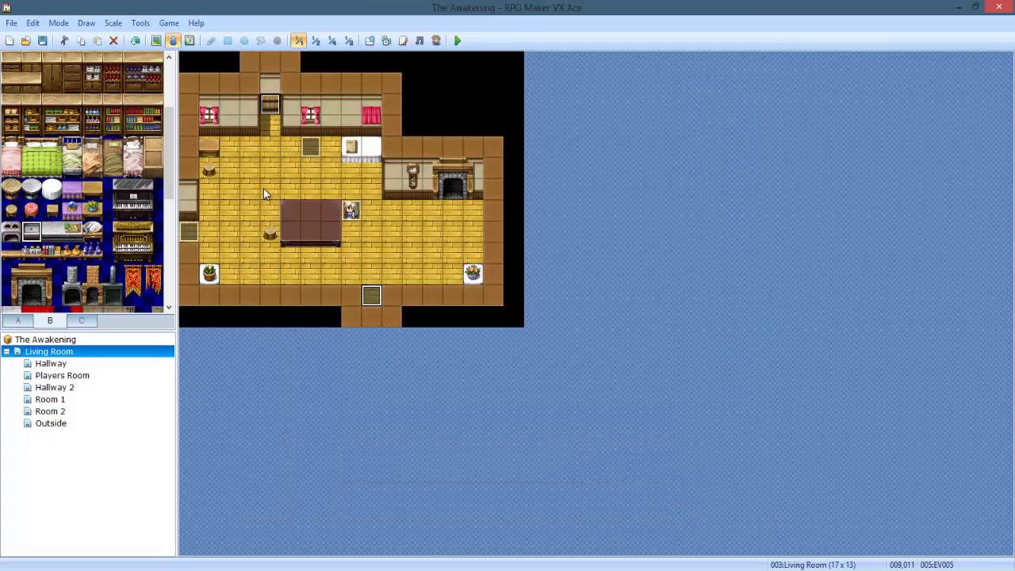
- In the Living Room's west exit event, delete the Move sound effect and set the Hallway transfer's fade to None
double_click(189, 232)
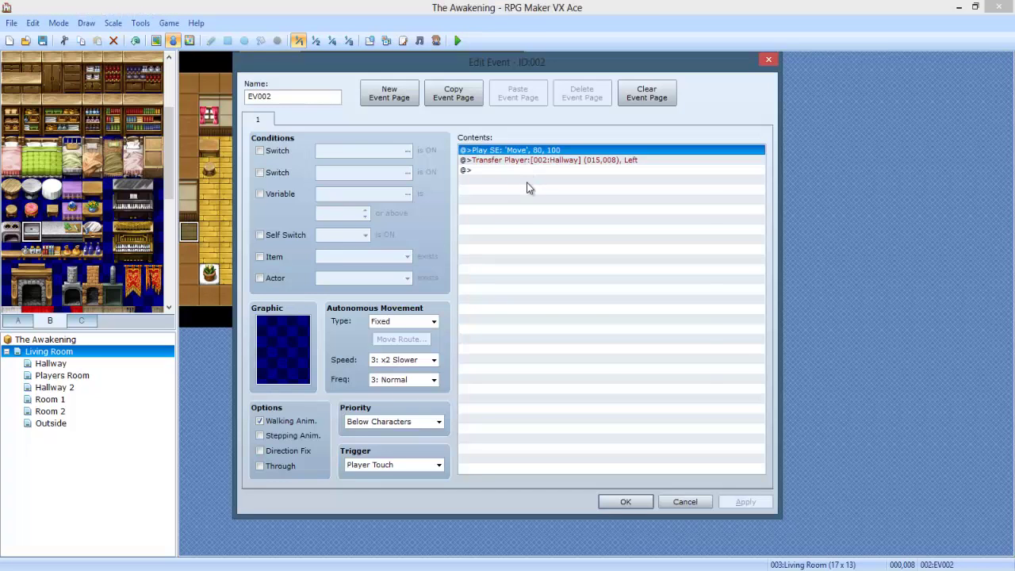
key("Delete")
key("Return")
left_click(657, 380)
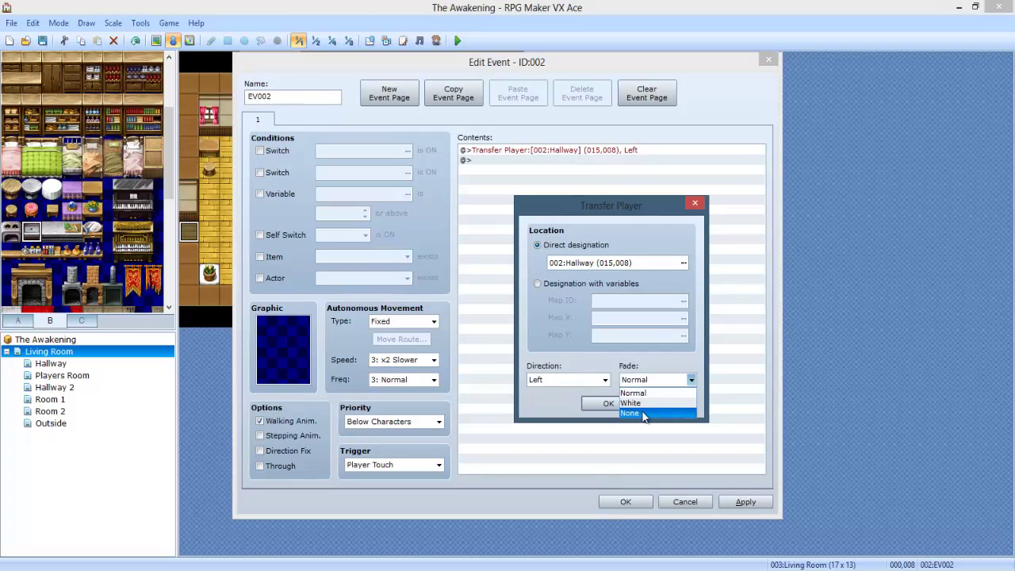
left_click(644, 414)
left_click(609, 404)
left_click(625, 502)
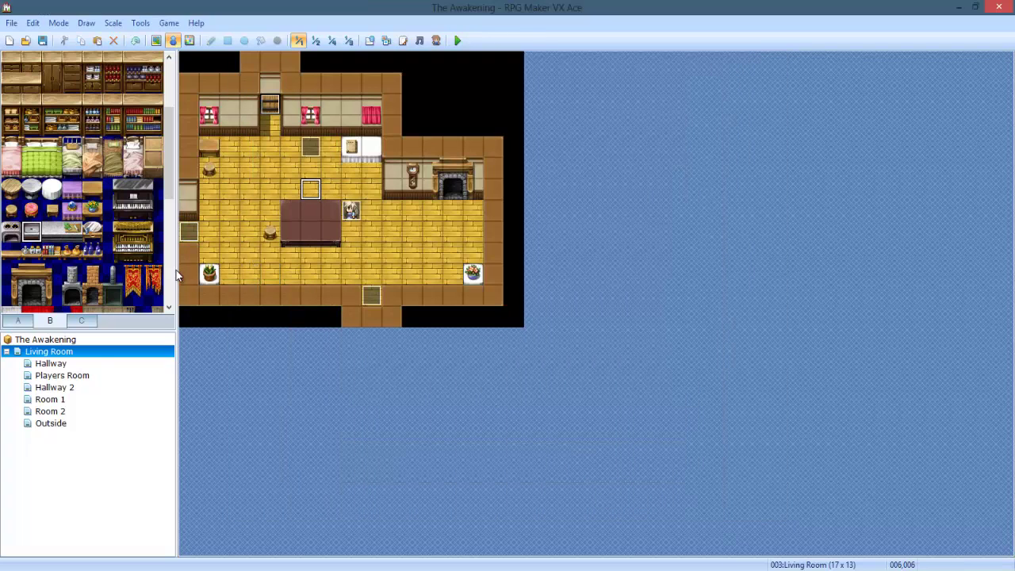
left_click(71, 364)
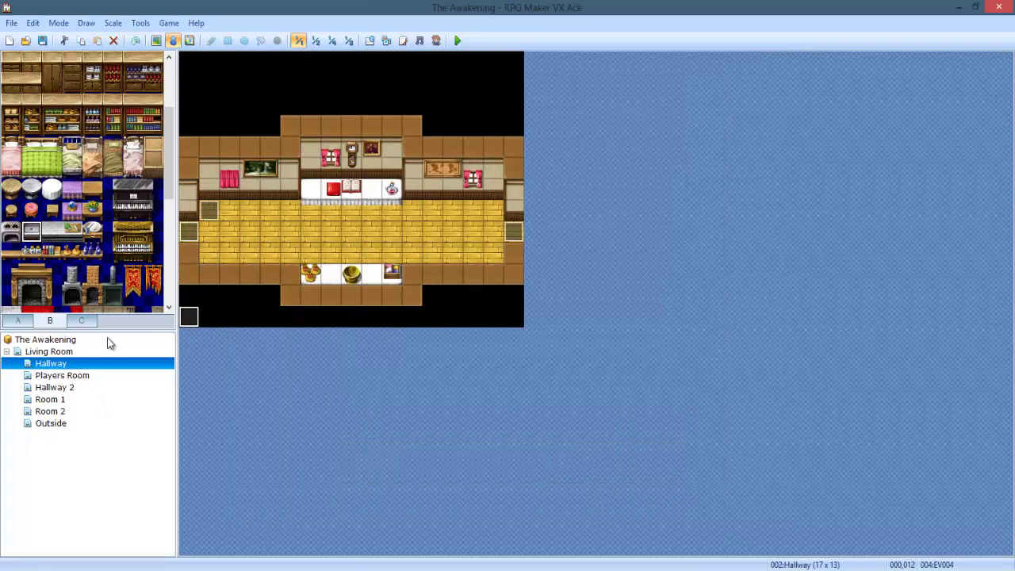
left_click(74, 375)
left_click(73, 387)
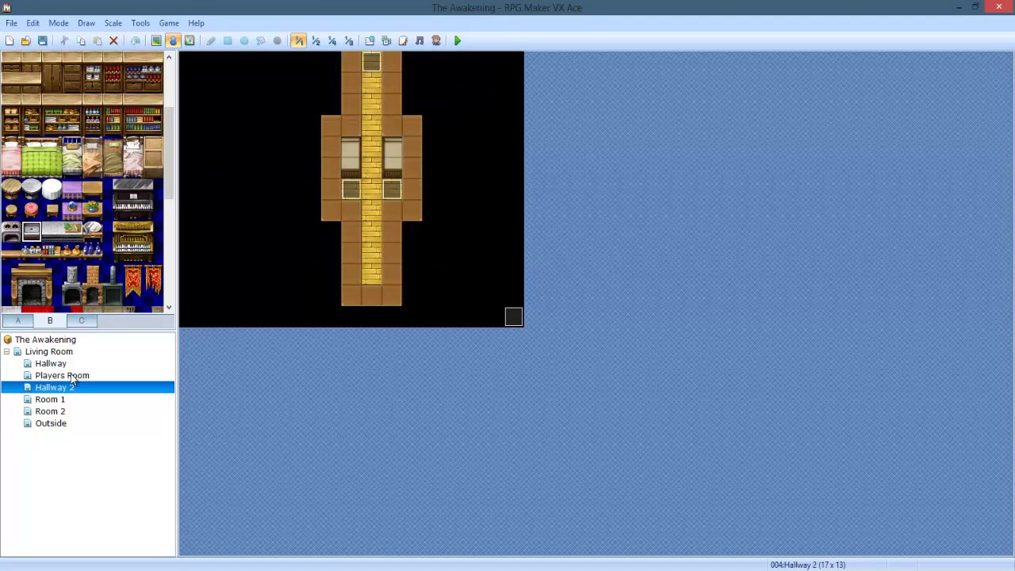
- In the Living Room's mini-map event, set the X position of the MARKER picture's Show Picture command to 90
left_click(59, 351)
double_click(268, 294)
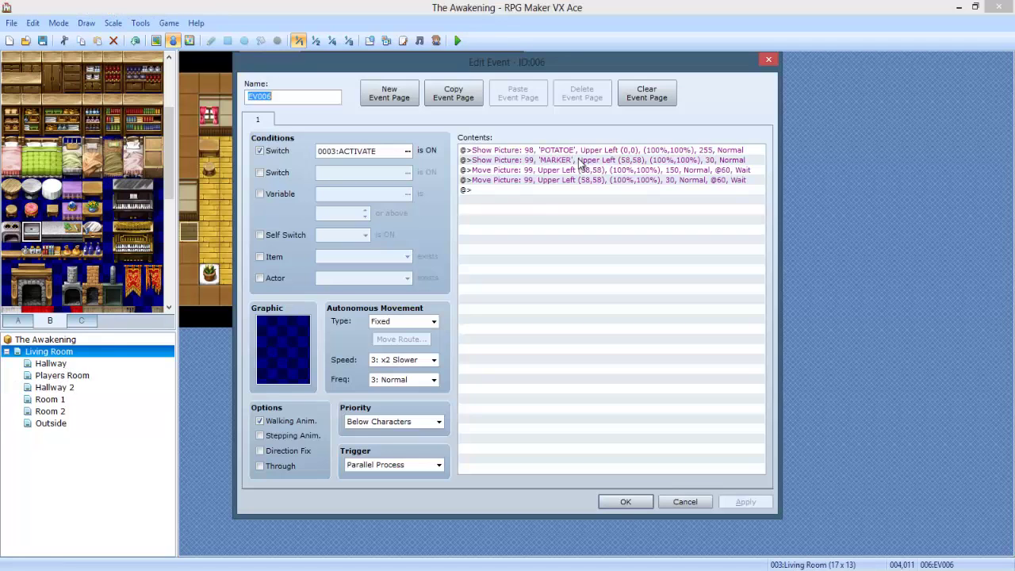
left_click(578, 151)
left_click(587, 159)
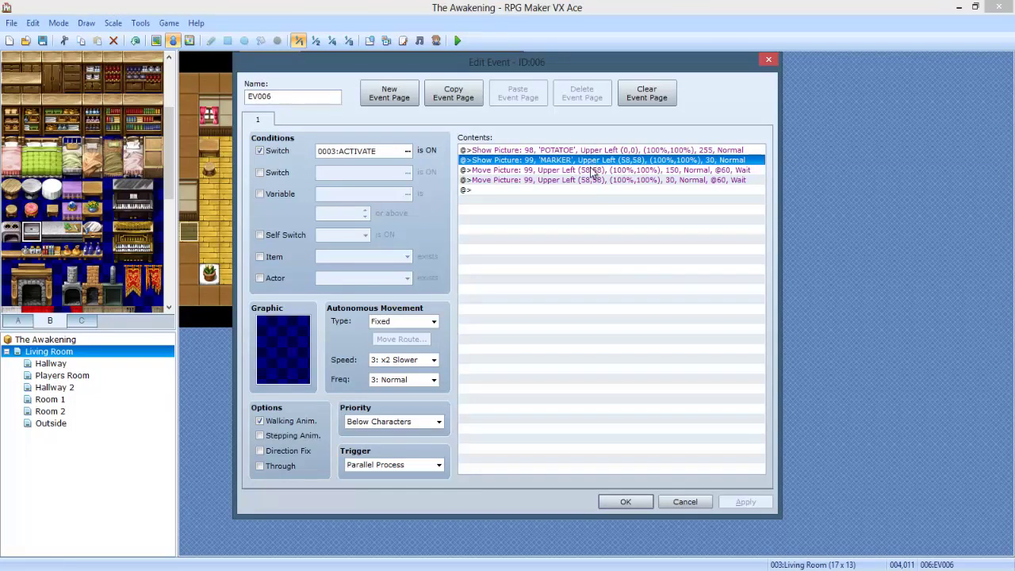
double_click(595, 161)
left_click(571, 314)
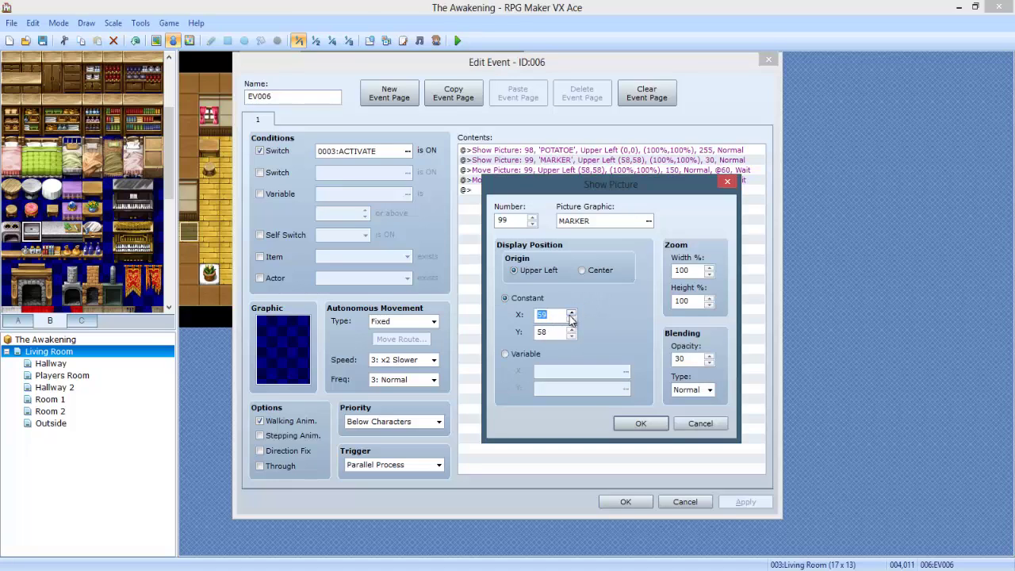
left_click(543, 316)
type("9")
left_click_drag(536, 315, 558, 342)
left_click(641, 422)
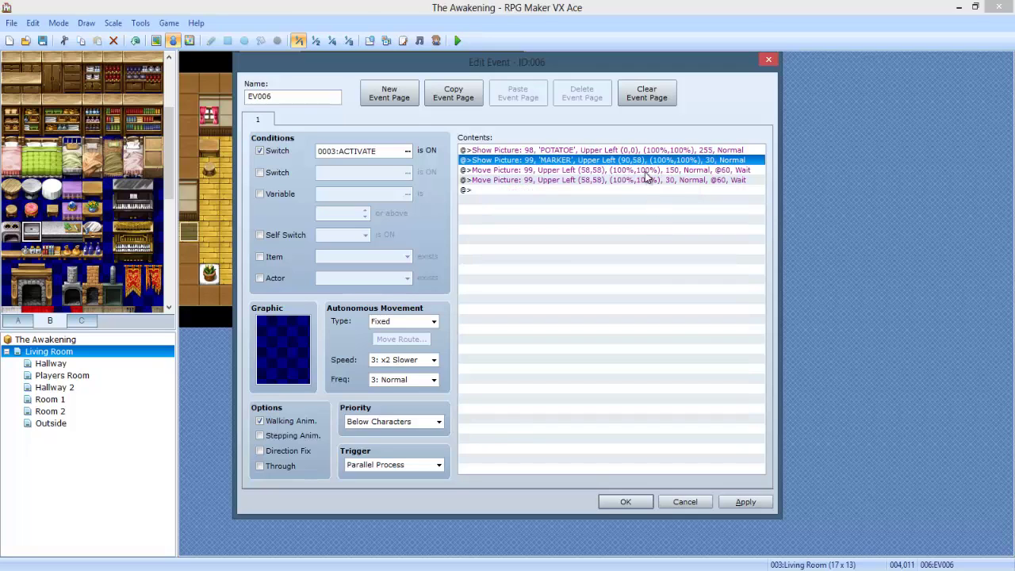
- Set X to 90 in both Move Picture commands of the Living Room's mini-map event and save the event
double_click(646, 170)
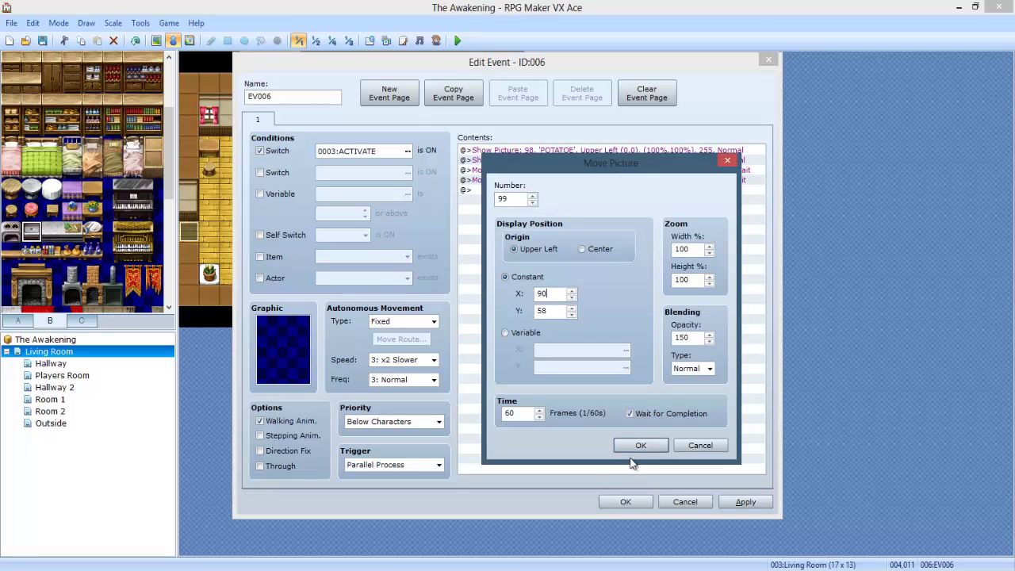
left_click(638, 445)
double_click(612, 180)
left_click_drag(555, 295, 509, 306)
type("90")
left_click(642, 445)
left_click(623, 501)
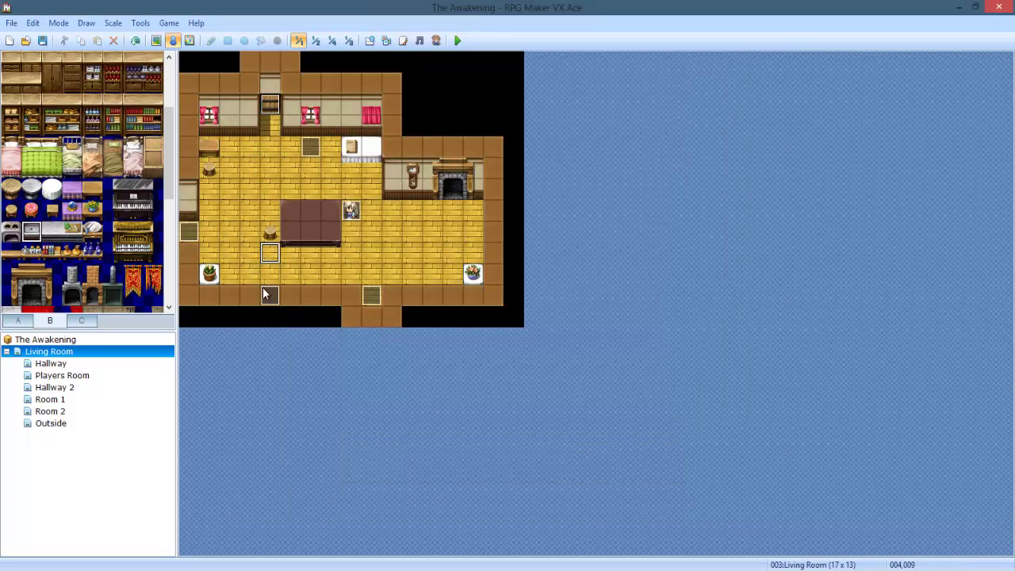
- Paste a copy of the Living Room's mini-map event into Hallway 2 at (000,012) and open it for editing
left_click(80, 365)
left_click(79, 376)
left_click(80, 387)
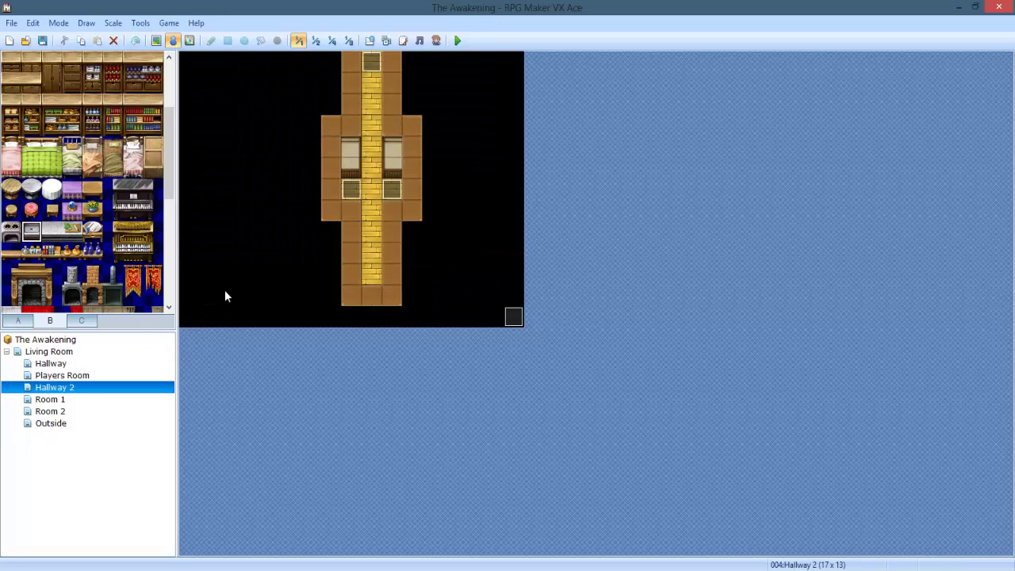
double_click(189, 317)
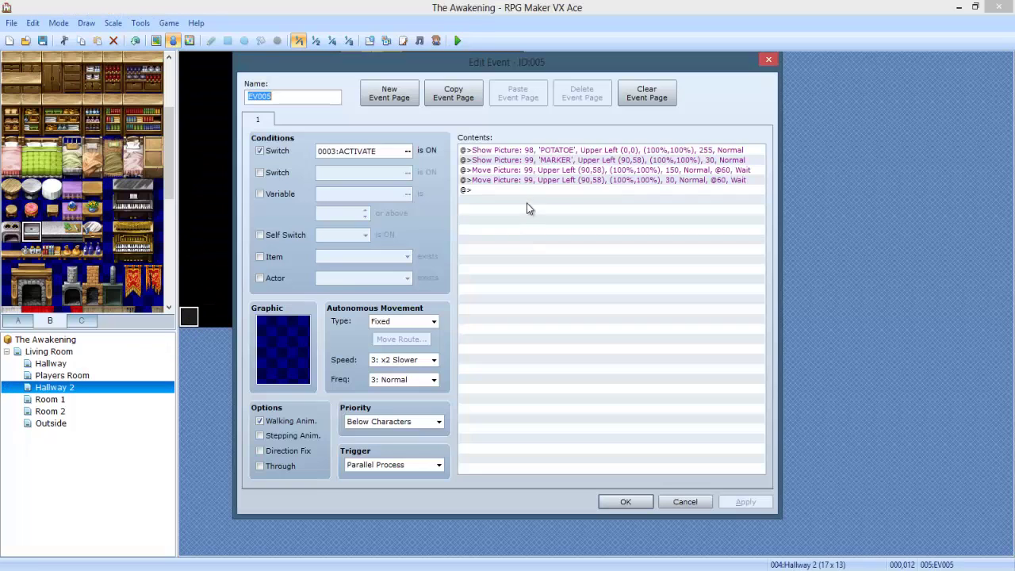
- In Hallway 2's mini-map event, set the Y position of the MARKER picture's Show Picture command to 90
left_click(555, 151)
key("Return")
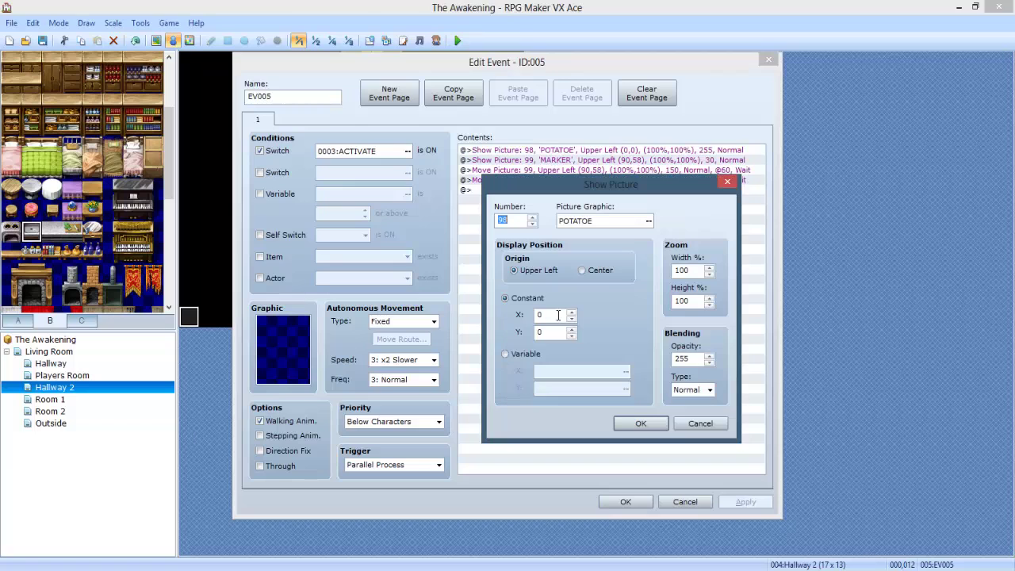
left_click(682, 425)
left_click(636, 159)
key("Return")
double_click(559, 331)
key("BackSpace")
type("90")
left_click(640, 422)
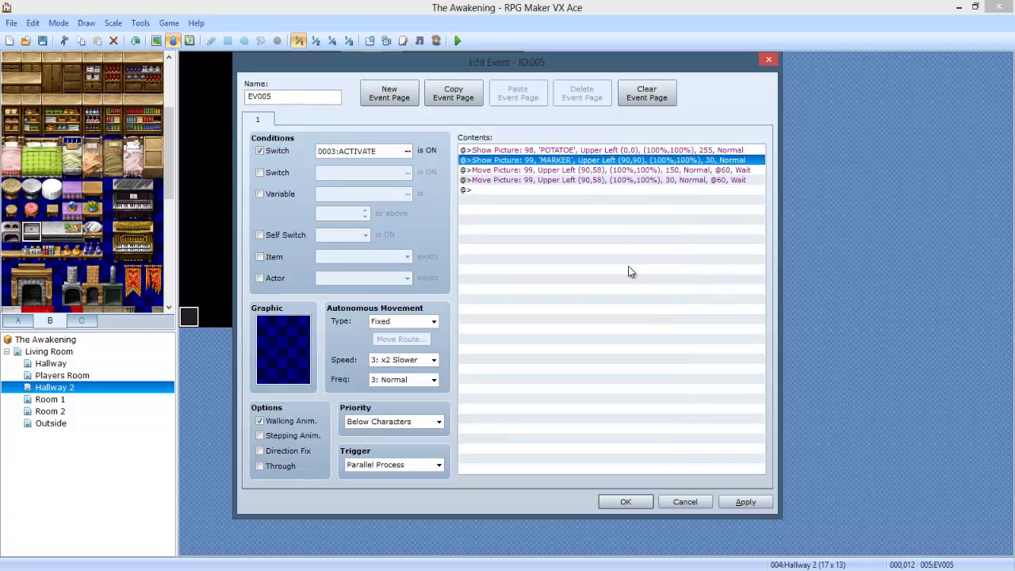
- Set Y to 90 in both Move Picture commands of Hallway 2's mini-map event and save the event
double_click(616, 170)
left_click(642, 445)
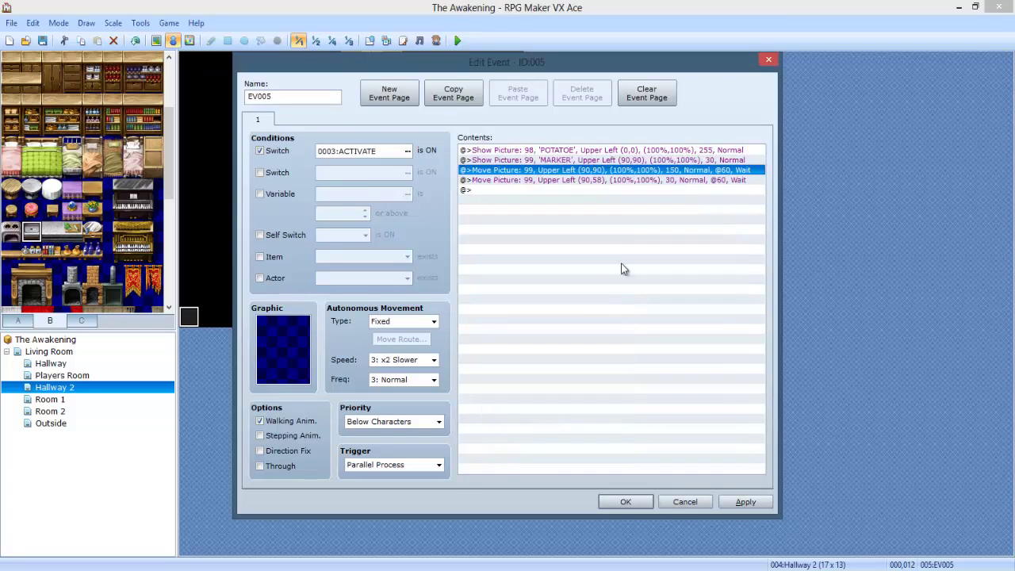
double_click(623, 181)
double_click(546, 311)
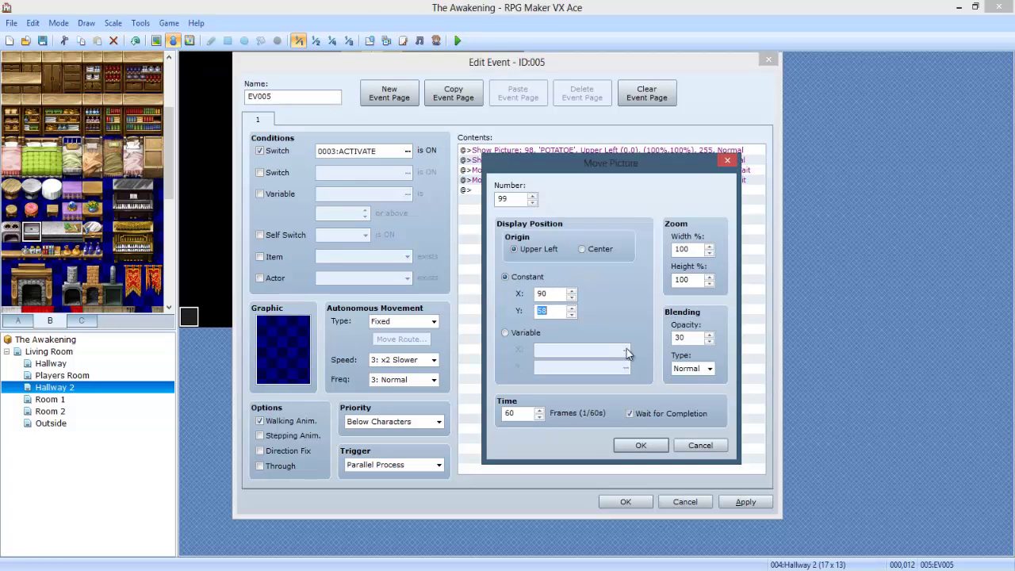
left_click(636, 446)
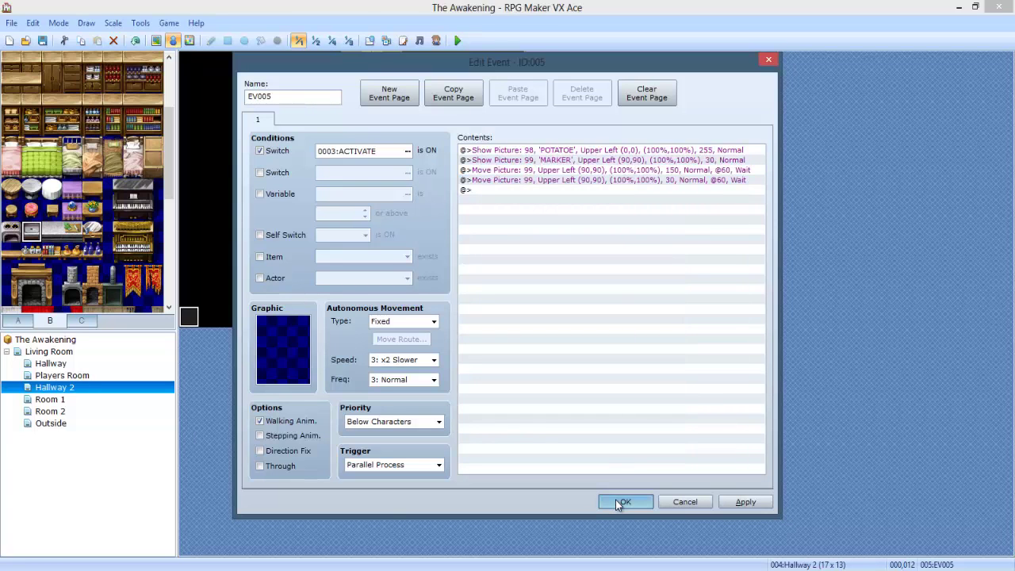
left_click(618, 502)
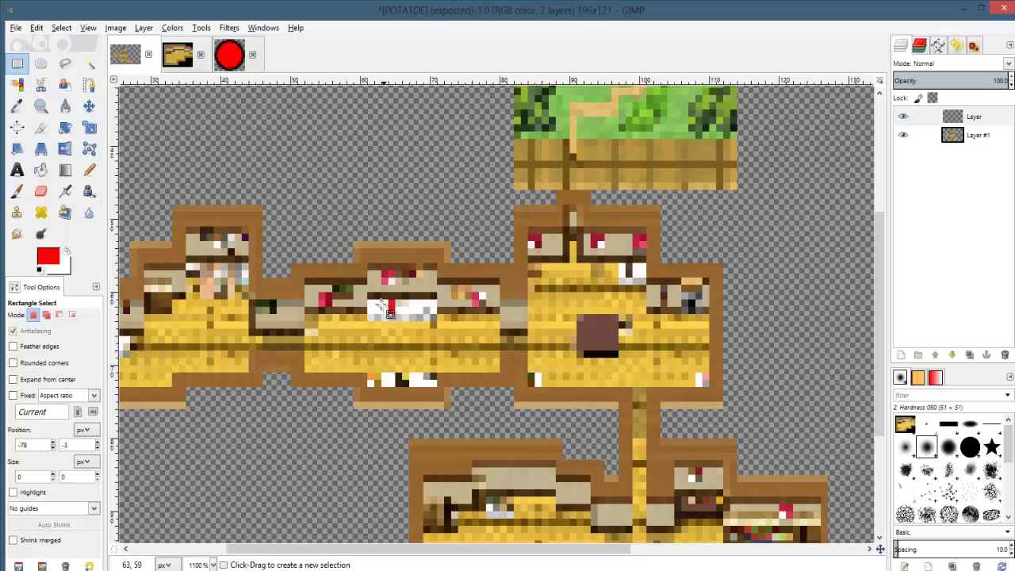
- Check the lower rooms on the mini-map in GIMP, and paste Hallway 2's mini-map event into Room 1 at (000,012) in RPG Maker
scroll(382, 303, "down", 5)
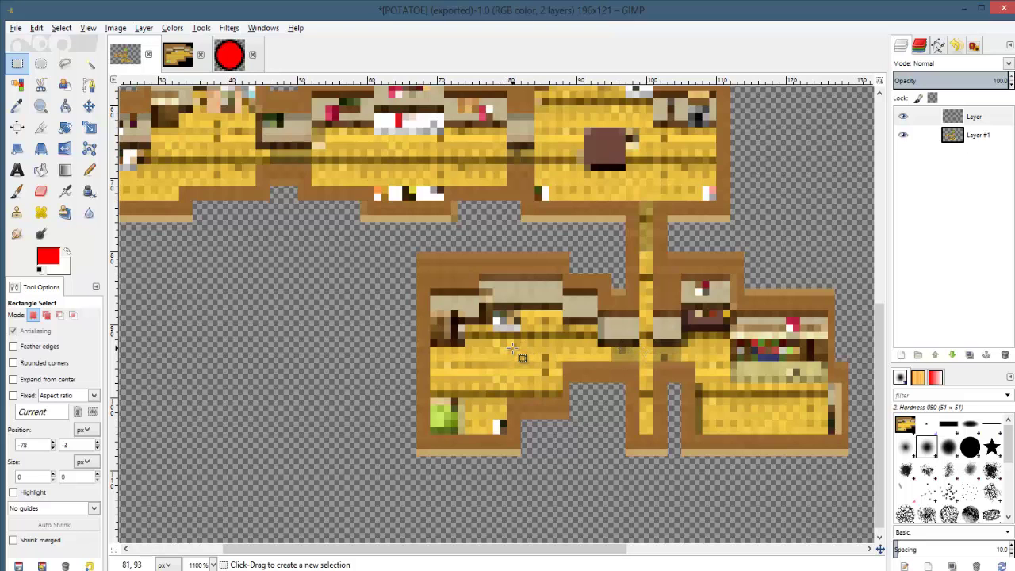
key("alt+Tab")
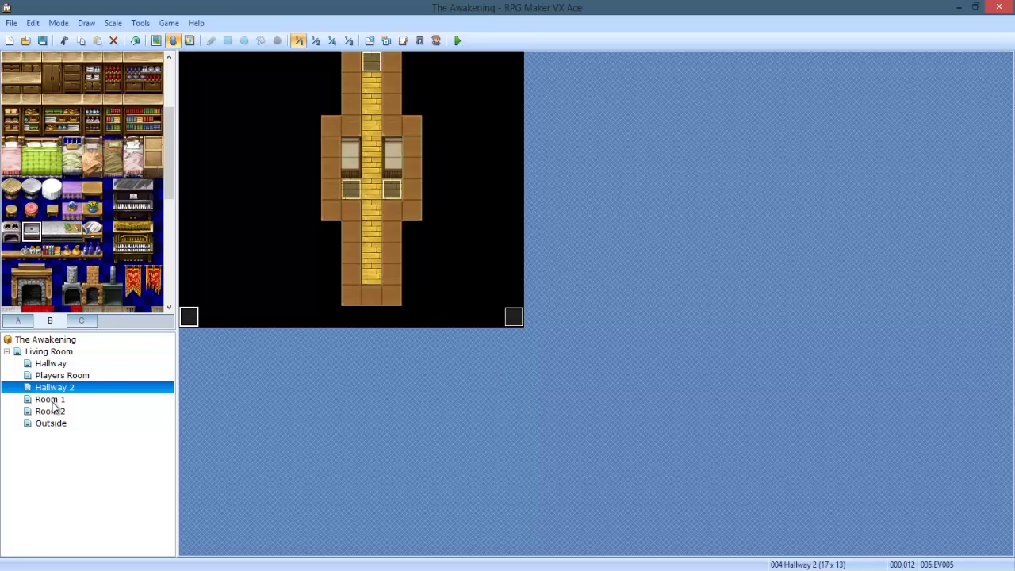
left_click(83, 400)
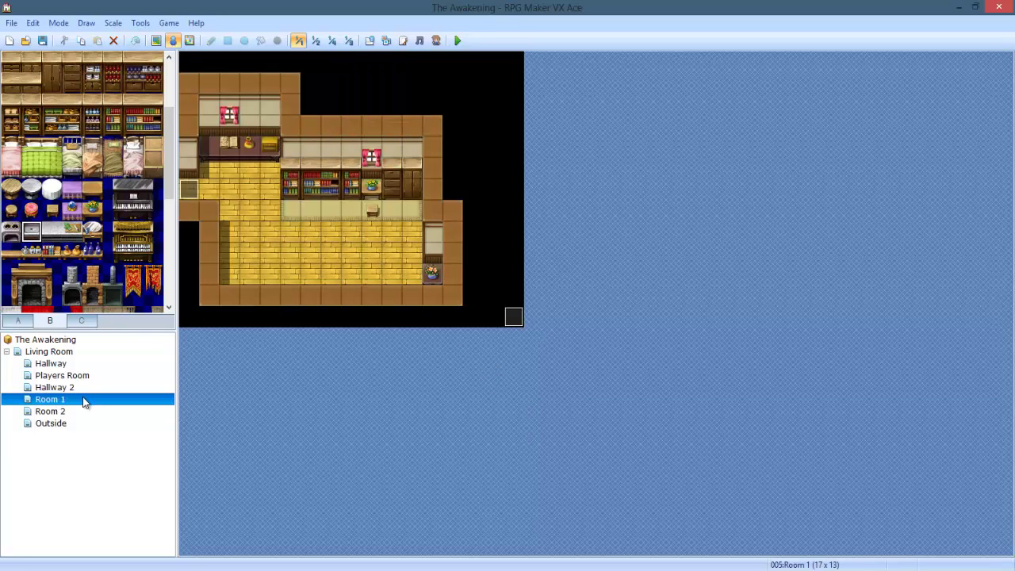
left_click(78, 388)
left_click(70, 399)
left_click(192, 320)
- In Room 1's mini-map event, set the X position of the MARKER picture's Show Picture command to 106
double_click(191, 320)
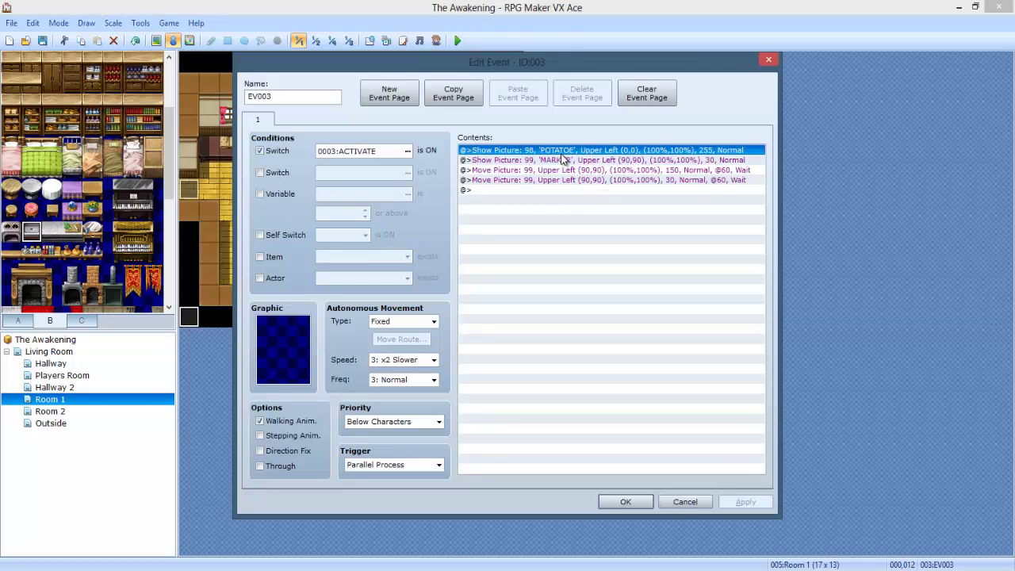
double_click(572, 161)
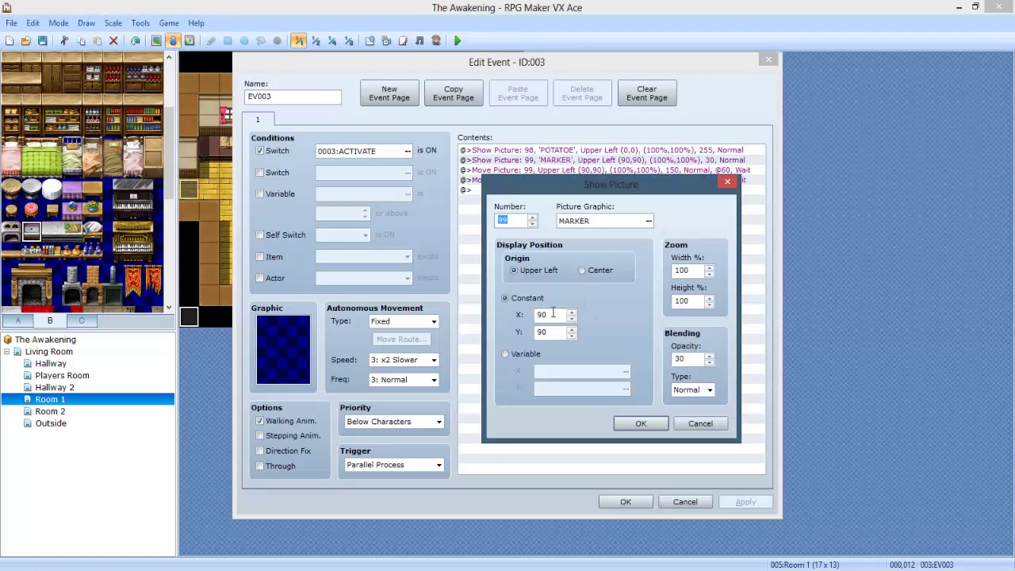
double_click(553, 314)
left_click(641, 423)
- Set X to 106 in both Move Picture commands of Room 1's mini-map event and save the event
left_click(597, 170)
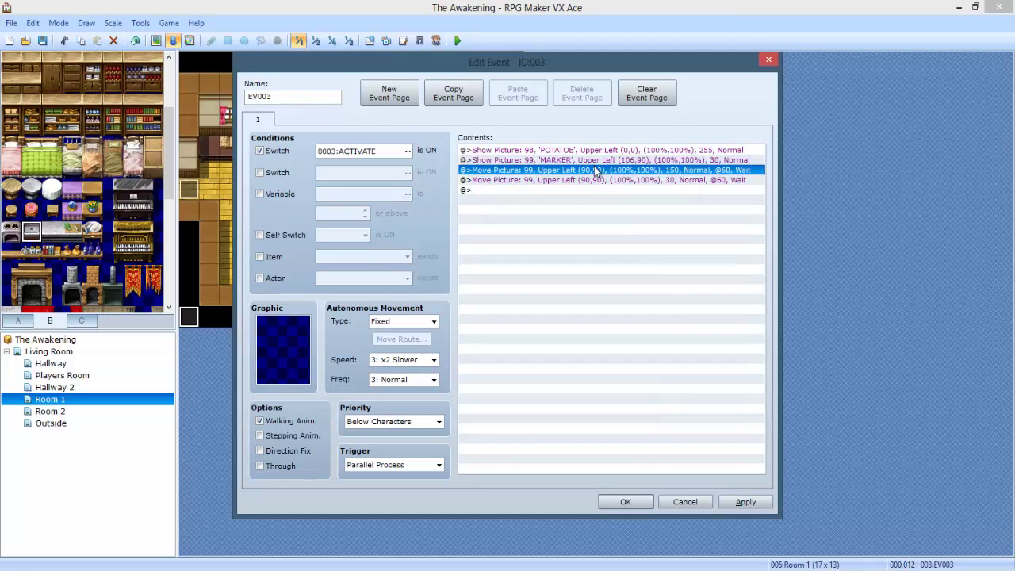
double_click(596, 169)
left_click(711, 502)
key("space")
left_click_drag(551, 293, 498, 292)
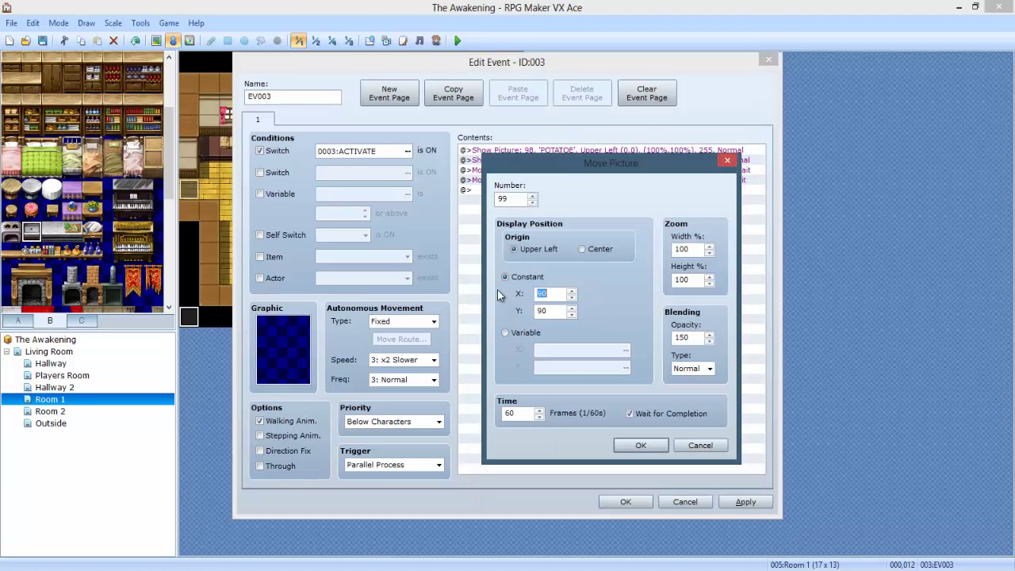
left_click(639, 446)
double_click(619, 180)
type("106")
double_click(553, 295)
type("106")
left_click_drag(591, 163, 736, 160)
left_click(678, 201)
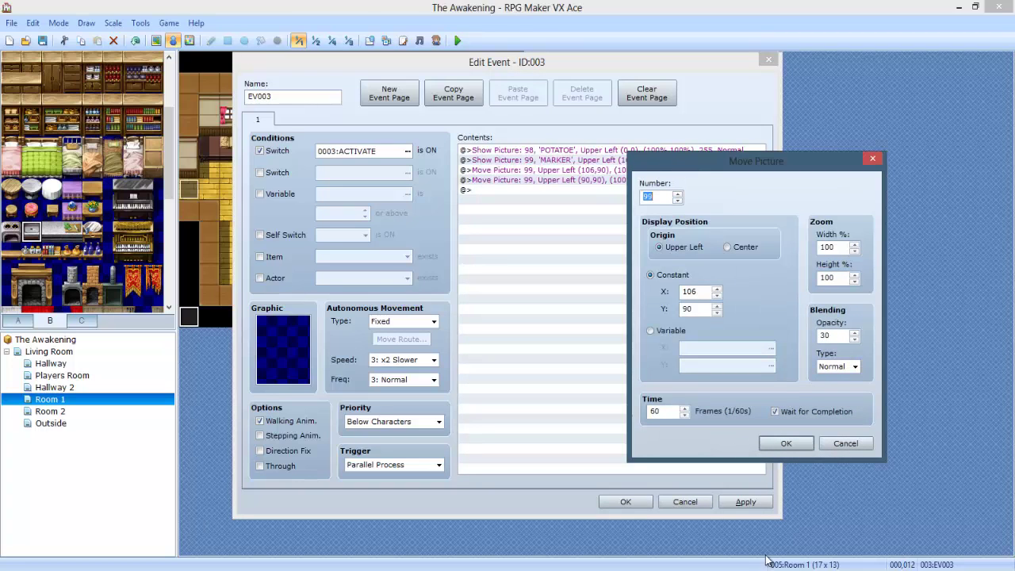
left_click(783, 444)
left_click(611, 503)
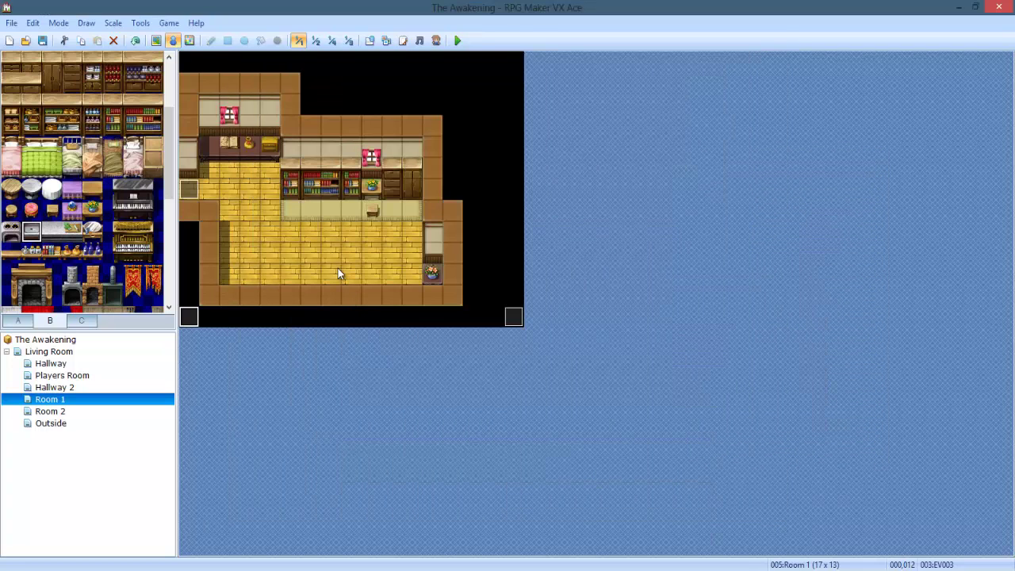
- Copy Room 1's mini-map event into Room 2 at (000,012) and open the copy for editing
left_click(84, 423)
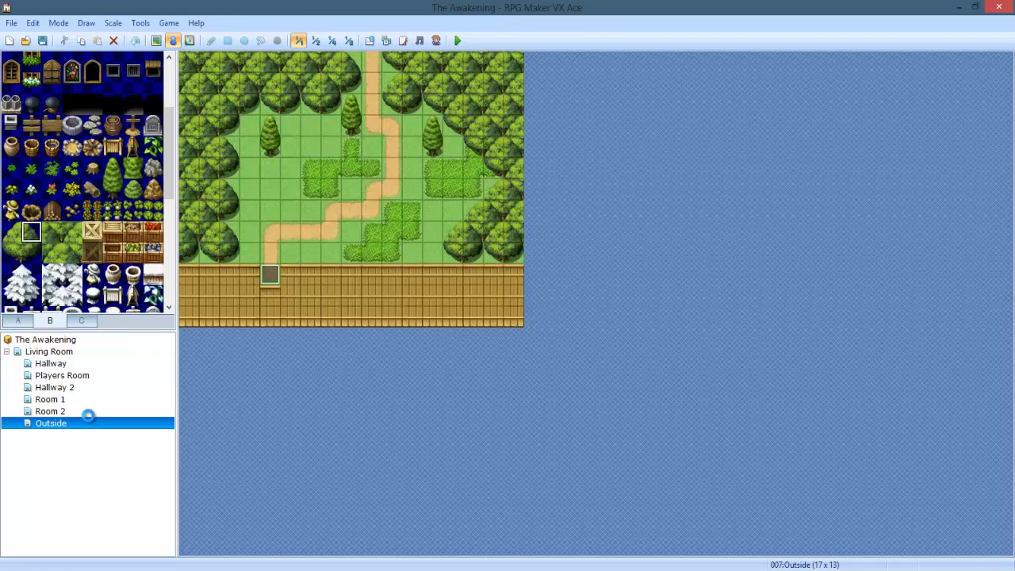
left_click(84, 411)
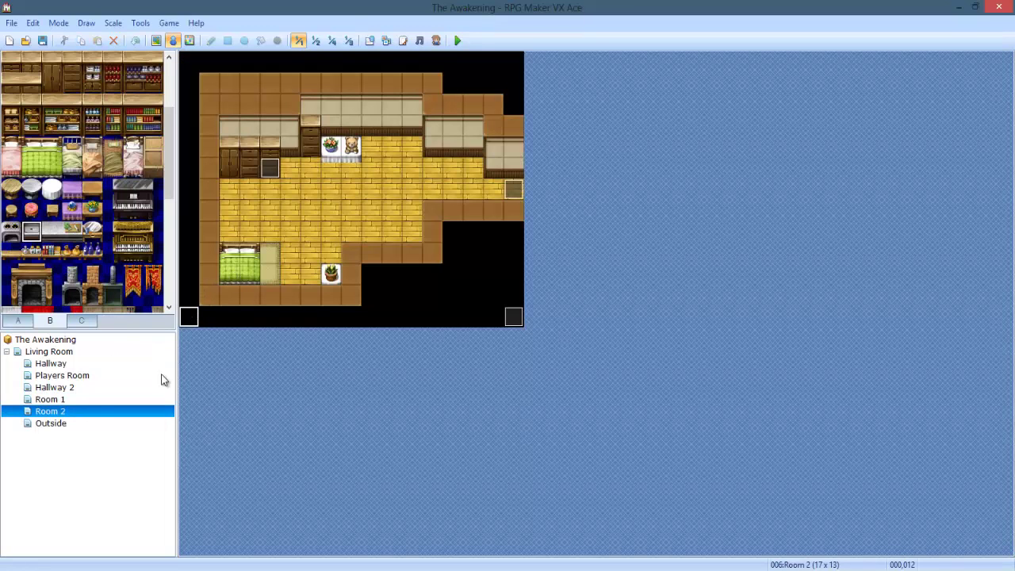
left_click(80, 399)
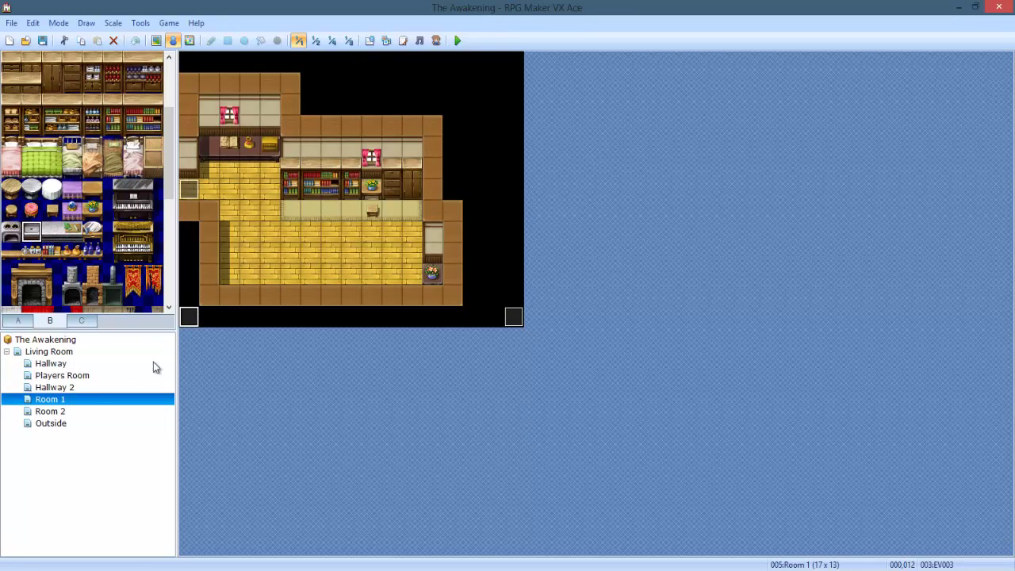
left_click(143, 410)
left_click(189, 318)
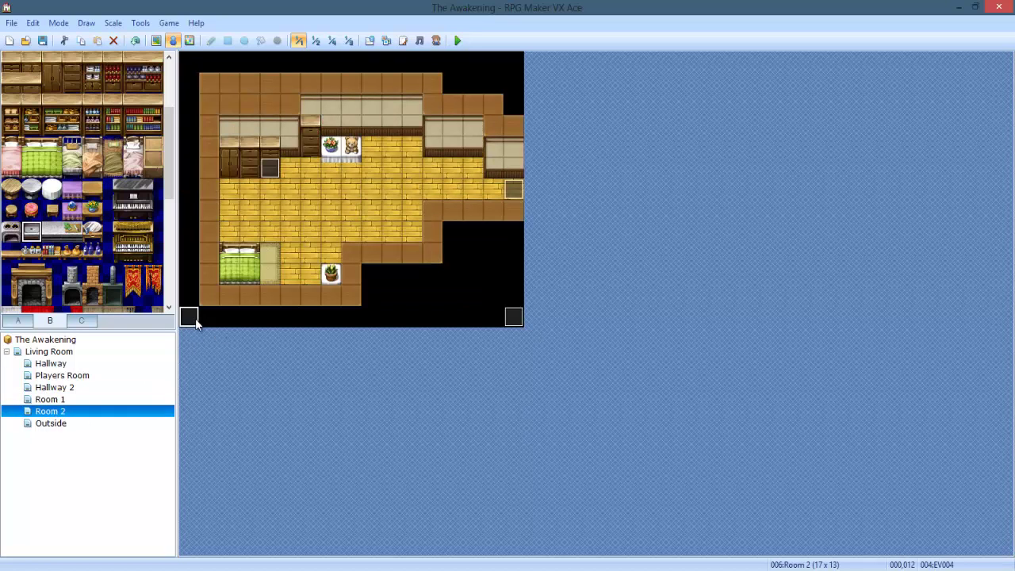
double_click(189, 319)
- Calculate 90 - 16 in Calculator and set the X position of Room 2's MARKER Show Picture command to 74
double_click(537, 160)
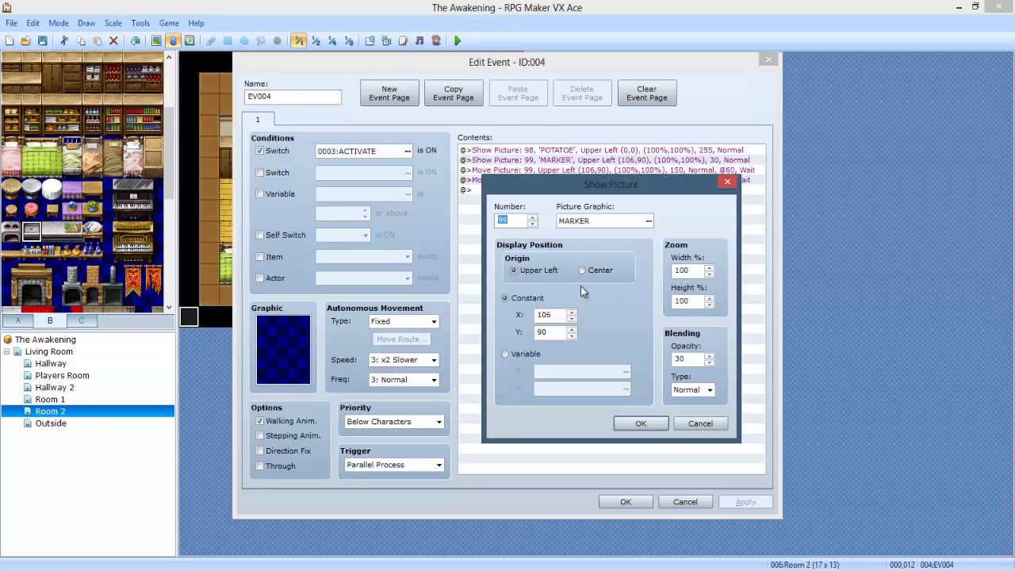
double_click(560, 314)
type("90")
key("super")
type("calcula")
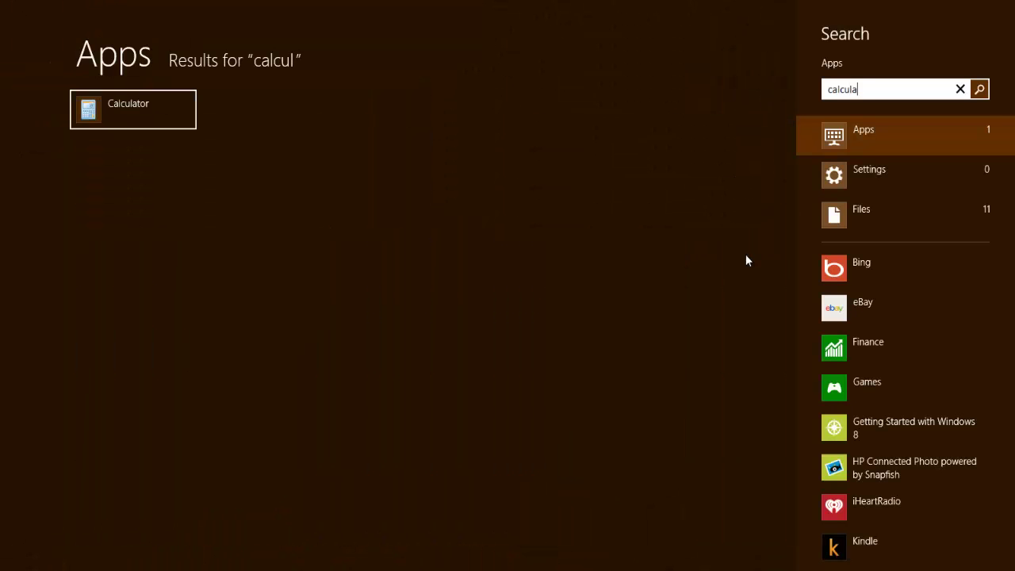
type("tor98-1")
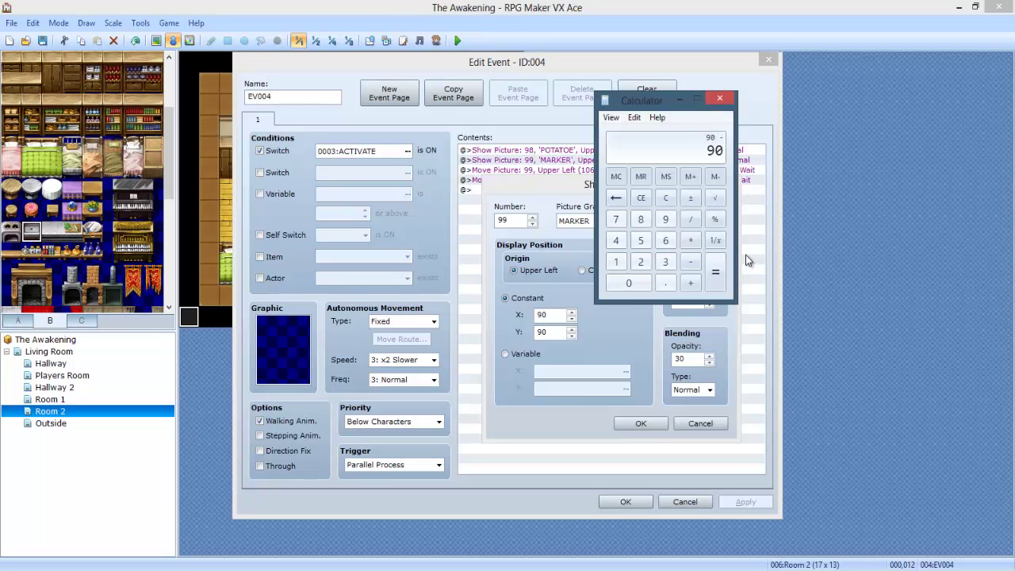
type("6")
key("Return")
left_click(544, 316)
double_click(546, 314)
type("74")
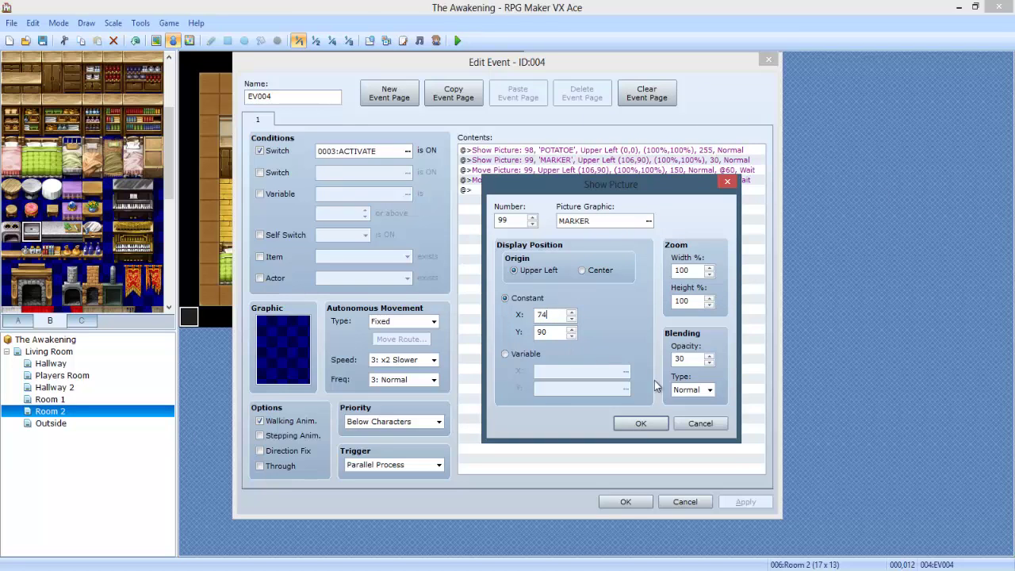
left_click(641, 422)
- Set X to 74 in both Move Picture commands of Room 2's mini-map event and save the event
double_click(549, 169)
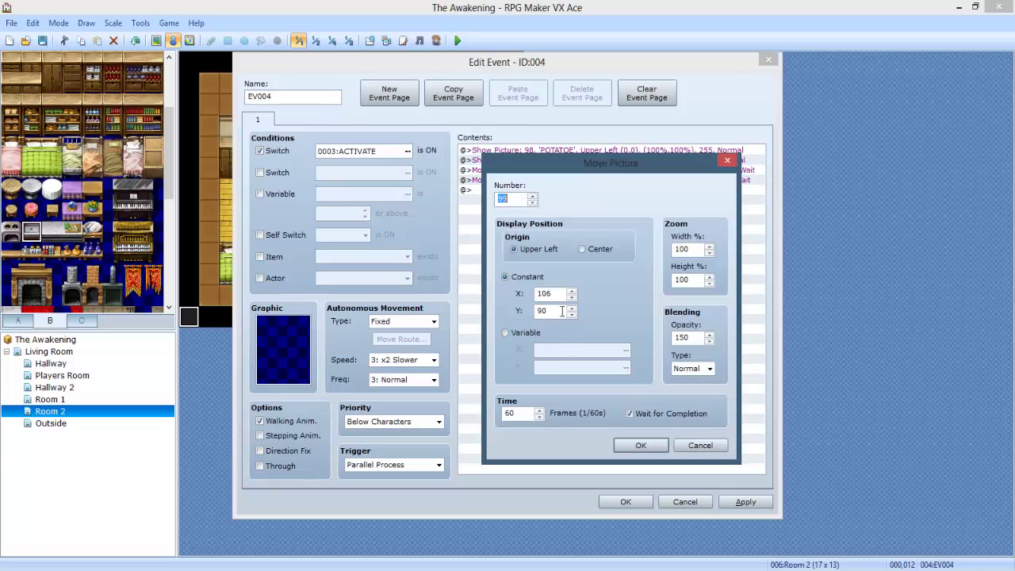
type("74")
left_click(641, 445)
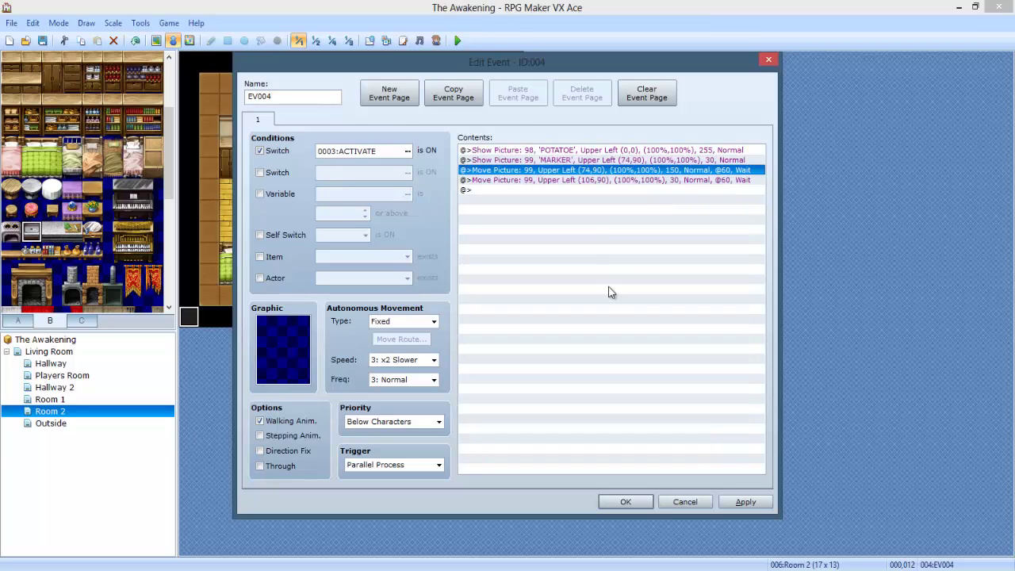
left_click(600, 191)
double_click(600, 180)
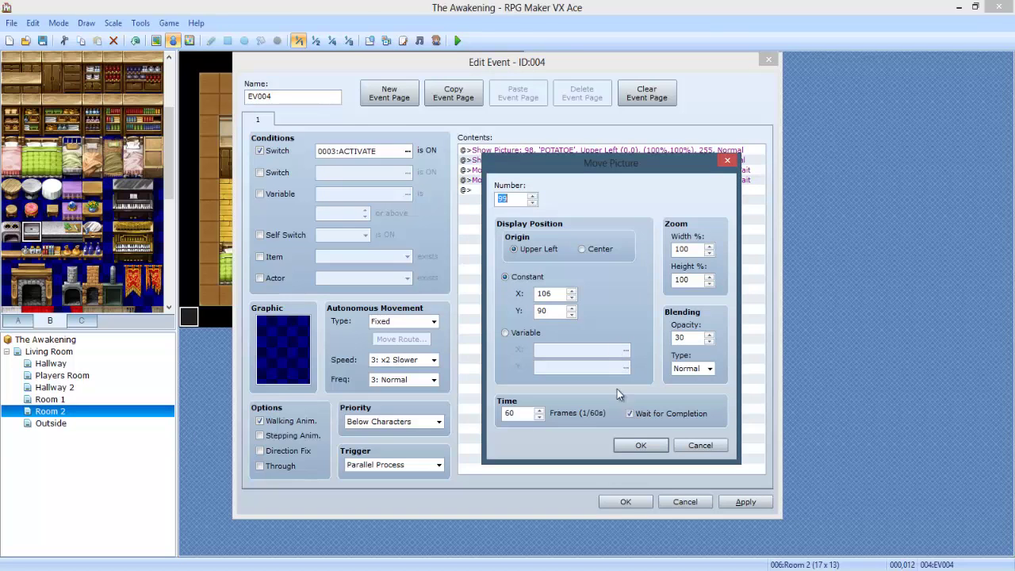
double_click(555, 294)
type("74")
left_click(641, 445)
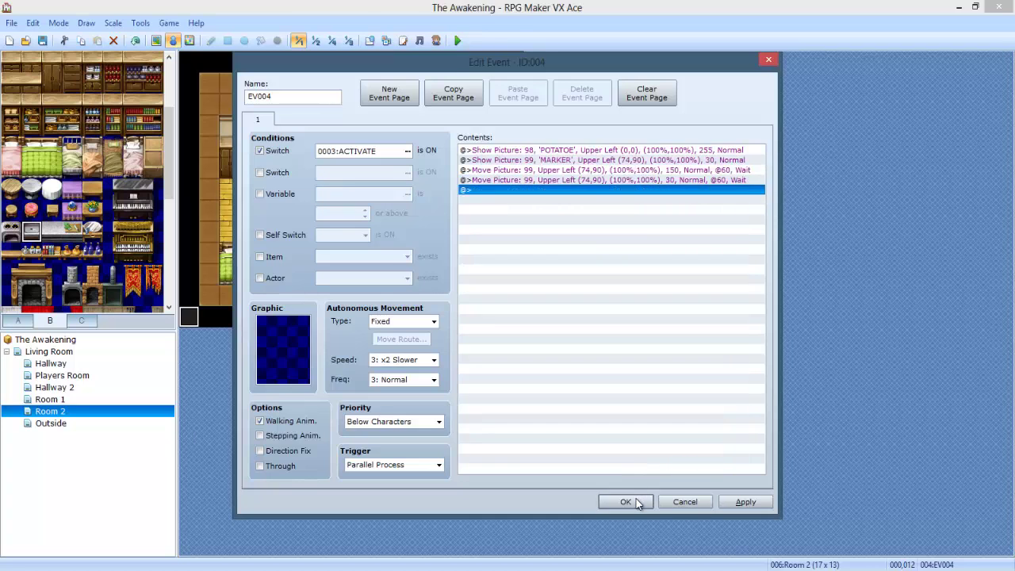
left_click(637, 502)
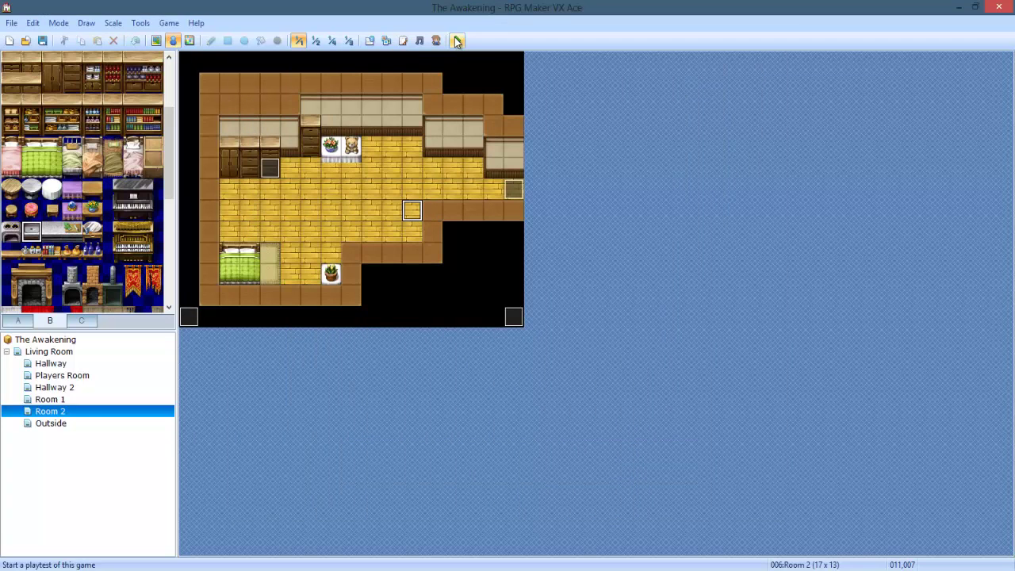
- Copy the Living Room's mini-map event into the Outside map at (000,012) and open the copy for editing
left_click(40, 423)
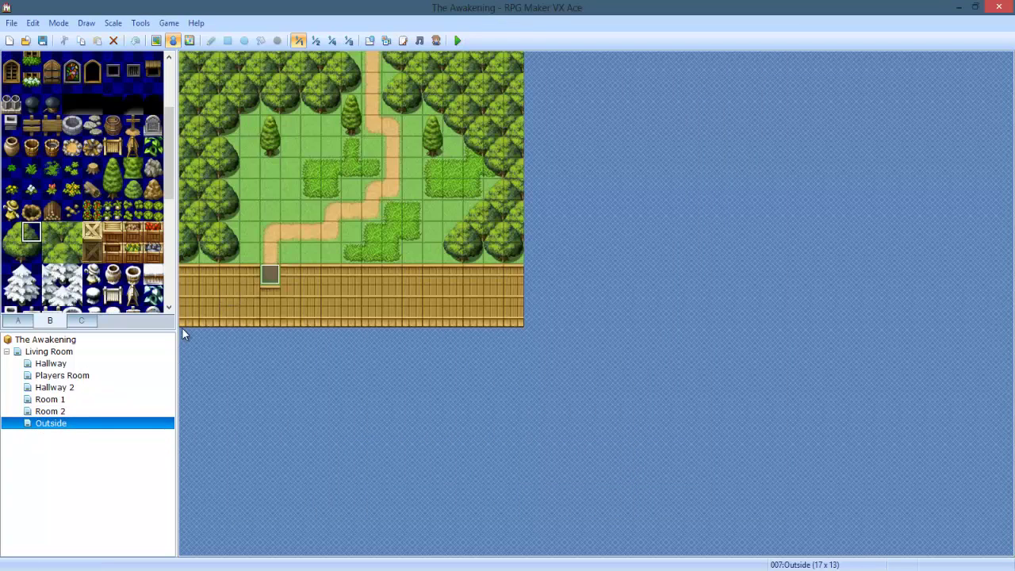
left_click(101, 410)
left_click(82, 419)
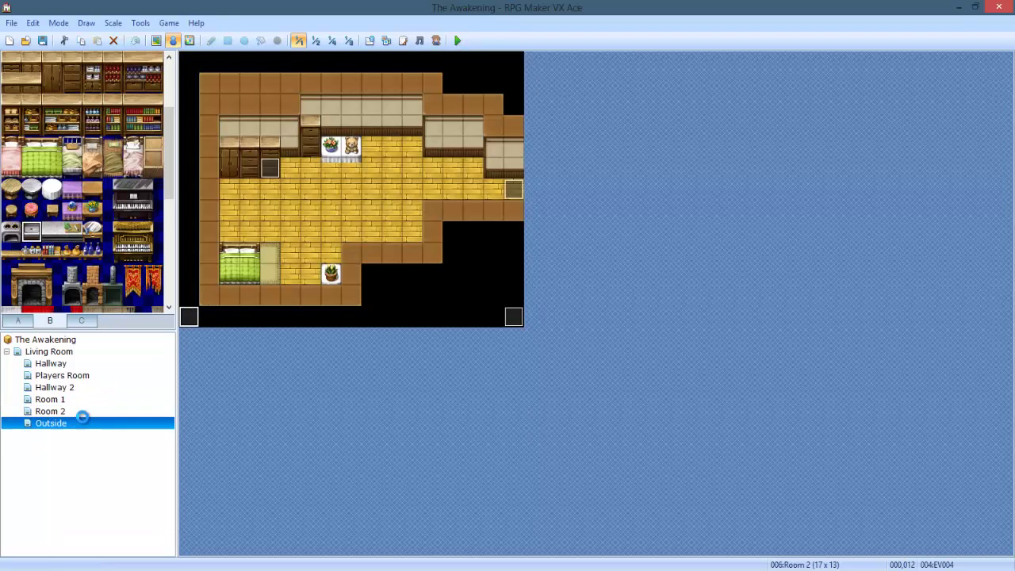
left_click(49, 351)
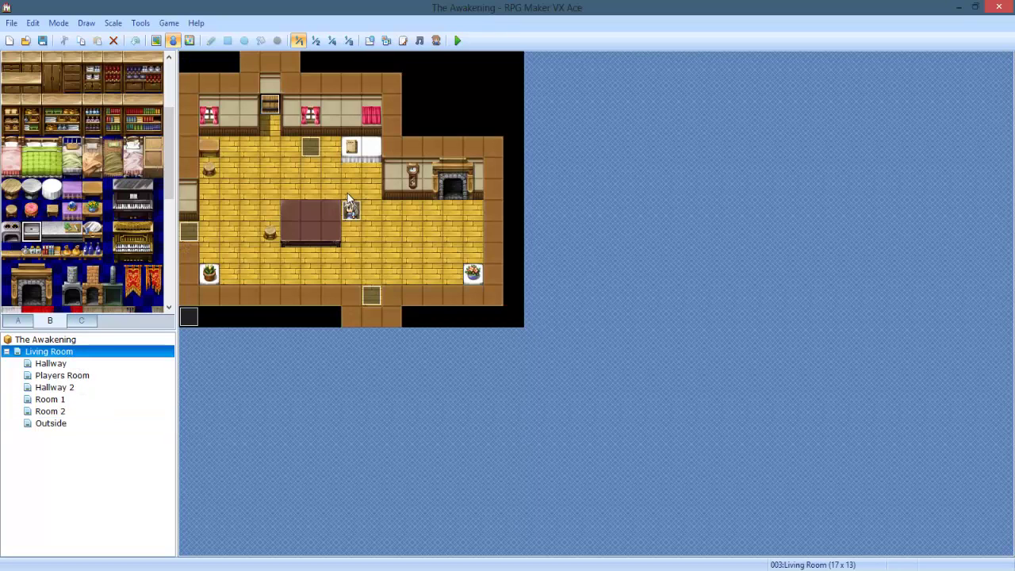
left_click(331, 189)
left_click(83, 421)
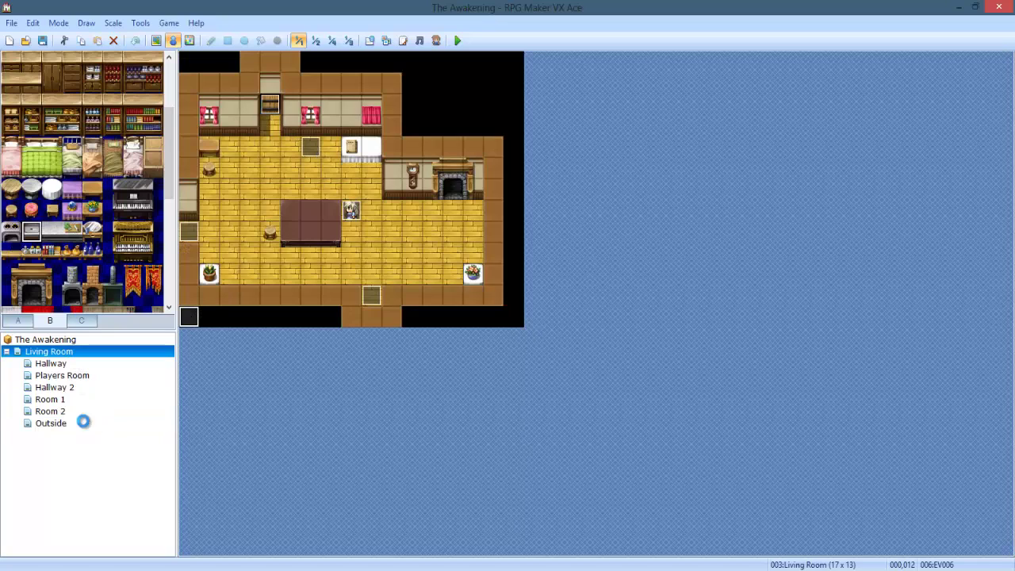
double_click(190, 318)
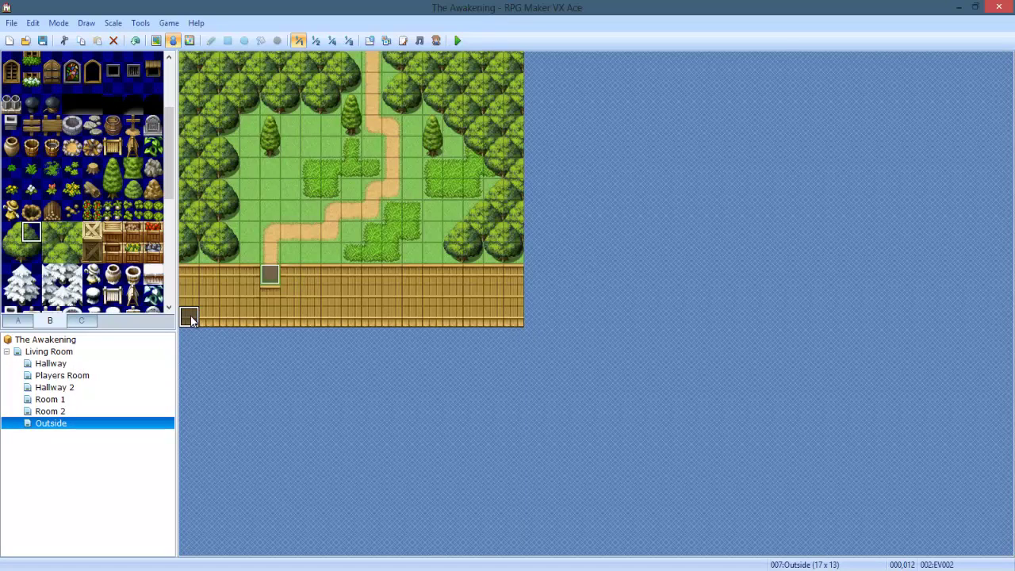
- In Outside's mini-map event, set the Y position of the MARKER picture's Show Picture command to 26
double_click(547, 160)
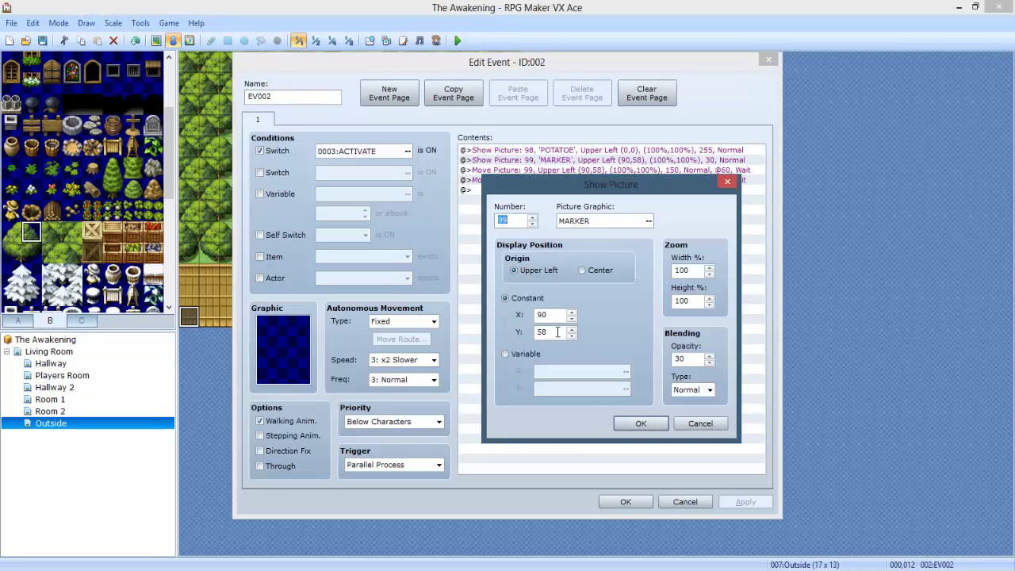
left_click(558, 332)
left_click(571, 335)
left_click(571, 336)
left_click(537, 333)
left_click(641, 423)
- Set Y to 26 in both Move Picture commands of Outside's mini-map event and save the event
double_click(615, 170)
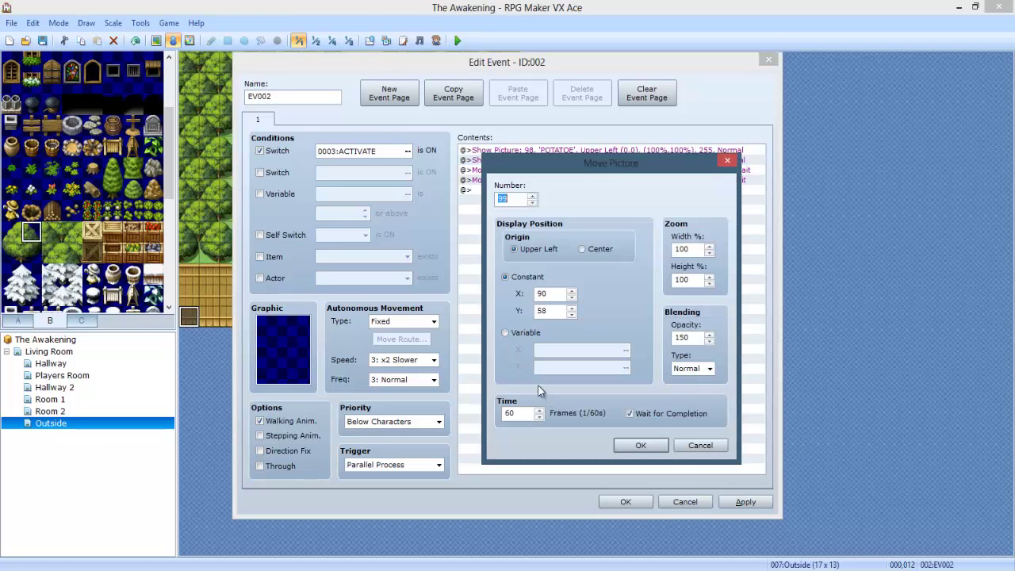
type("26")
mouse_move(550, 315)
left_mouse_down()
mouse_move(502, 312)
mouse_move(534, 312)
left_mouse_up()
left_click(639, 442)
double_click(608, 181)
type("26")
left_click(641, 445)
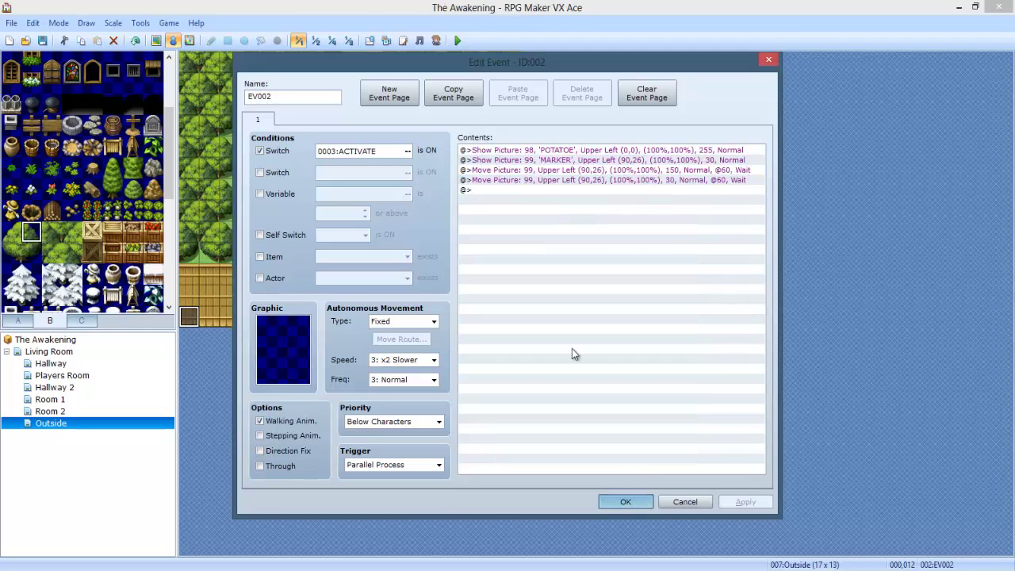
key("Return")
- Playtest the game by starting a new game and advancing through the opening dialogue in the player's bedroom
left_click(458, 41)
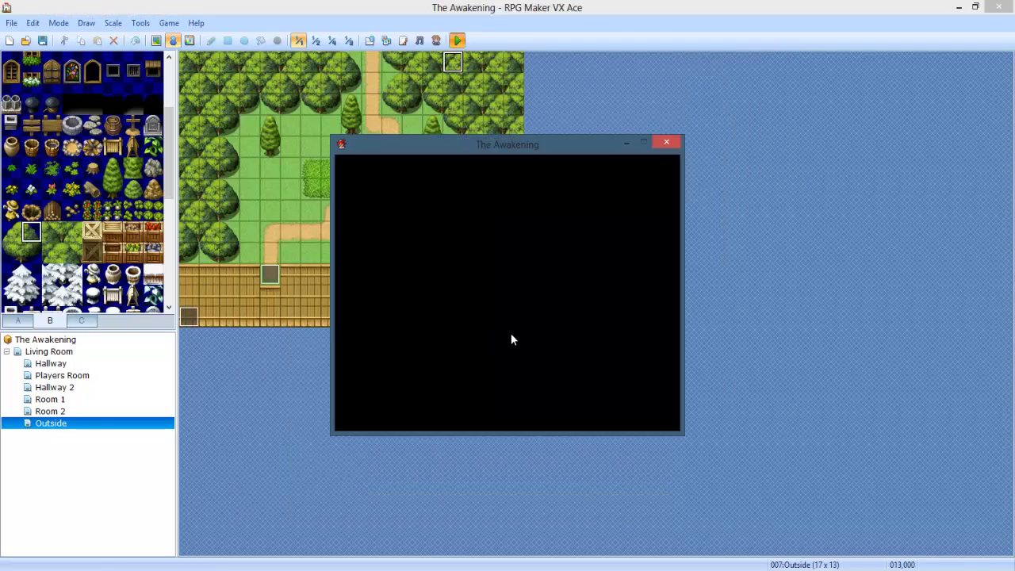
key("Up")
key("Return")
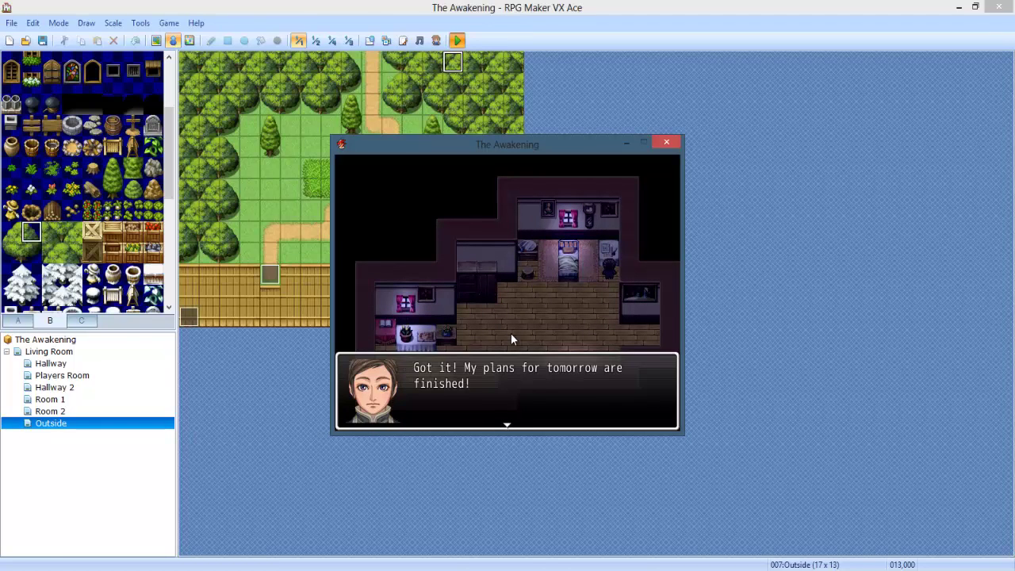
key("Return")
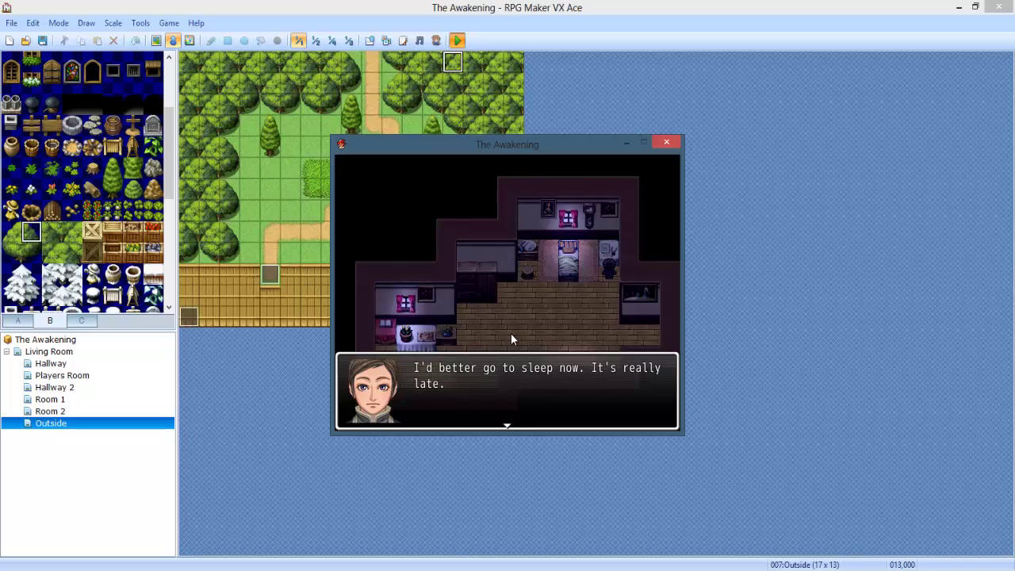
key("Return")
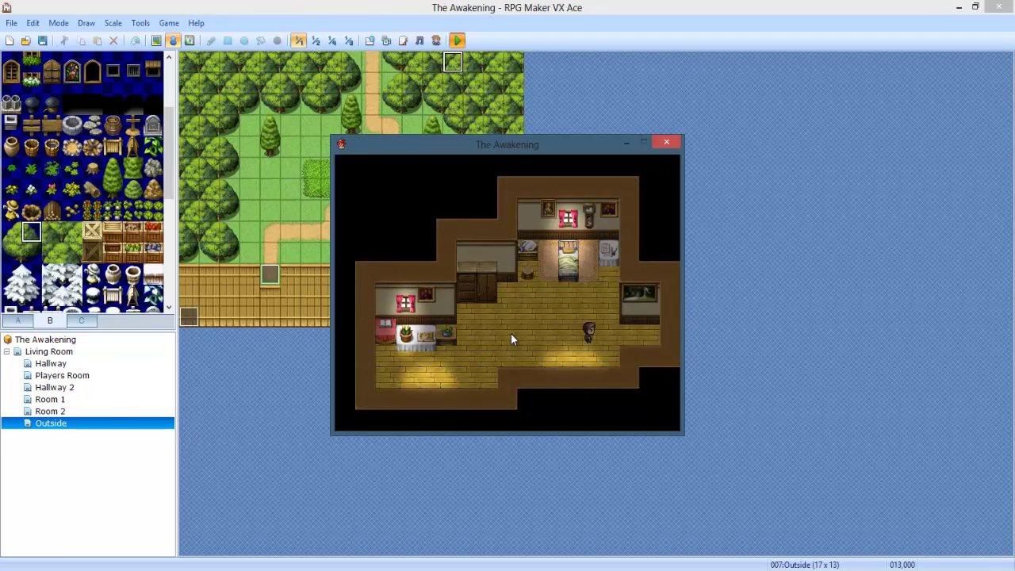
key("Return")
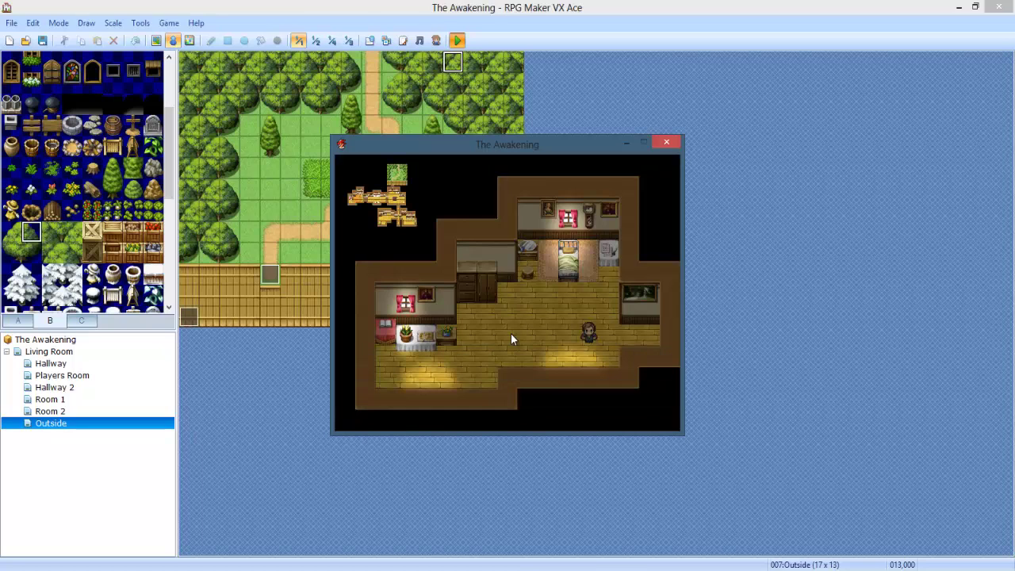
- In the playtest, read the note at the desk beside the bed and walk into the hallway to check the mini-map marker
key("Up")
key("Right")
key("Up")
key("Return")
key("Return")
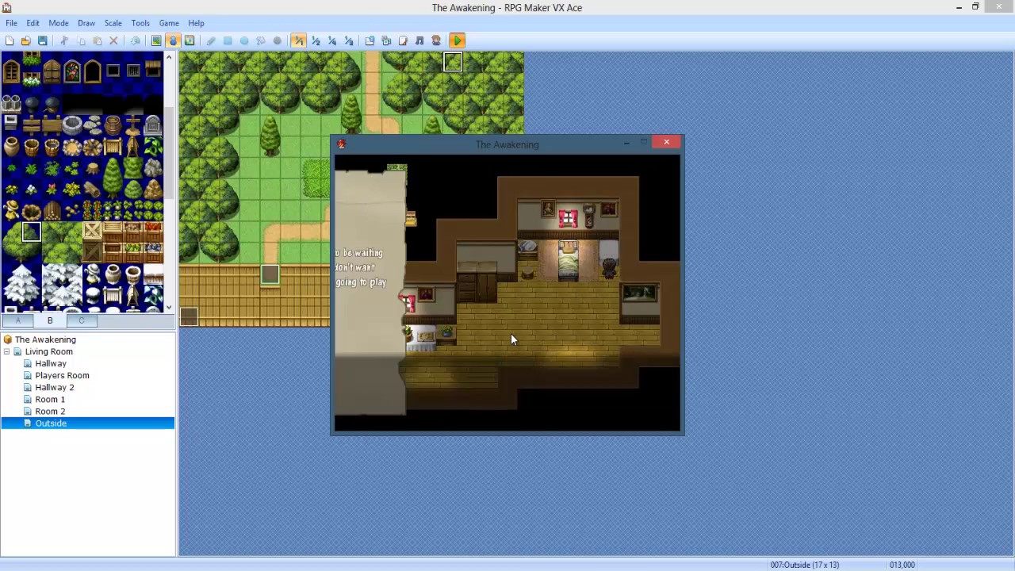
key("Return")
key("Down")
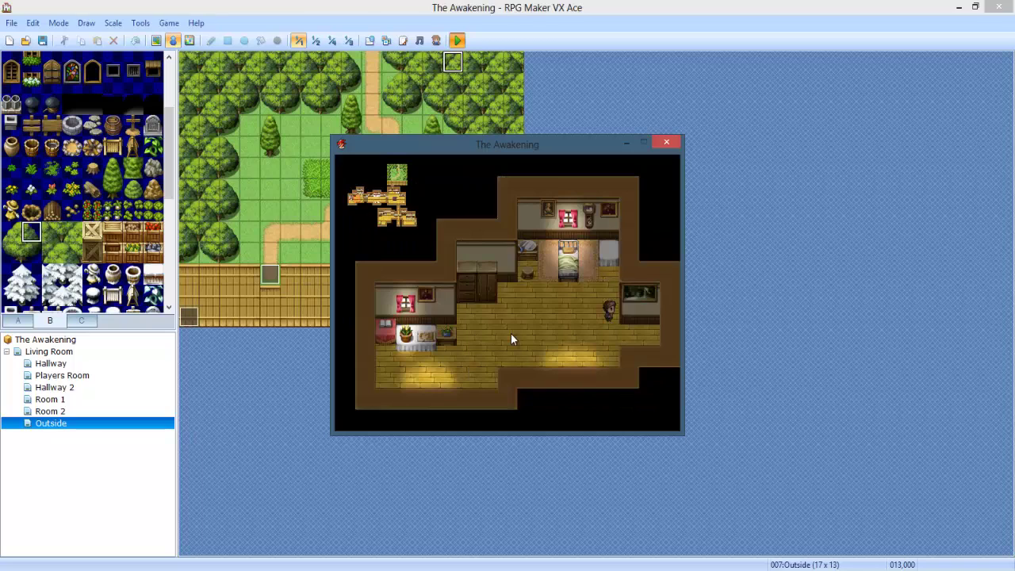
key("Right")
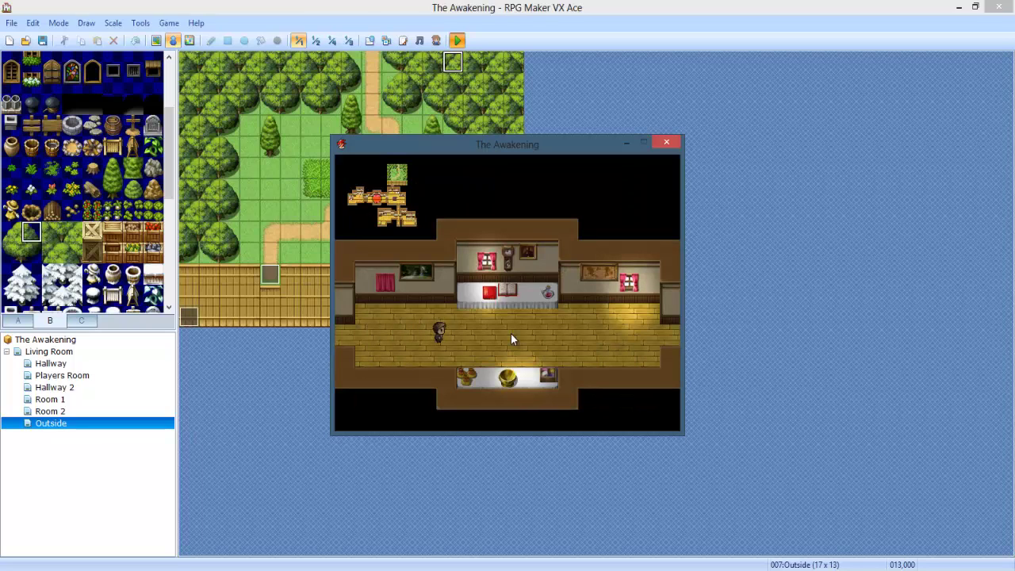
- In the playtest, walk from the hallway through the Living Room into Hallway 2 to check the mini-map marker on each map
key("Right")
key("Right")
key("Down")
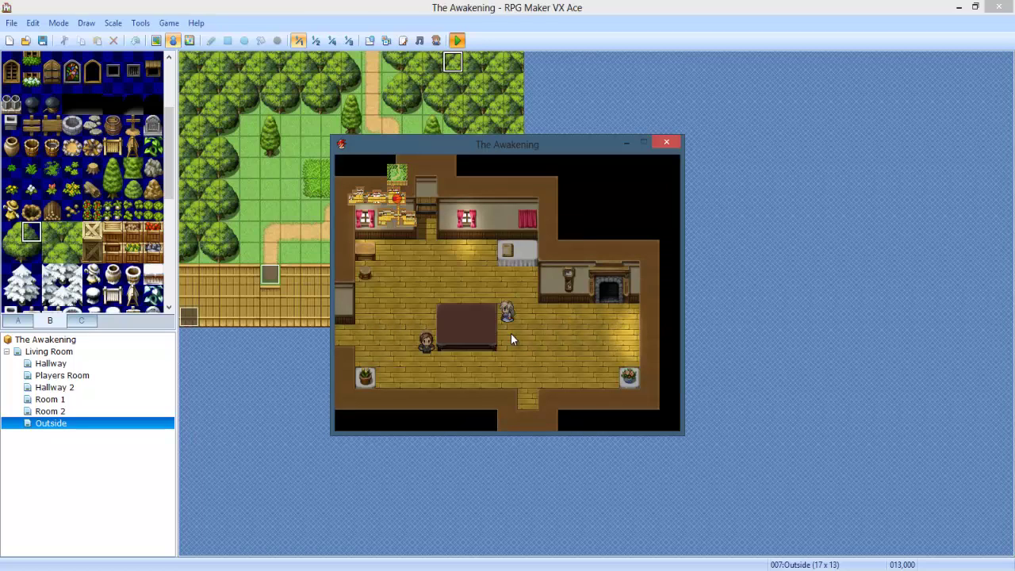
key("Right")
key("Down")
key("Down")
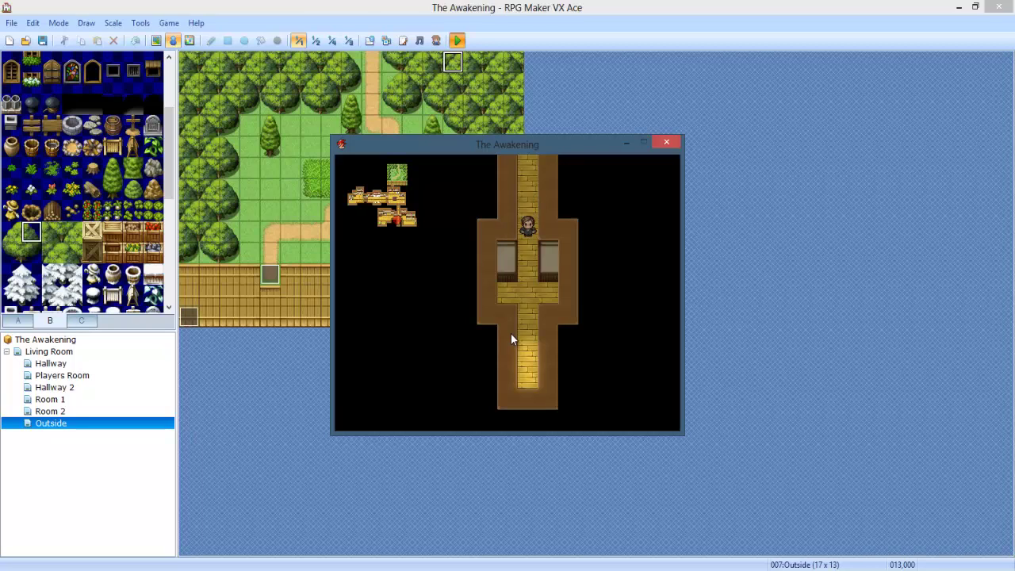
- Visit Room 1 and Room 2 from Hallway 2 to check their mini-map markers, and return to the Living Room
key("Down")
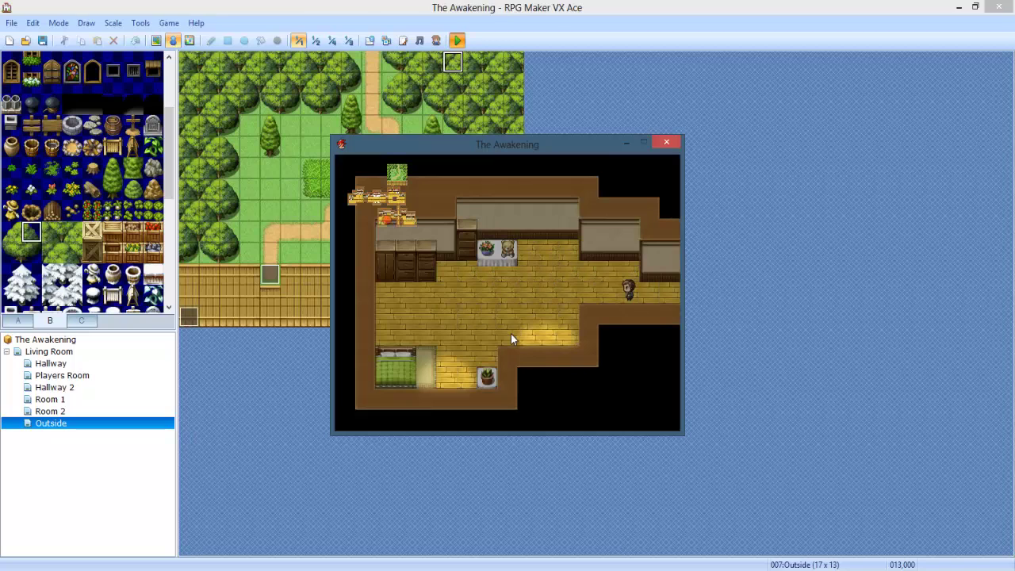
key("Right")
key("Left")
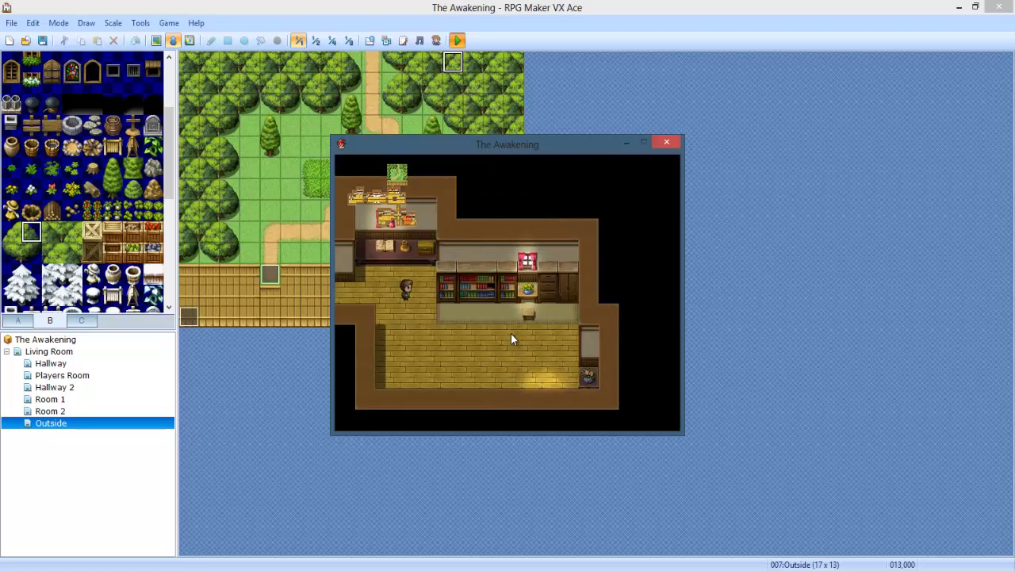
key("Up")
key("Up")
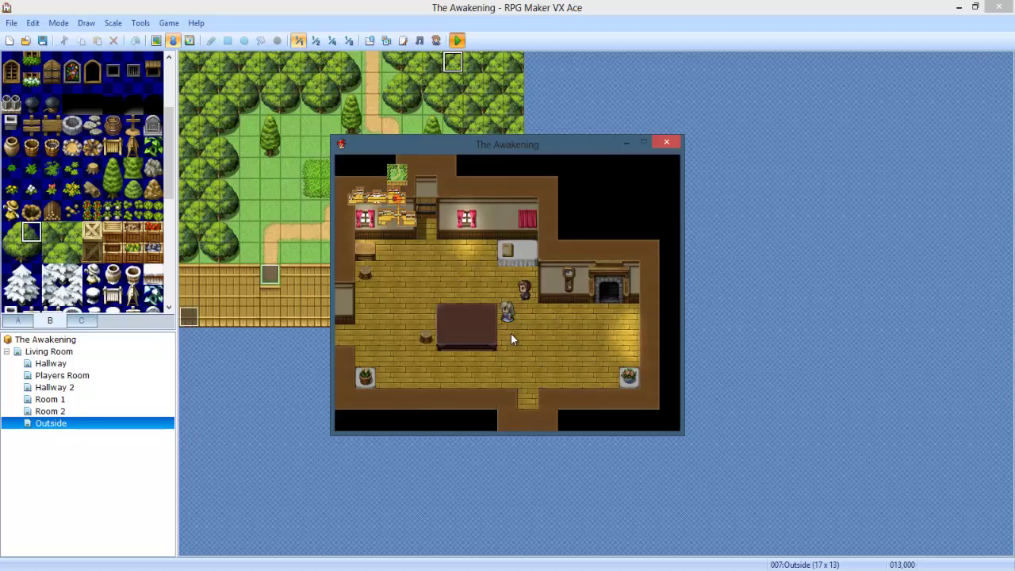
- Walk around the Living Room table and up the stairs to the Outside map to check its mini-map marker
key("Left")
key("Up")
key("Left")
key("Up")
key("Up")
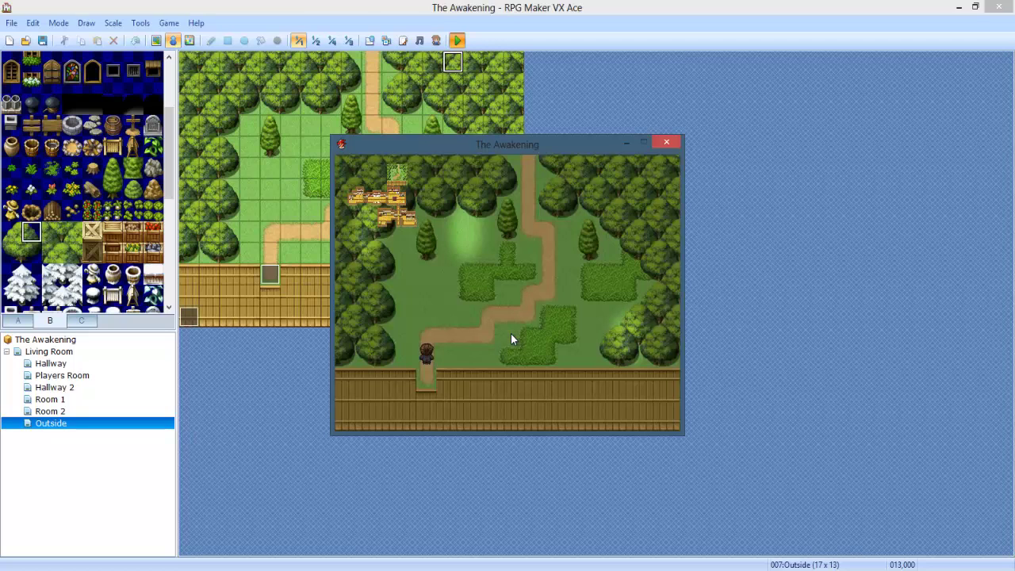
- Follow the dirt path north on the Outside map while checking the mini-map marker, and end the playtest
key("Up")
key("Right")
key("Up")
key("Left")
key("Up")
left_click(667, 141)
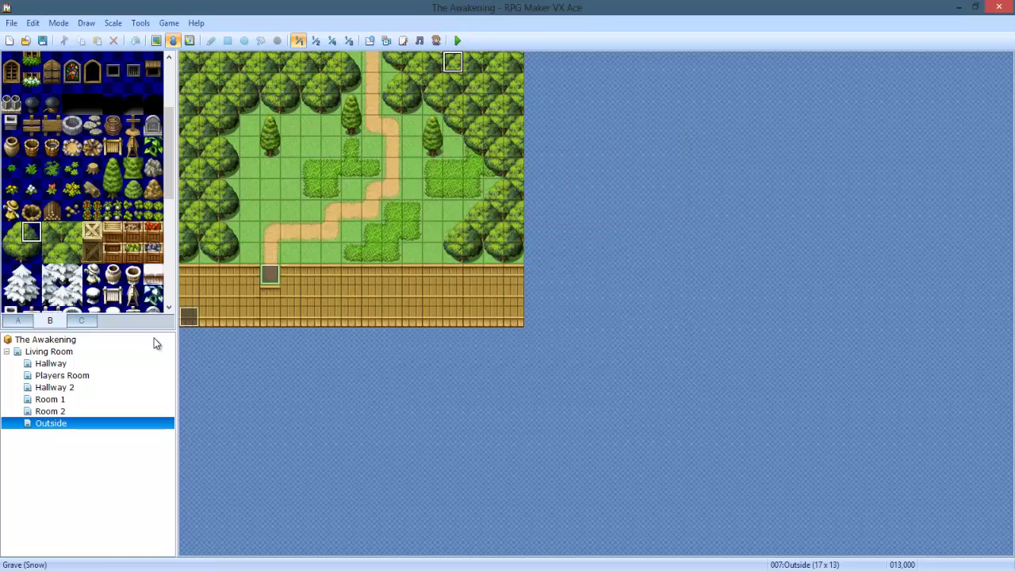
double_click(512, 317)
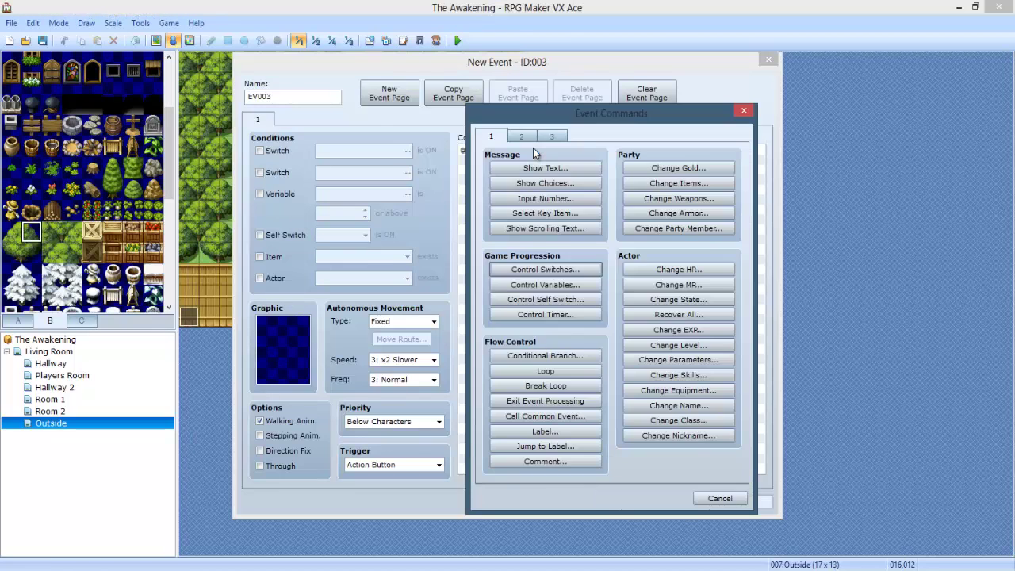
left_click(523, 138)
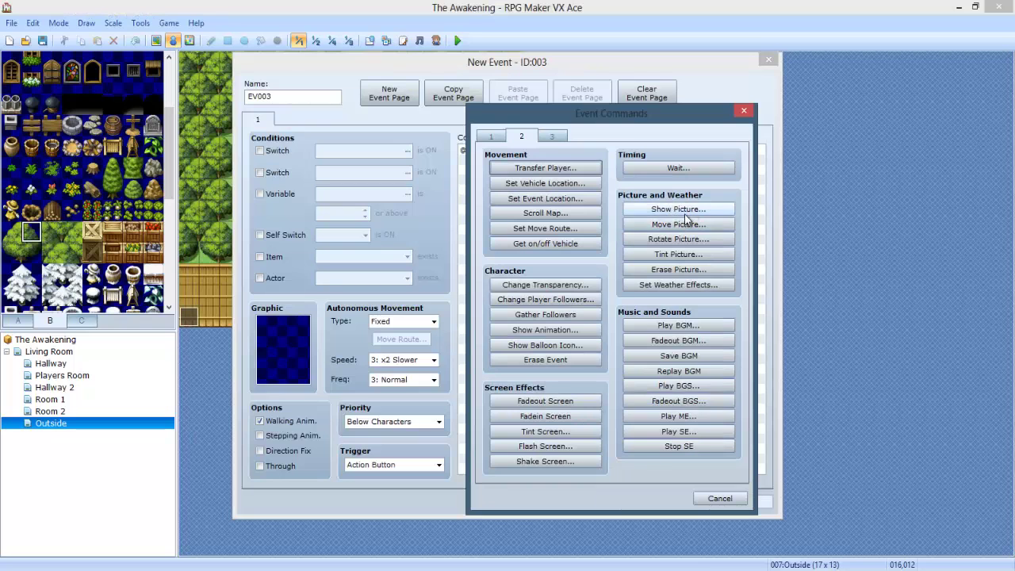
left_click(721, 499)
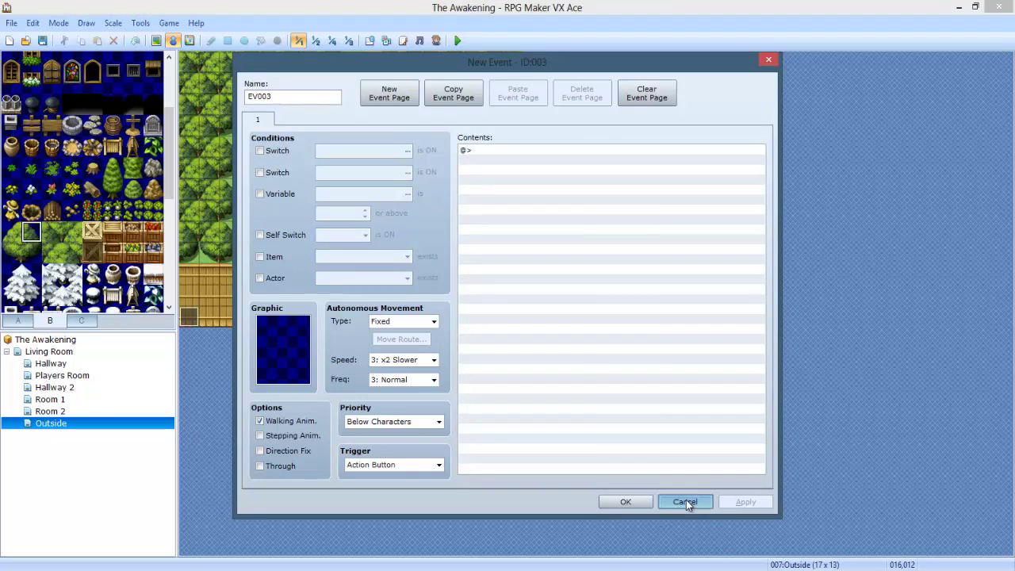
left_click(686, 502)
- Look through the Room 2, Room 1 and Players Room maps in the editor and open the Living Room map
left_click(84, 410)
left_click(83, 399)
left_click(82, 377)
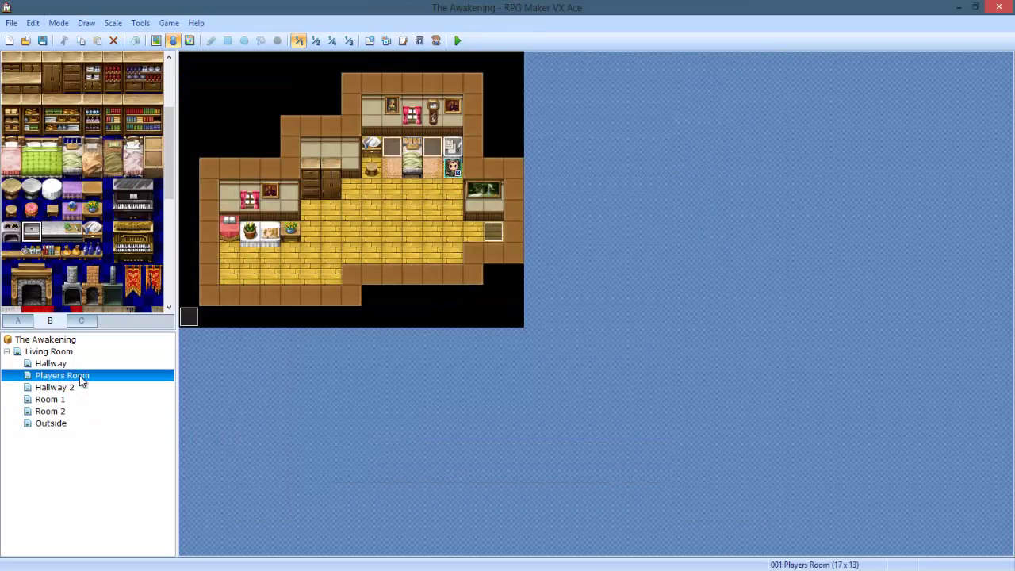
left_click(46, 354)
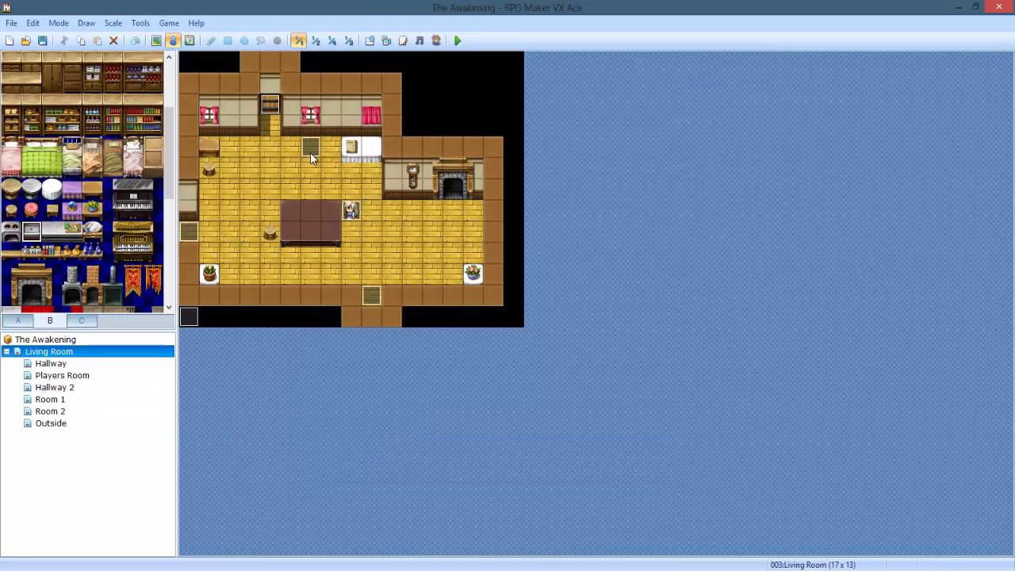